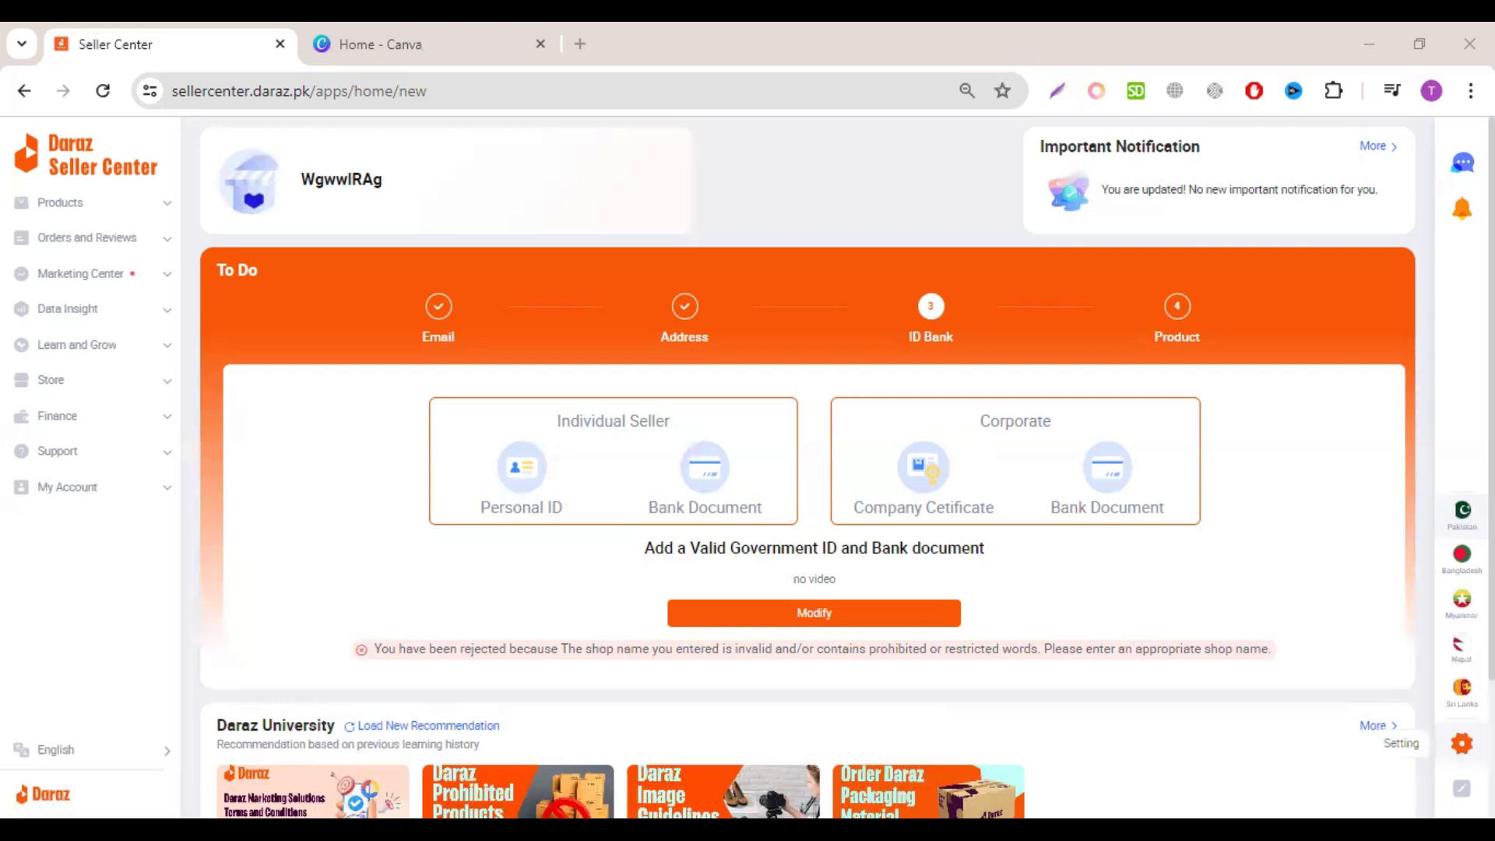
Step: Open the seller account's profile and examine the seller ID and store URL shown there
click(1462, 743)
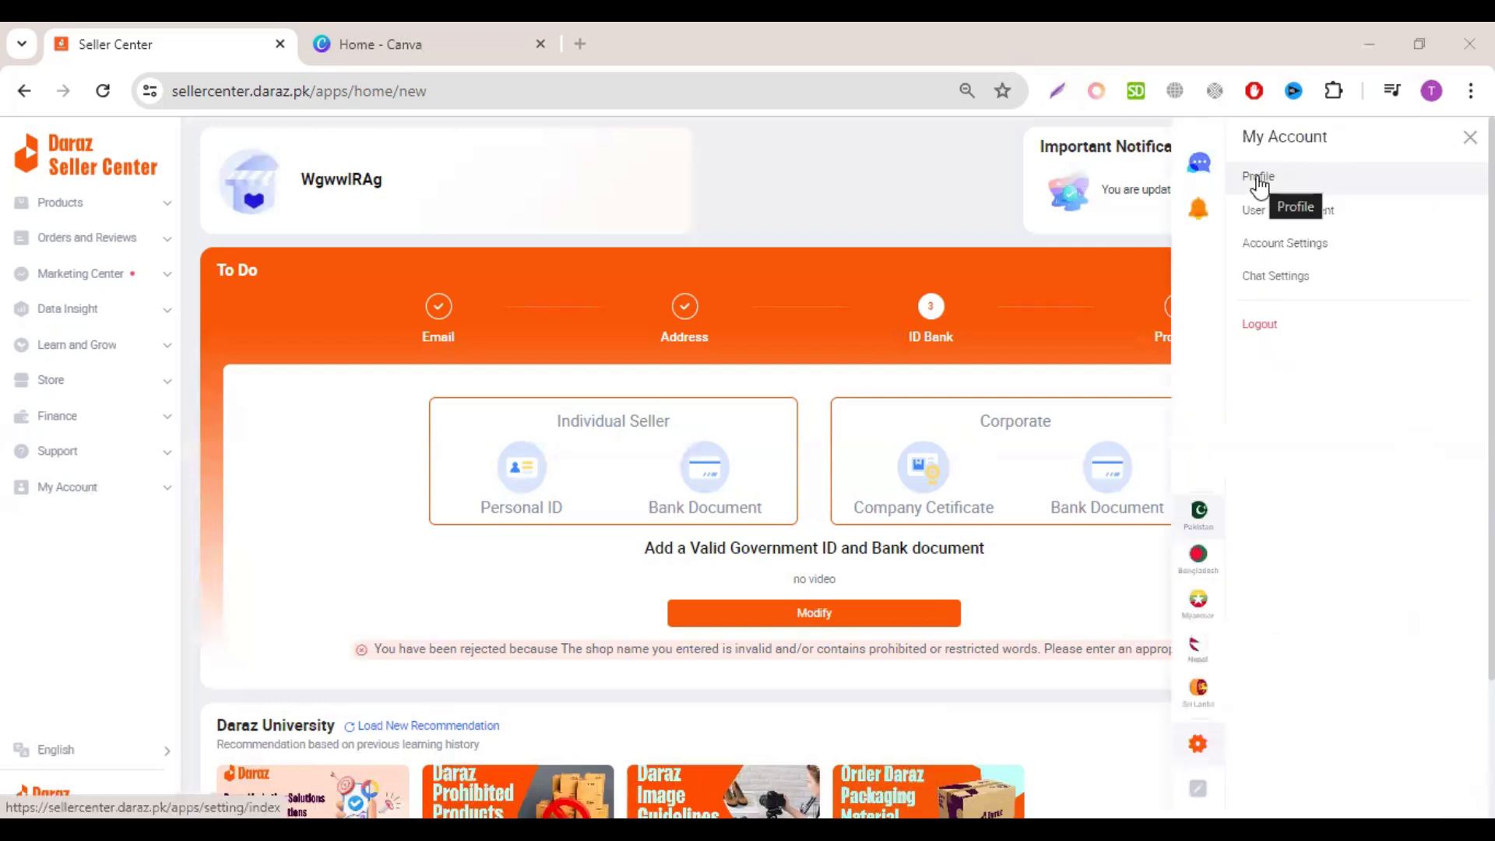
click(1258, 177)
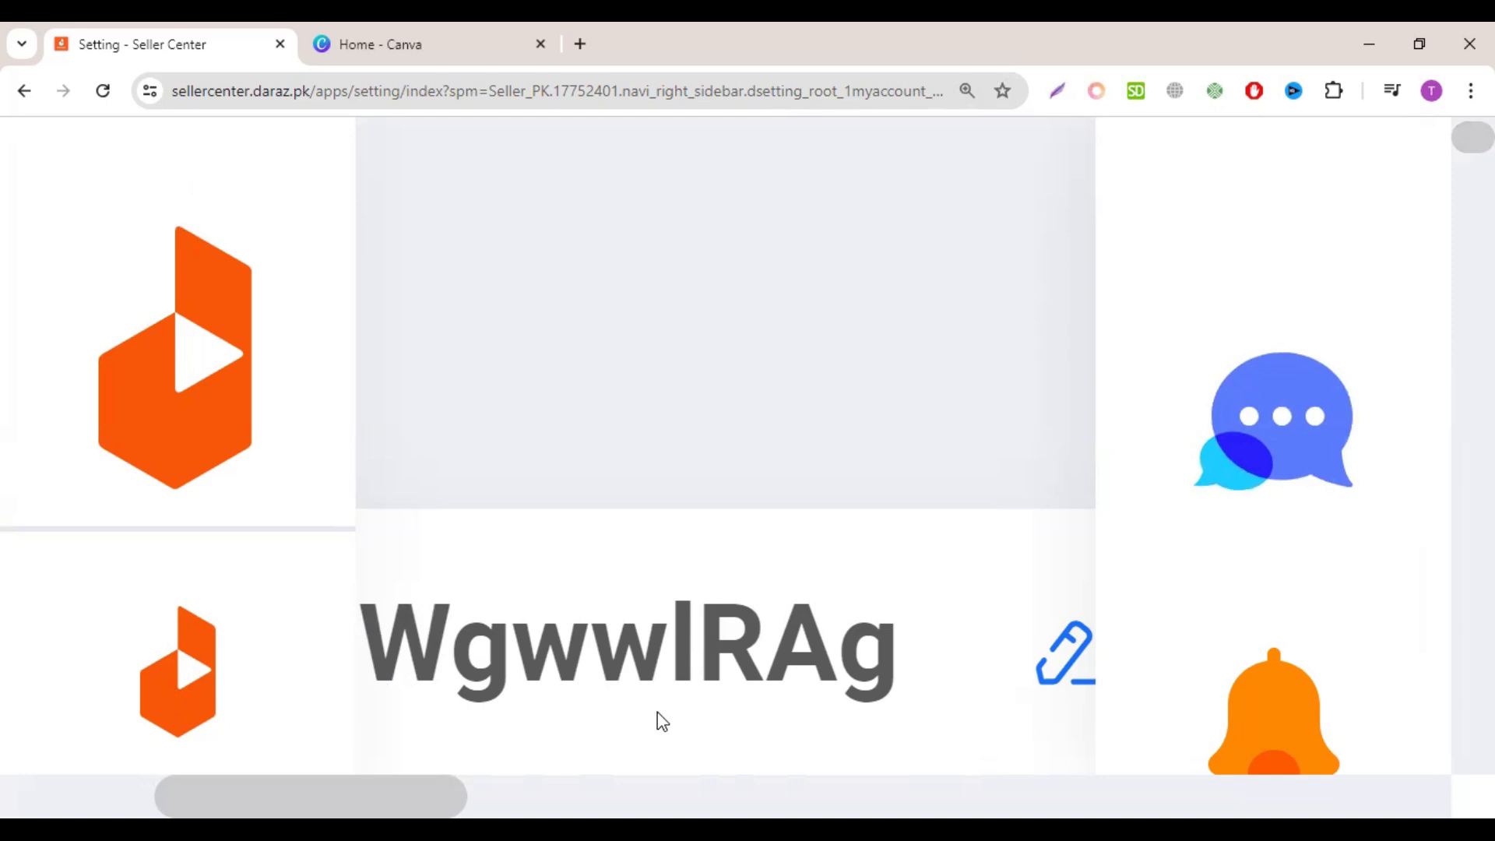
click(212, 78)
click(467, 215)
scroll(497, 289, down, 9)
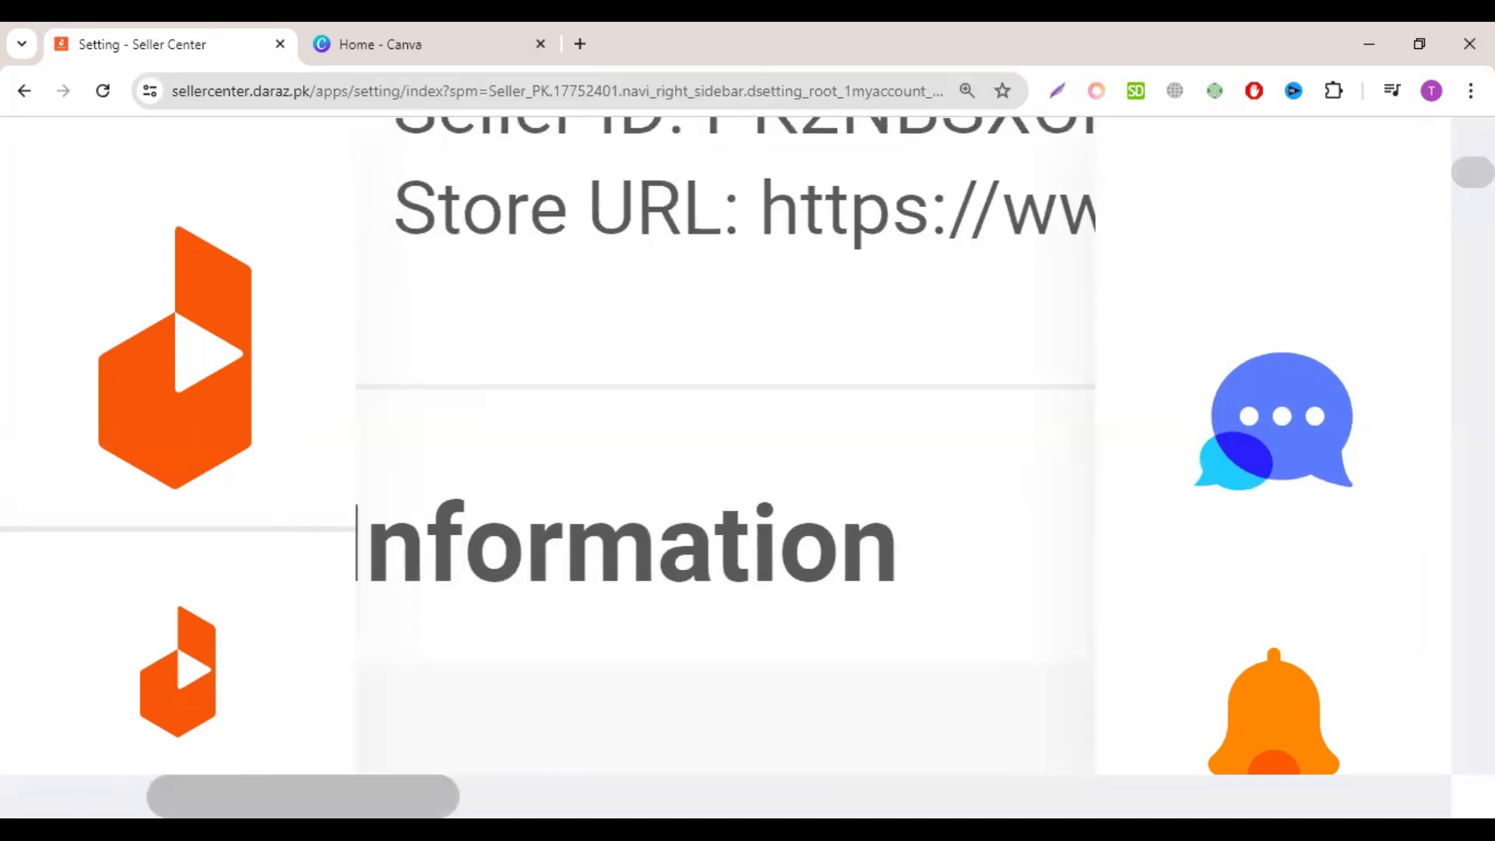
scroll(724, 443, right, 2)
scroll(724, 444, right, 2)
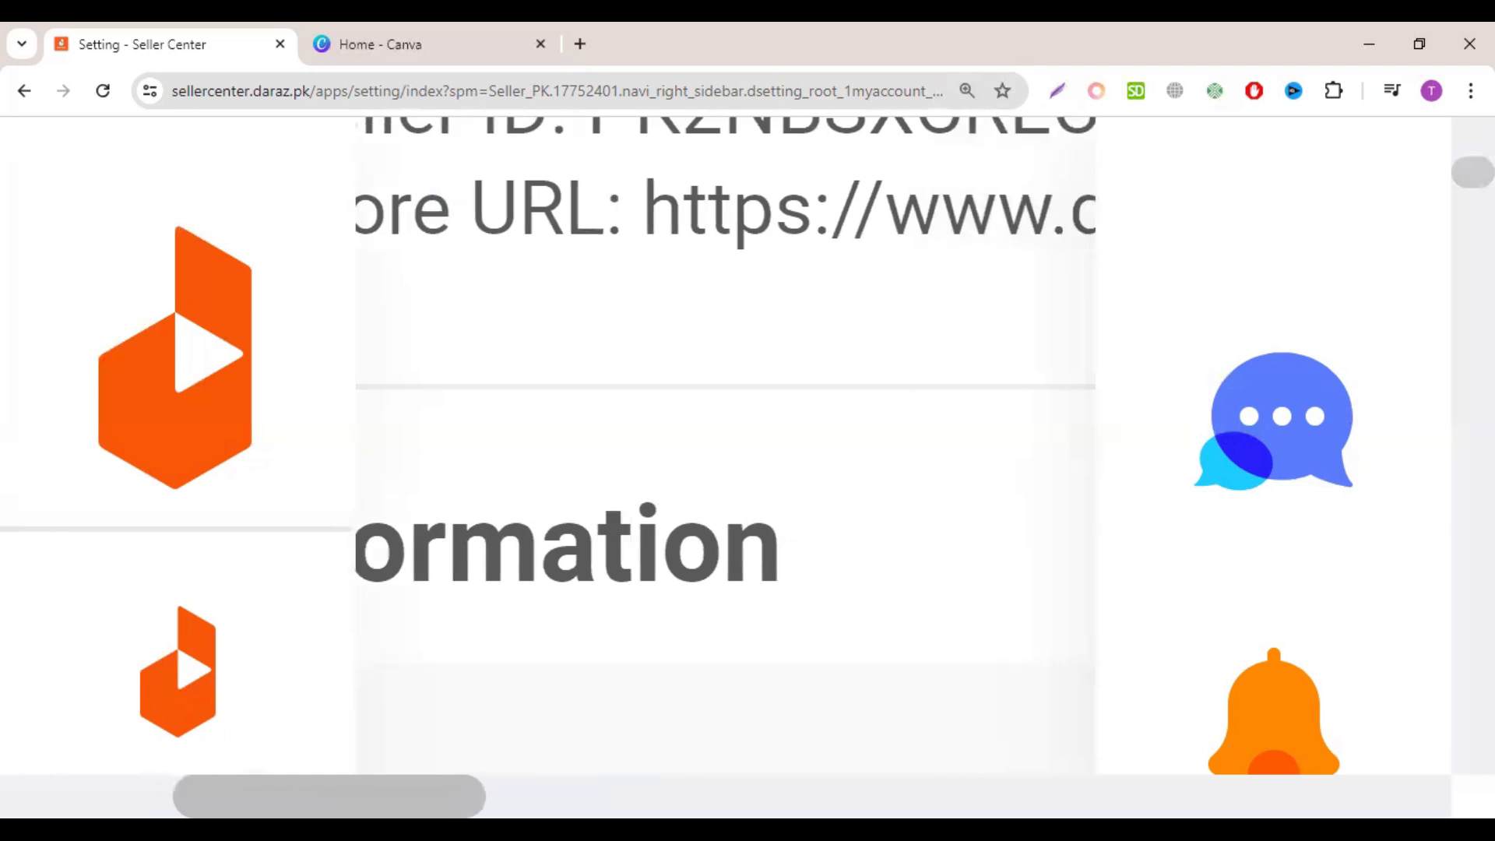
scroll(724, 443, right, 6)
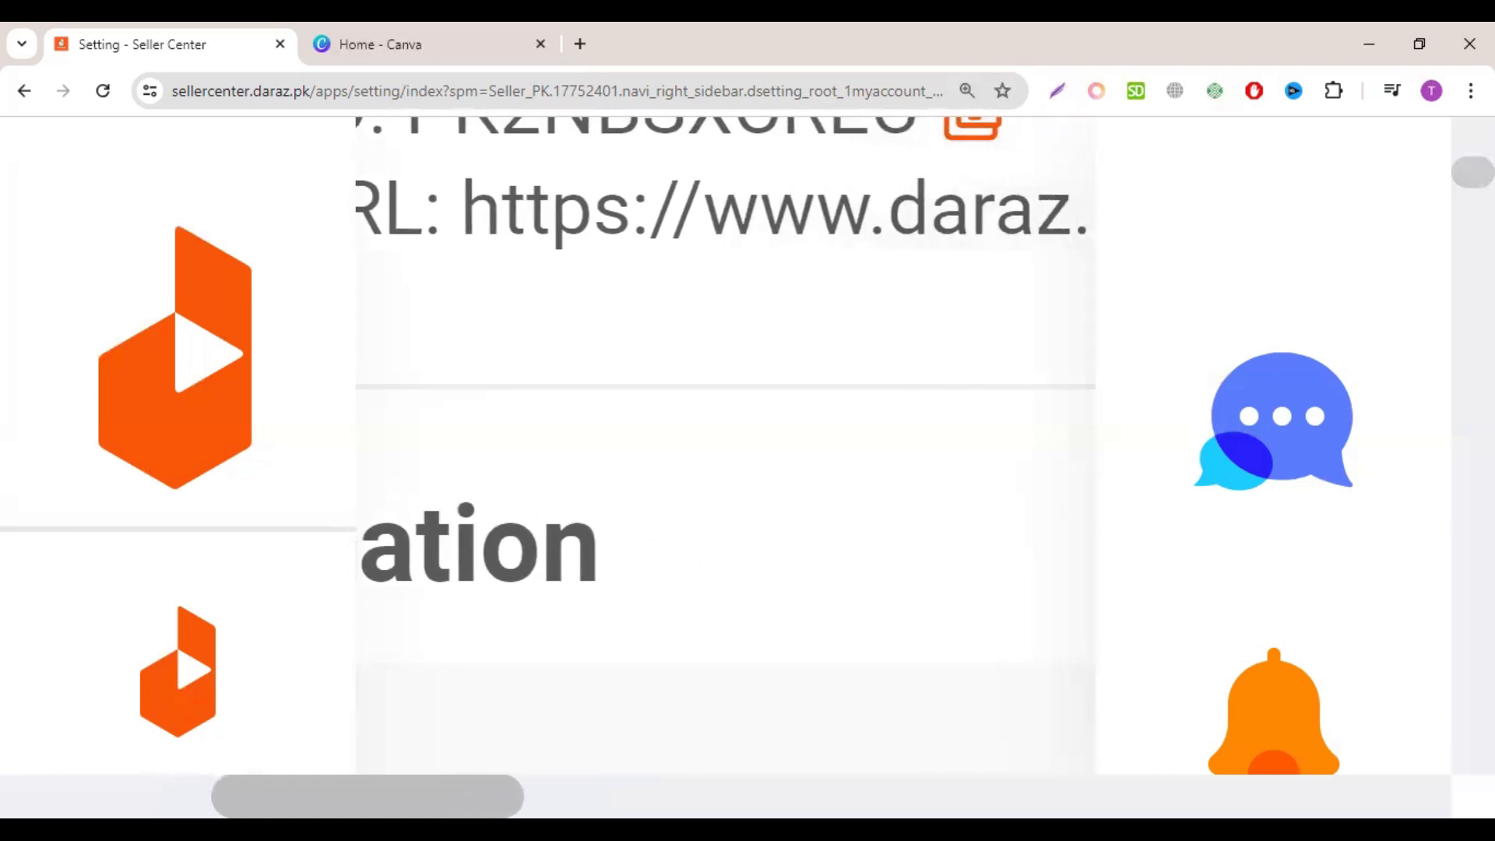
scroll(724, 444, right, 5)
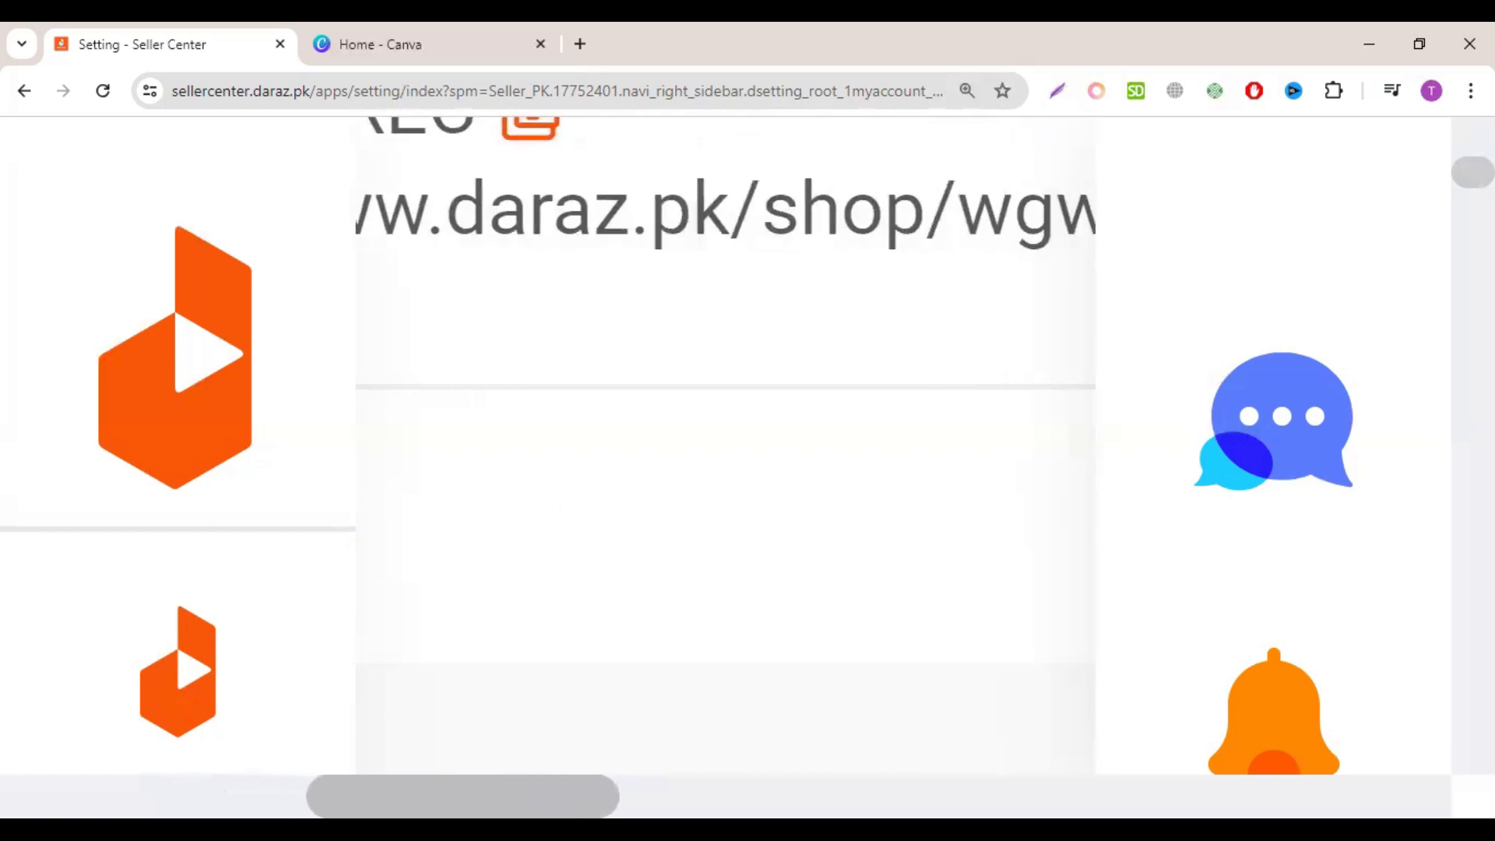
scroll(724, 443, right, 2)
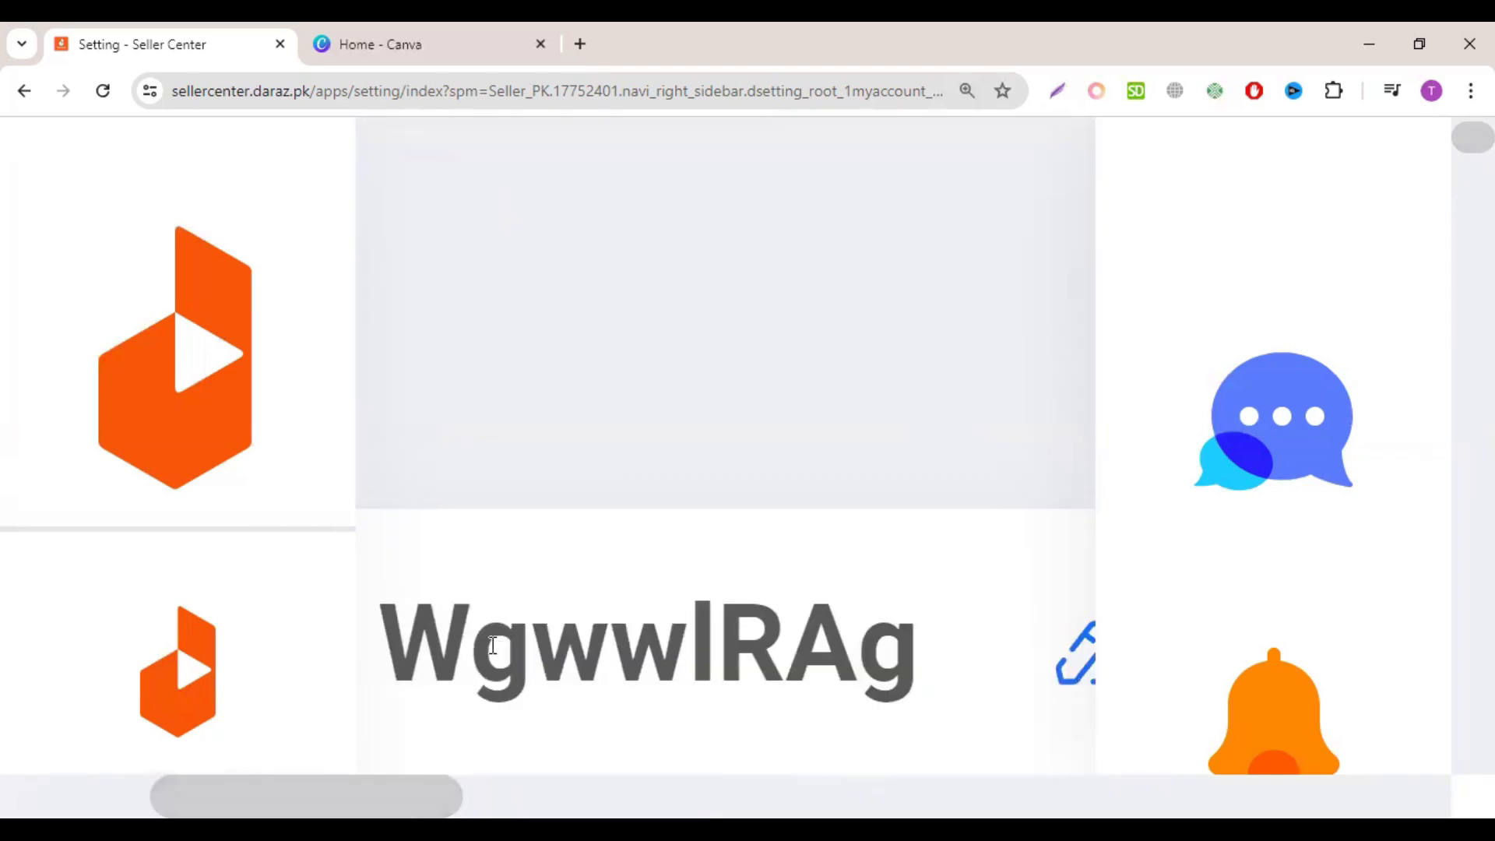
Step: Open the store name for editing and highlight the notice about the automatically generated store link
click(1052, 645)
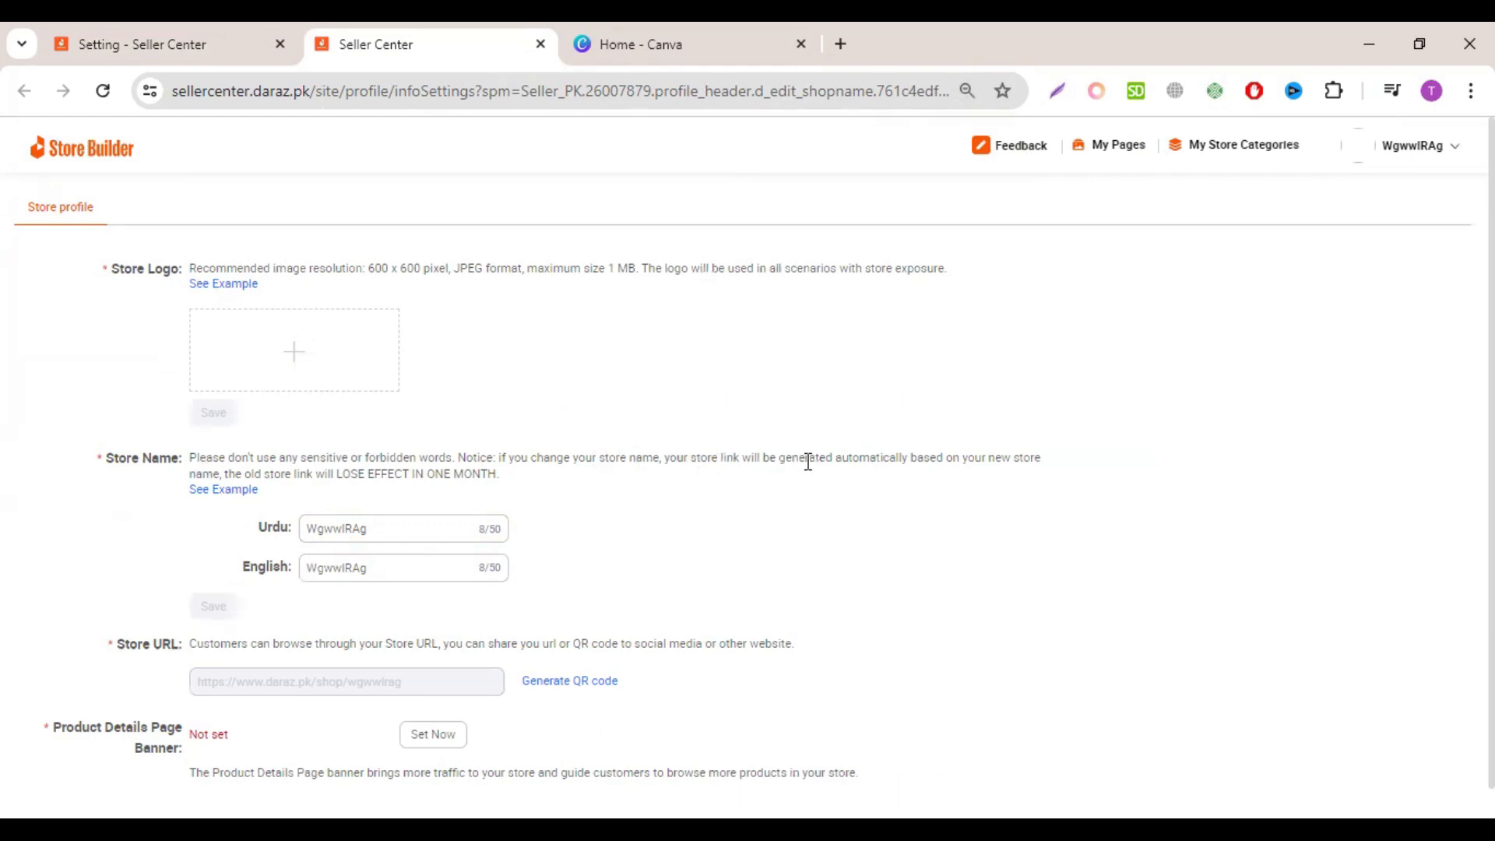
drag(597, 460, 926, 459)
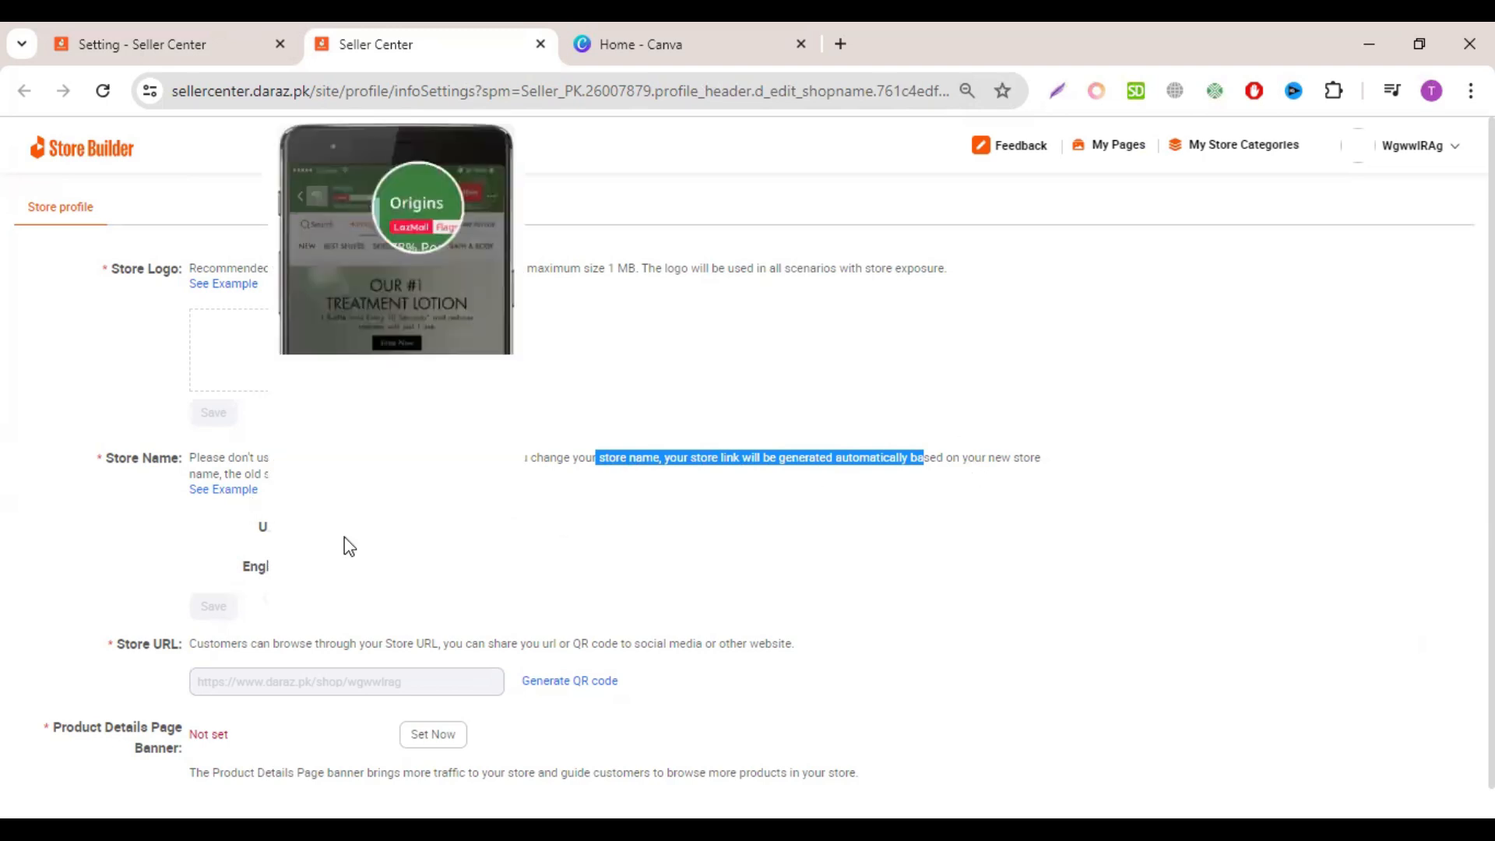
Step: Try to save Buyees as the store name in both Urdu and English
click(383, 533)
key(BackSpace)
key(BackSpace)
key(BackSpace)
key(BackSpace)
key(BackSpace)
key(BackSpace)
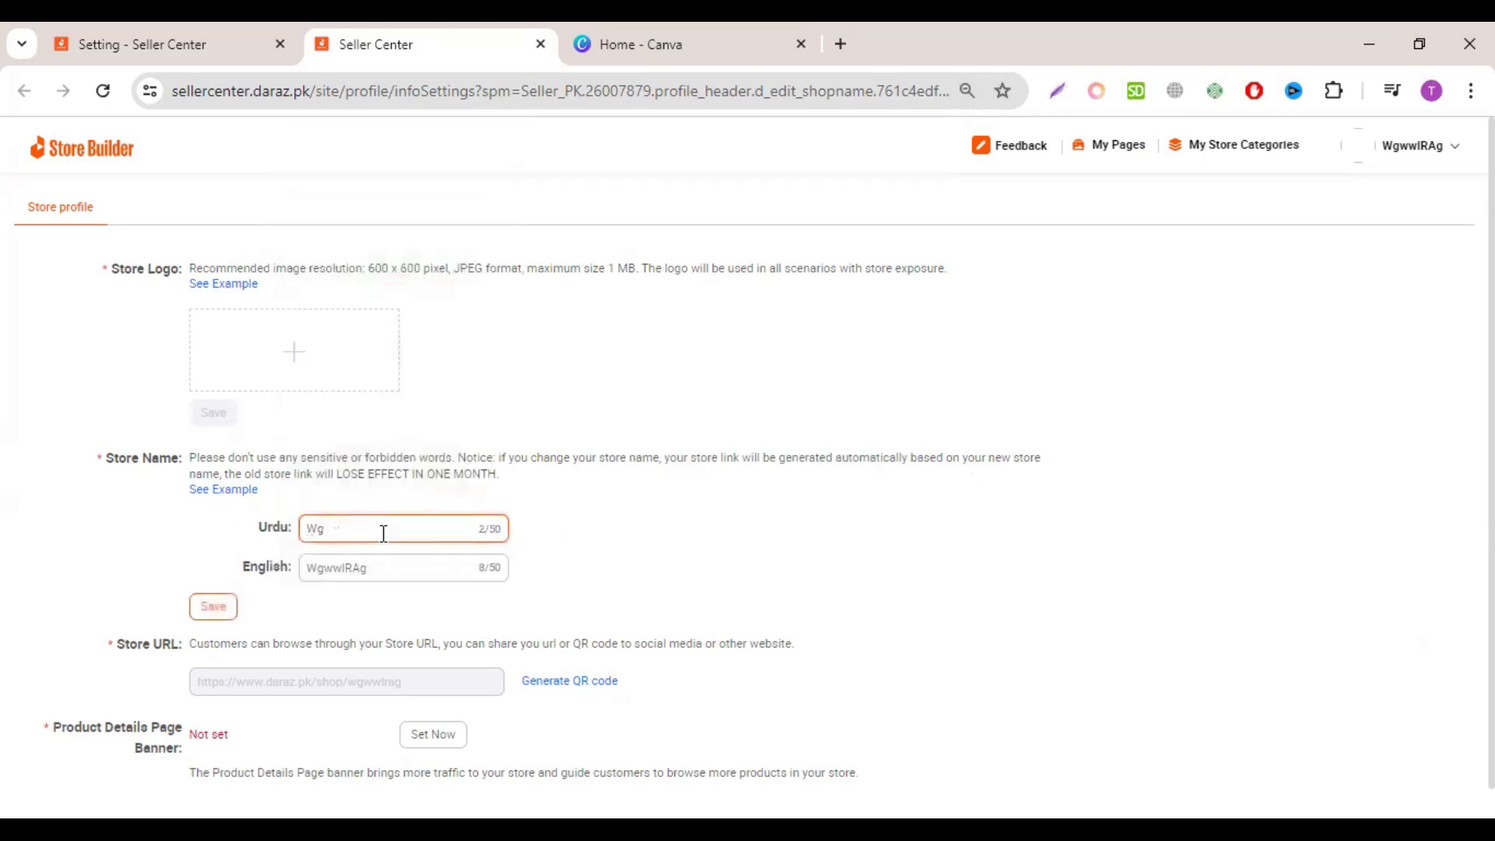
key(BackSpace)
key(BackSpace)
text(Buyees)
click(401, 564)
click(219, 610)
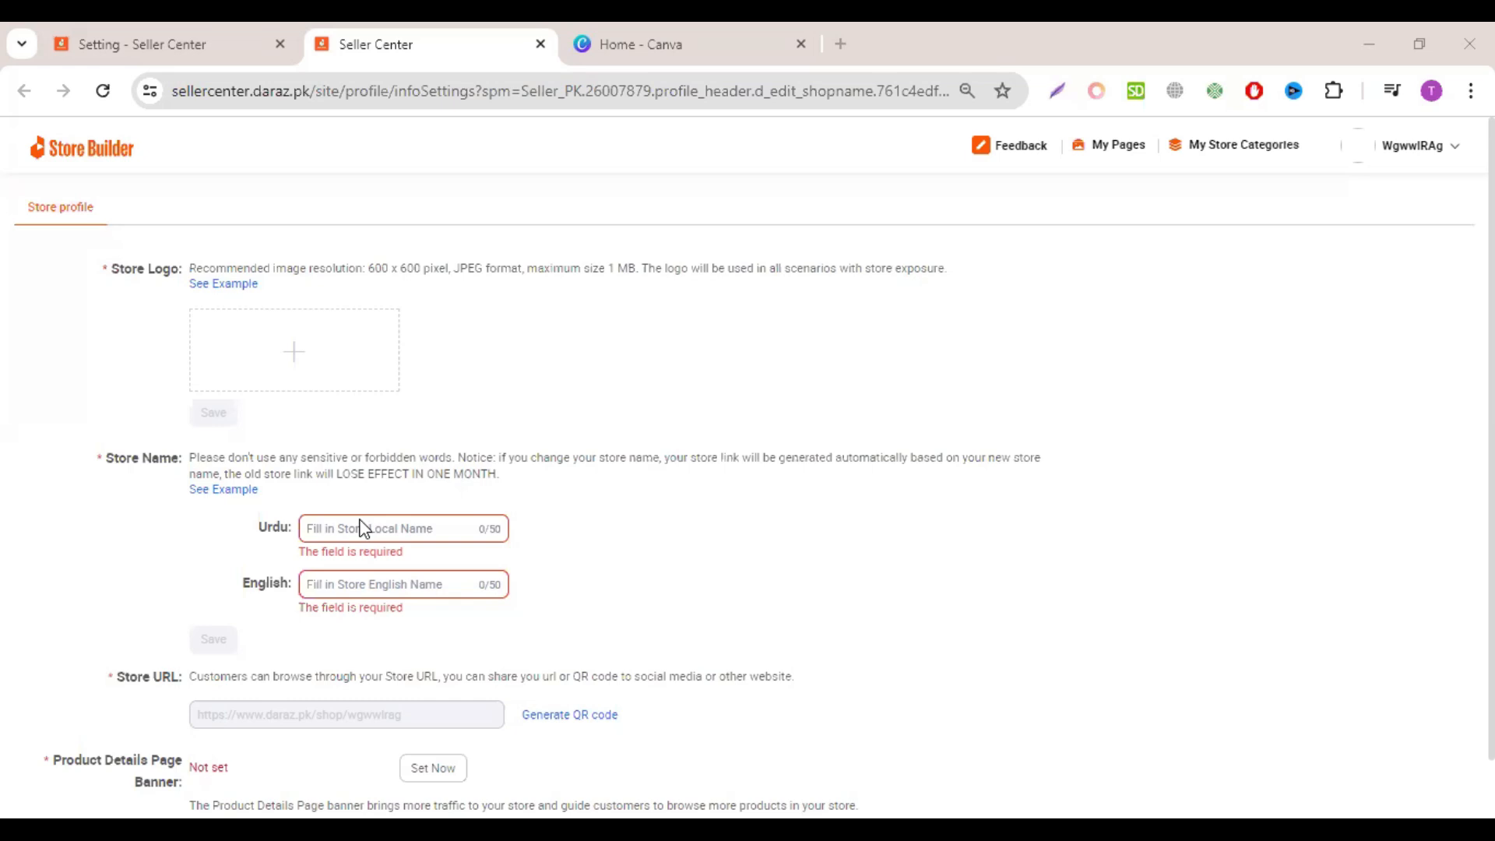
Step: Try to save Maximo as the Urdu and English store name
click(347, 528)
text(Maximo)
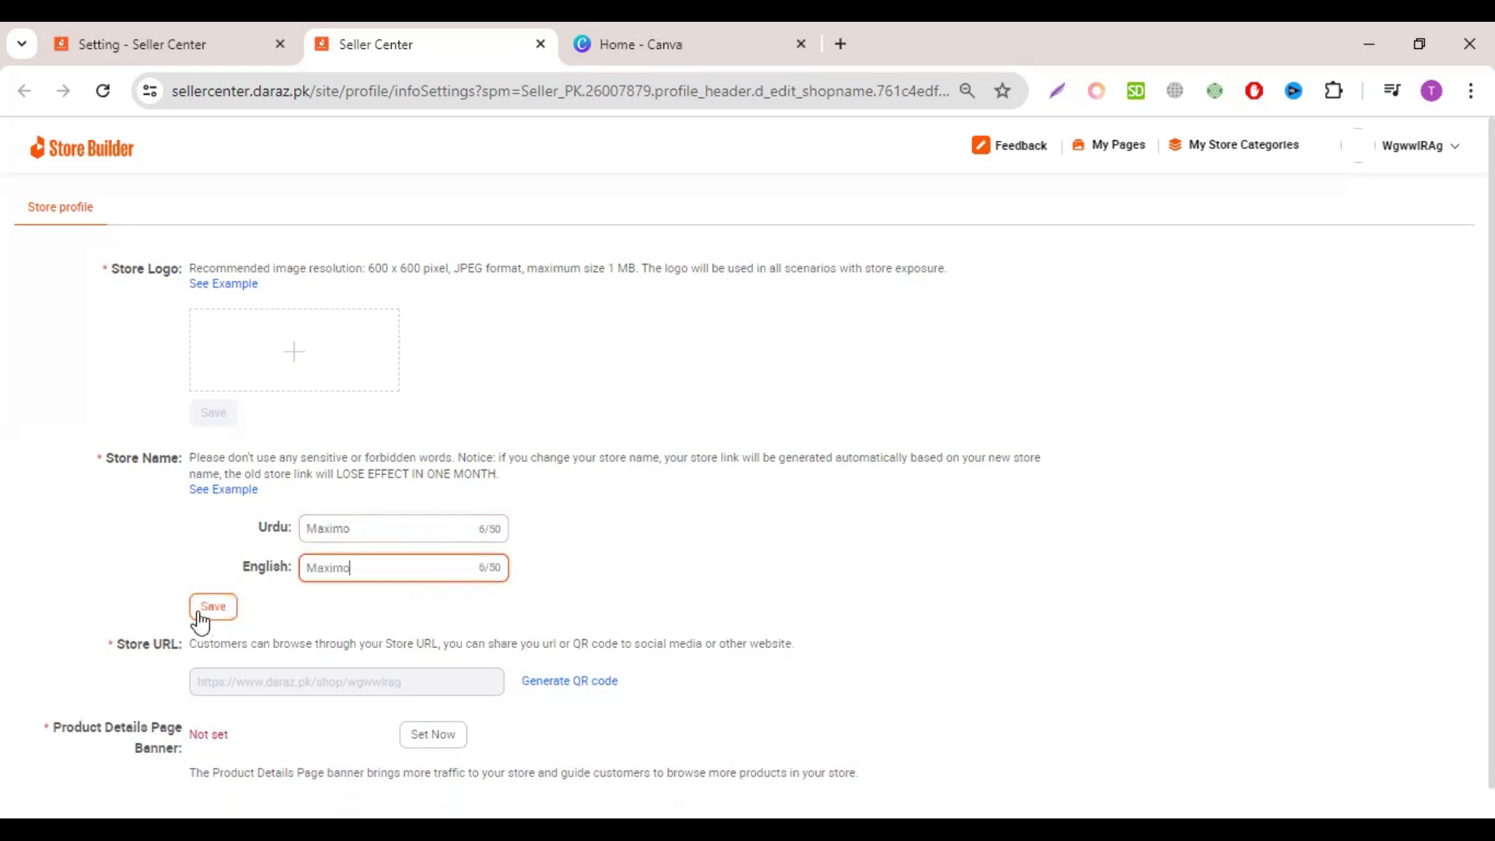
click(204, 610)
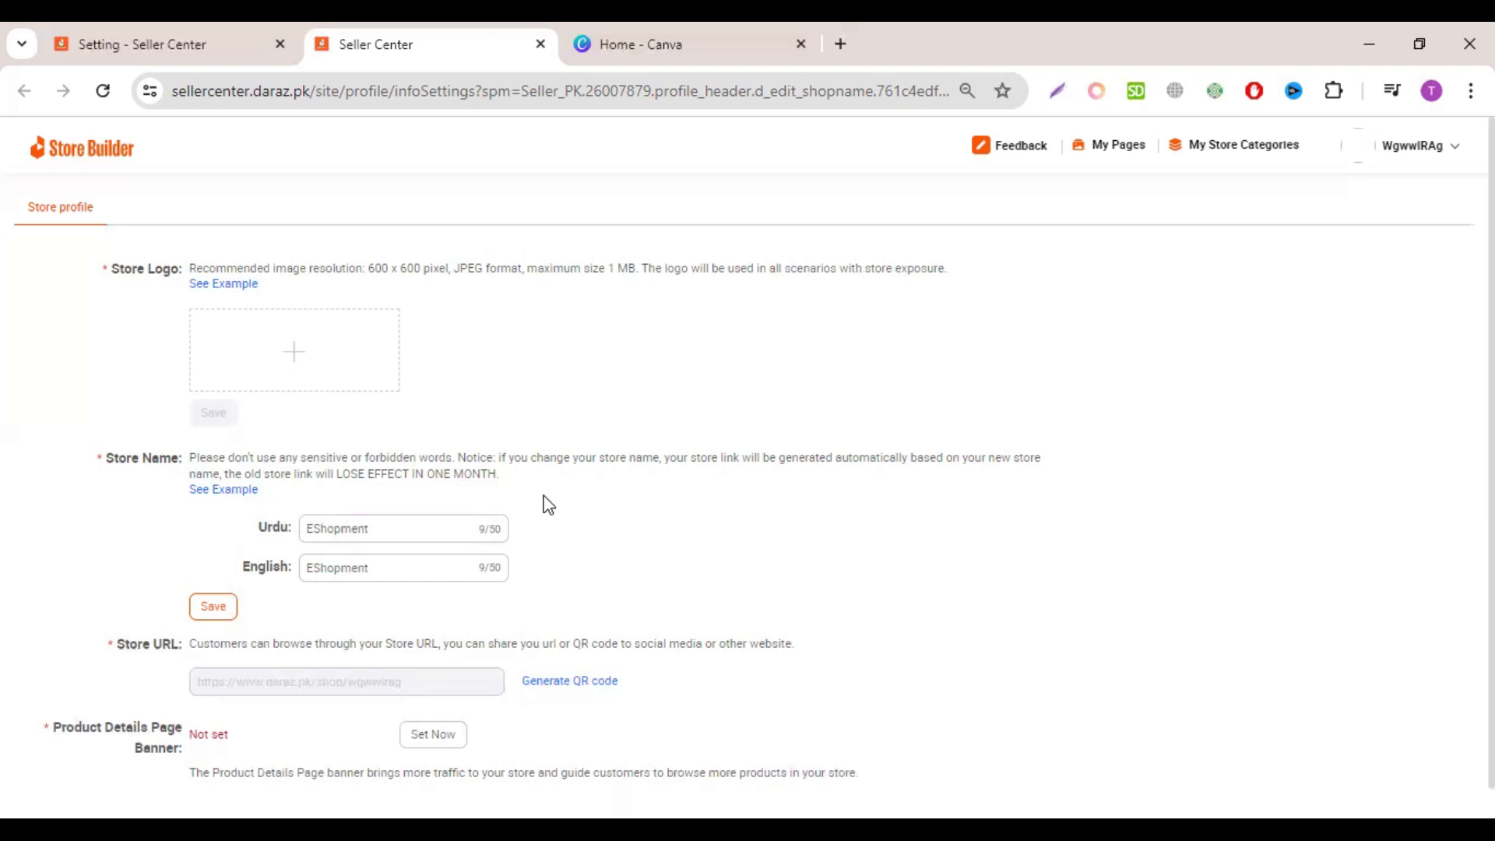
Step: Add a hyphen to the Urdu and English store names so that both read E-Shopment
click(400, 533)
drag(109, 269, 179, 281)
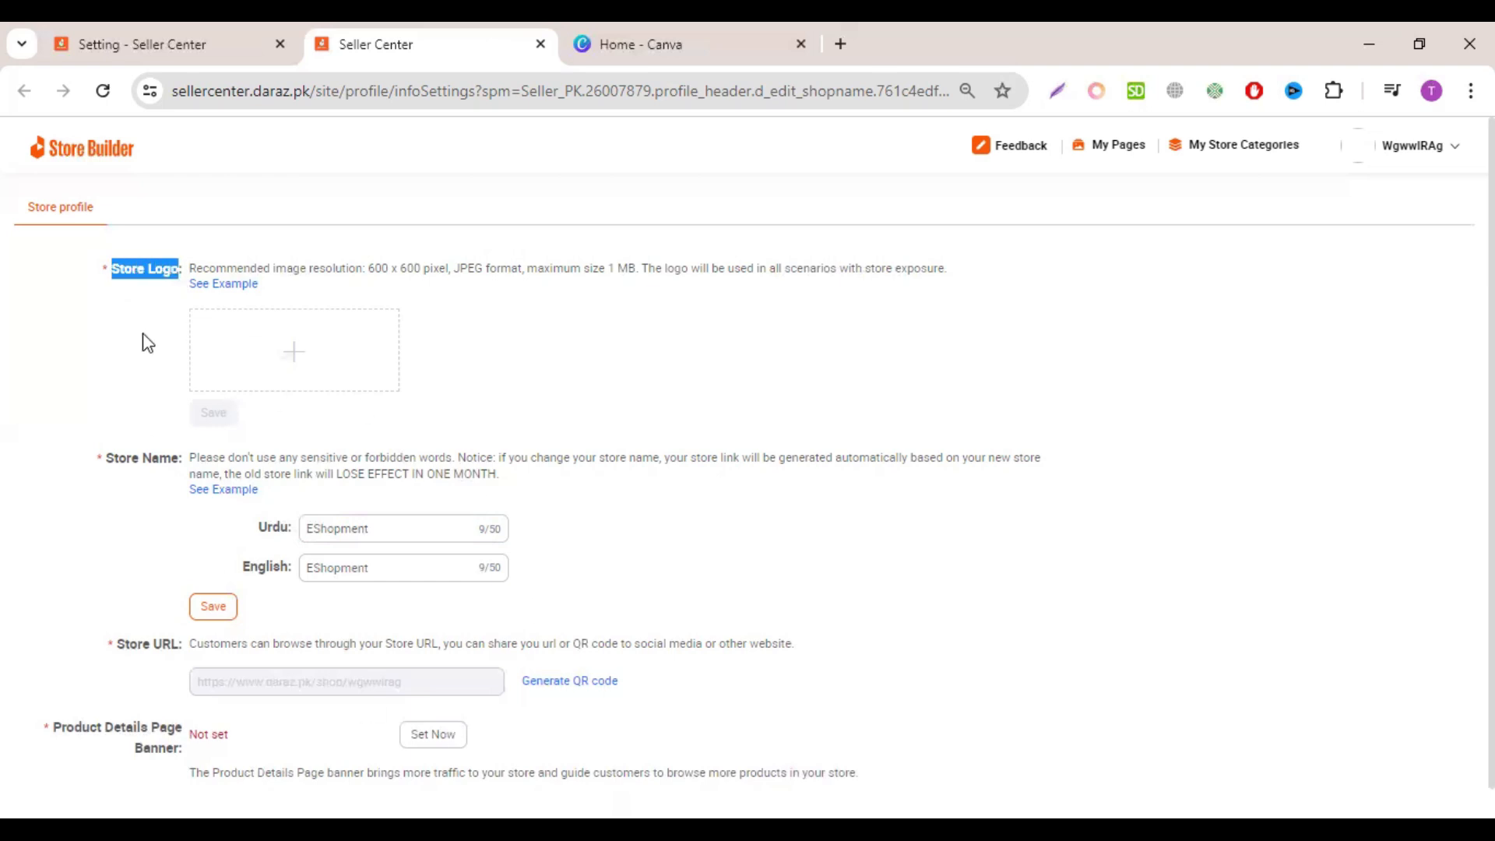
click(311, 529)
text(-)
click(316, 576)
text(-)
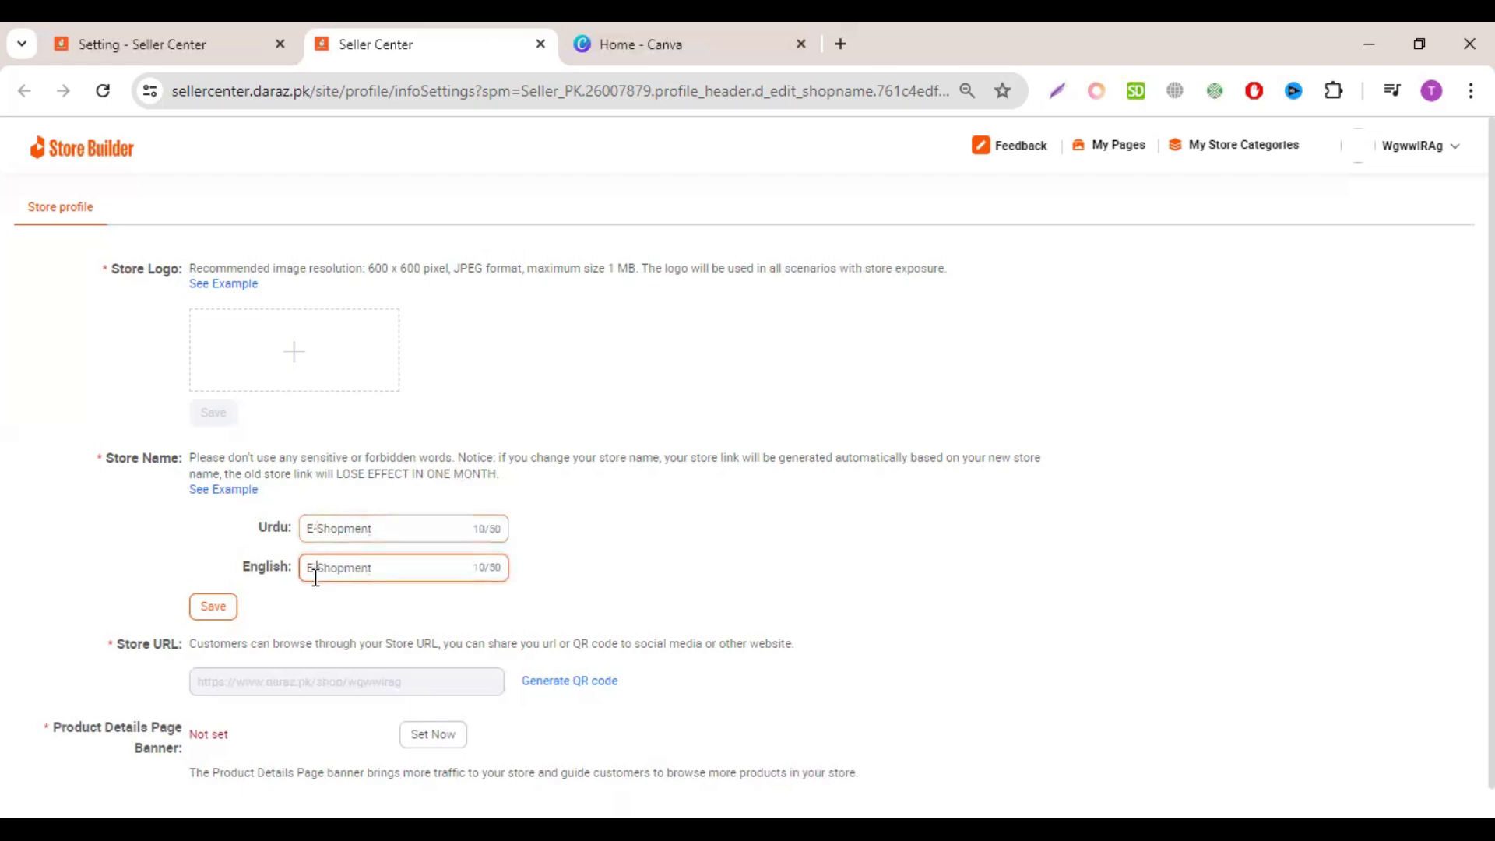
click(502, 531)
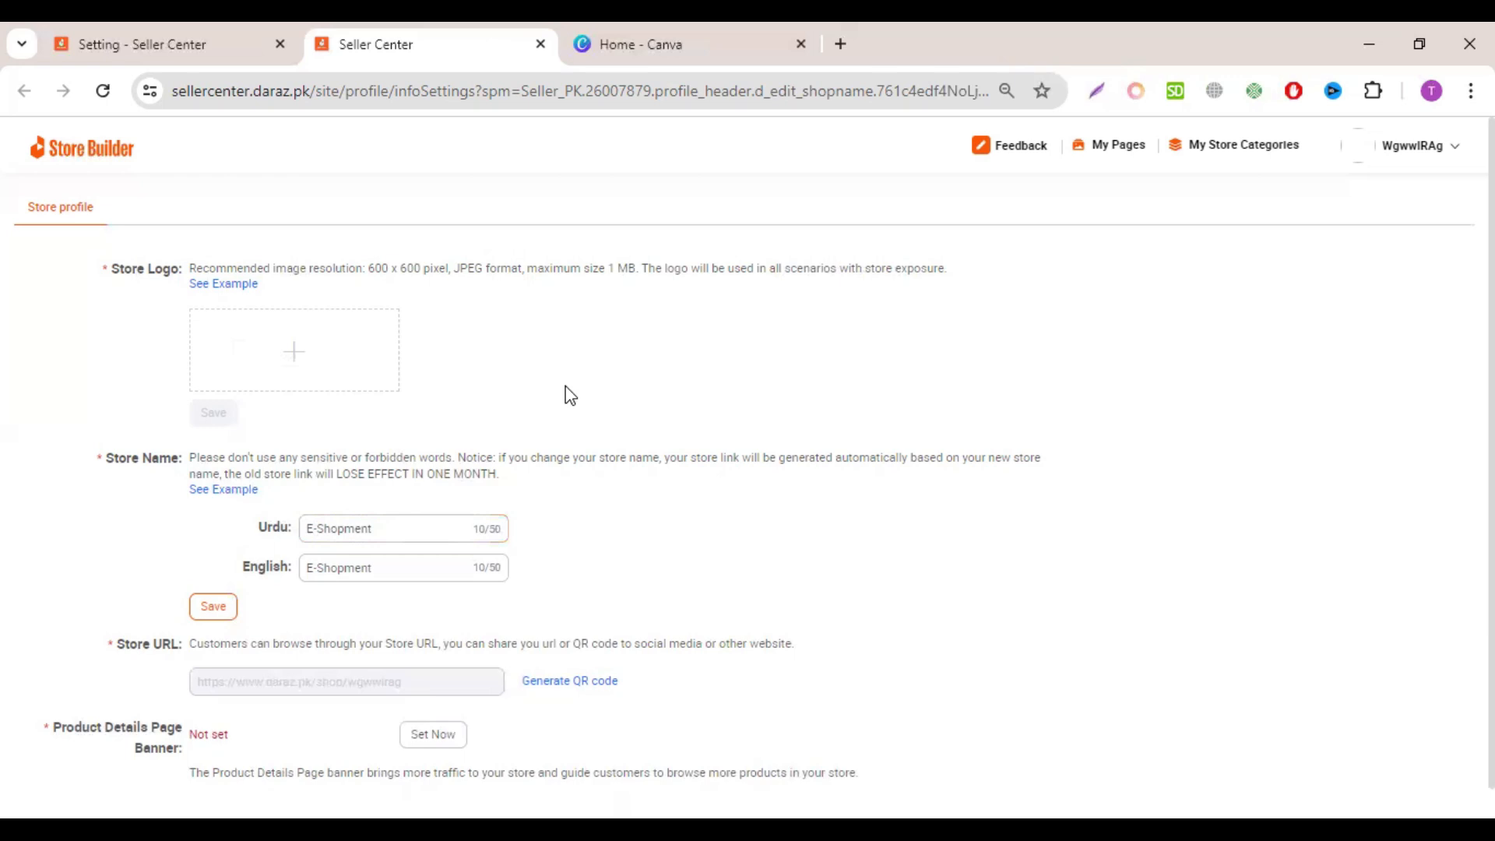
Step: Switch to Canva and apply the Grey and Pink Modern Icons Bags Retail Logo template to a logo design titled E-Shopment
drag(397, 526, 307, 530)
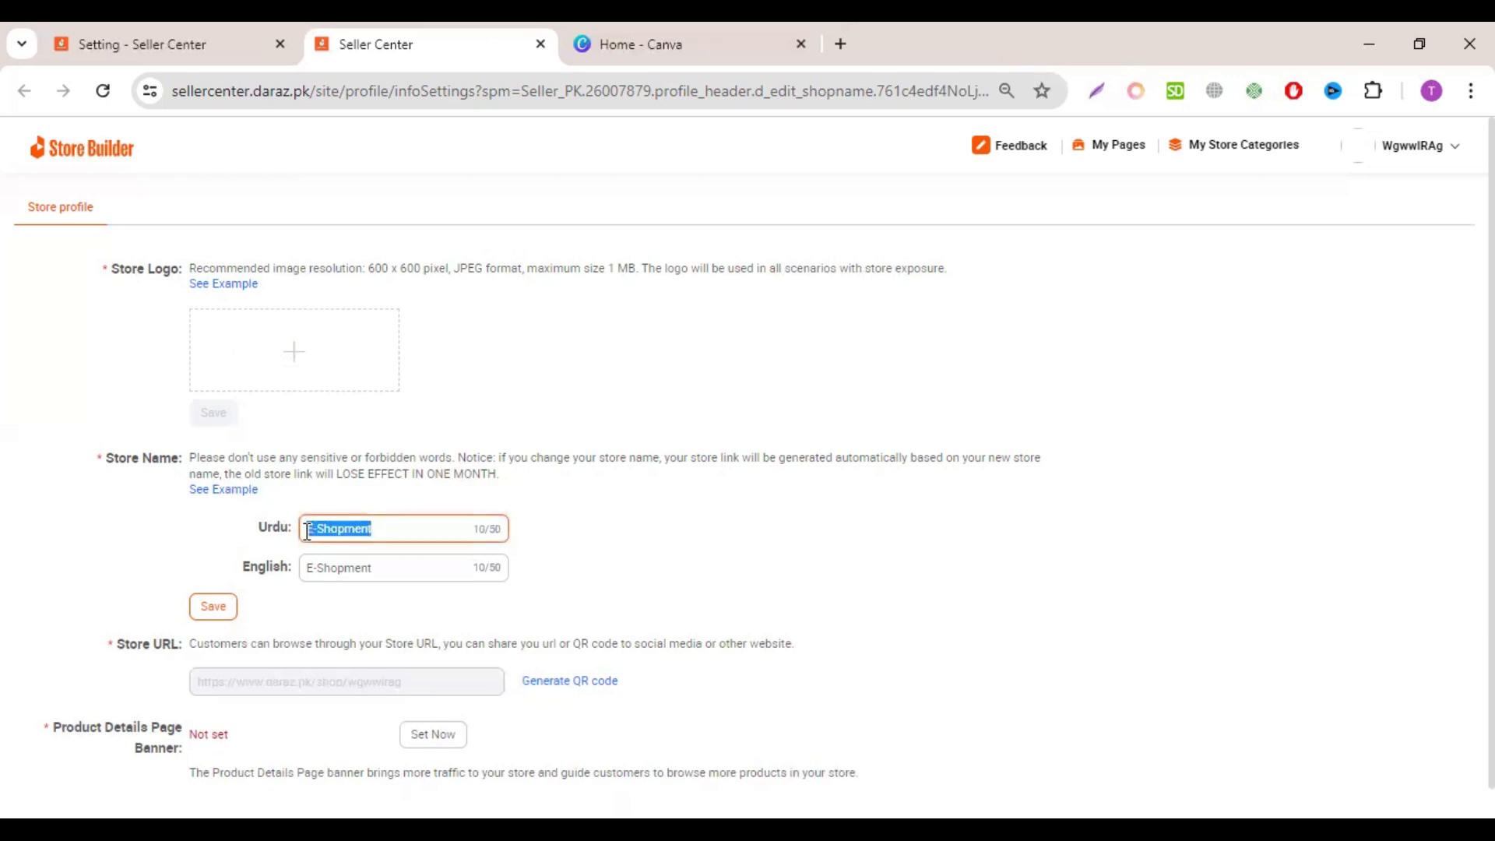
click(679, 43)
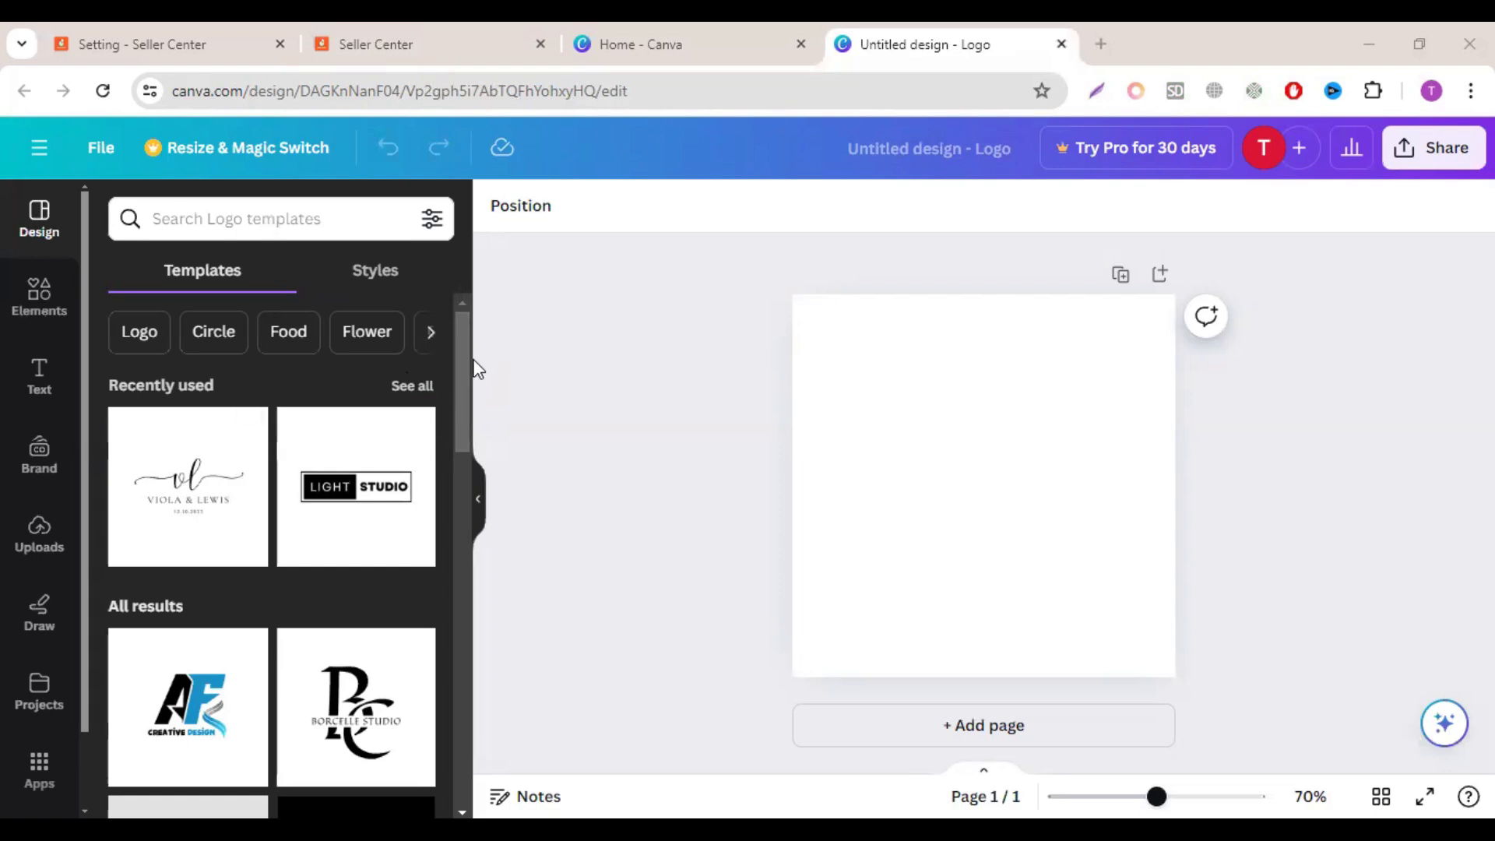
drag(467, 391, 484, 594)
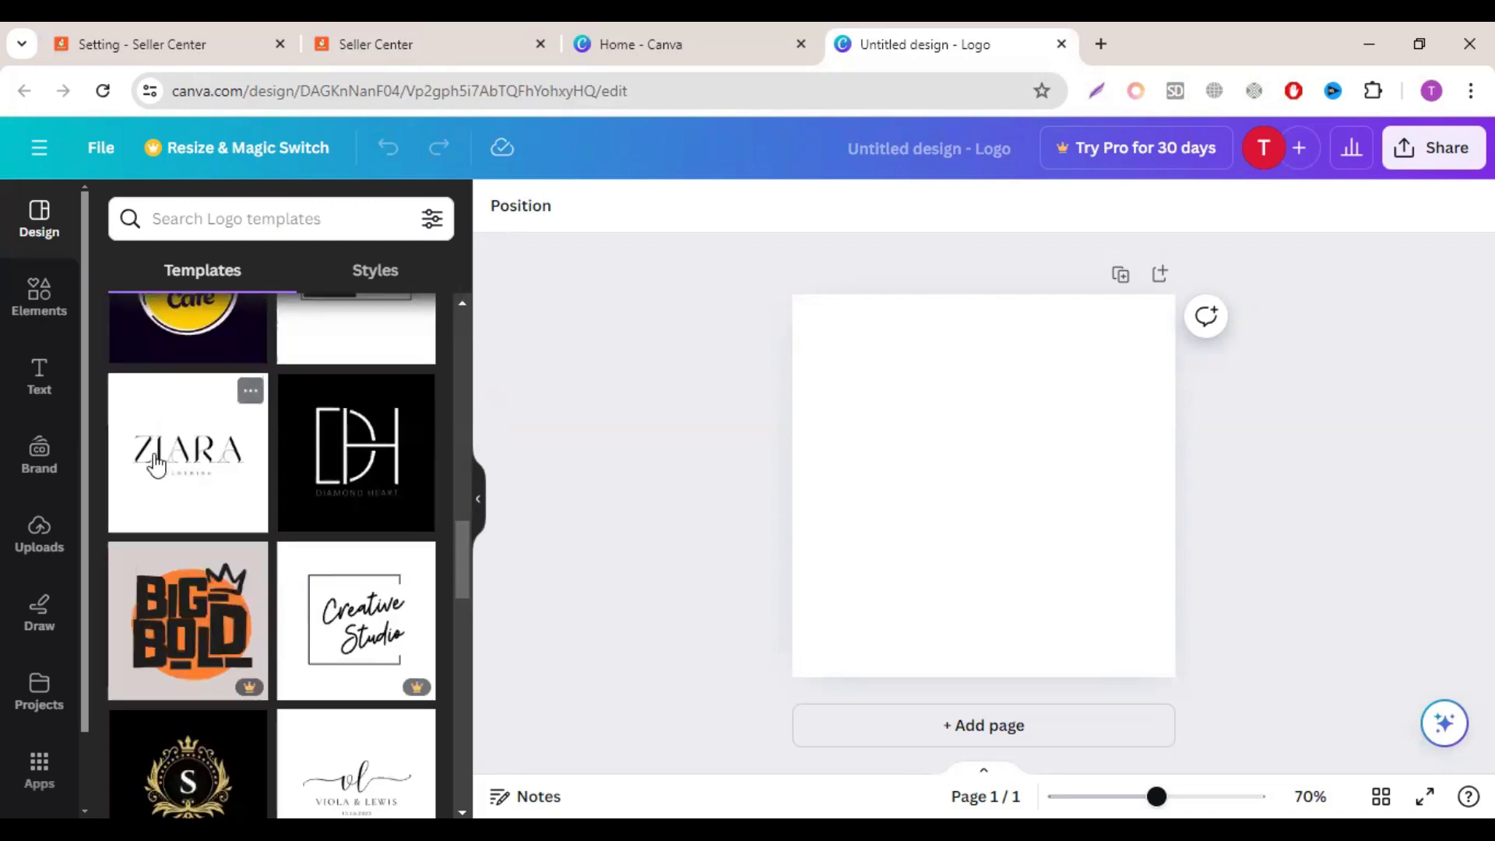
drag(460, 536, 477, 610)
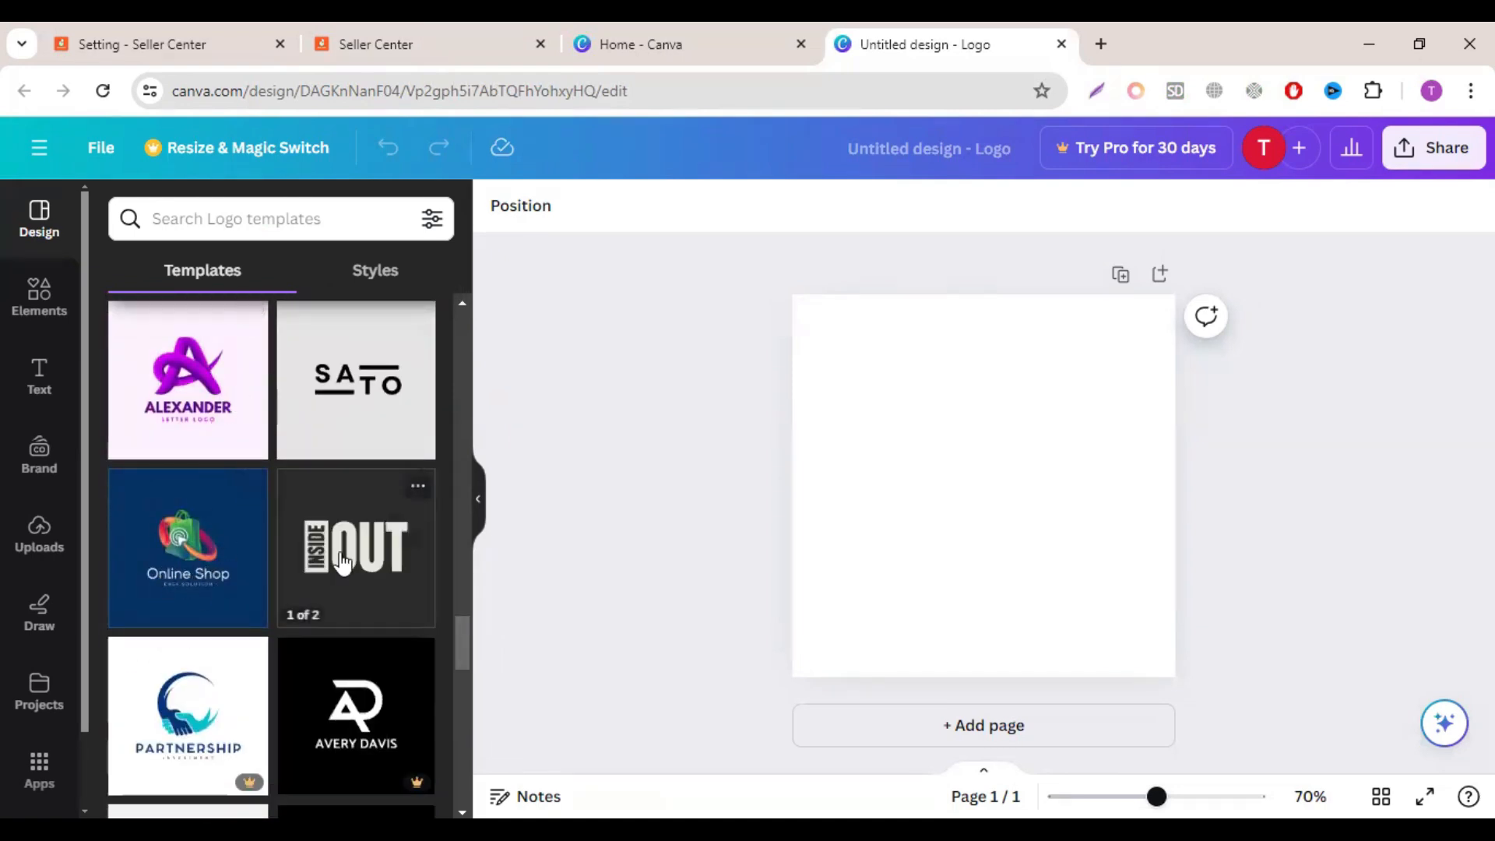
click(192, 478)
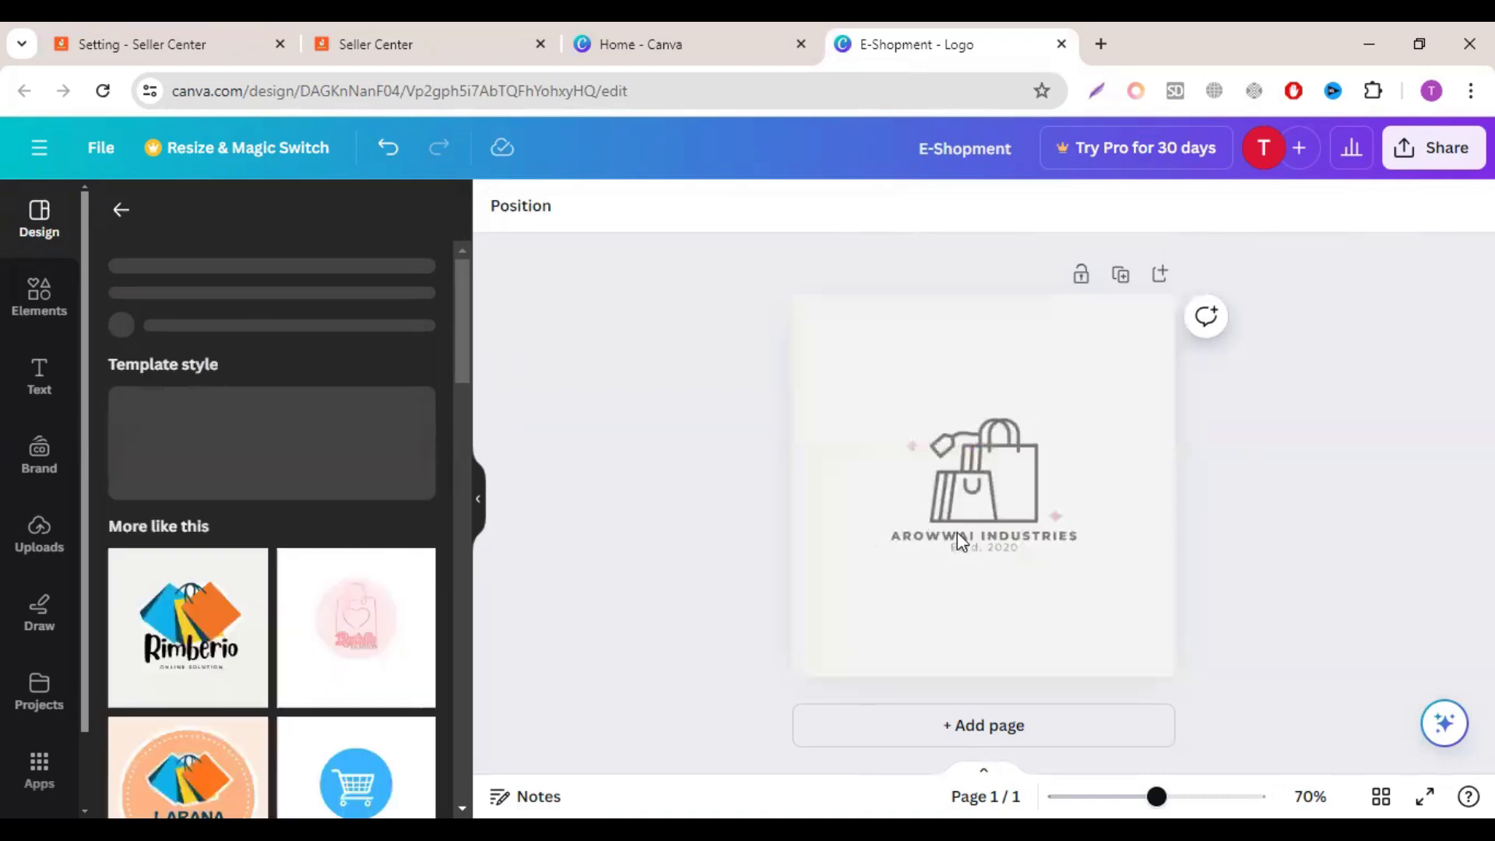
Step: Replace the company name under the logo's shopping bags with E-SHOPMENT
click(965, 537)
double_click(965, 537)
text(E-SHOPMENT)
click(1268, 671)
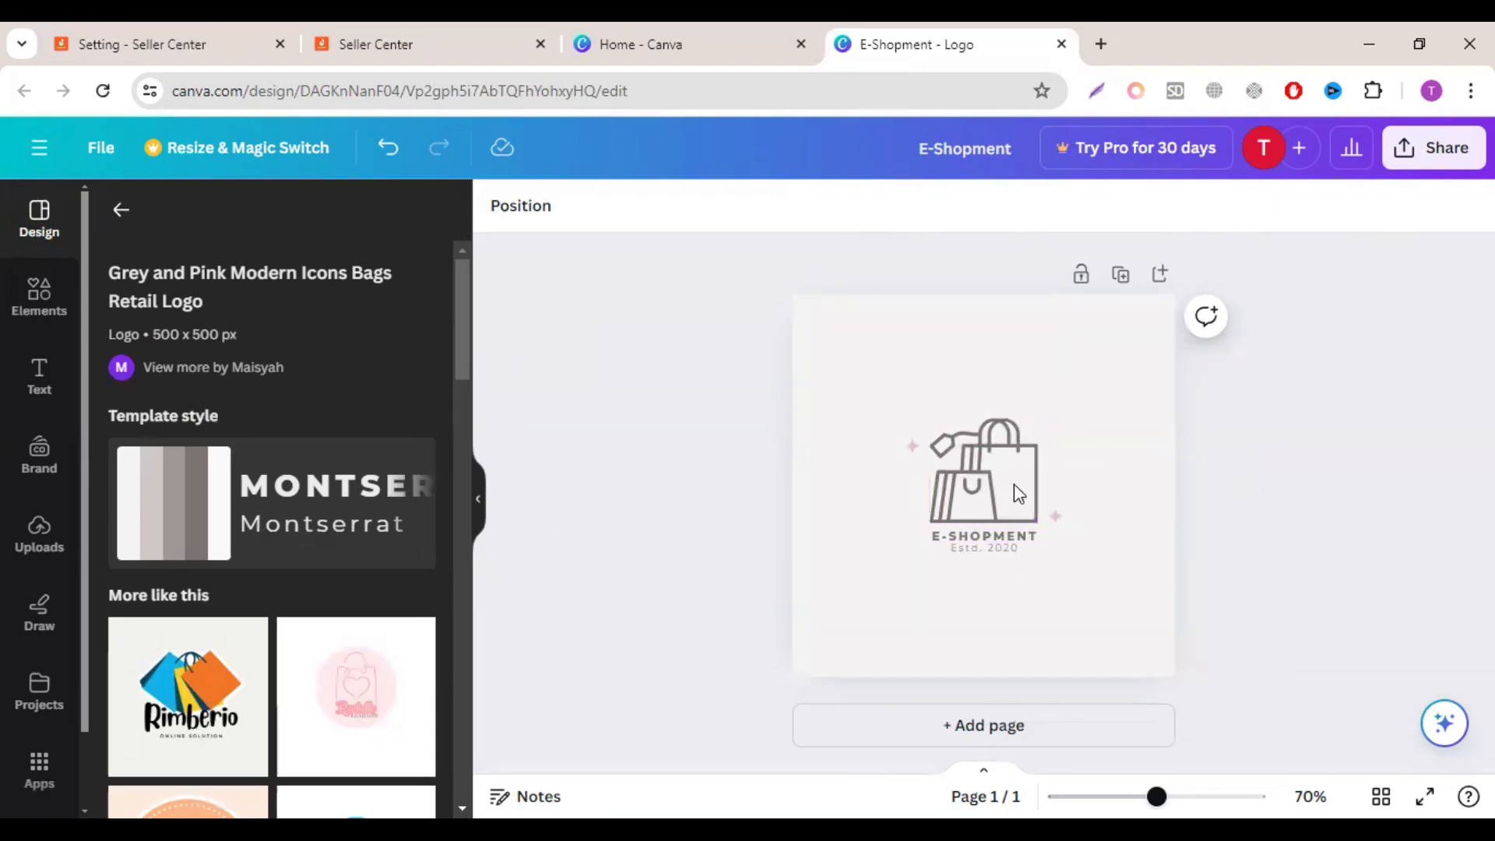
Step: Change the year in the small established line below the logo name to 2024
click(979, 551)
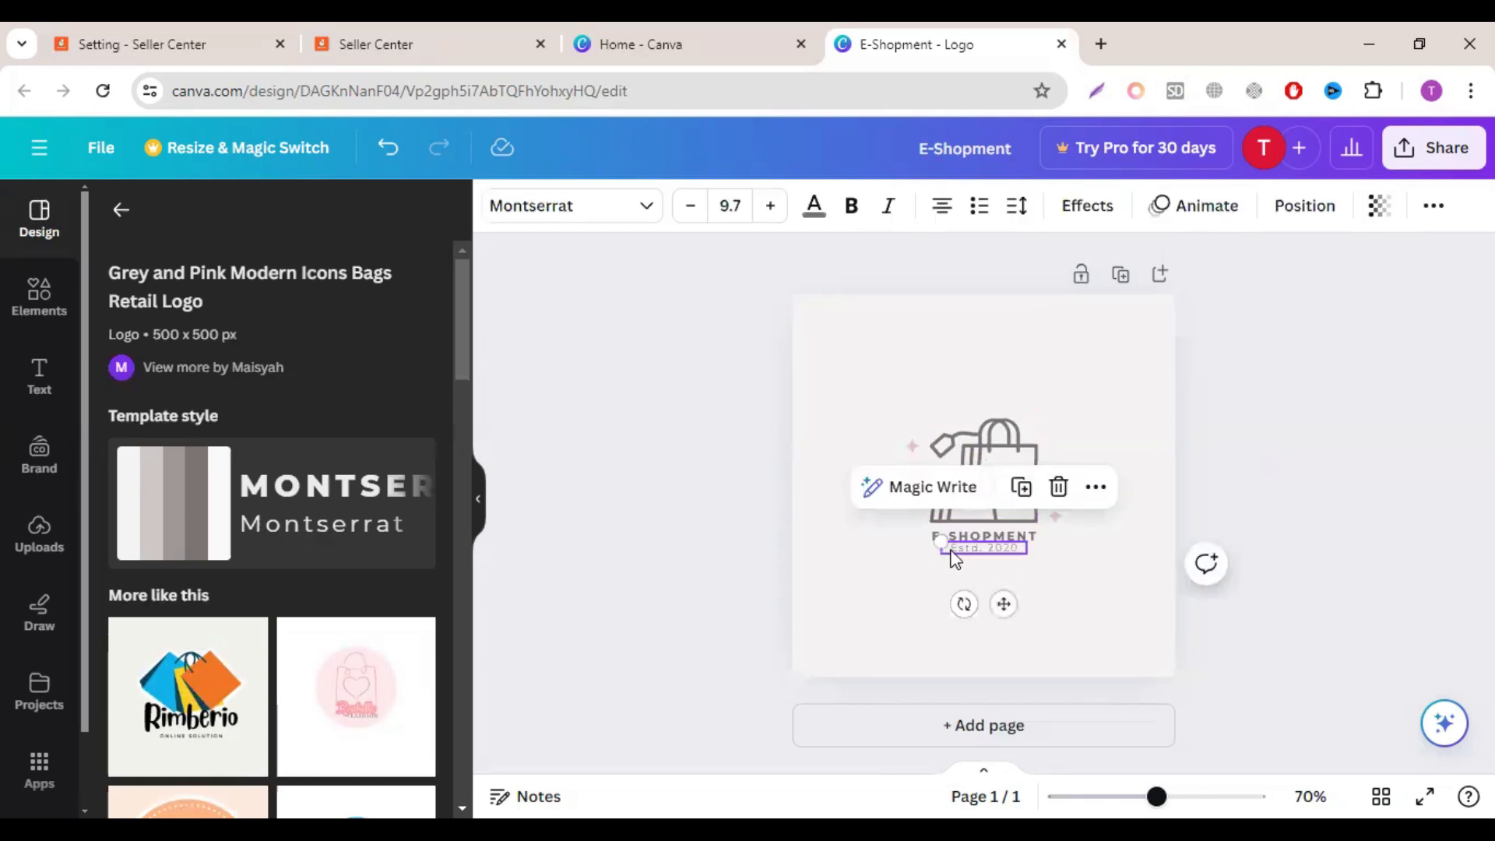
click(1001, 549)
click(1017, 548)
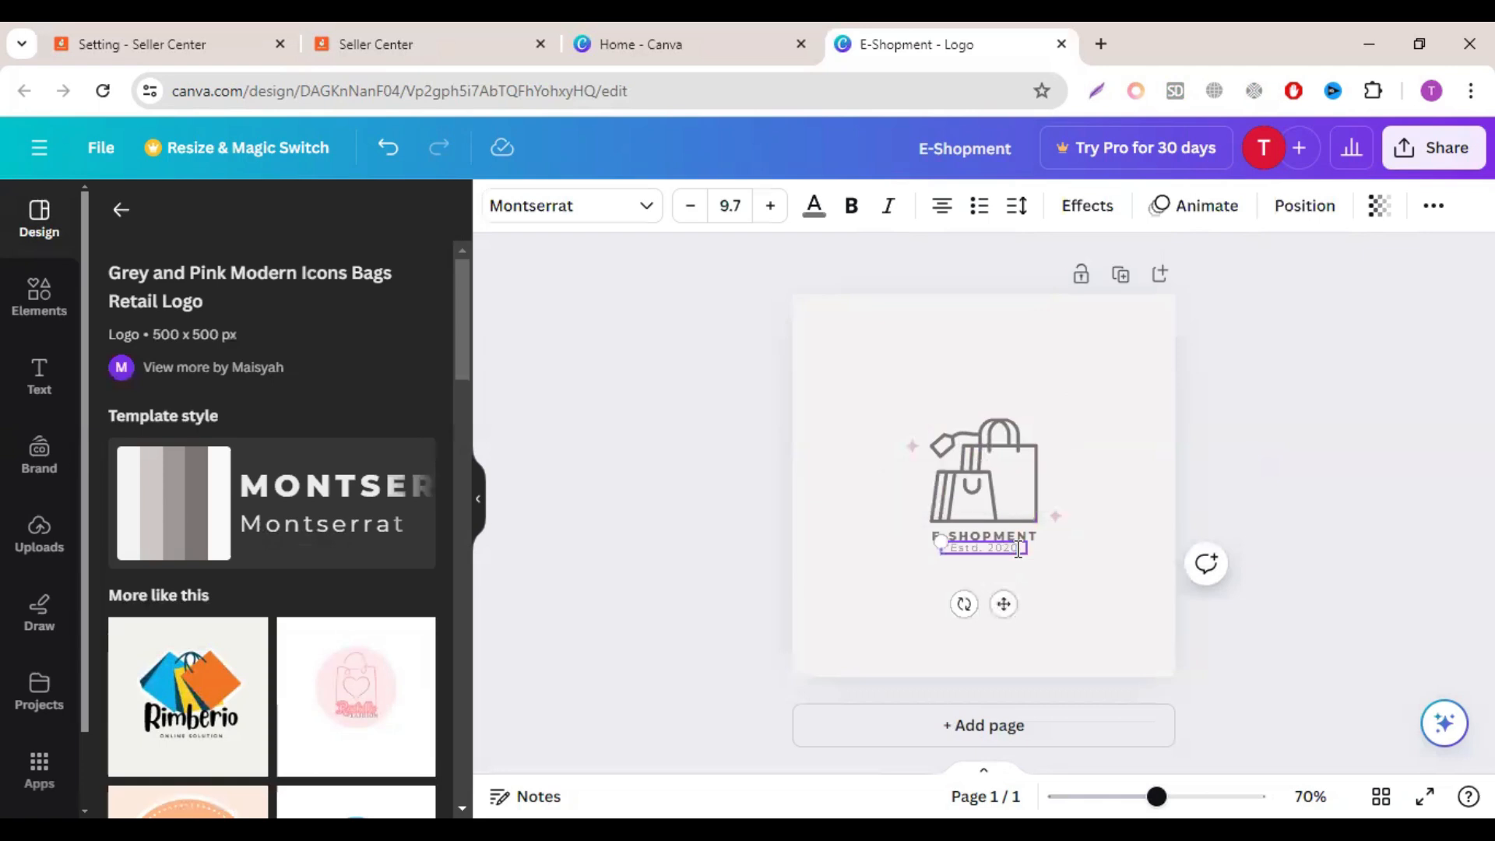
text(4)
click(1236, 452)
Step: Duplicate the logo page and recolor the bags icon and both text lines on page 2 black (#000000)
click(1121, 275)
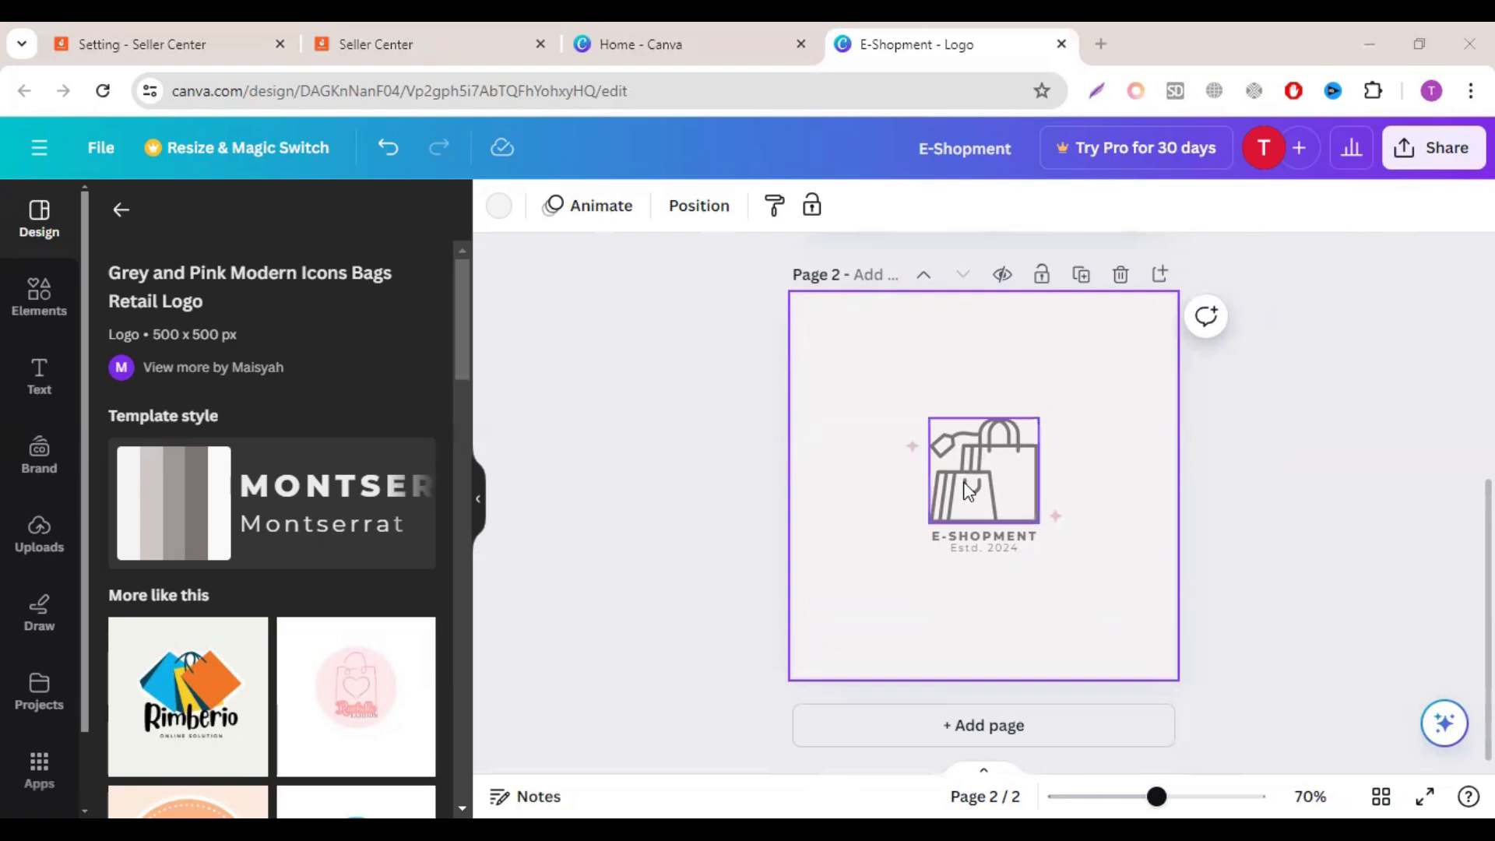
click(968, 491)
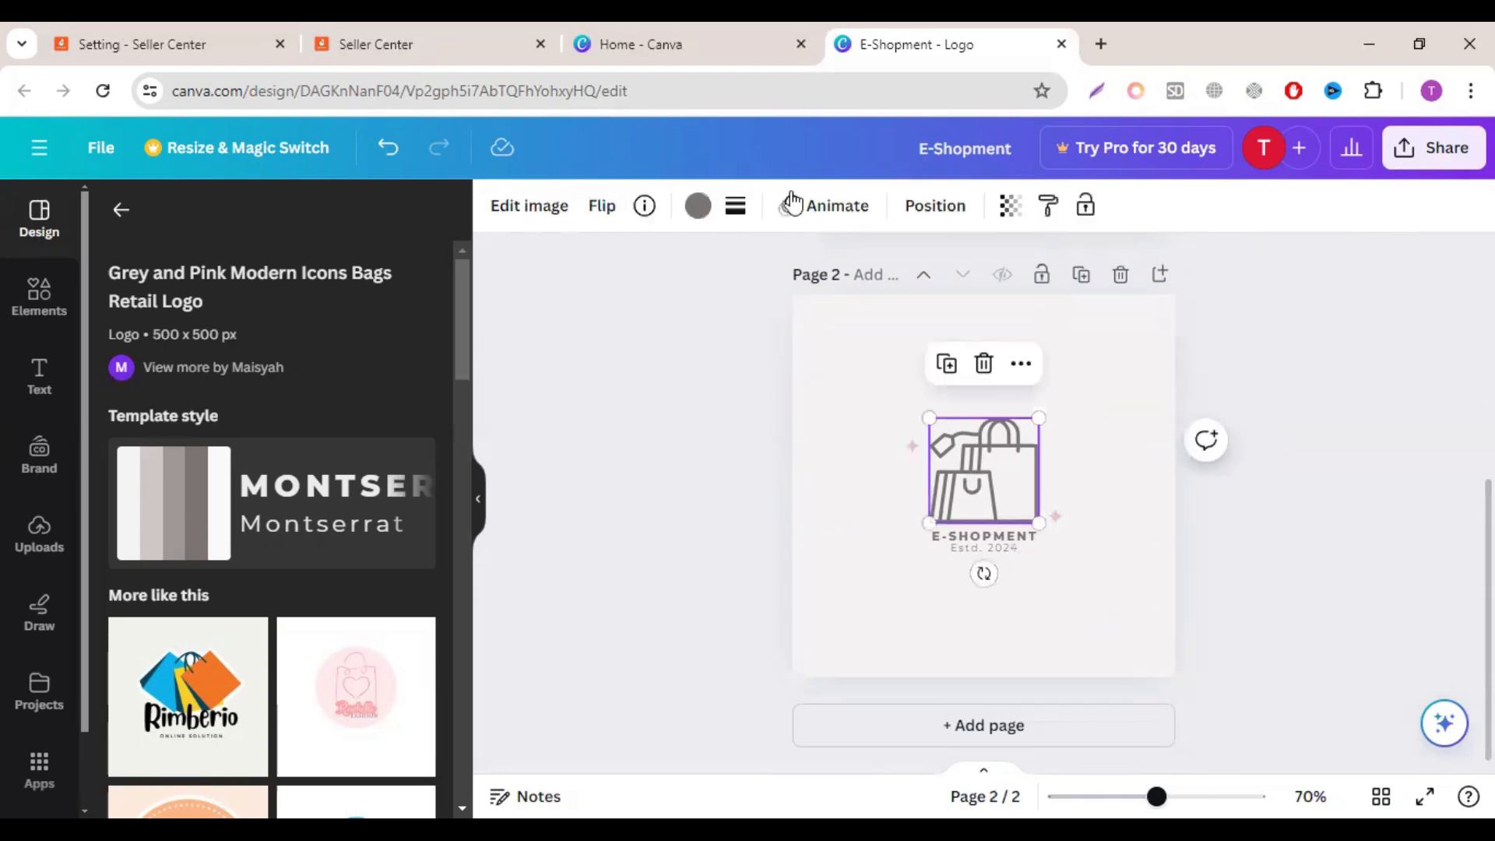
click(698, 205)
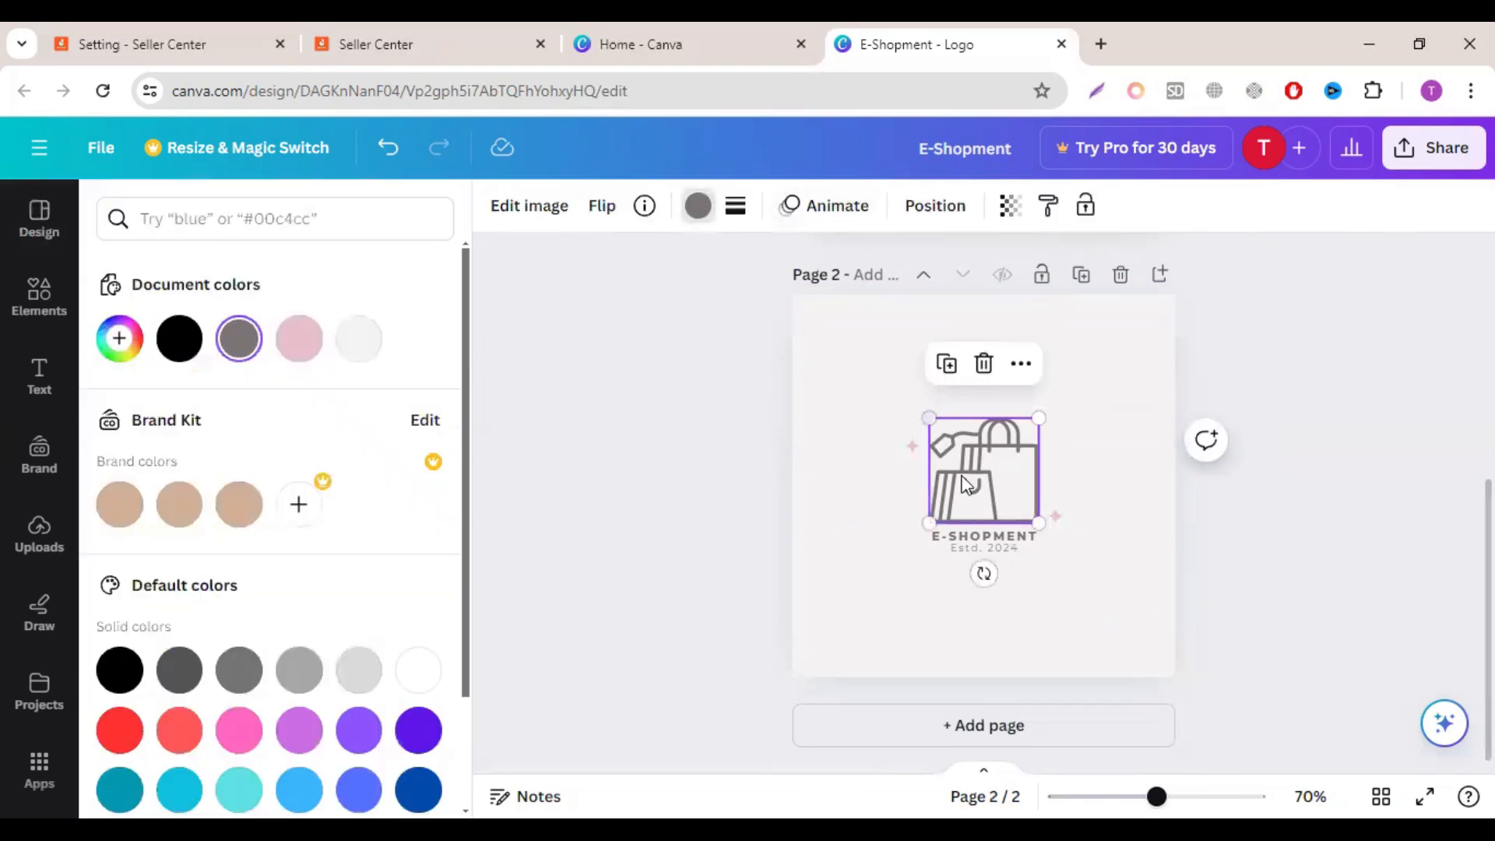
shift+click(981, 555)
click(921, 205)
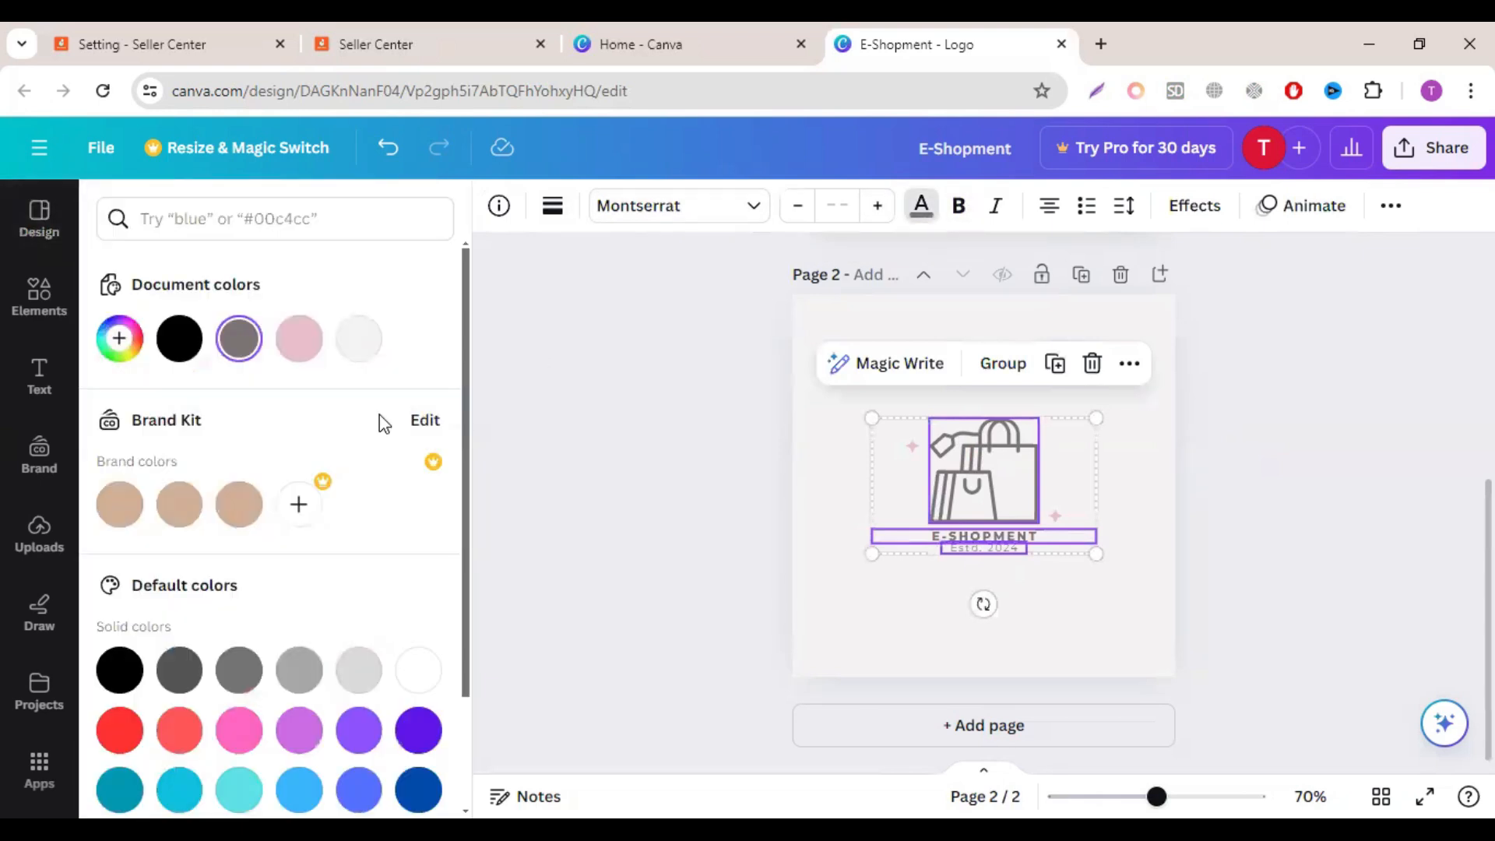
click(179, 338)
click(180, 342)
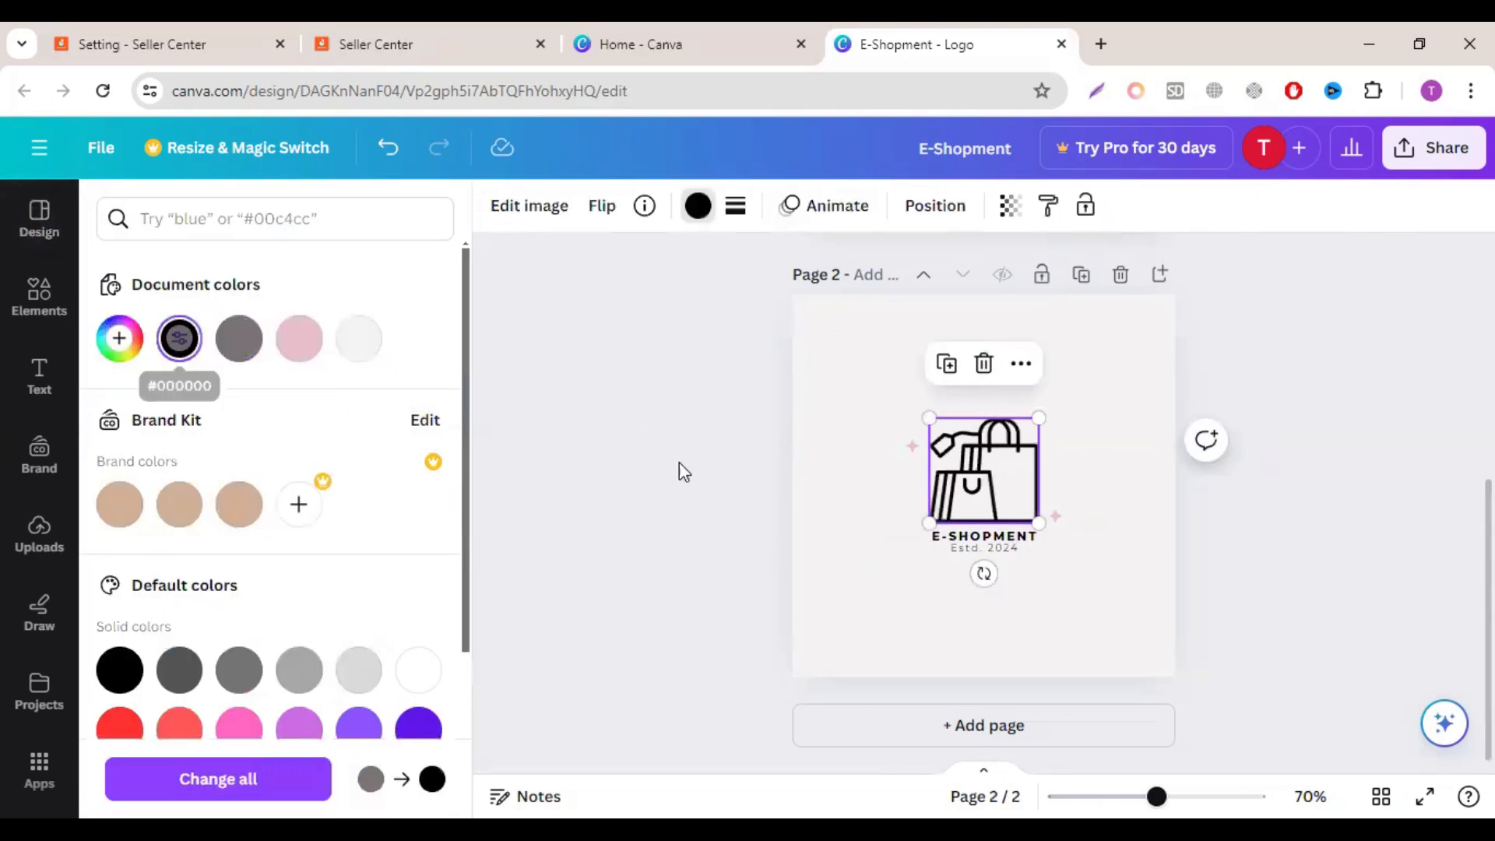
click(1253, 451)
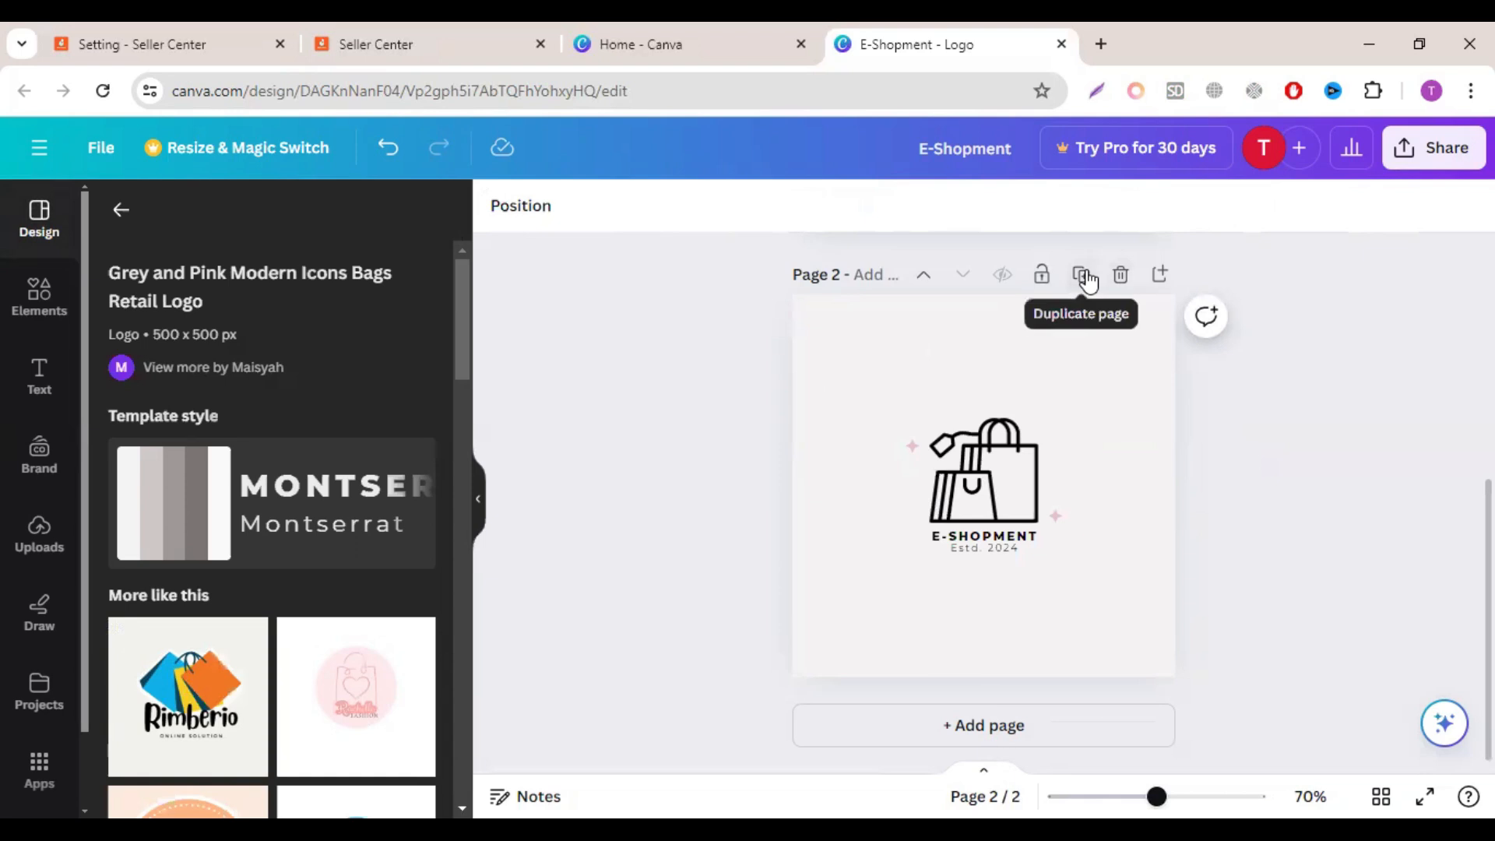
Step: Duplicate page 2 and set the background of page 3 to the default solid dark blue
click(1082, 276)
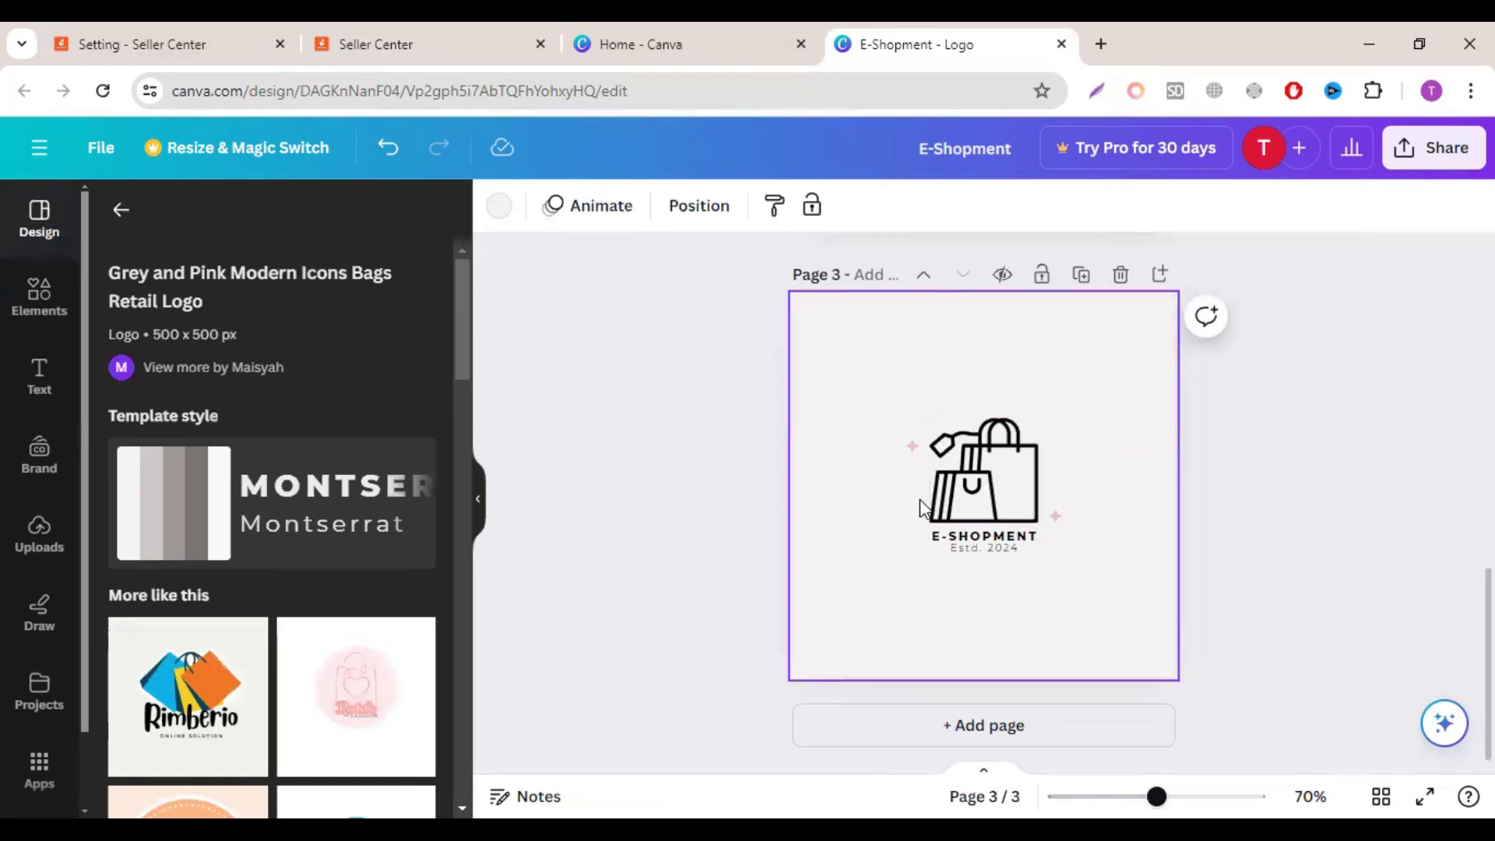
click(499, 206)
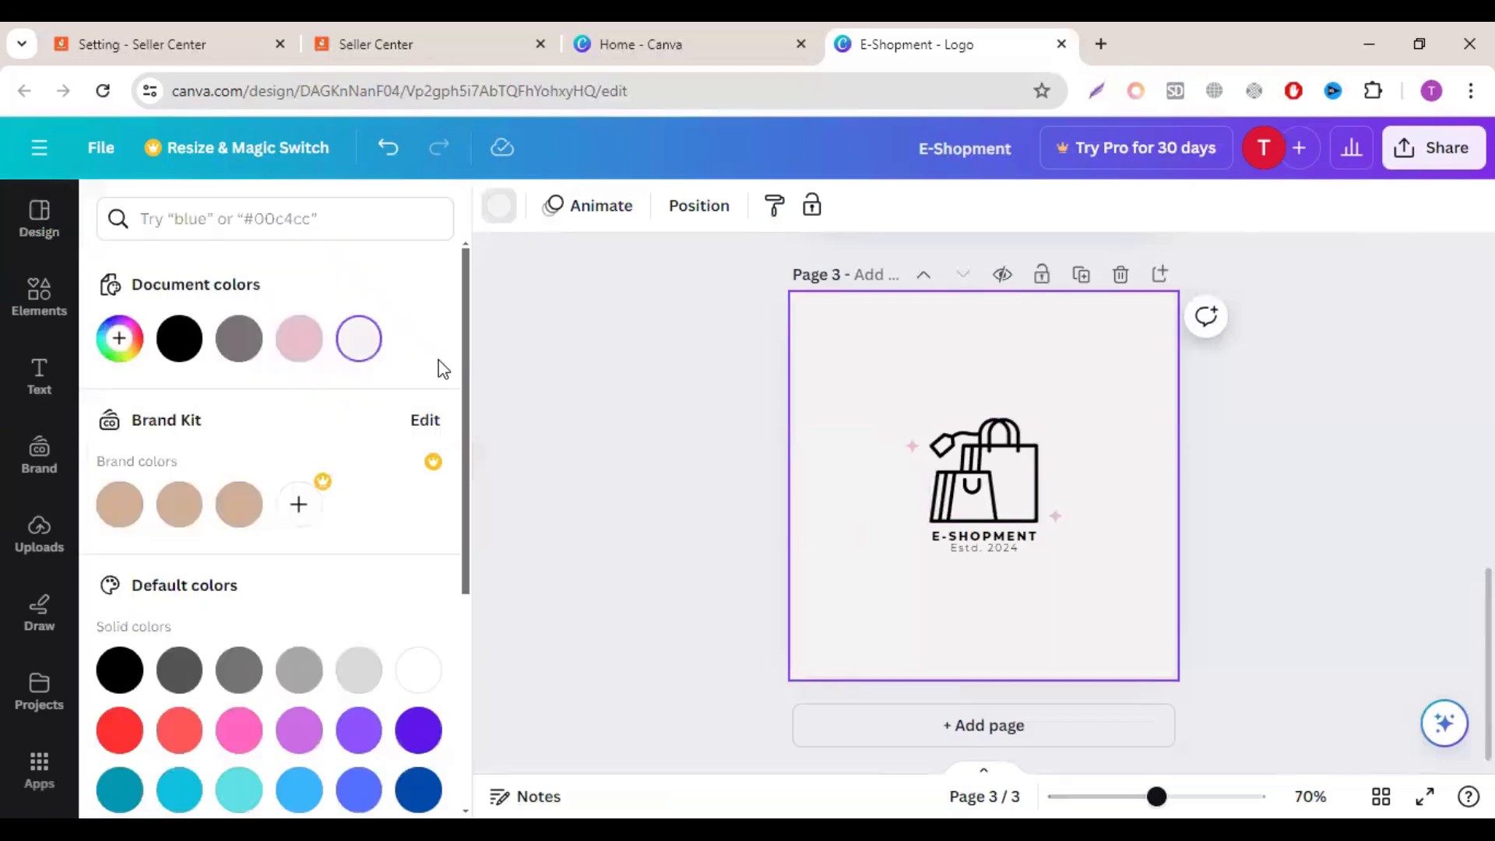
click(309, 342)
scroll(312, 389, down, 3)
click(418, 575)
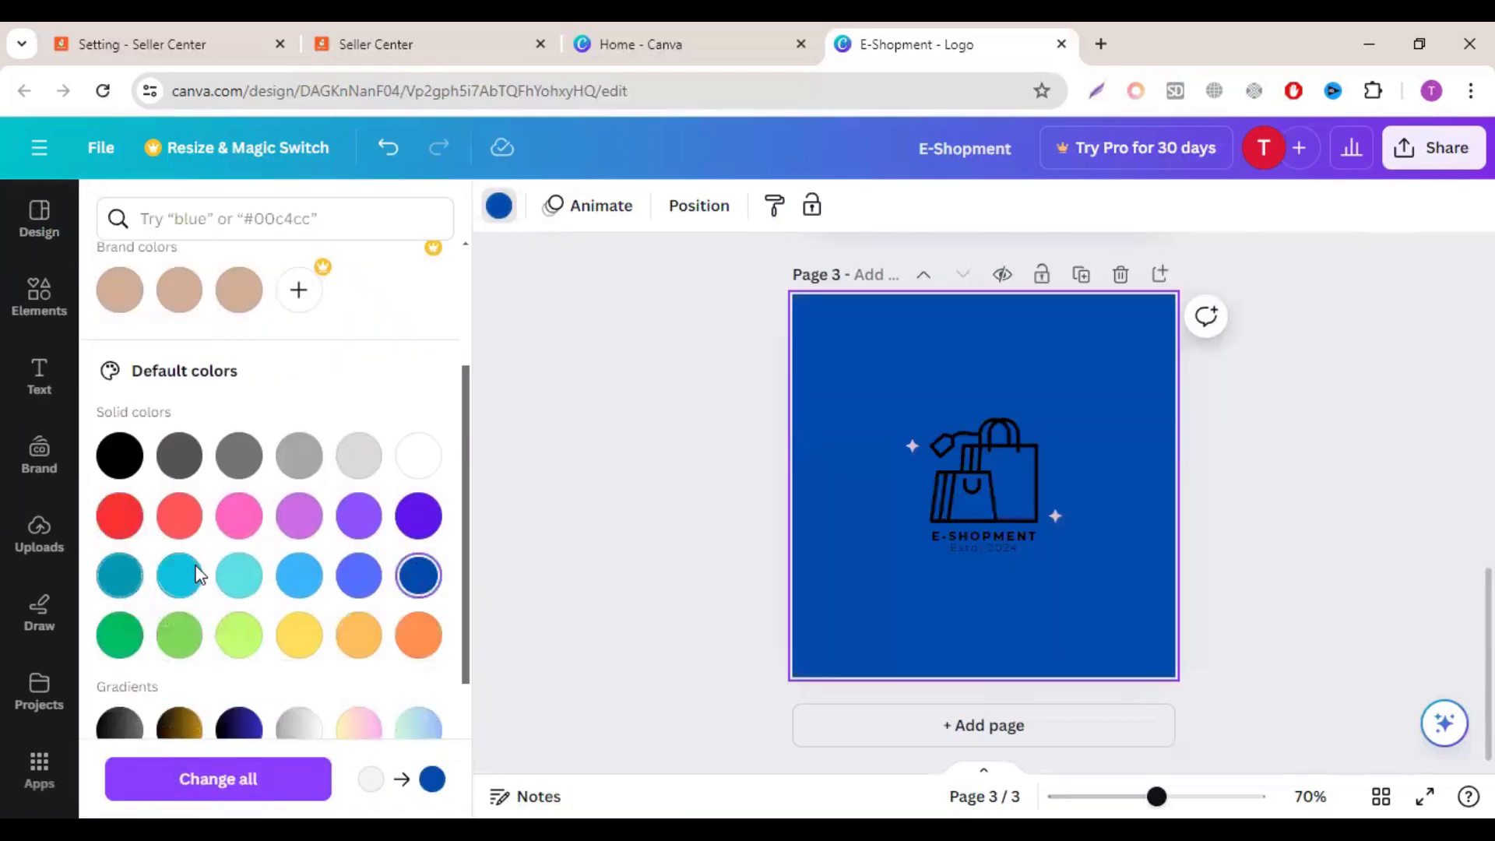
Step: Recolor the store name and the established line on page 3 white using a custom color
click(978, 493)
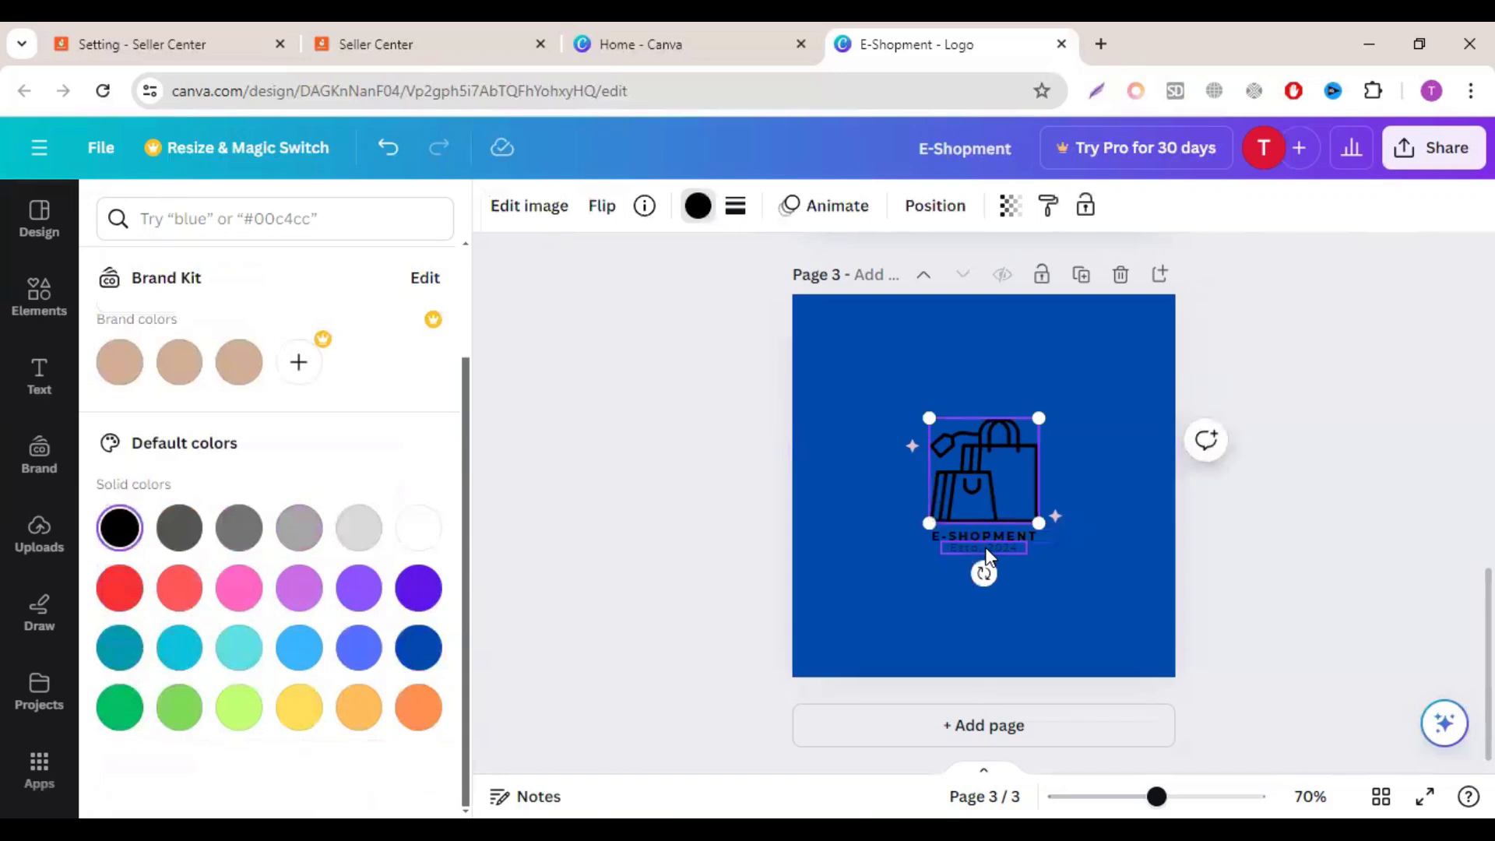
click(977, 531)
shift+click(976, 535)
click(921, 205)
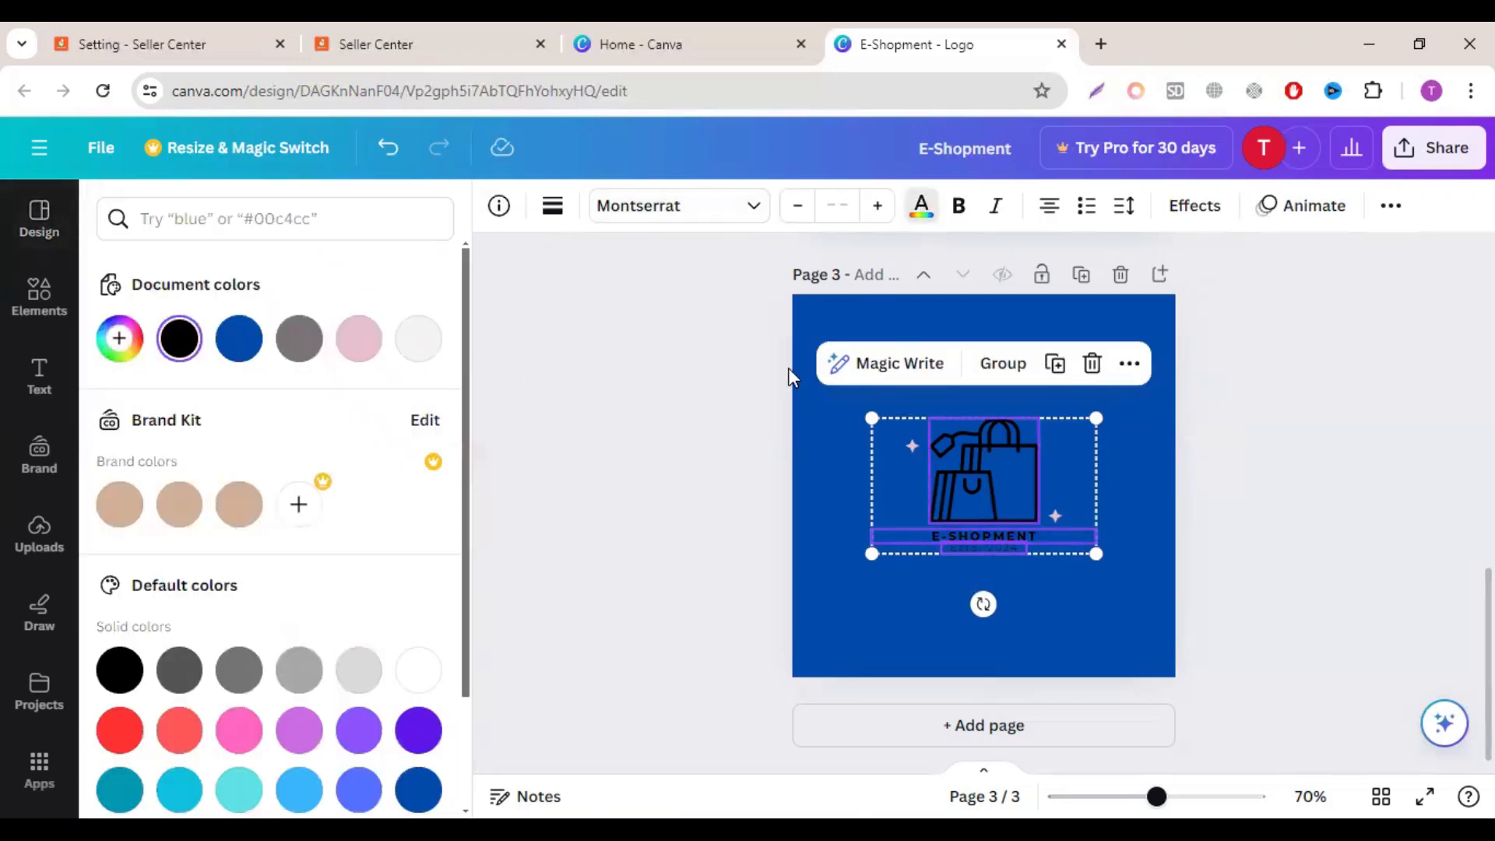
click(119, 340)
drag(121, 504, 109, 381)
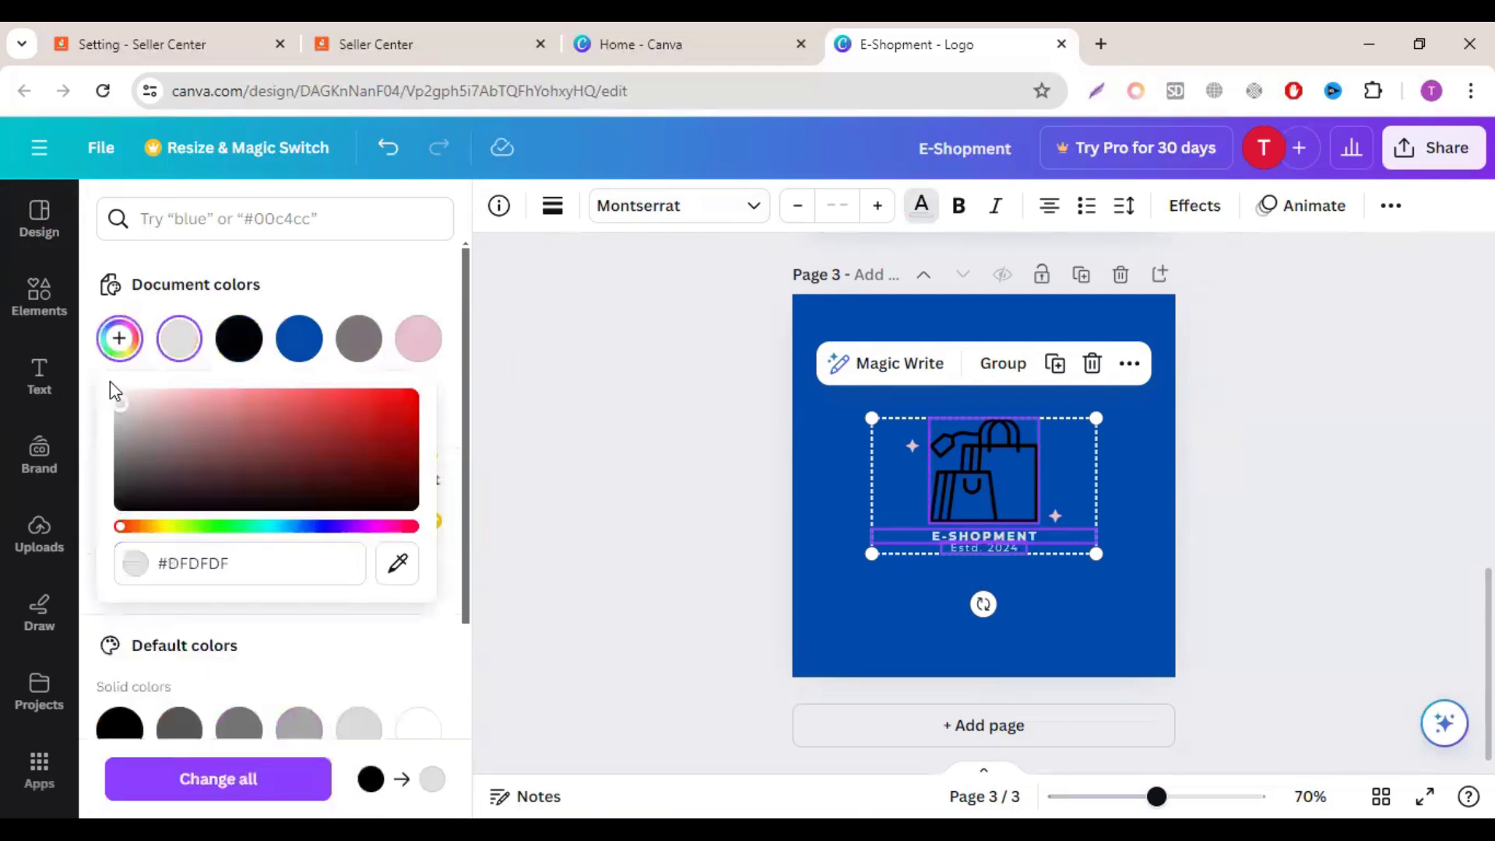
click(921, 205)
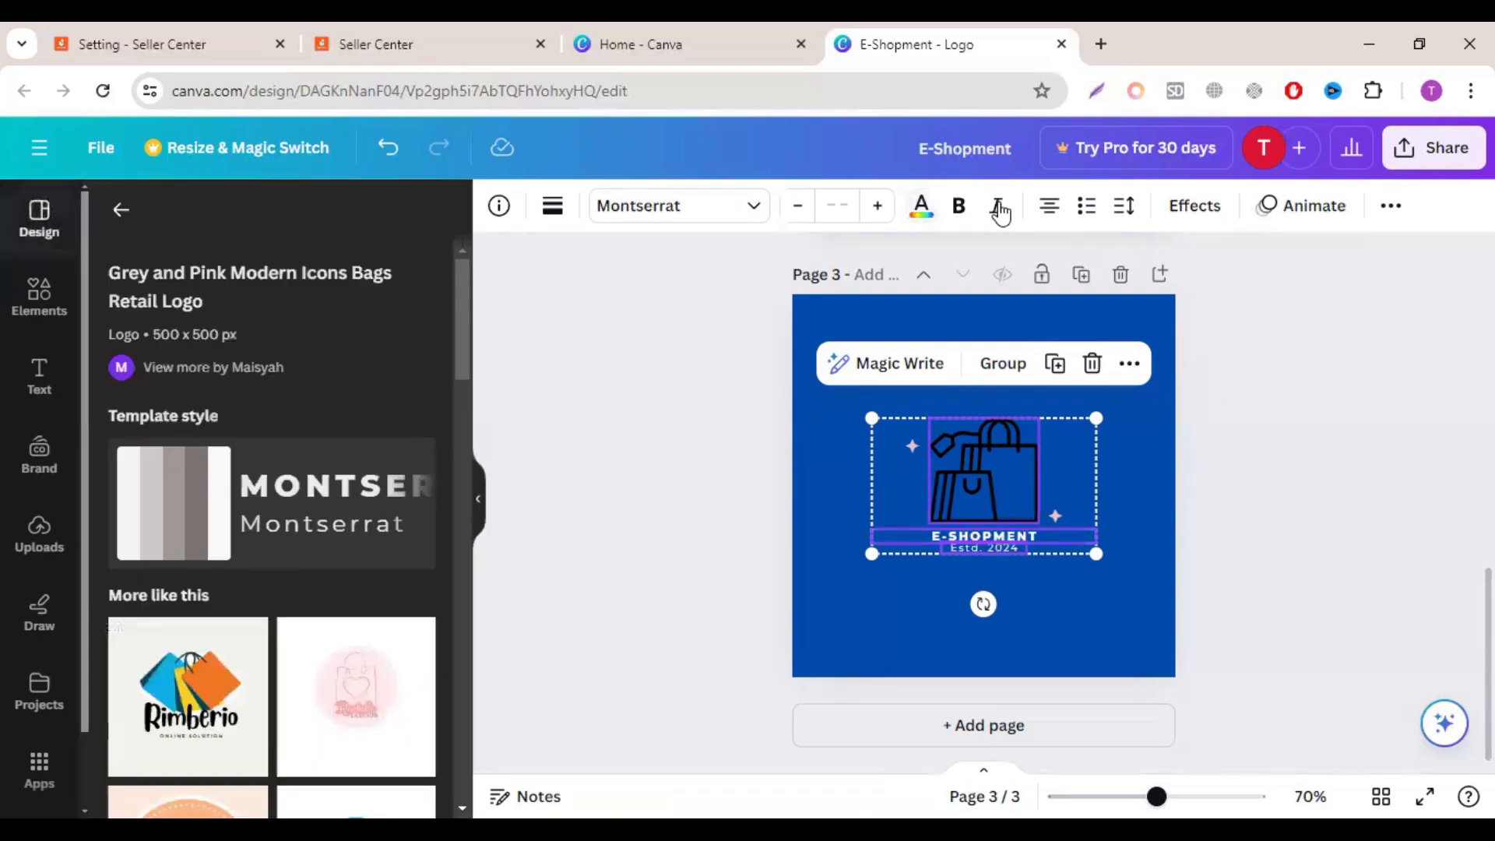
Step: Recolor the shopping bags icon on page 3 white to match the text
click(700, 530)
click(957, 486)
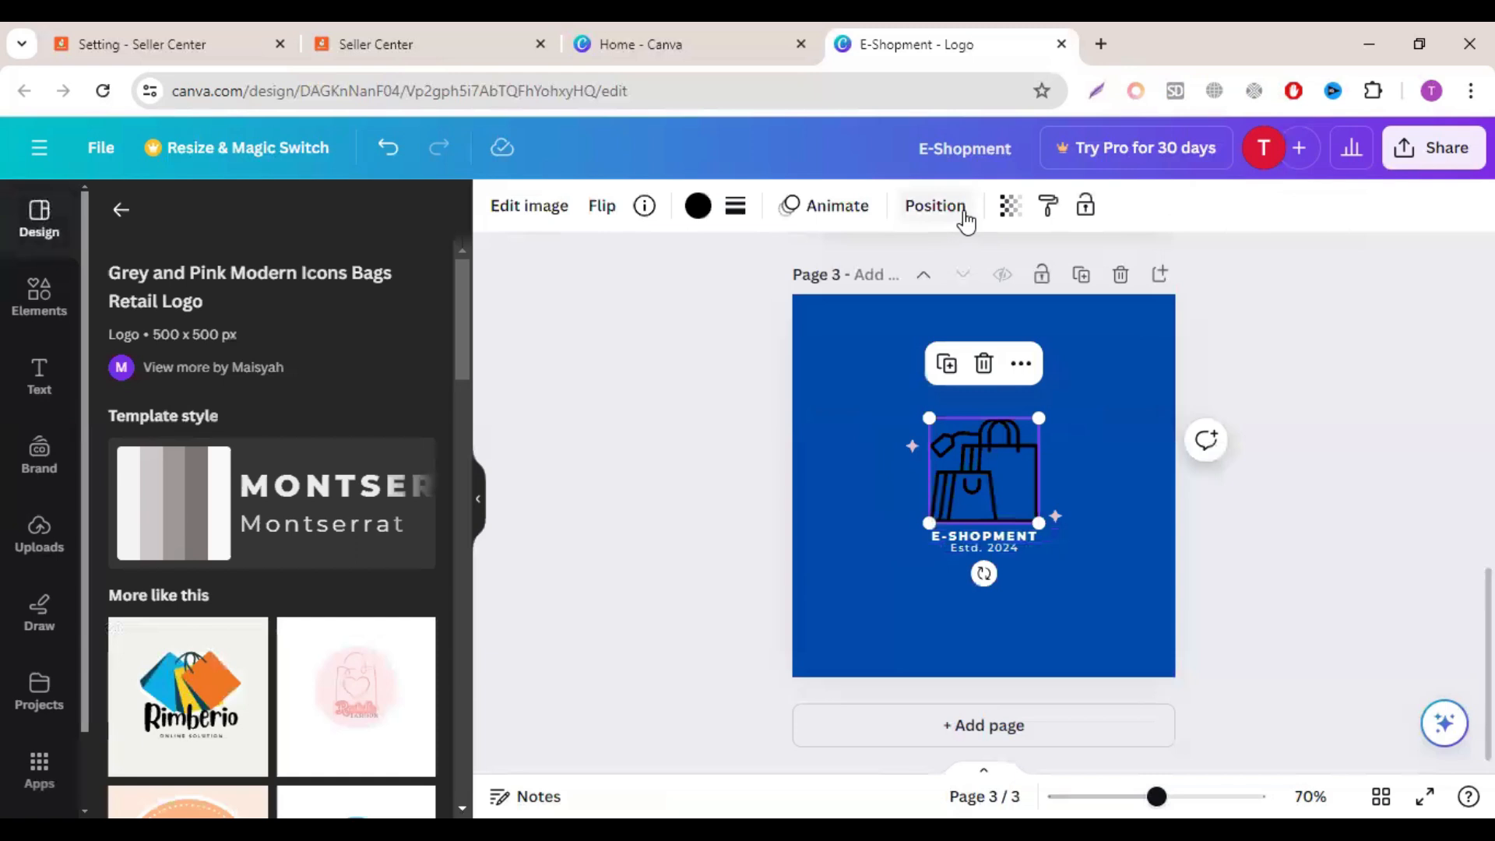
click(698, 205)
click(119, 400)
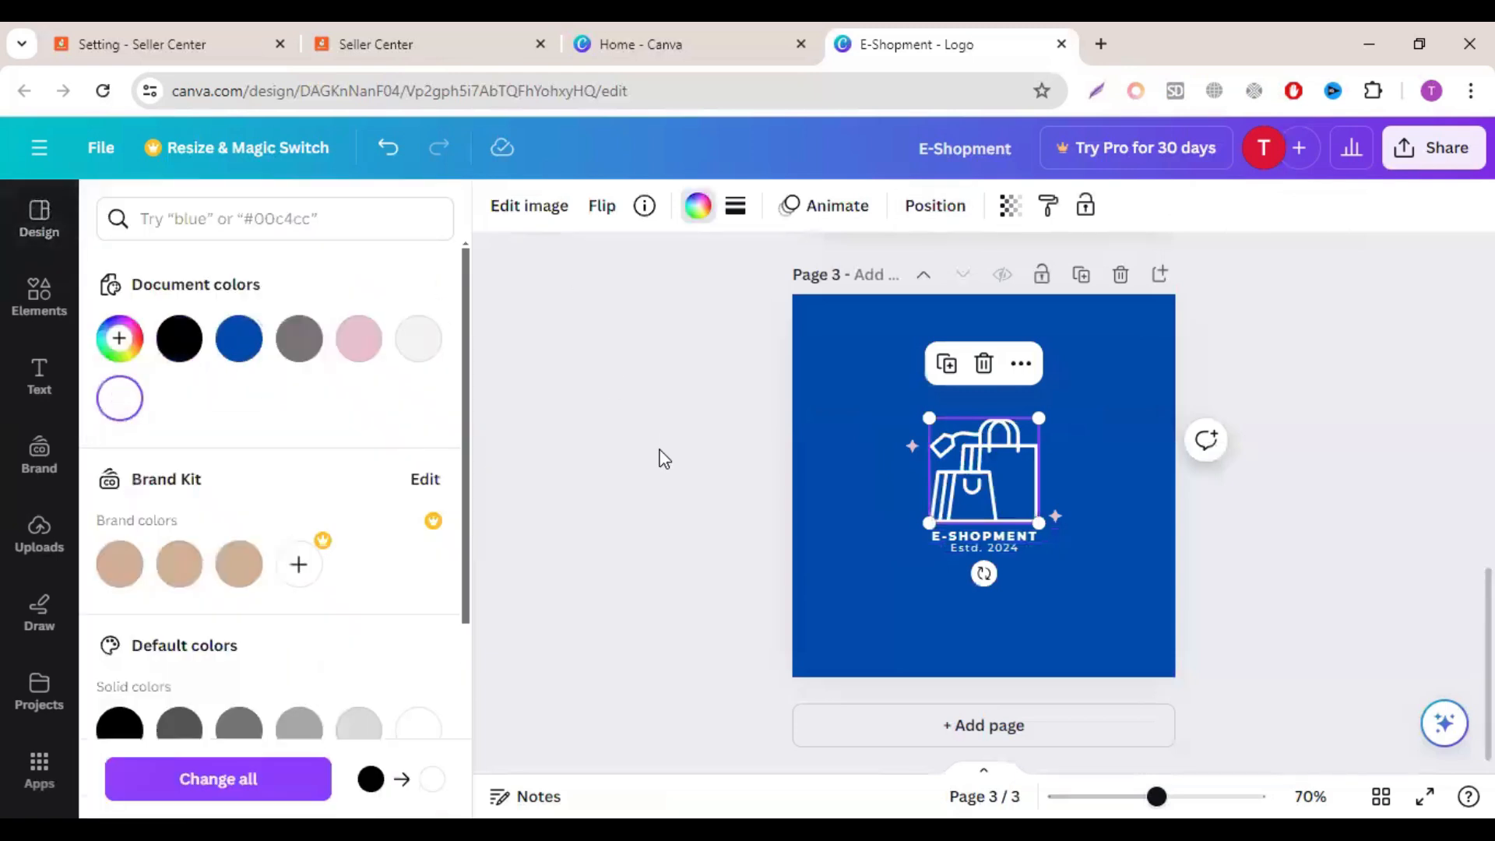
click(661, 457)
Step: Set the background of page 3 to black
scroll(1301, 700, up, 1)
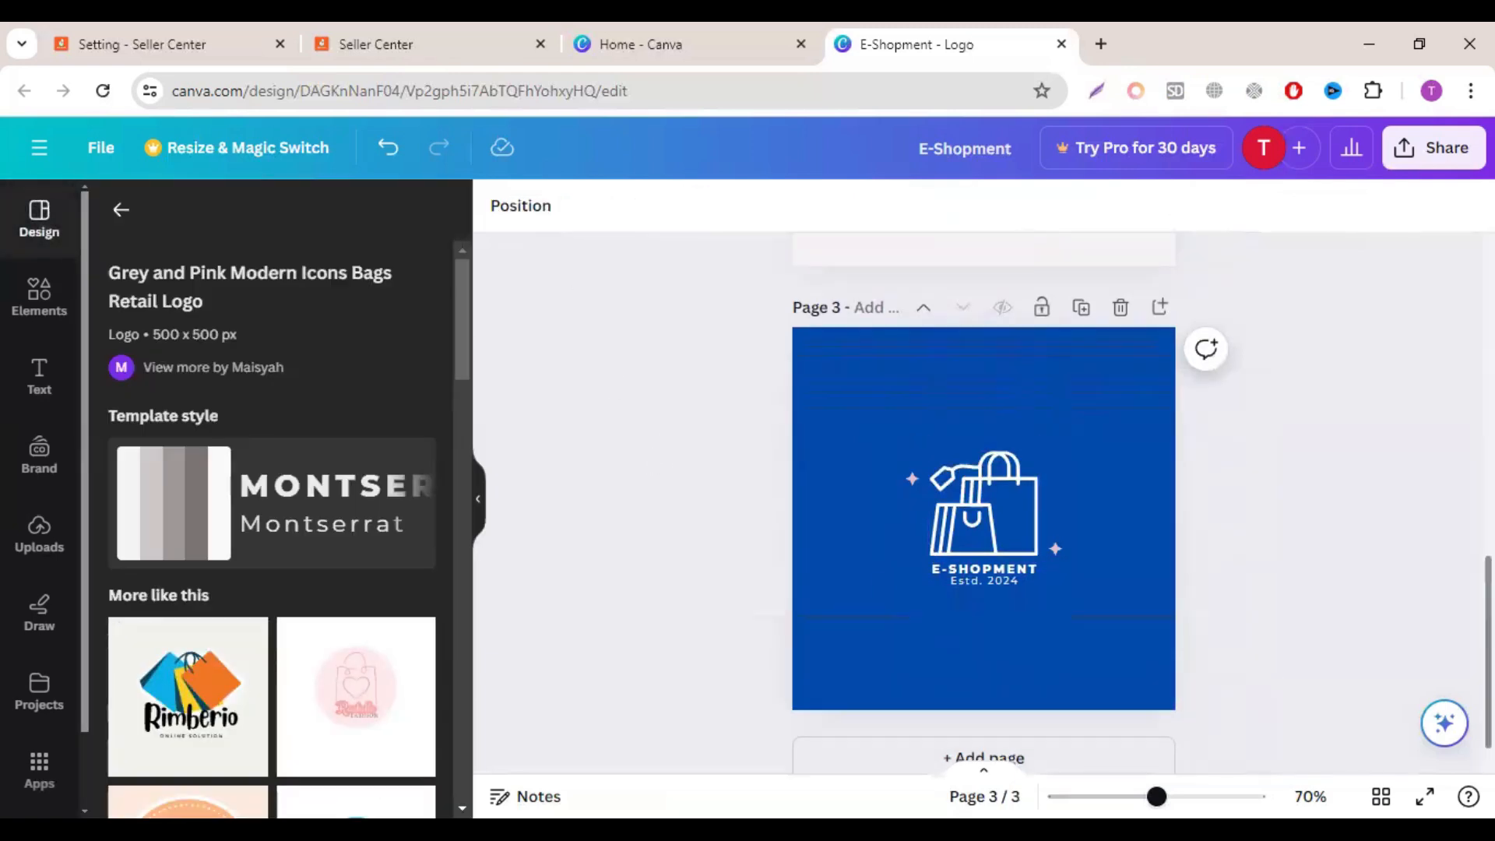
click(836, 629)
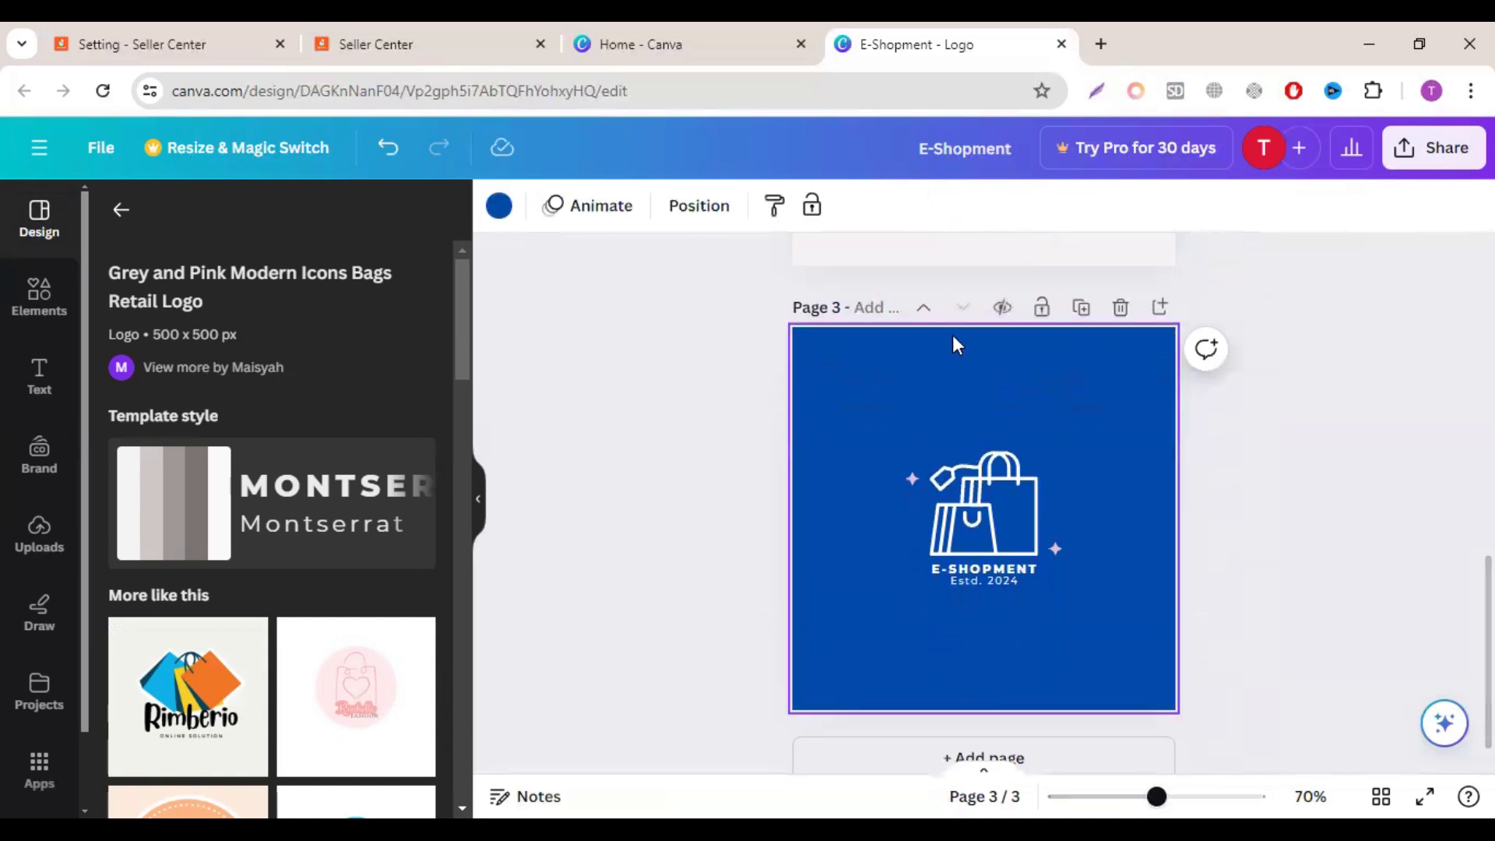
click(499, 205)
click(179, 338)
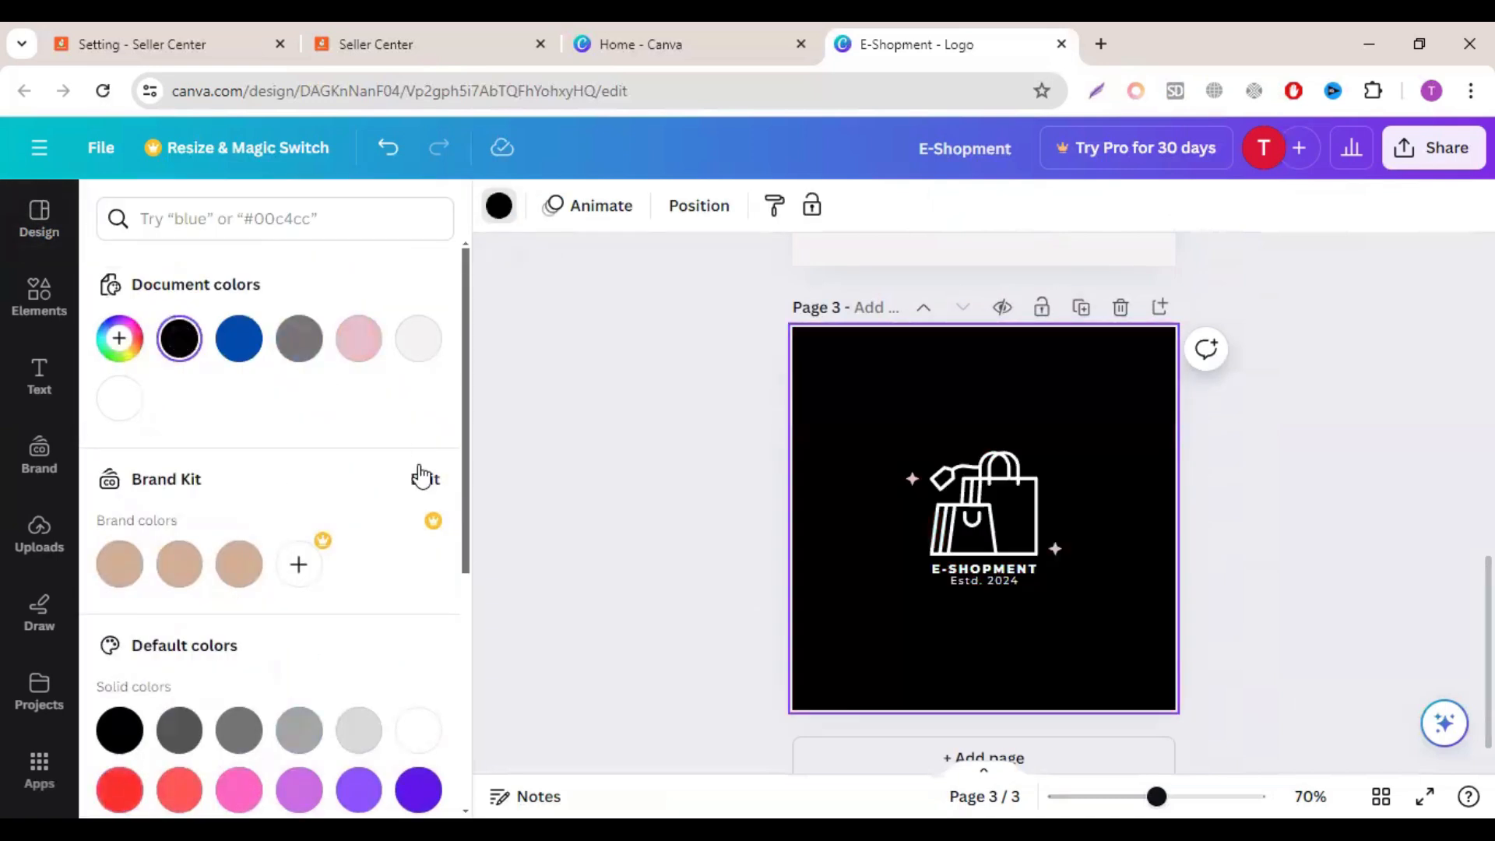
Step: Compare the logo versions on all three pages and look through the similar logo templates
scroll(983, 506, up, 7)
scroll(983, 506, down, 4)
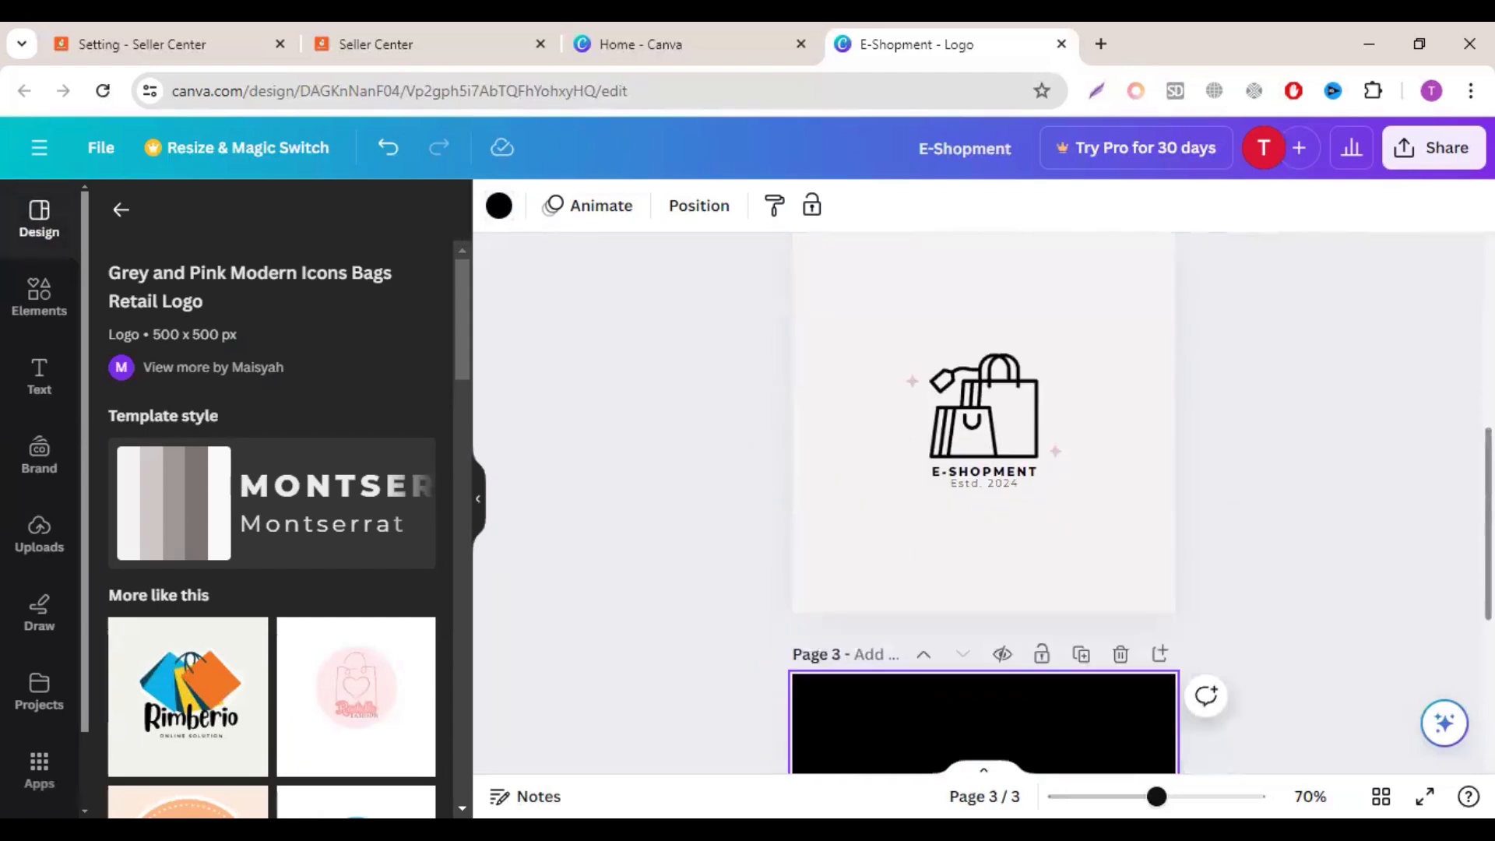
scroll(983, 506, up, 1)
scroll(984, 506, up, 5)
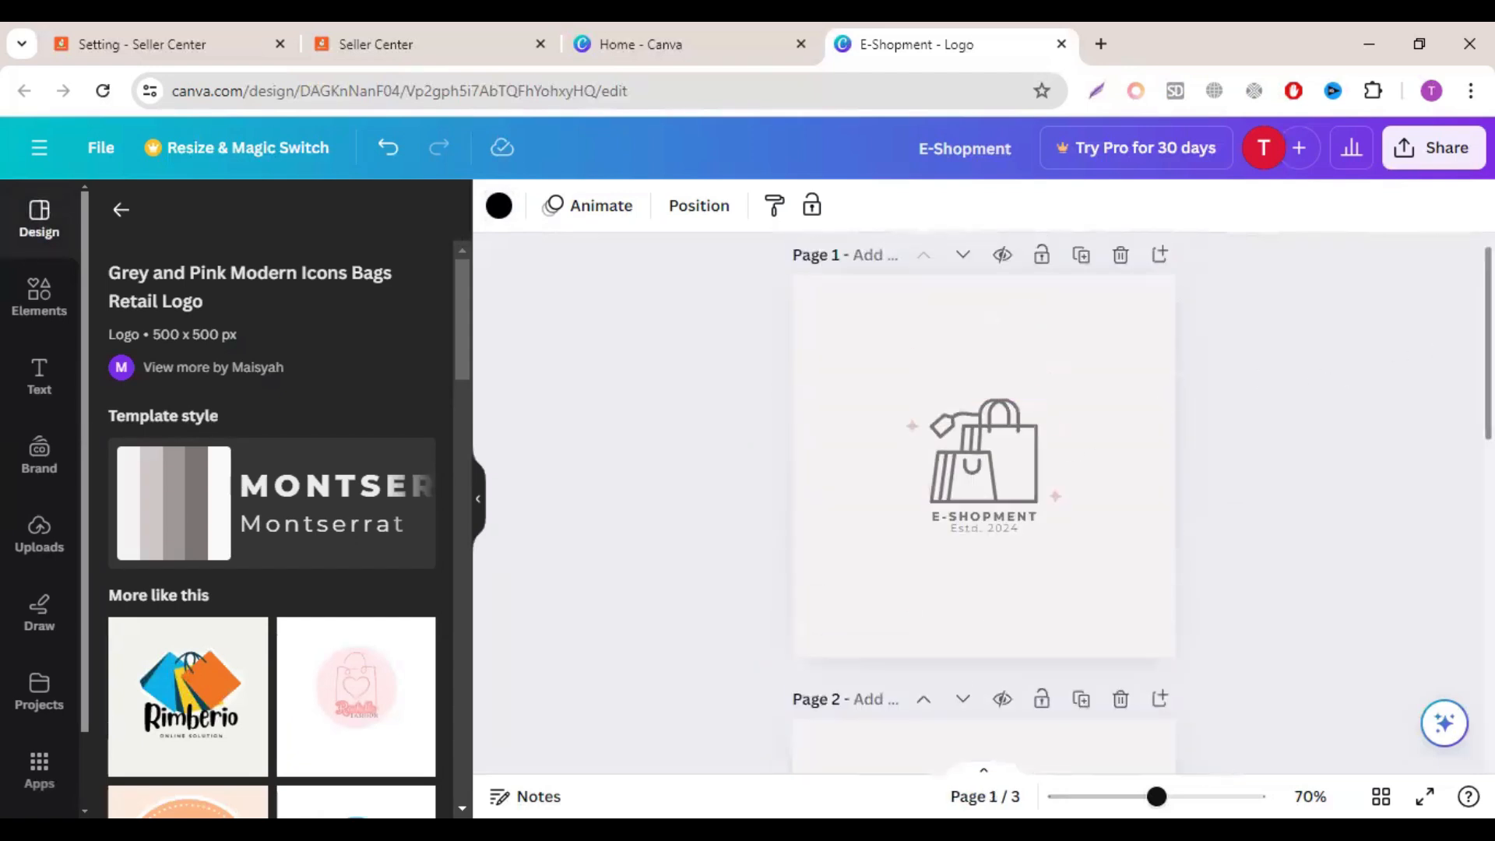
scroll(983, 506, down, 5)
scroll(854, 366, down, 5)
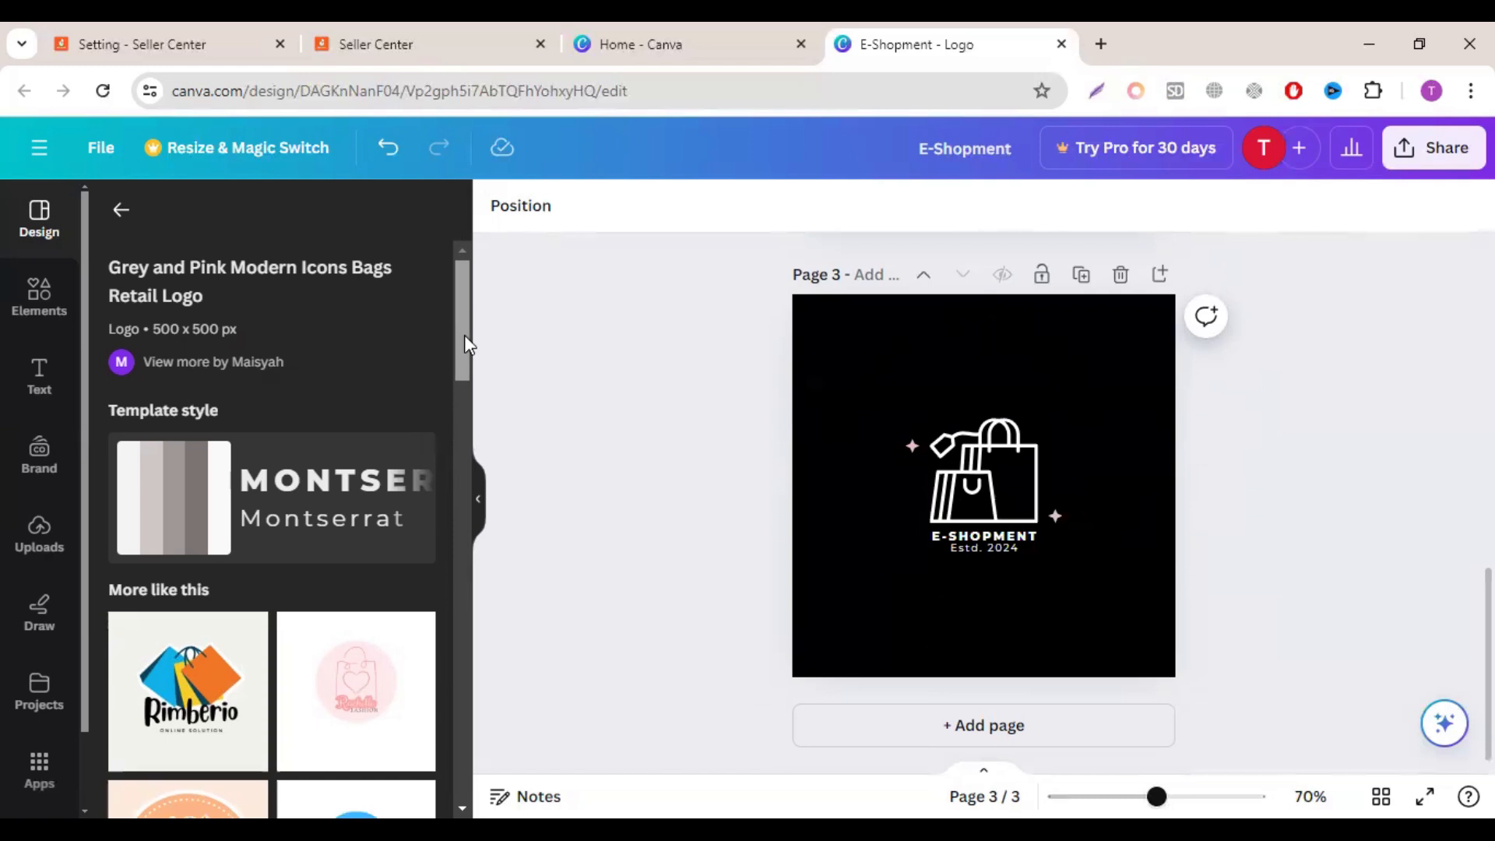
drag(464, 341, 479, 728)
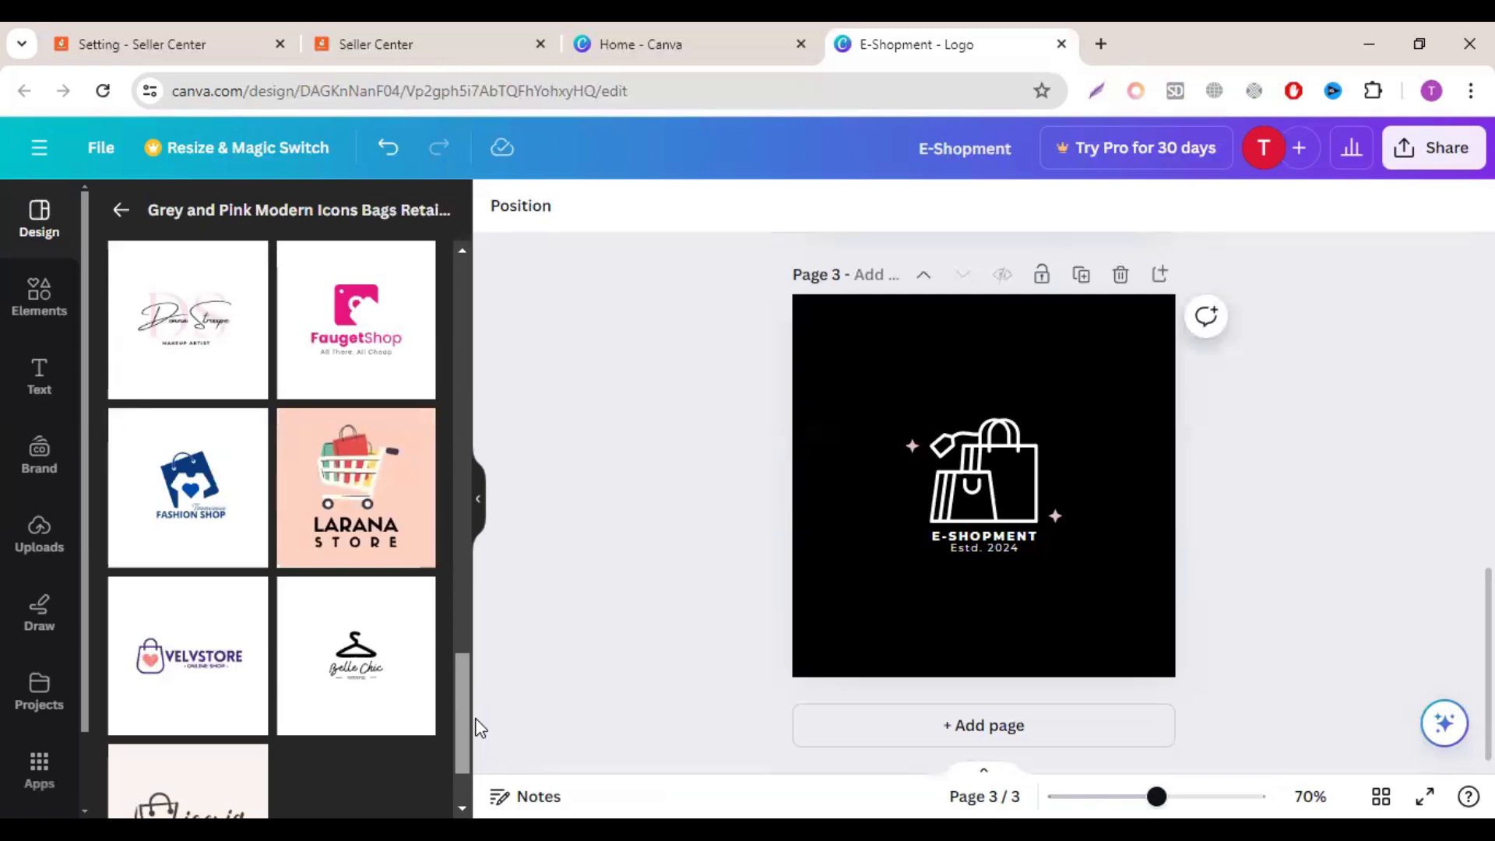
drag(481, 728, 478, 750)
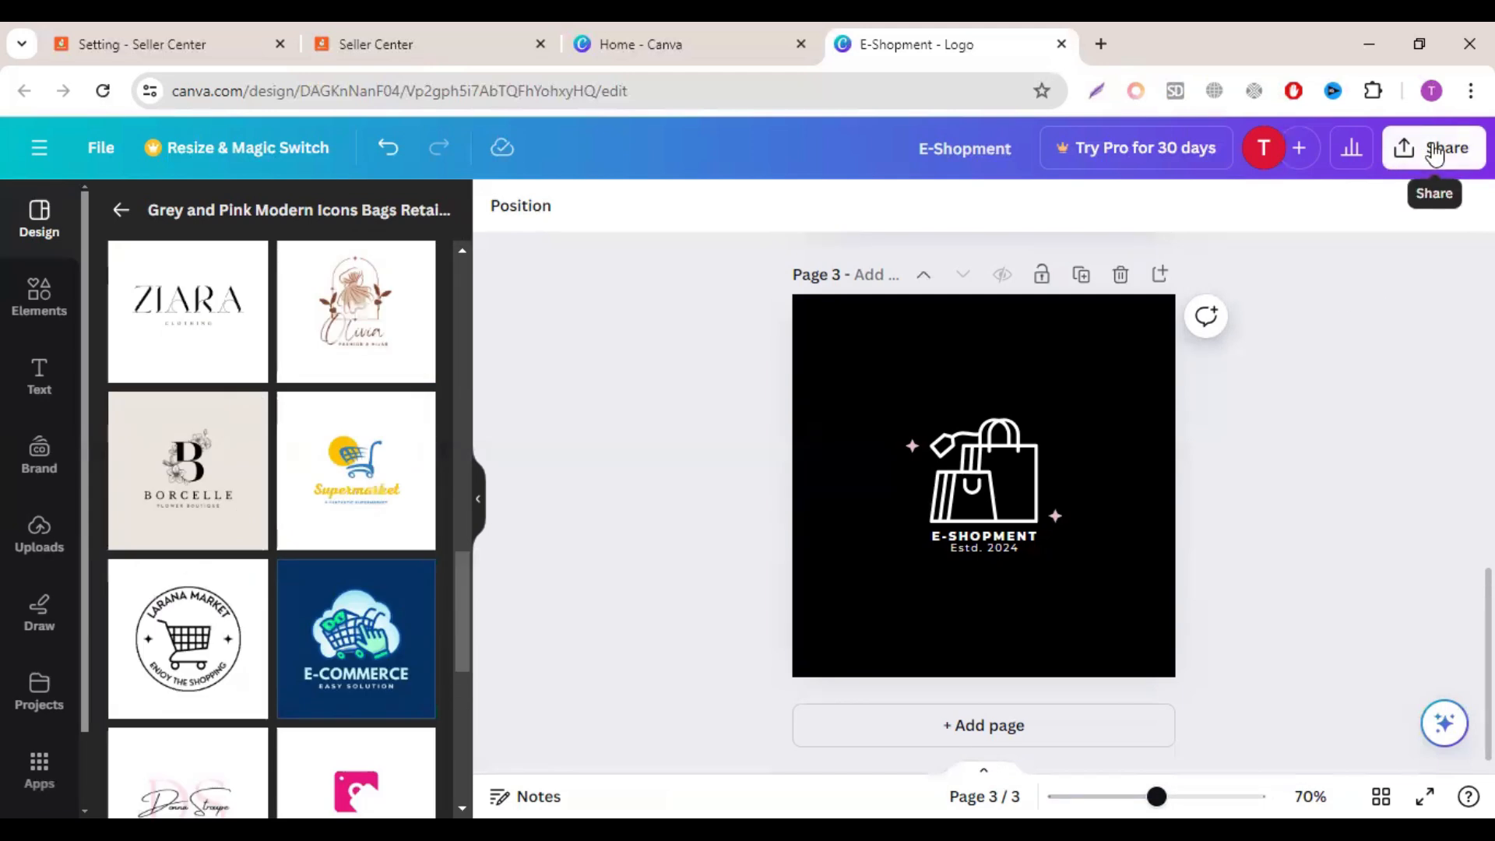
click(1429, 153)
click(627, 501)
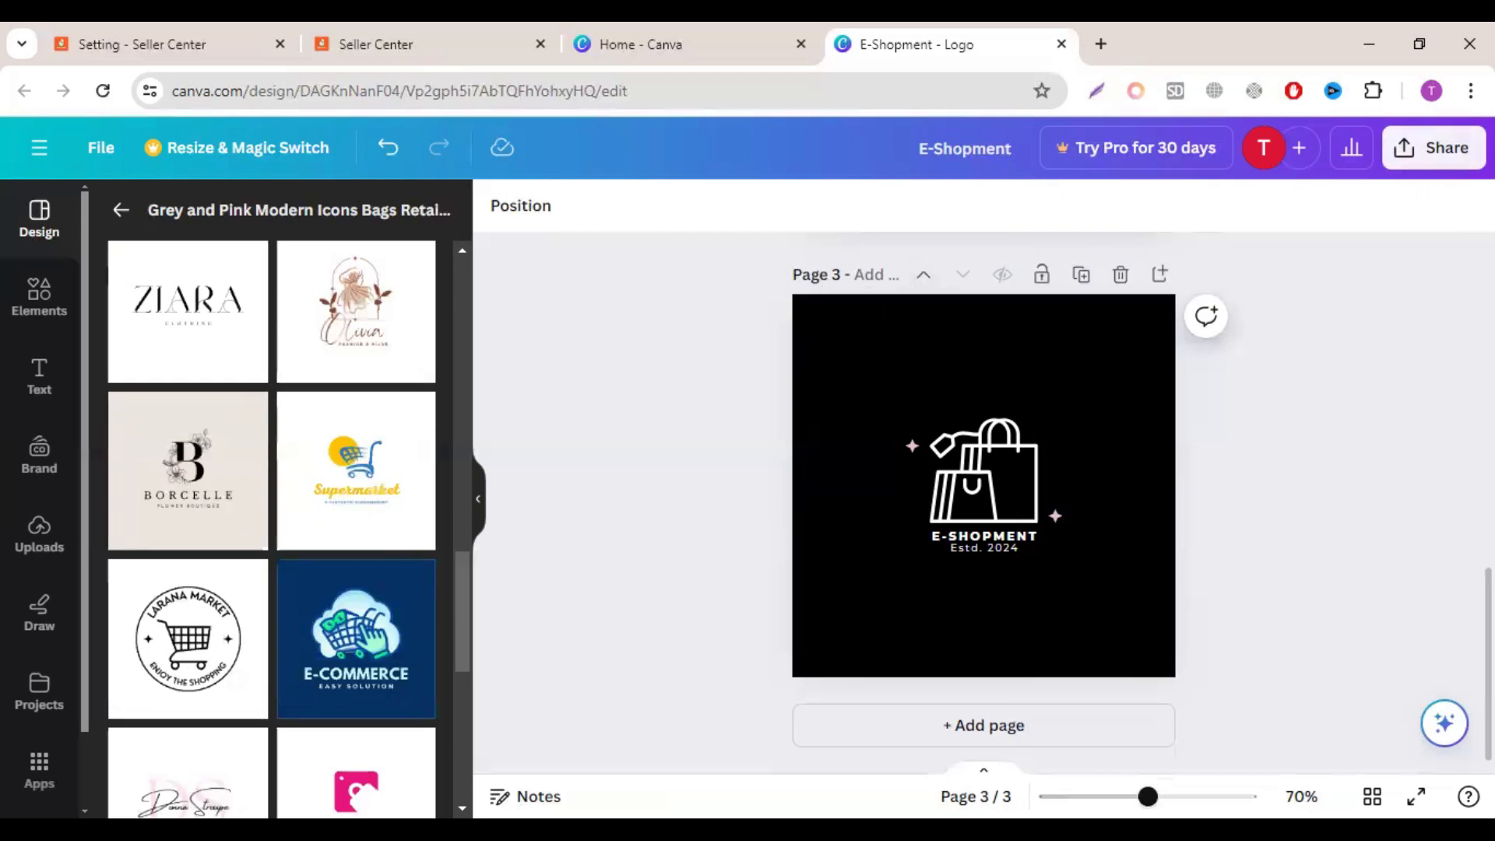
scroll(995, 458, up, 10)
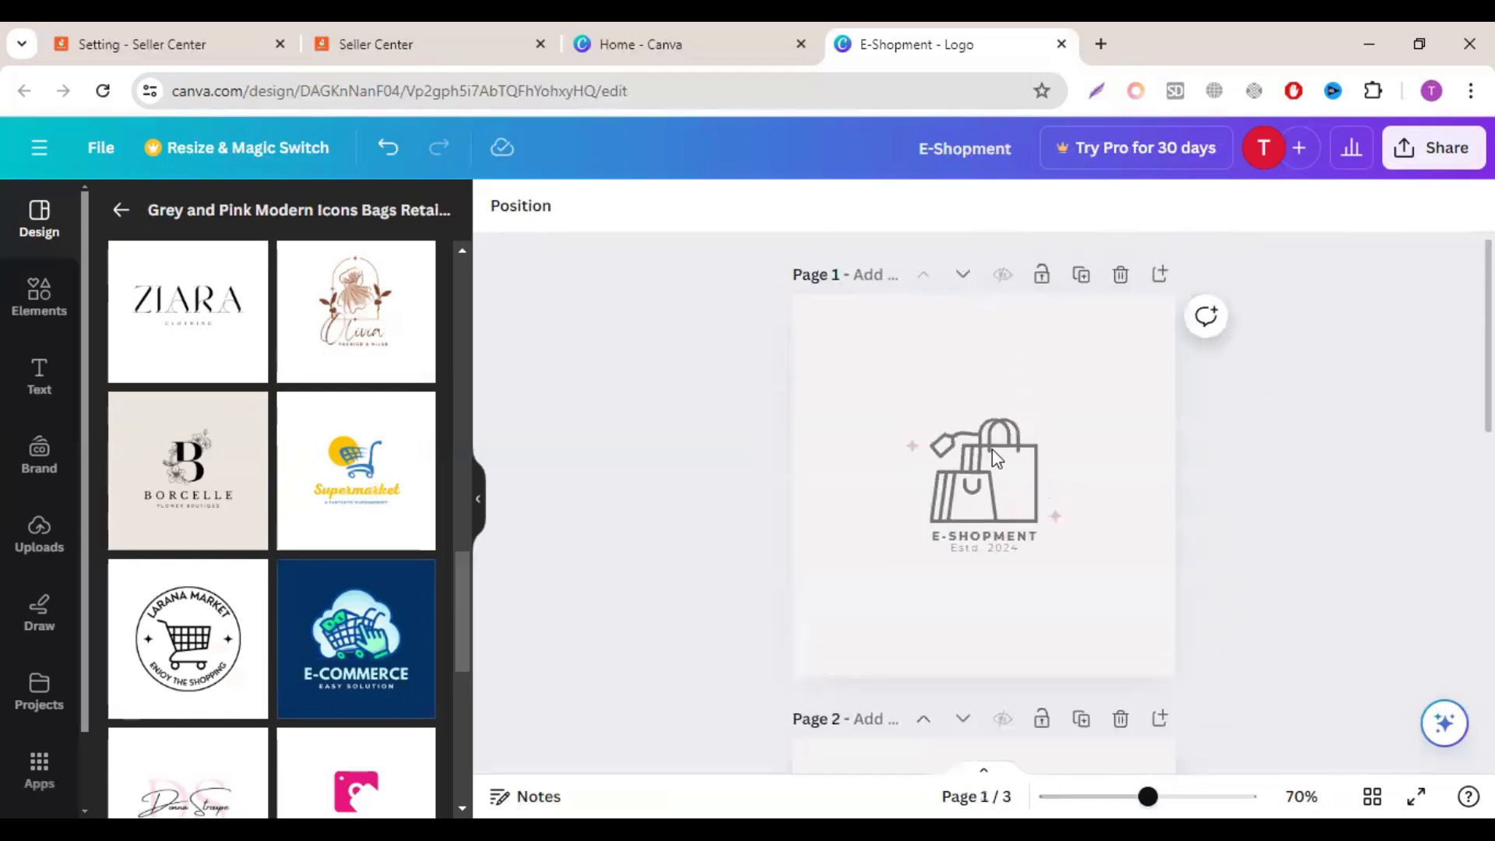
scroll(983, 498, down, 5)
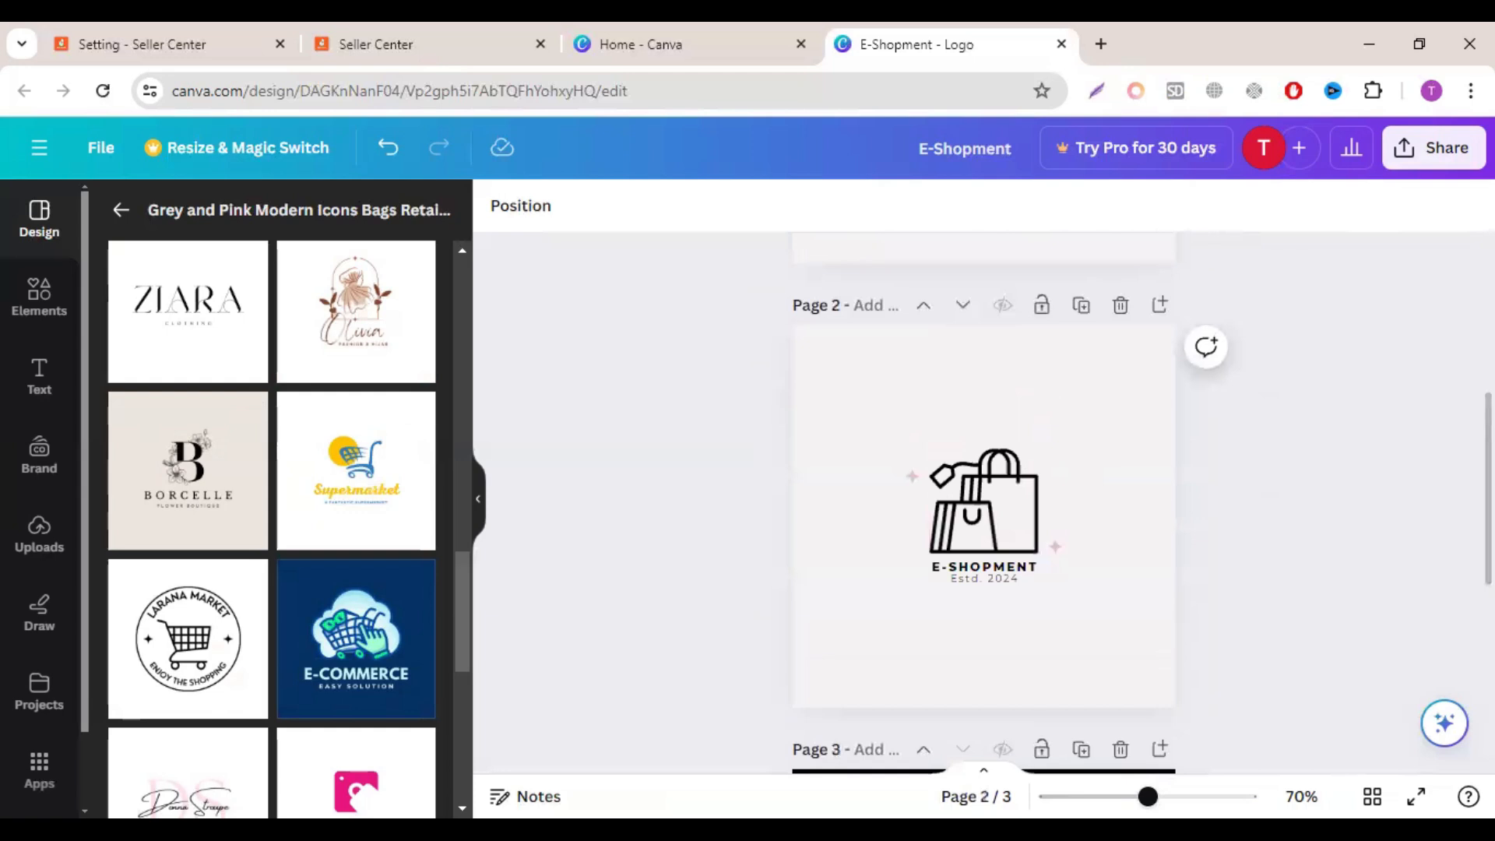
scroll(983, 498, down, 5)
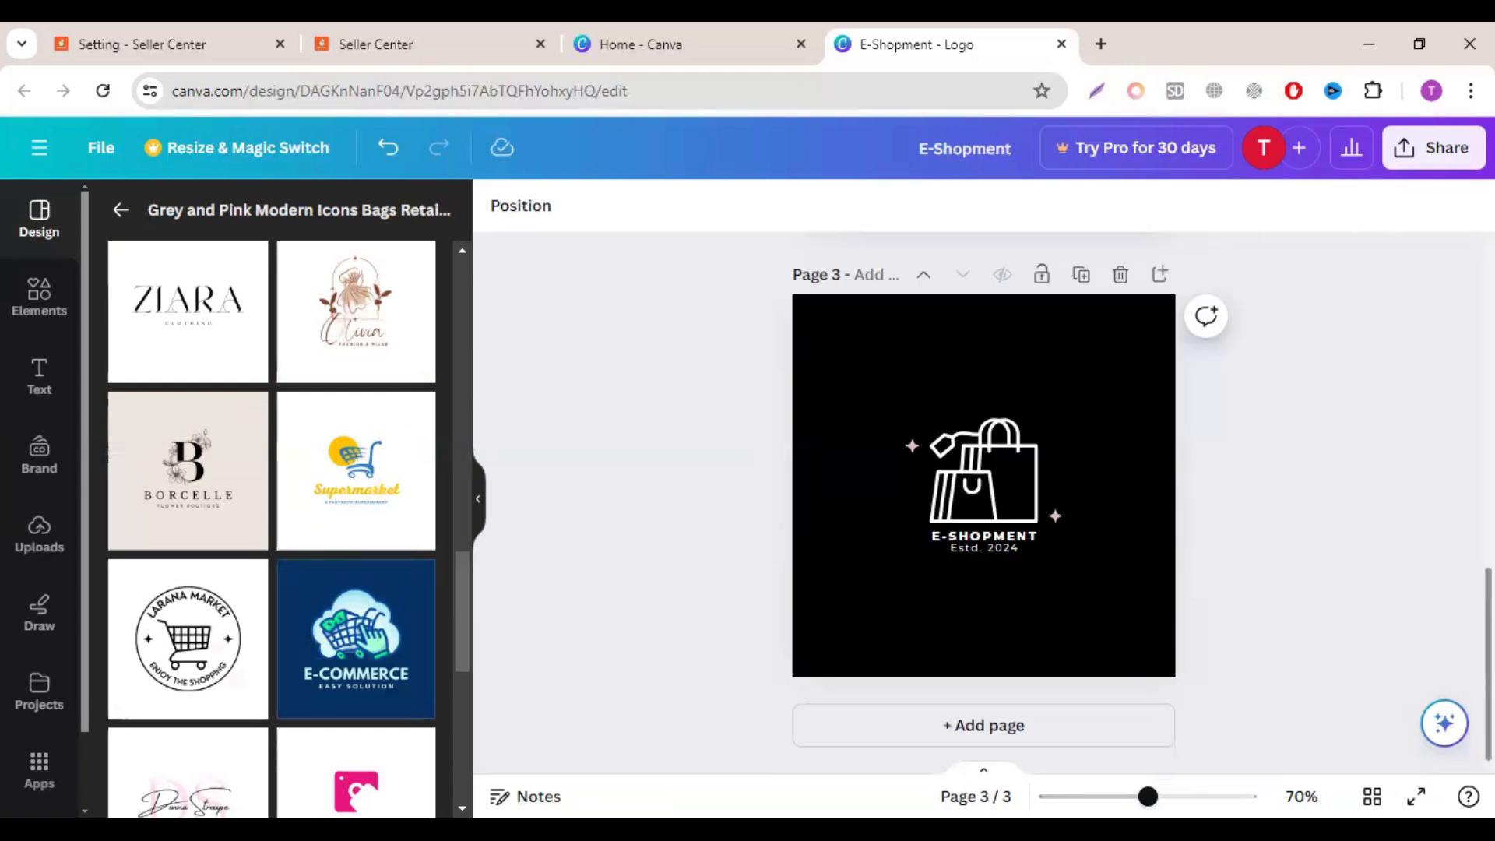
Step: Open the design's download settings and set the file type to JPG
click(1417, 160)
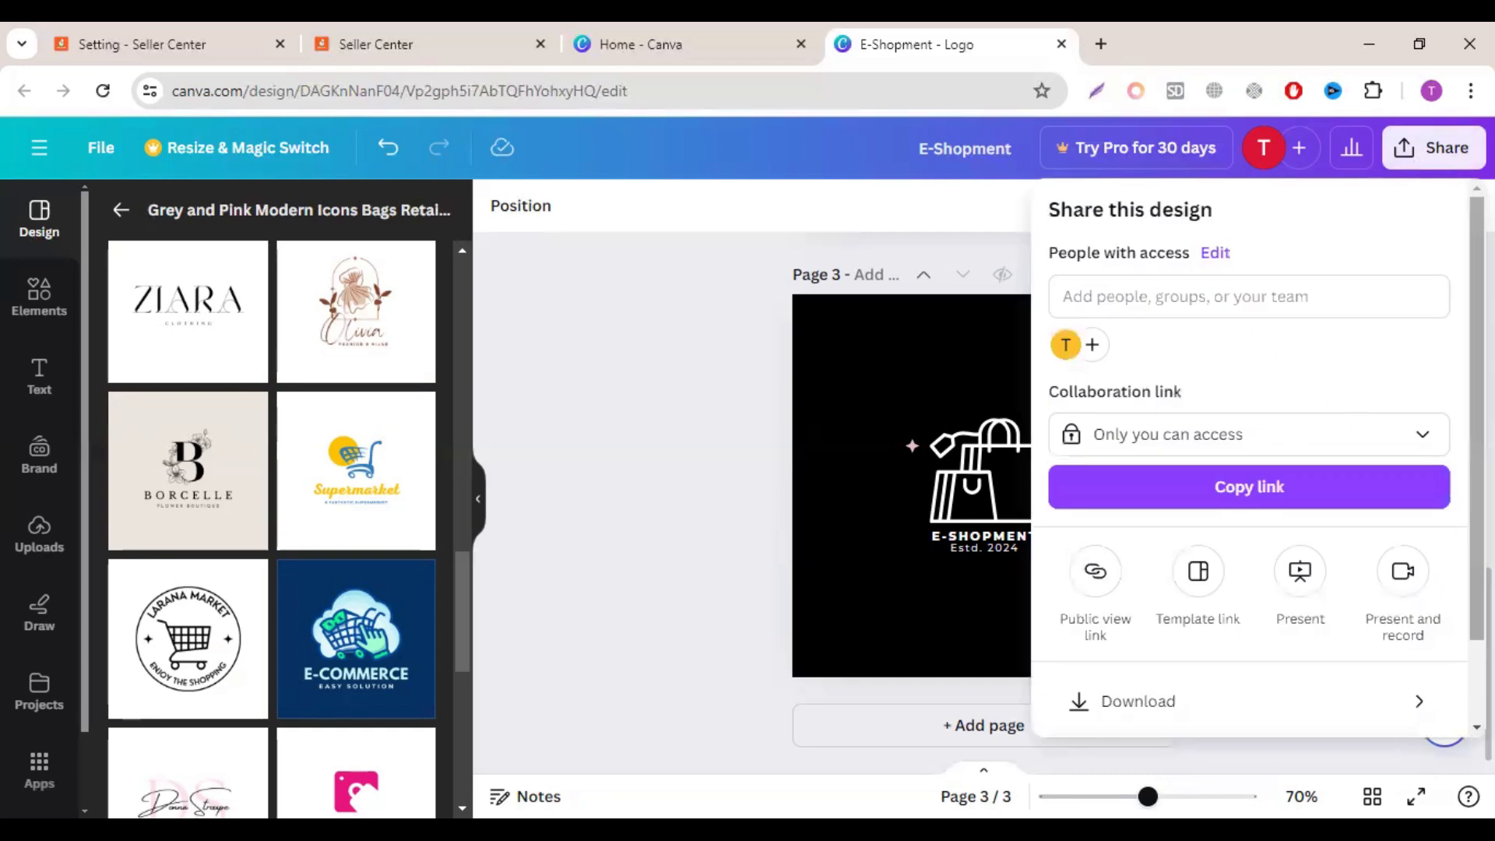
click(1168, 708)
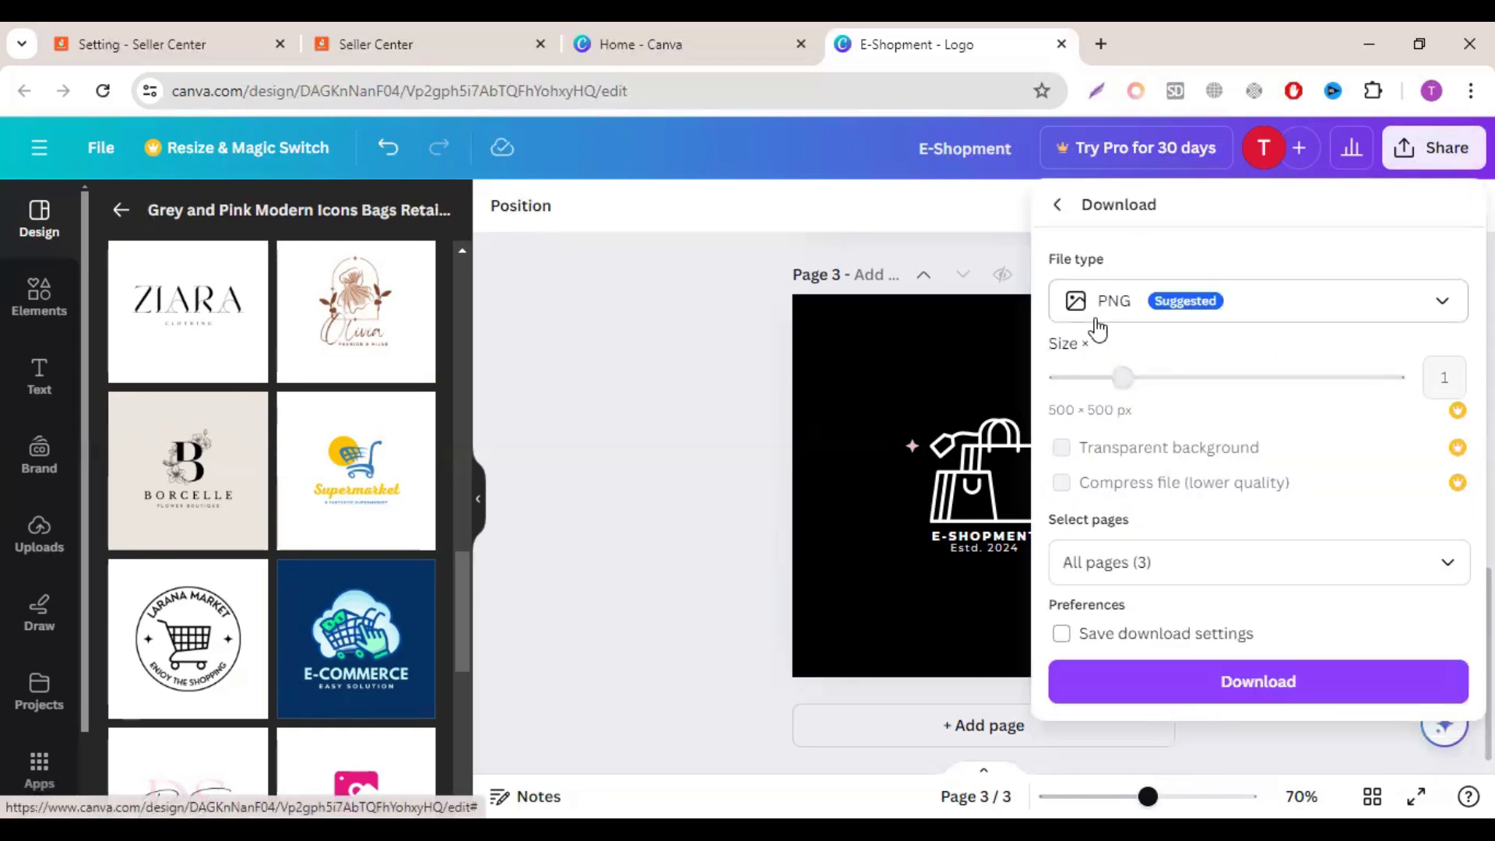
click(1128, 313)
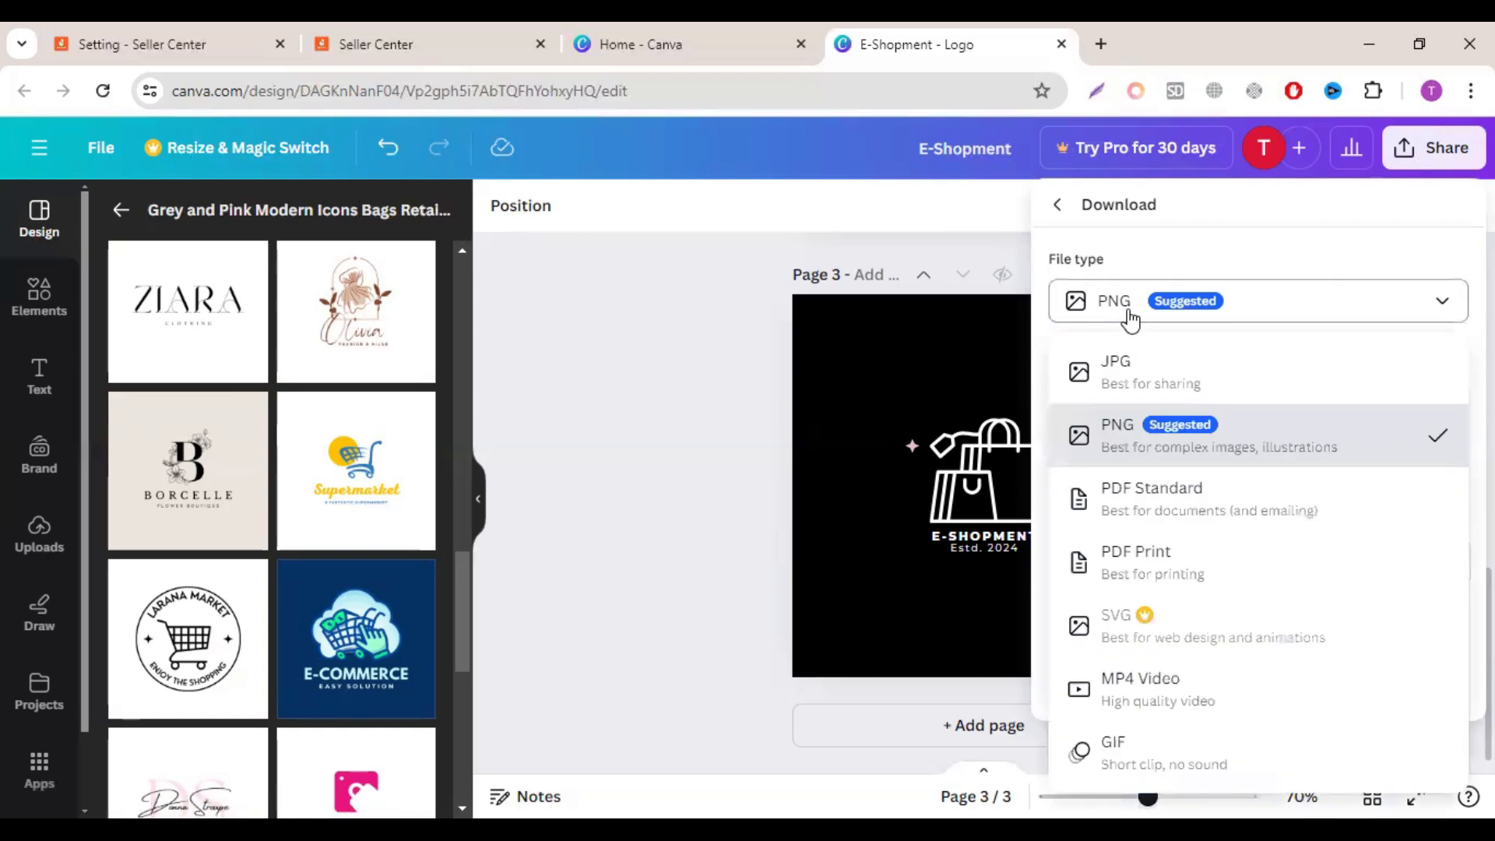
click(1121, 370)
click(1110, 305)
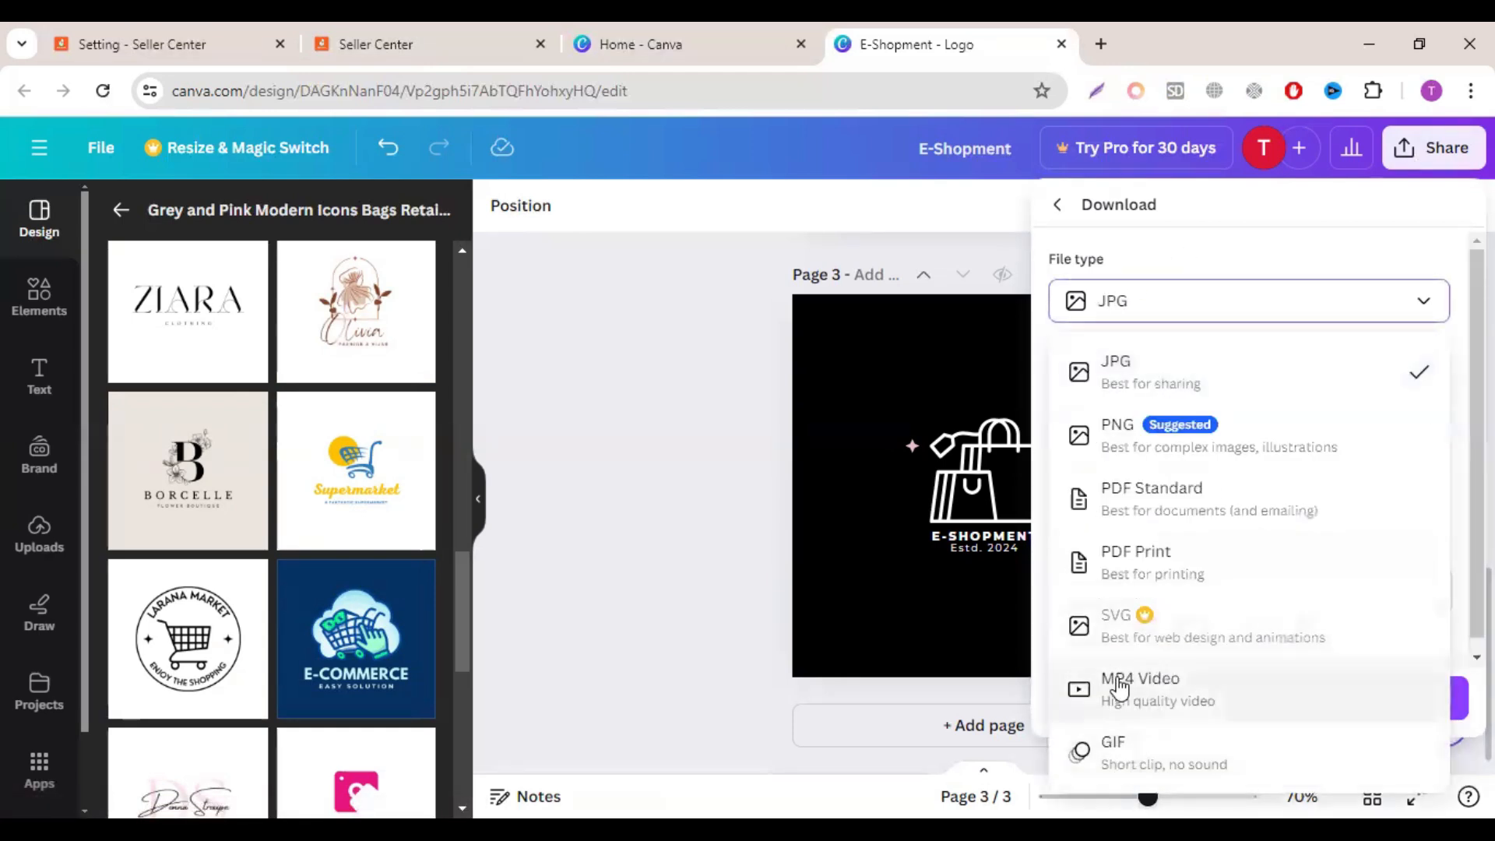
Step: Limit the page selection to the current page (Page 3) and download the logo
click(1136, 554)
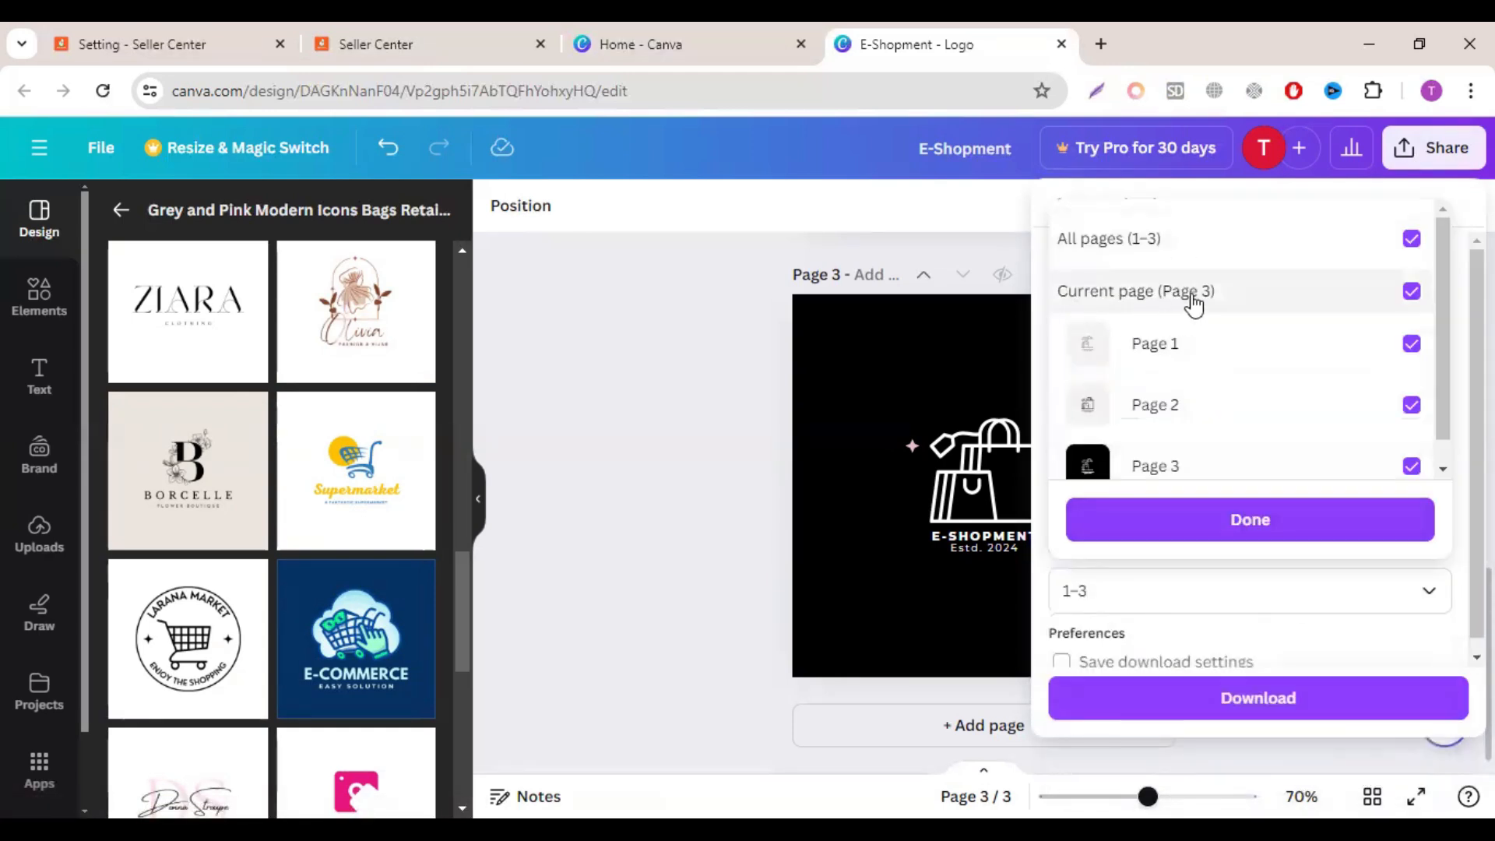
click(1173, 250)
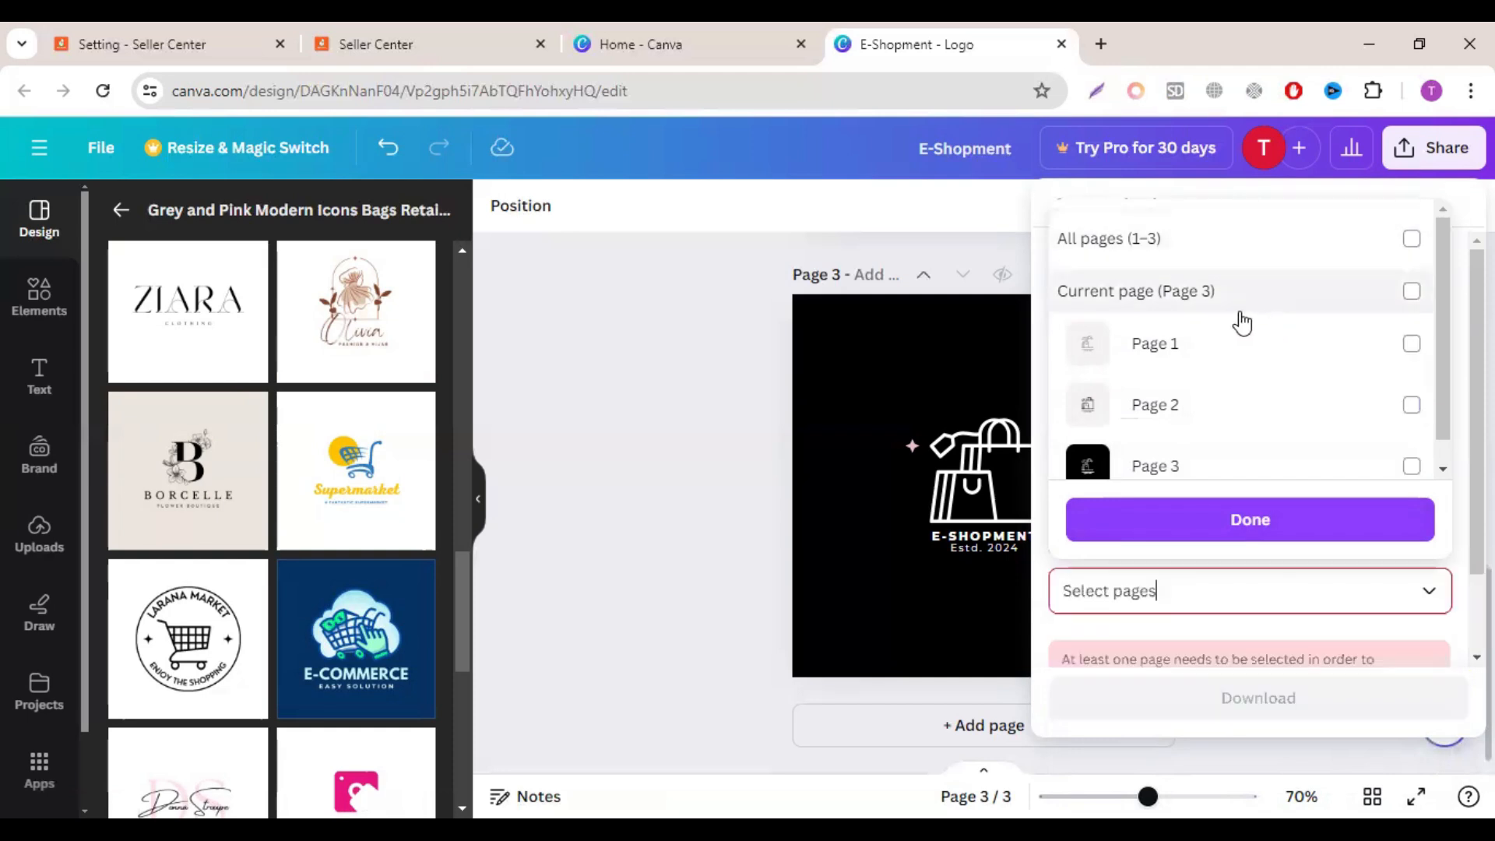
click(1411, 292)
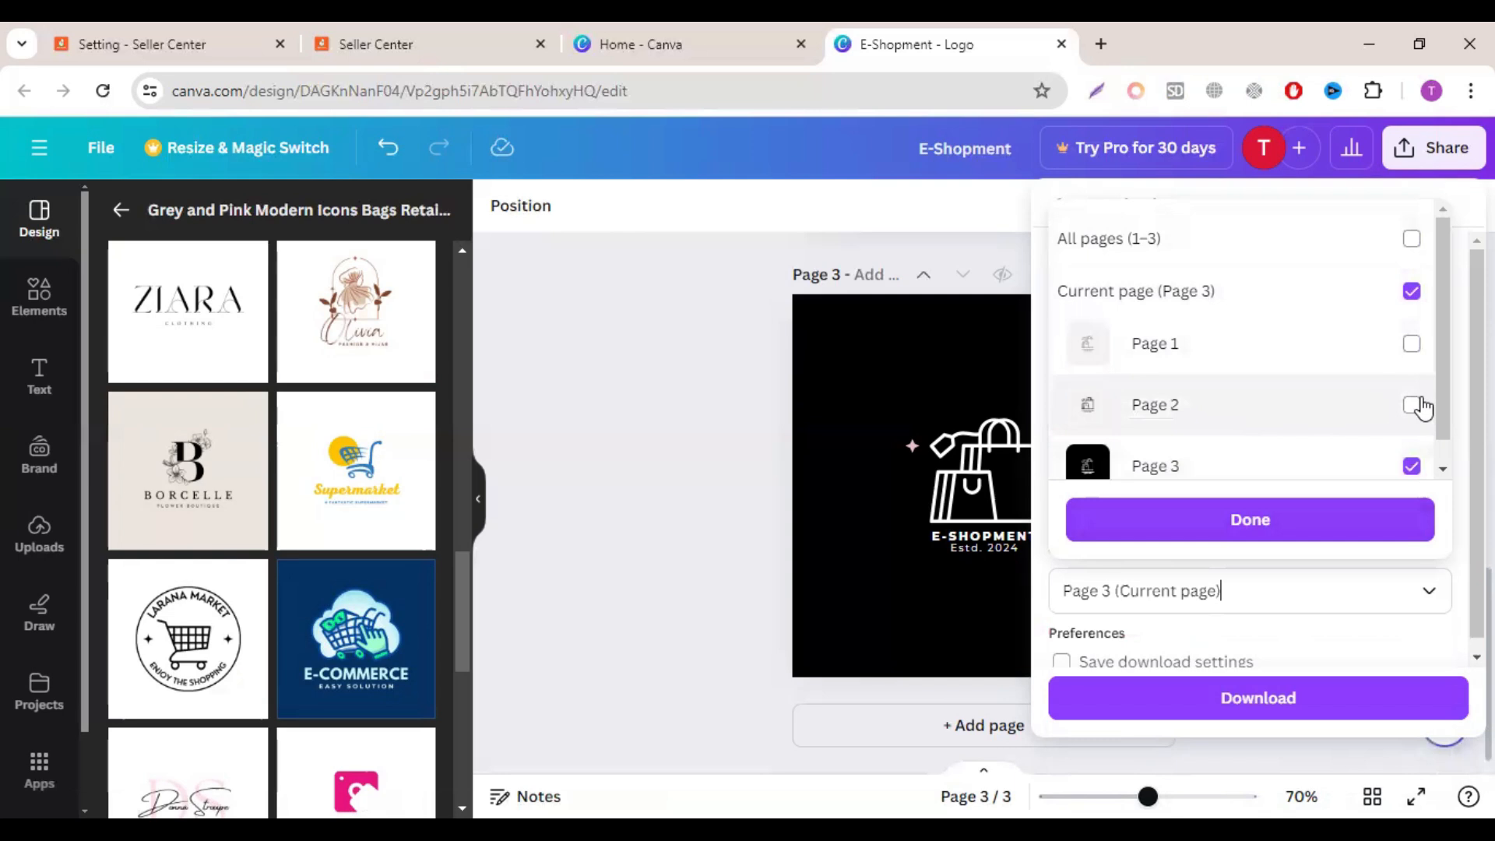
click(1301, 529)
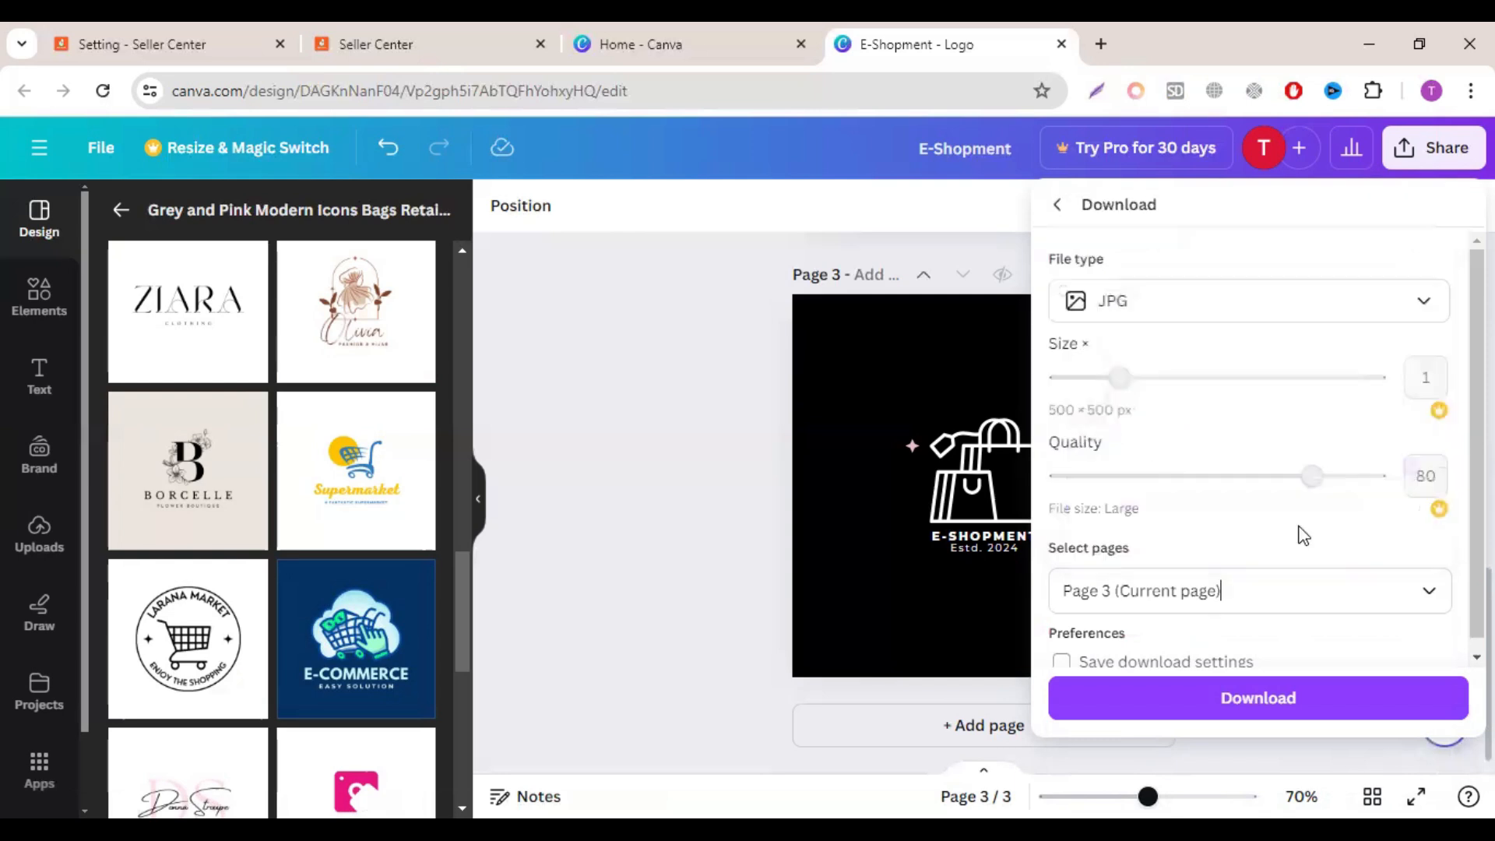
click(1257, 709)
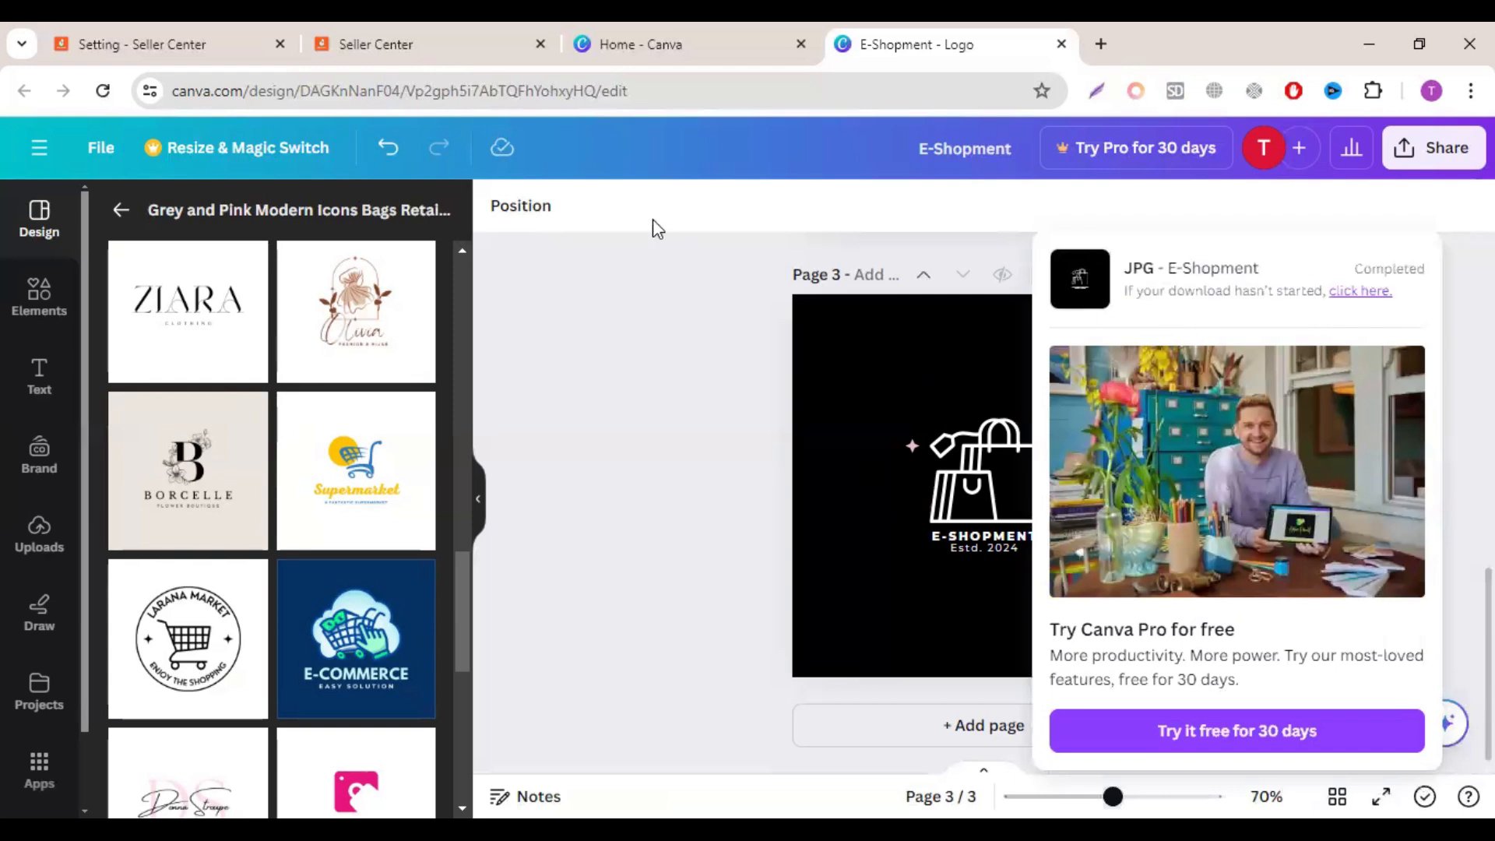
Step: Switch to the Daraz Seller Center store profile, upload the downloaded logo as the store logo for English and Urdu, crop it and confirm
click(375, 43)
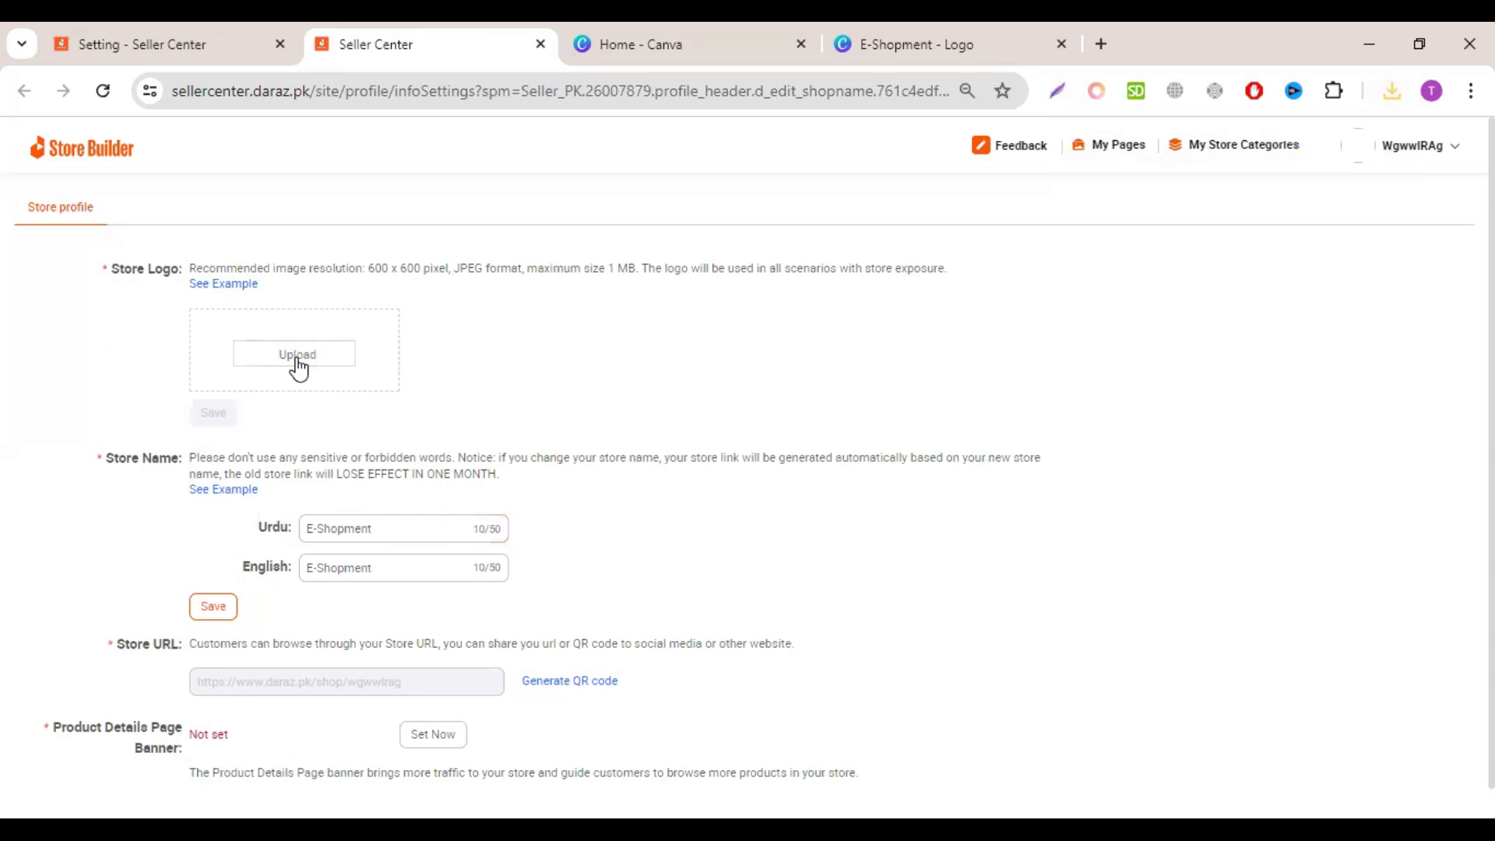
click(295, 355)
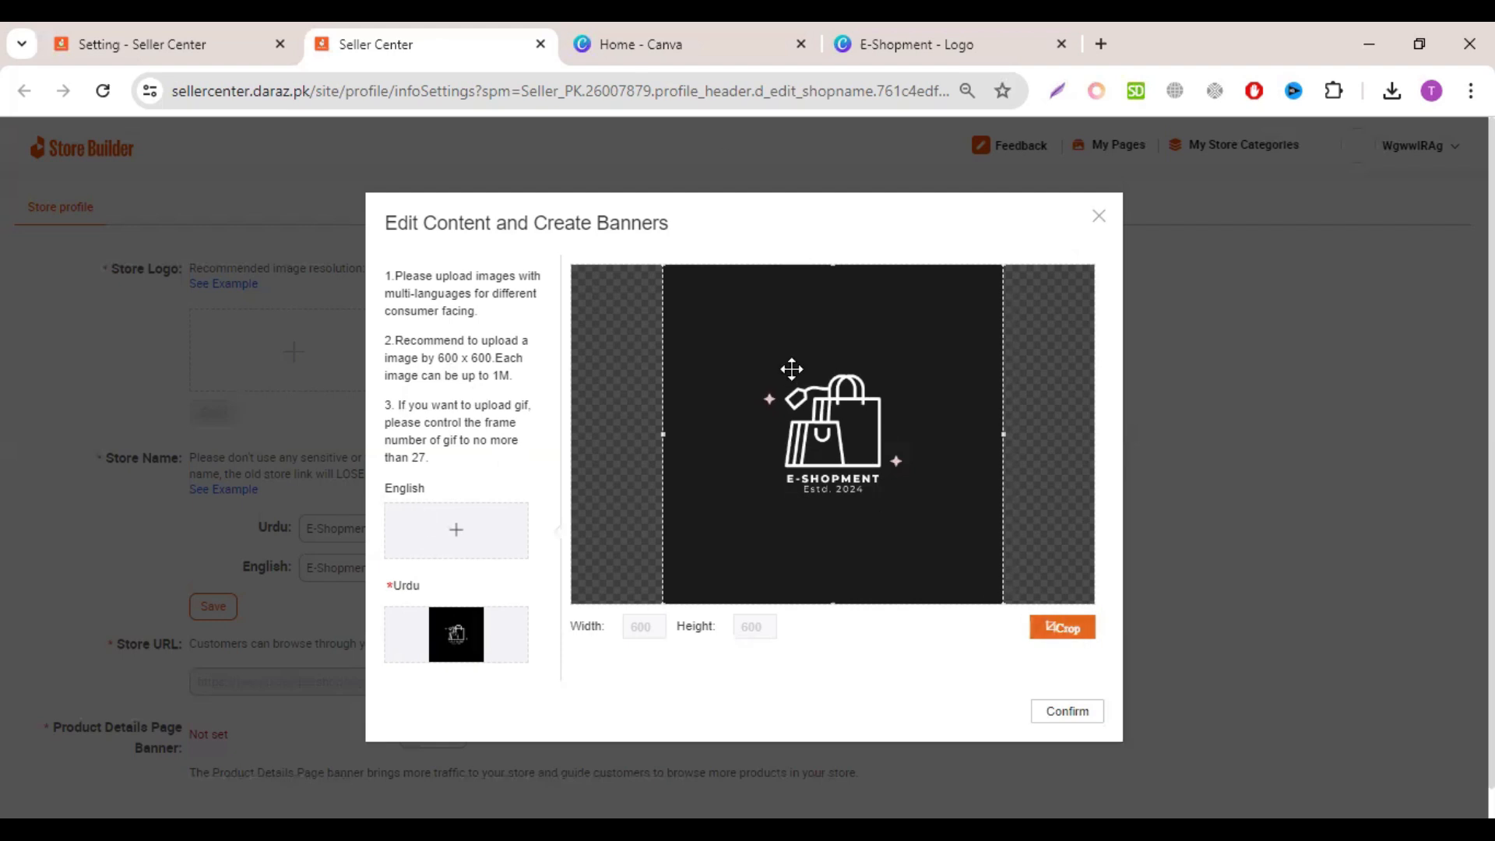
click(1061, 628)
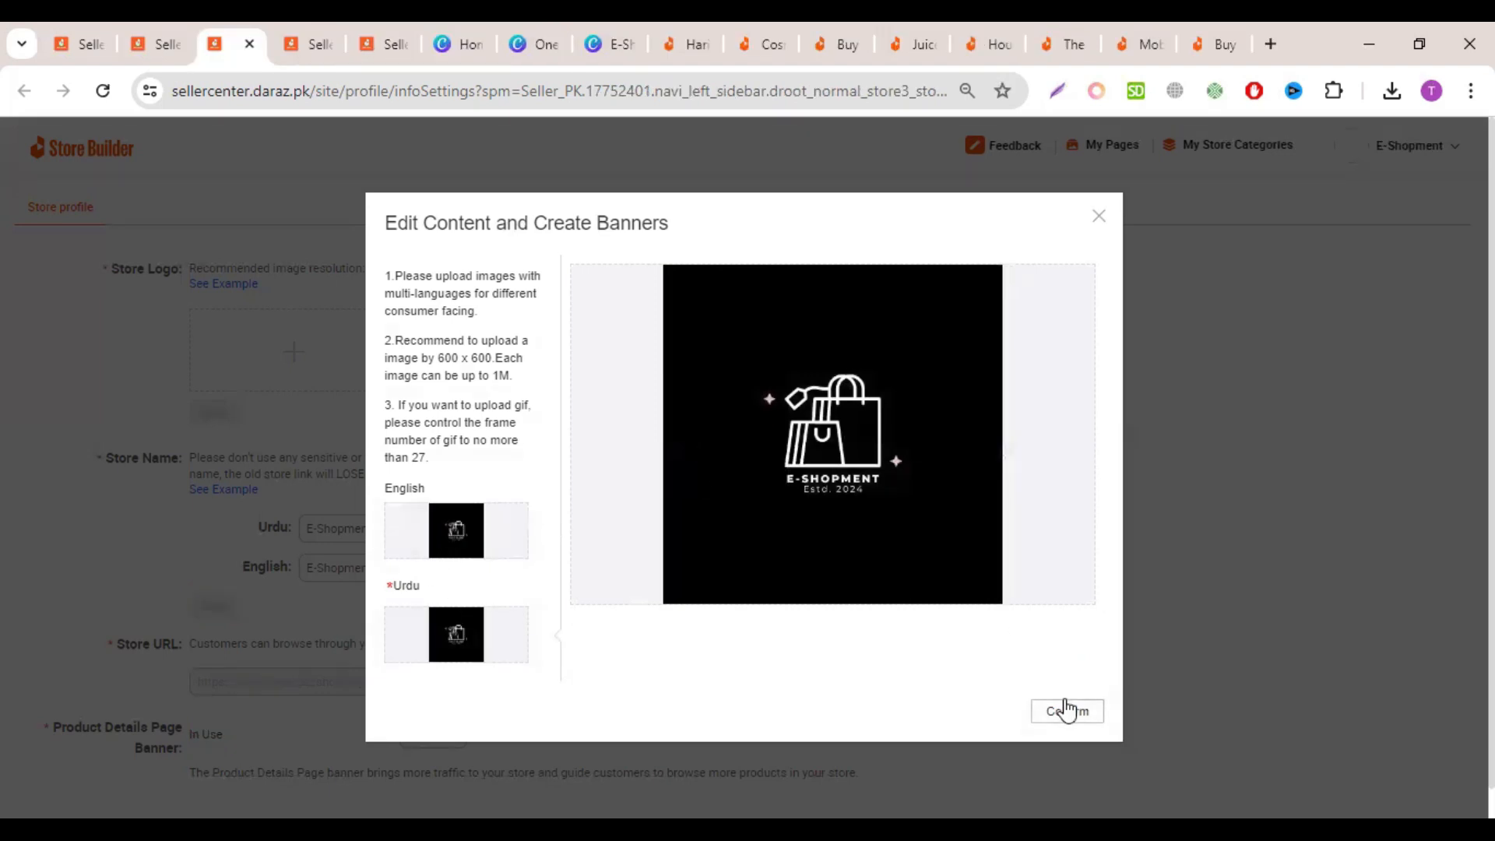
click(1067, 710)
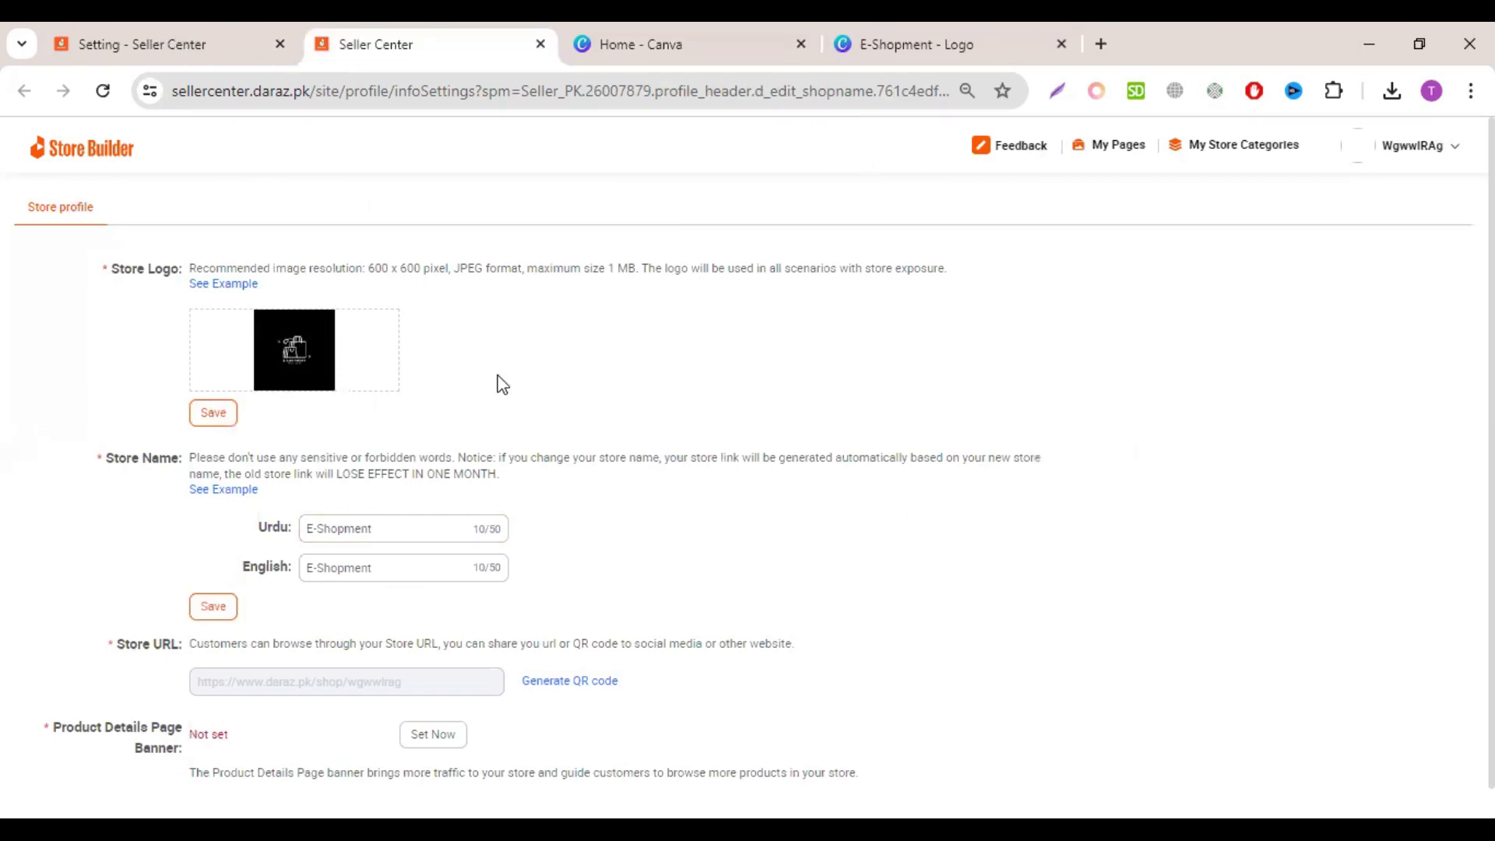
Step: Open the setup for the product details page banner and check the required campaign banner size
click(434, 710)
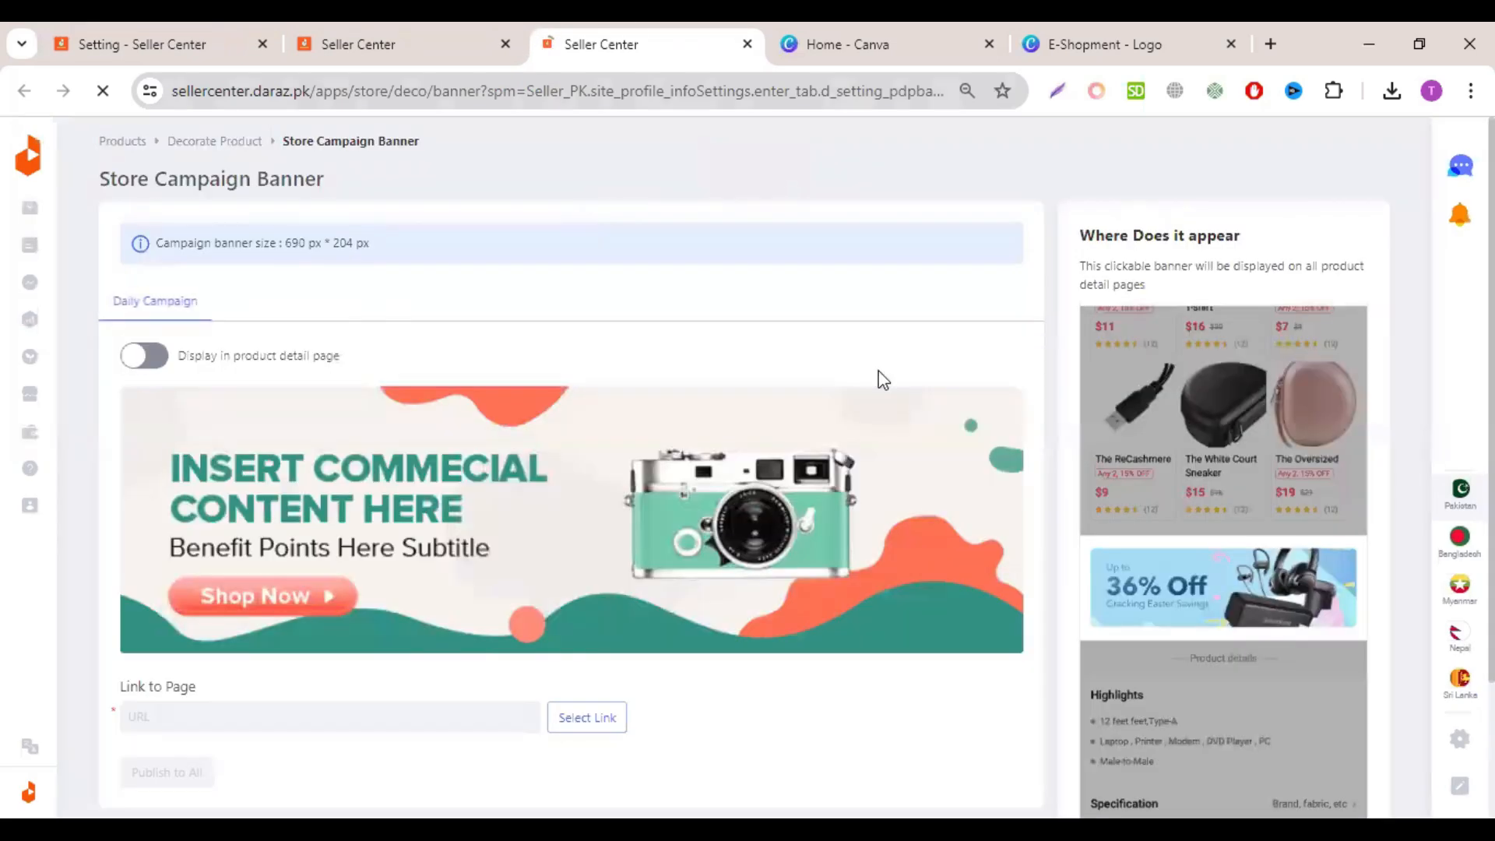
mouse_move(376, 563)
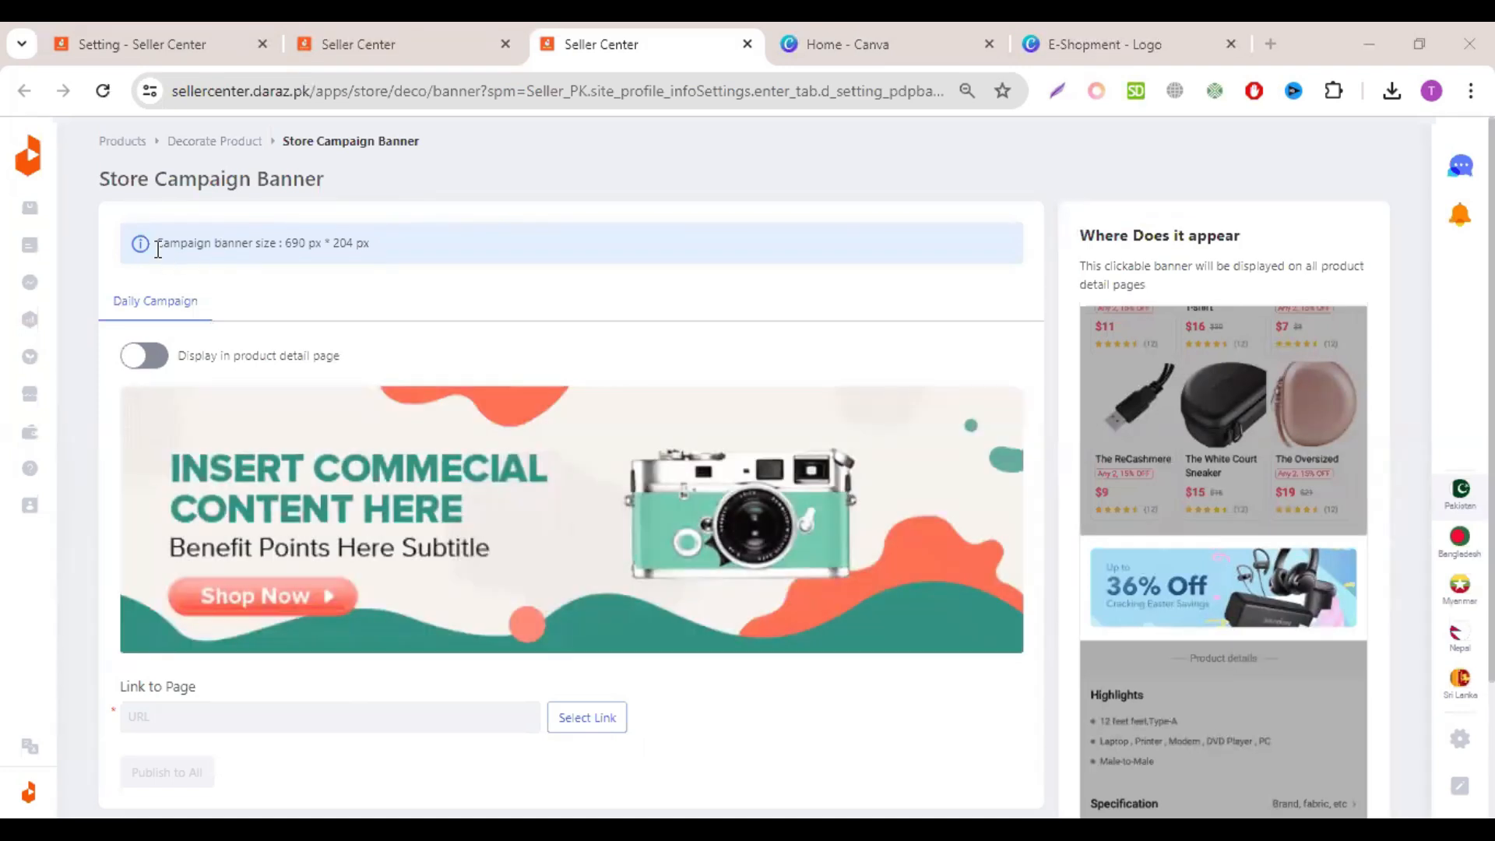
drag(283, 242, 385, 253)
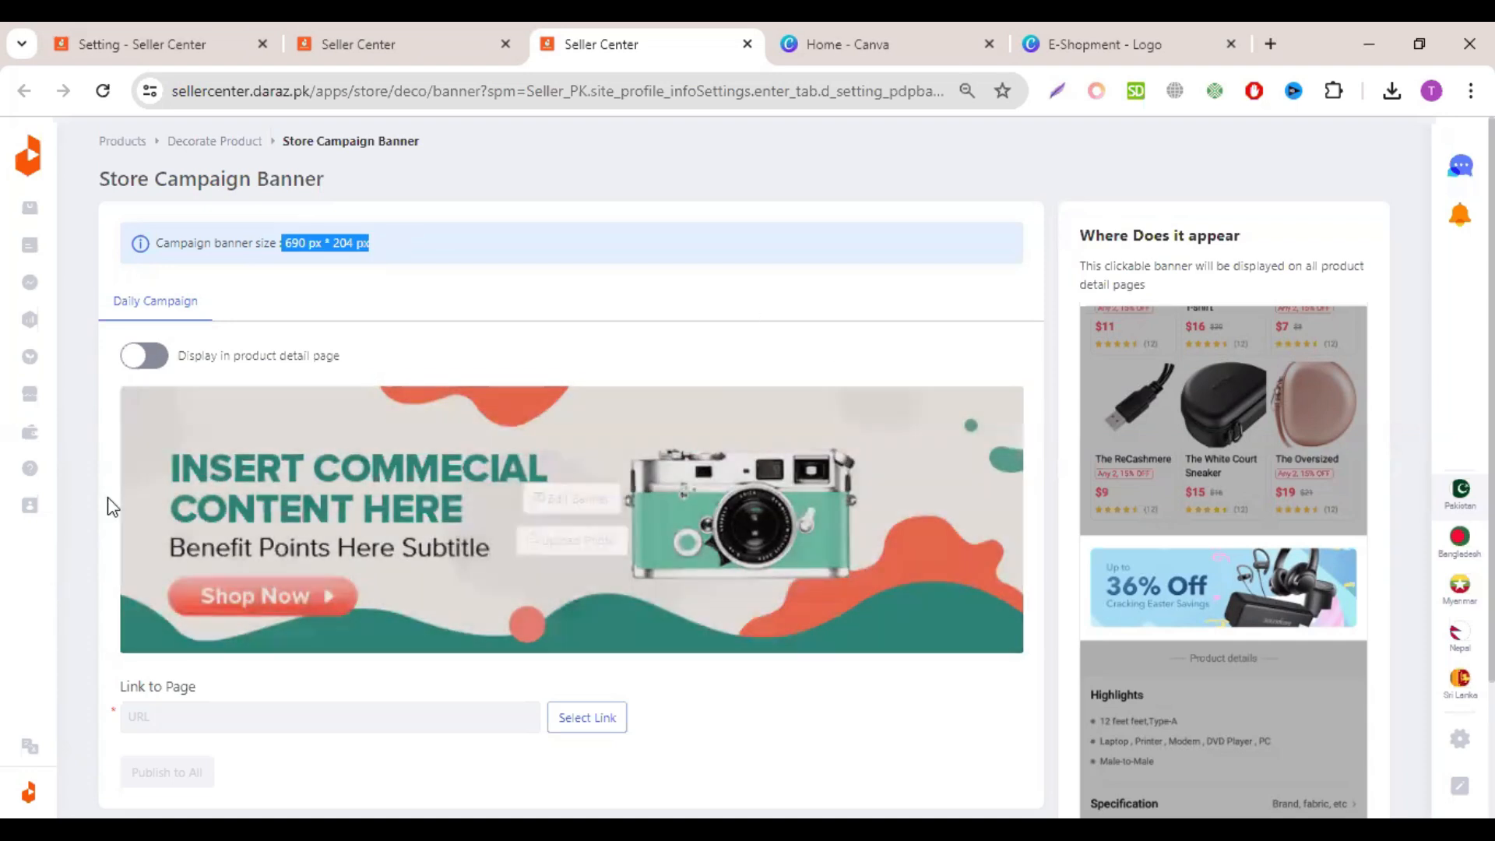
mouse_move(632, 467)
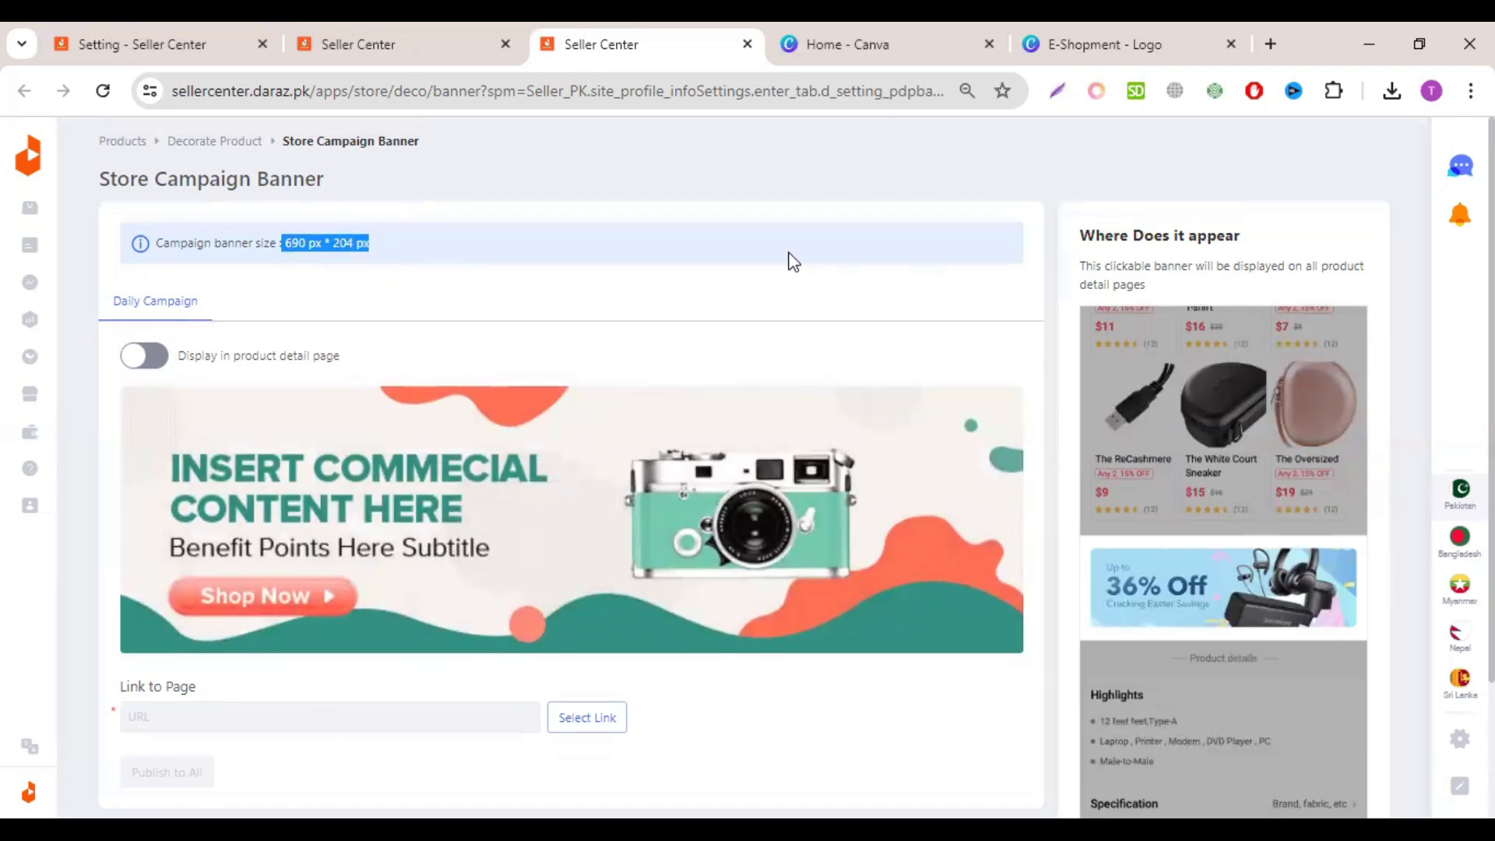
Step: Switch to Canva and create a new custom-size design of 690 × 204 px for the campaign banner
click(866, 25)
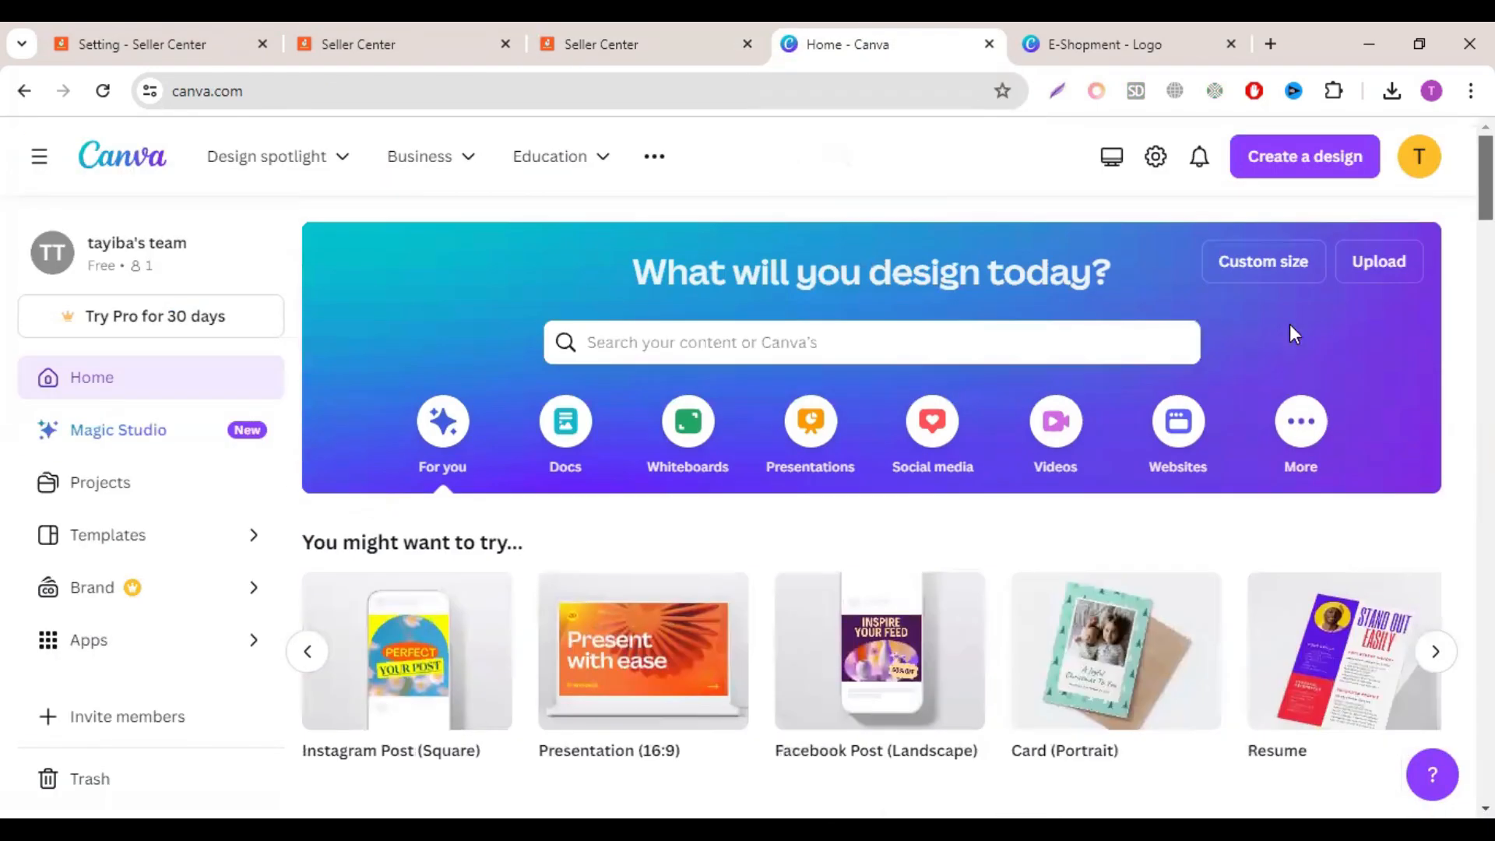
click(1284, 164)
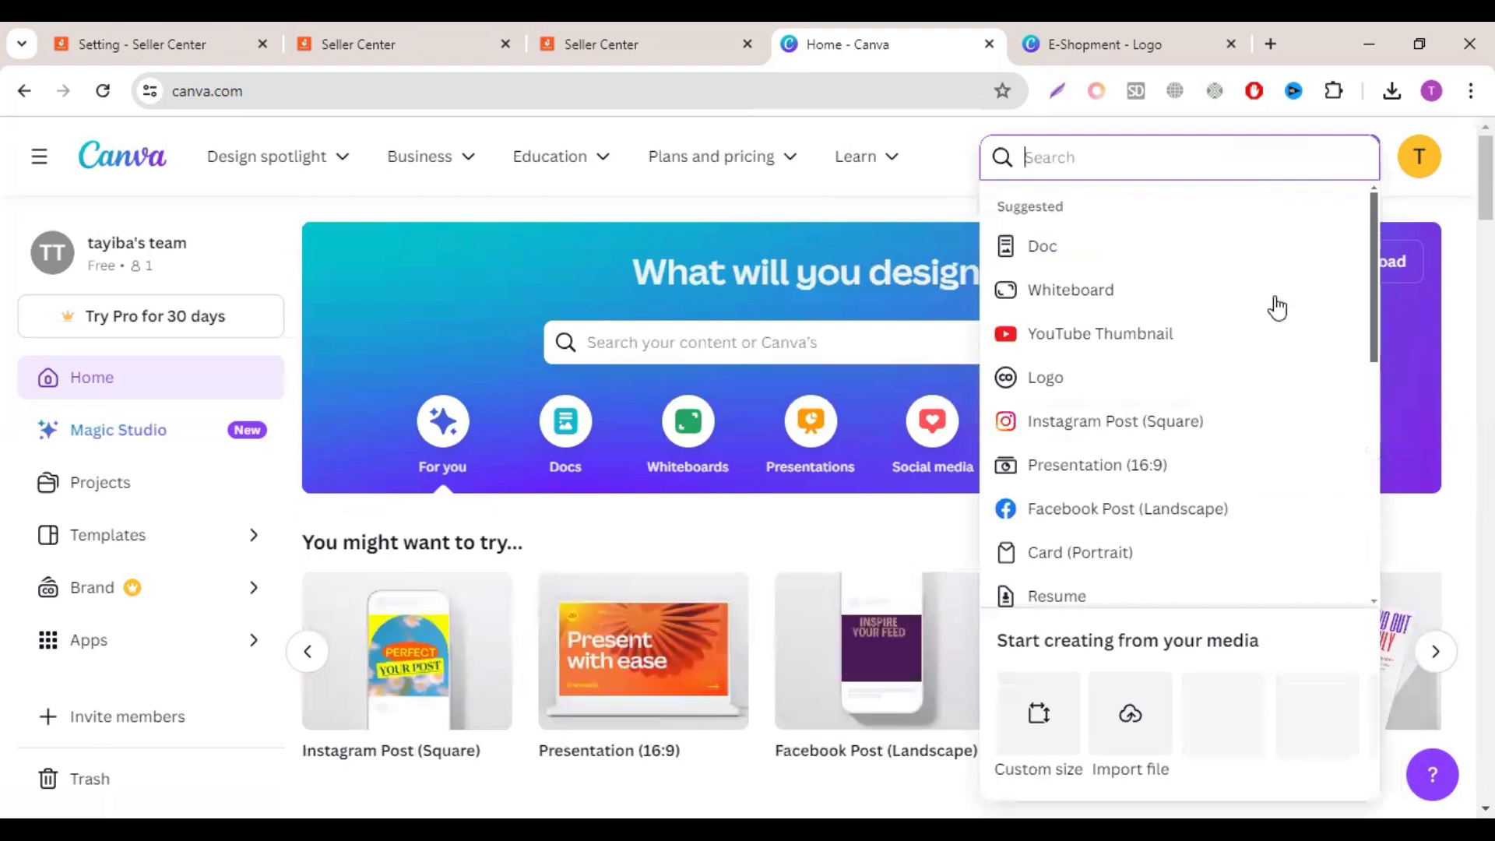
click(1034, 739)
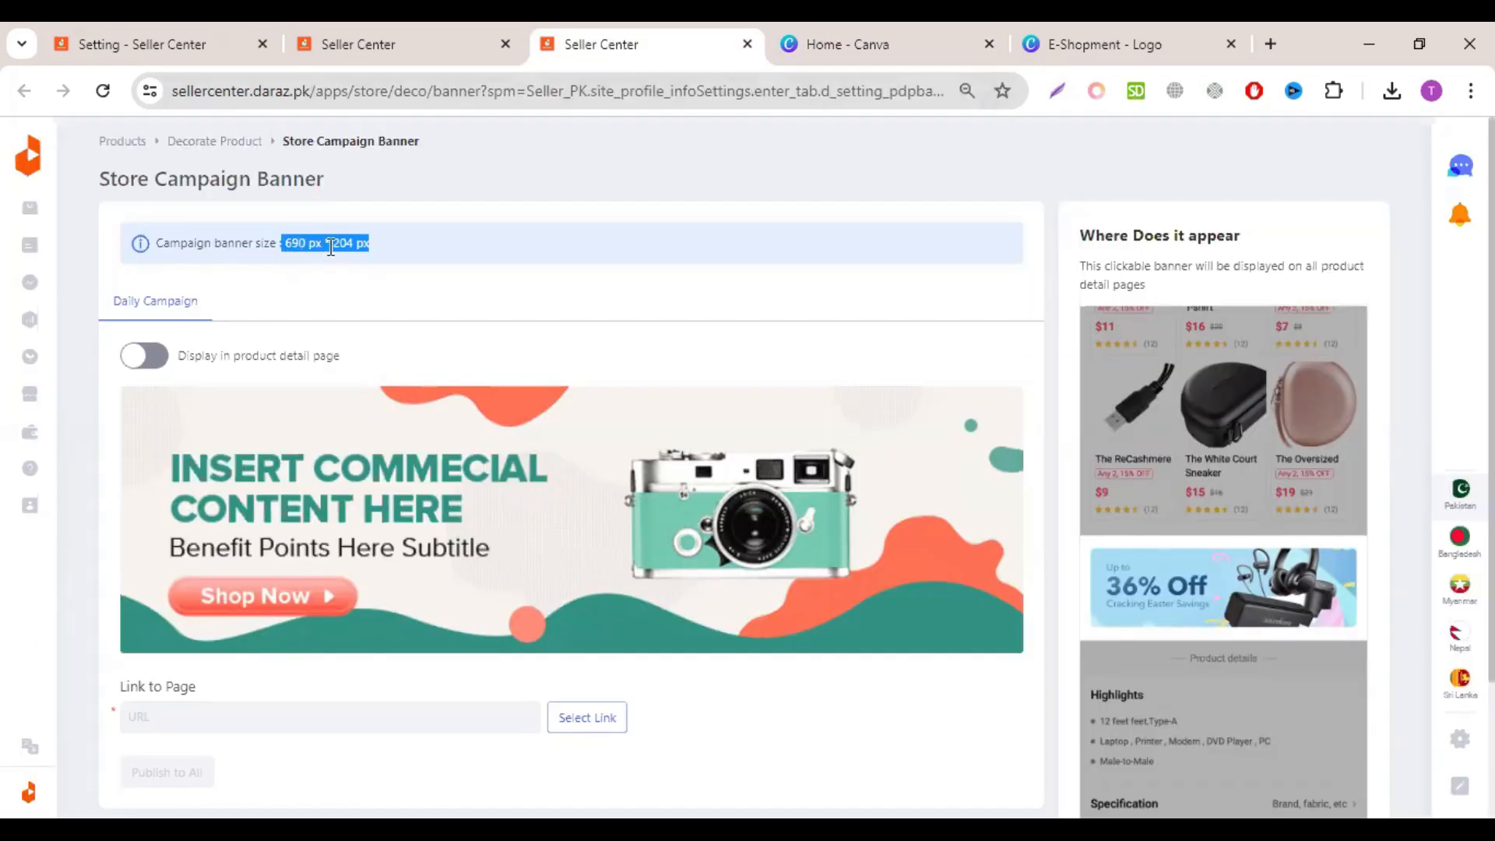
click(866, 43)
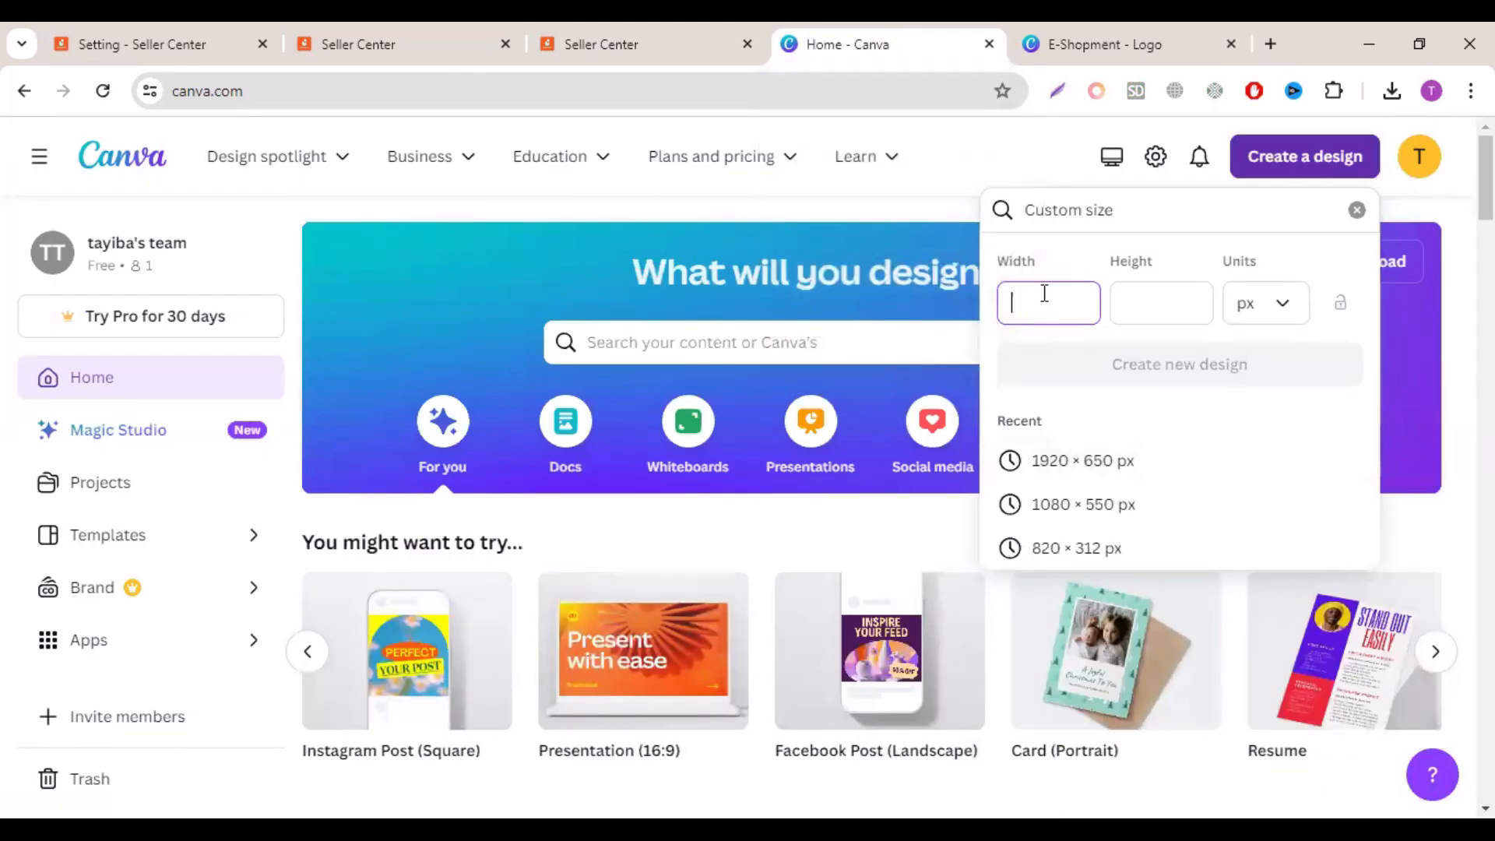
text(690)
click(1144, 306)
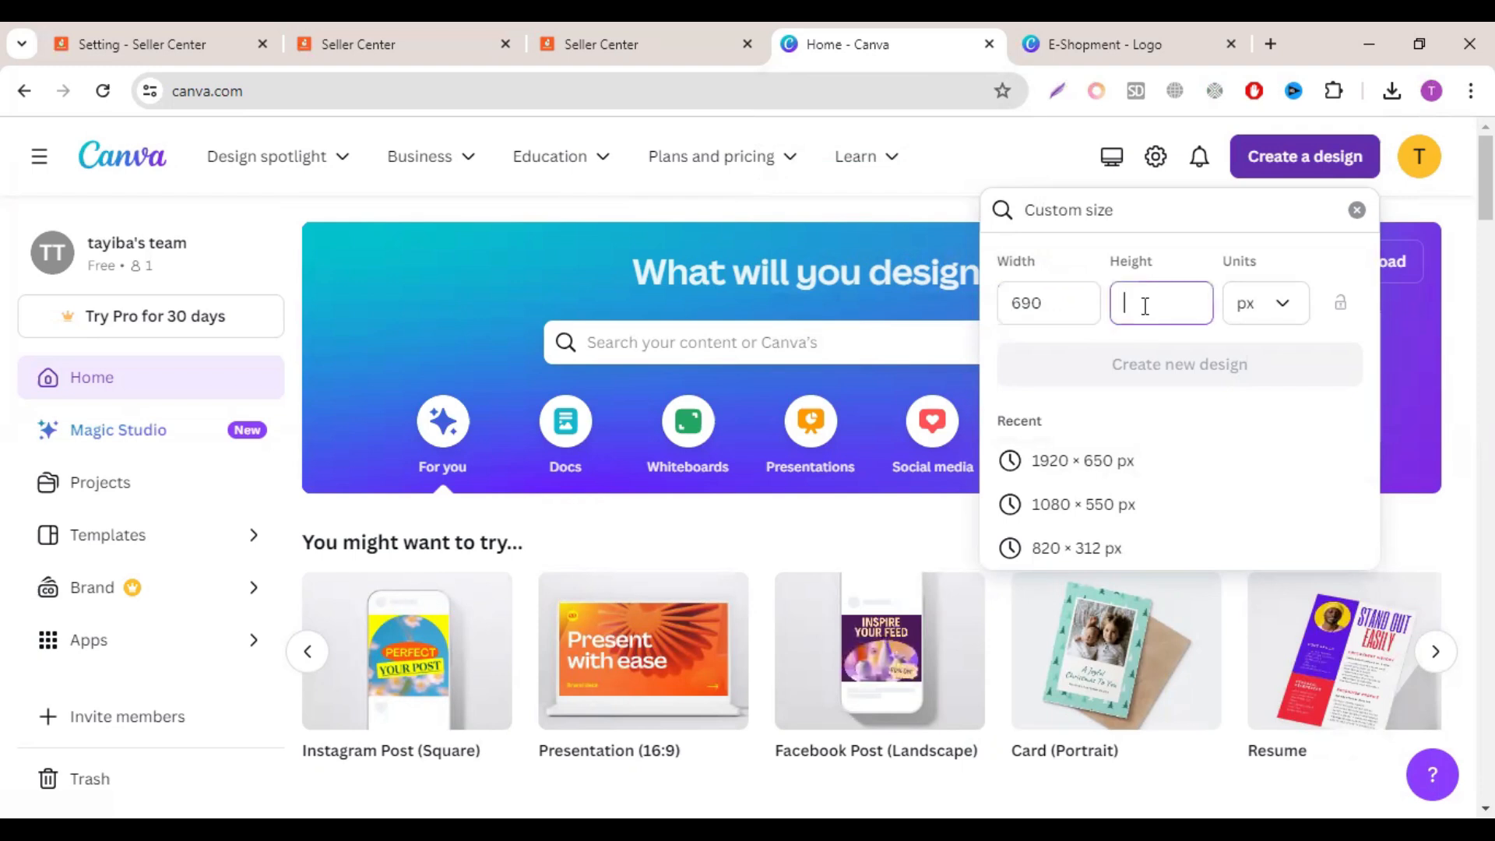
text(204)
click(1118, 364)
click(556, 35)
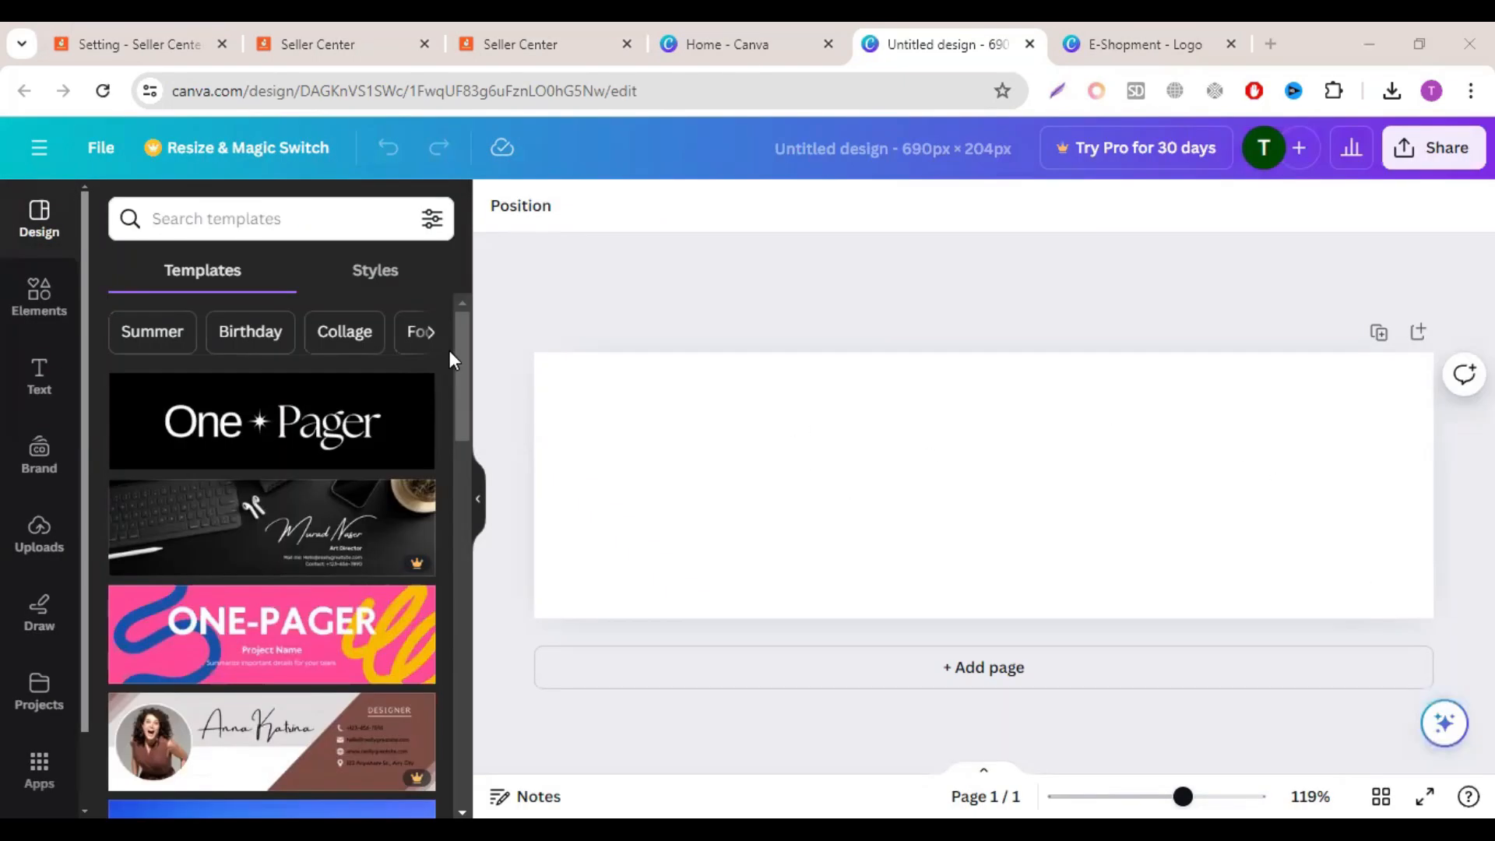
Step: Browse the suggested banner templates and search the template library for "online store"
drag(455, 330, 474, 489)
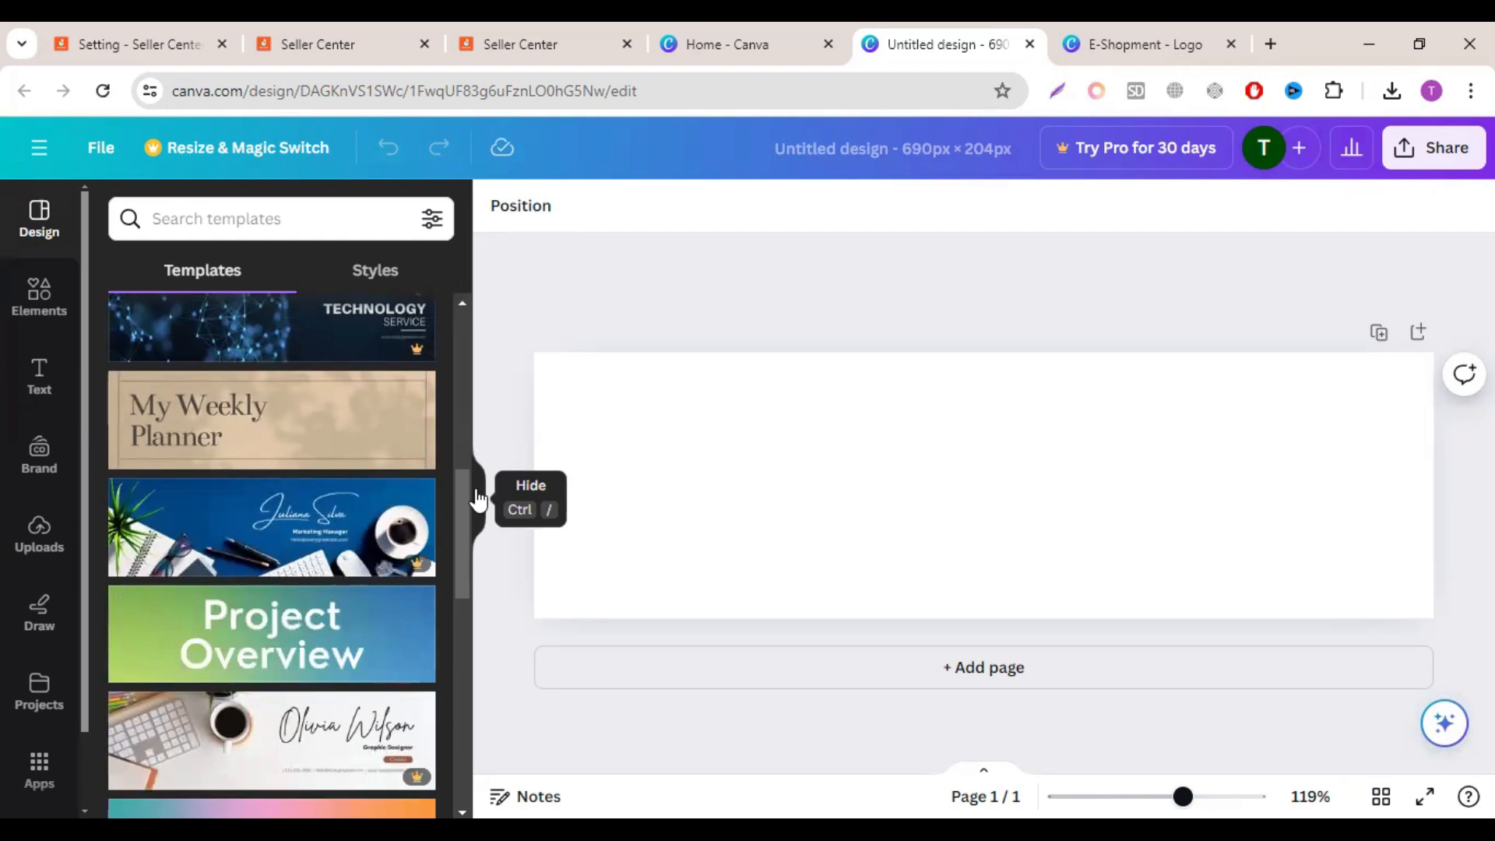
drag(462, 488, 277, 407)
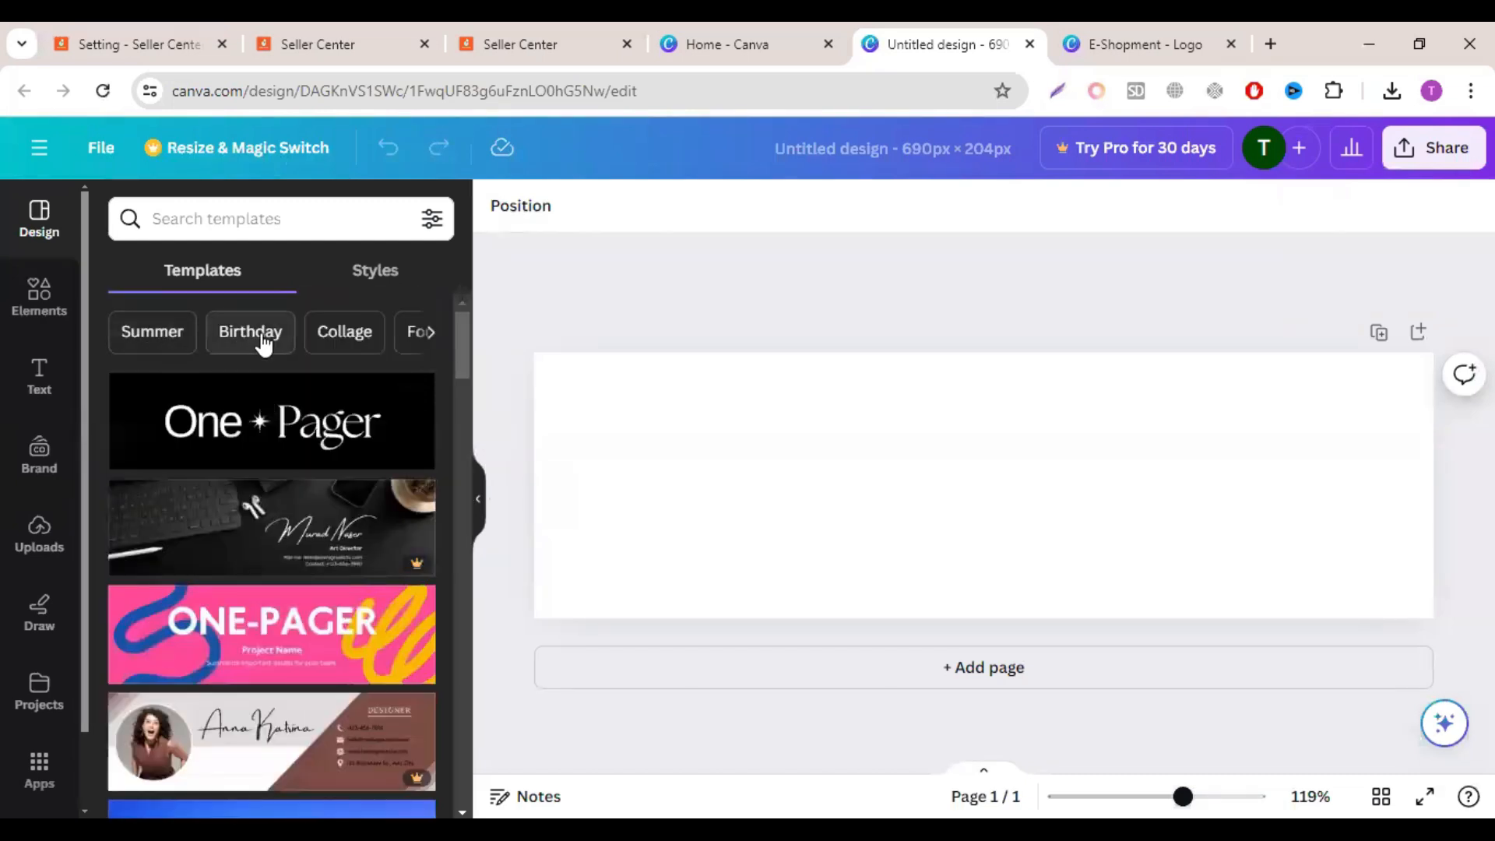
click(428, 336)
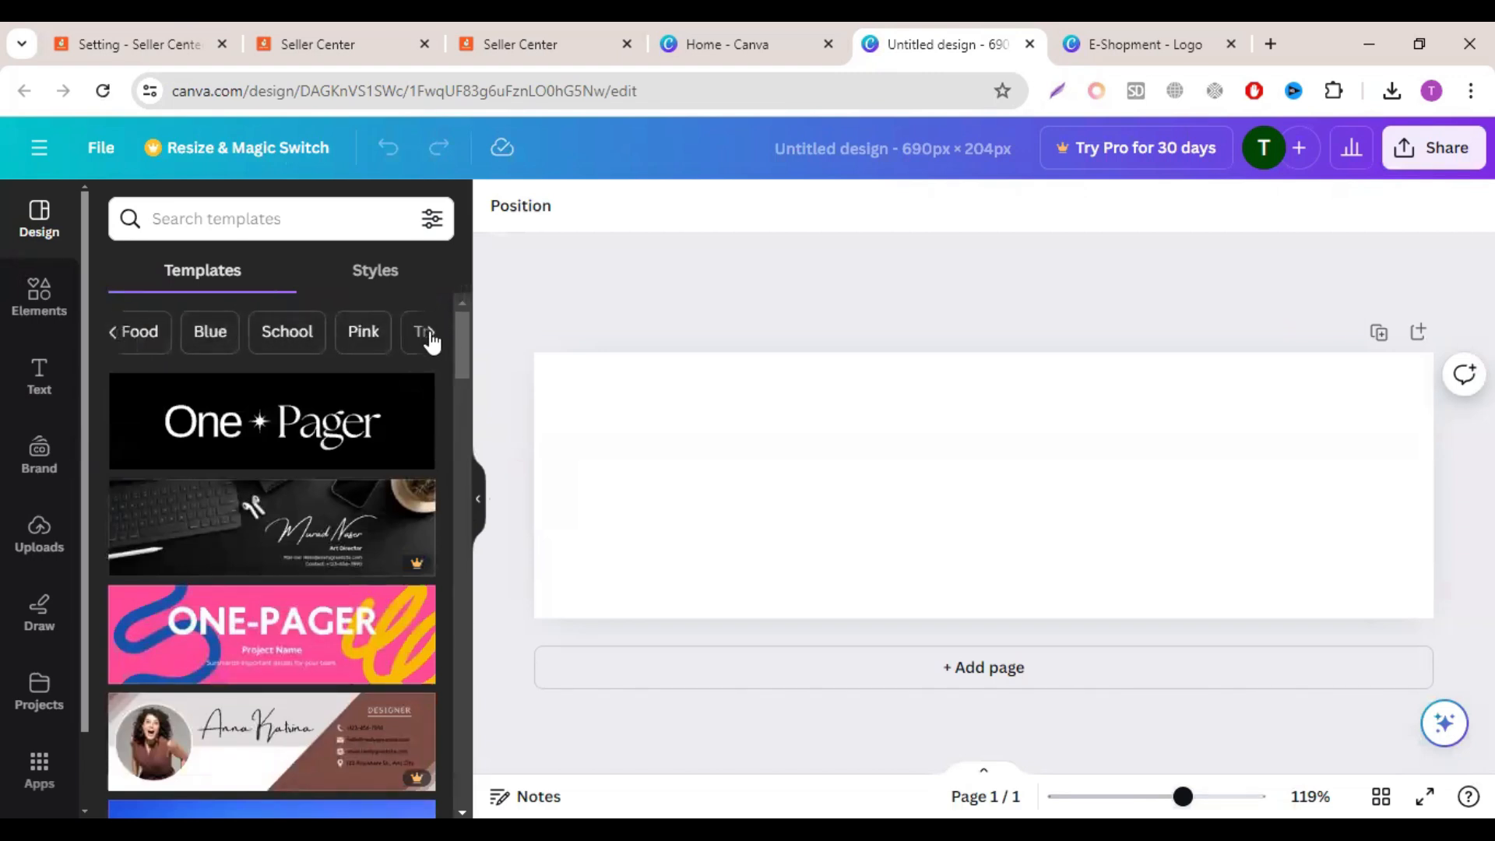
click(114, 334)
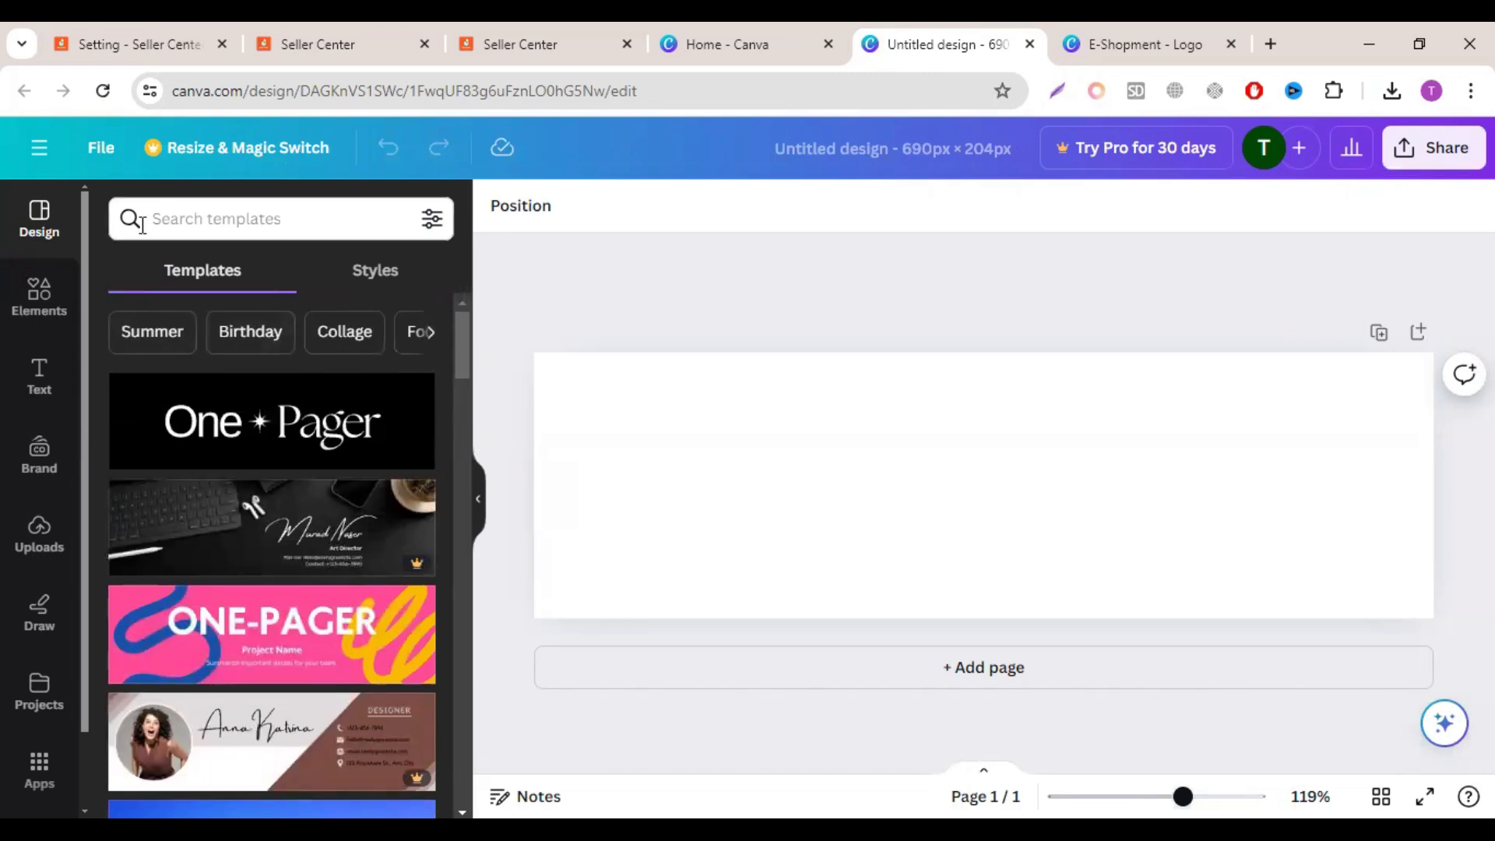
click(217, 216)
text(online store)
key(Return)
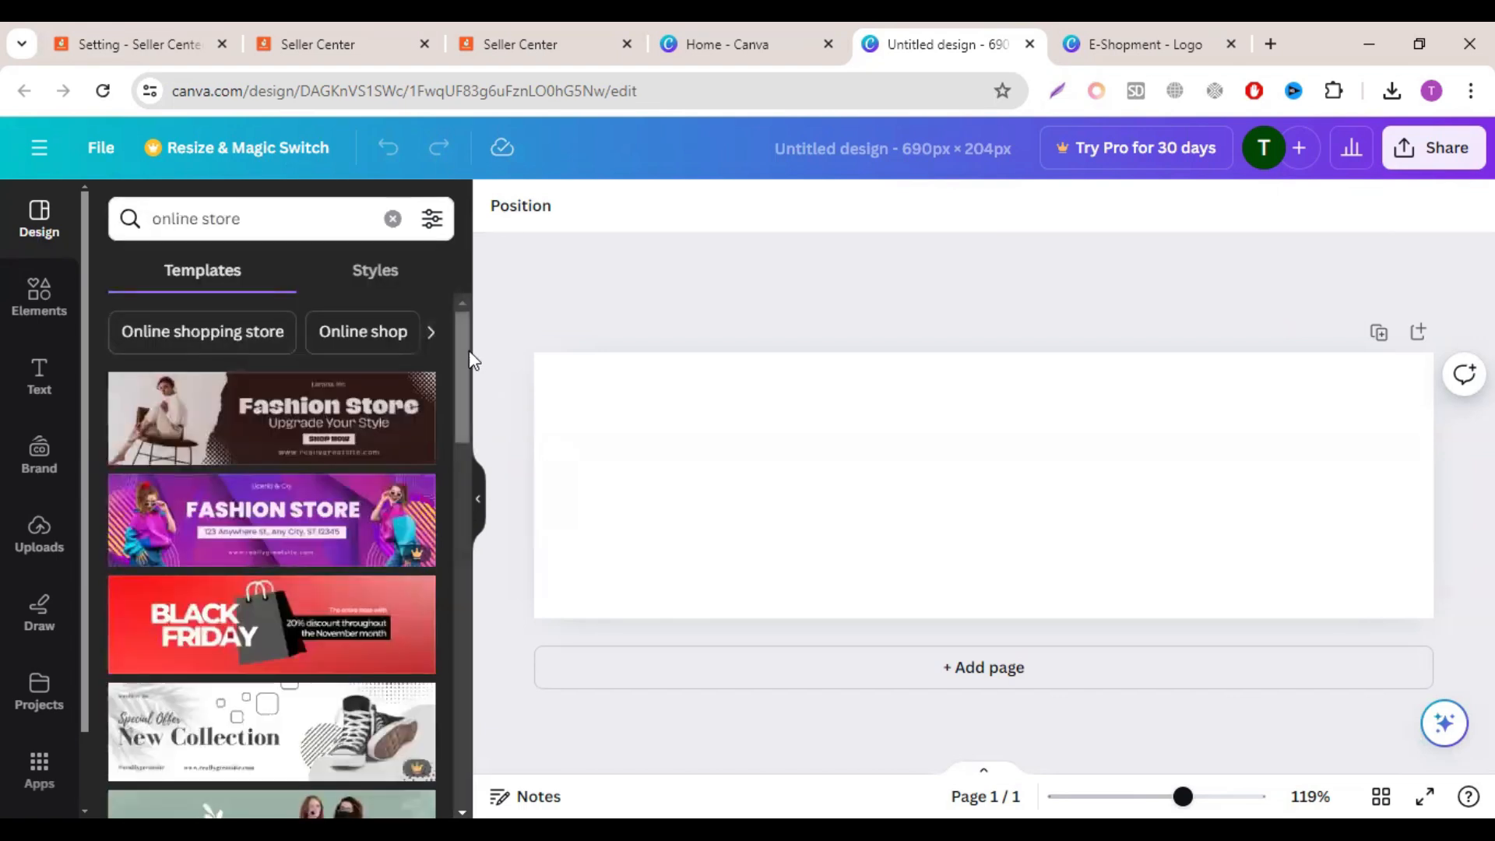
drag(457, 338, 461, 460)
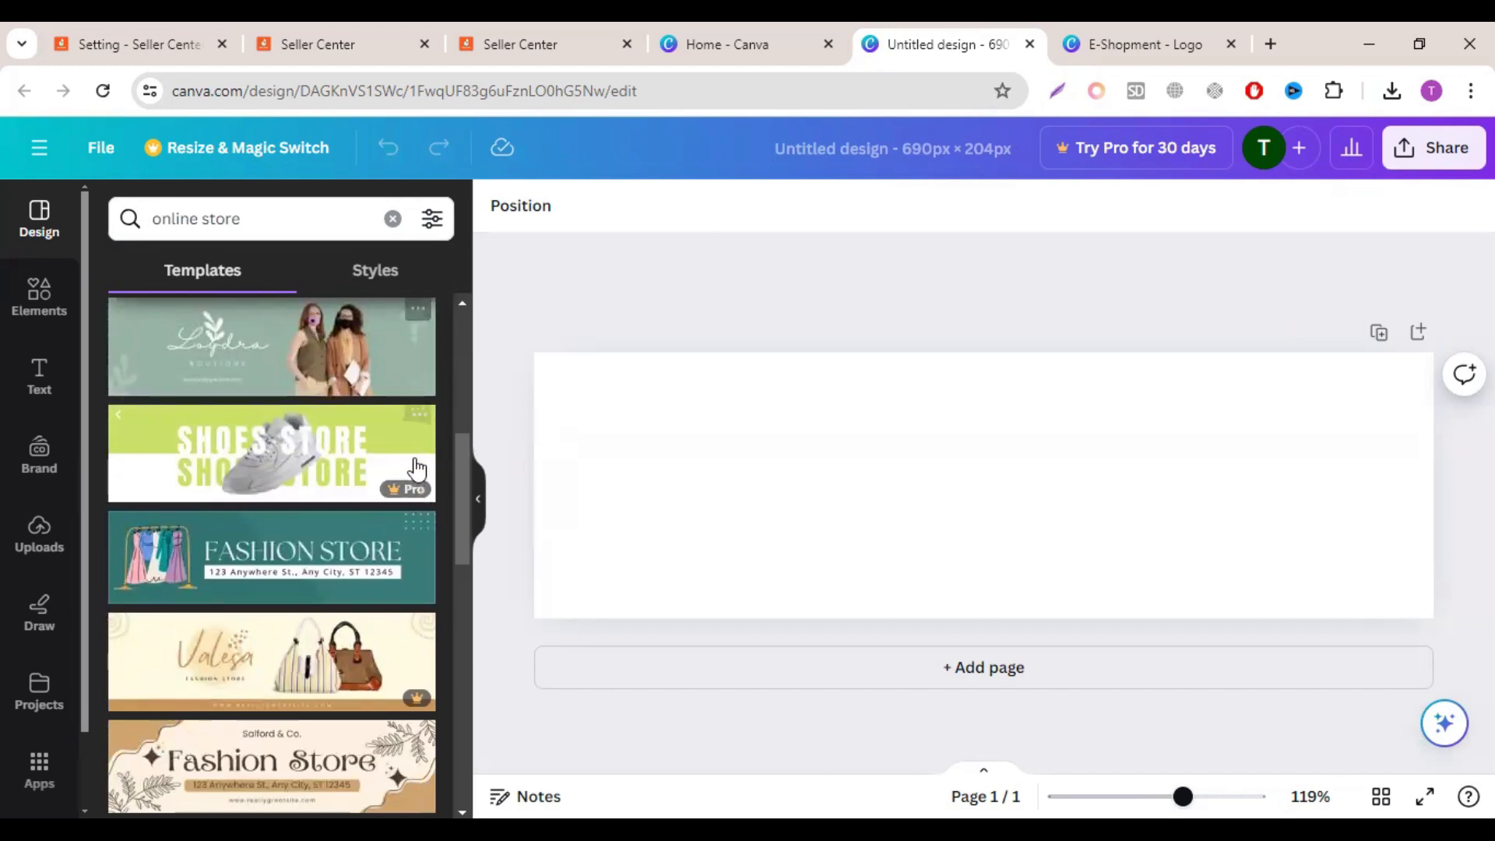
drag(457, 465, 459, 710)
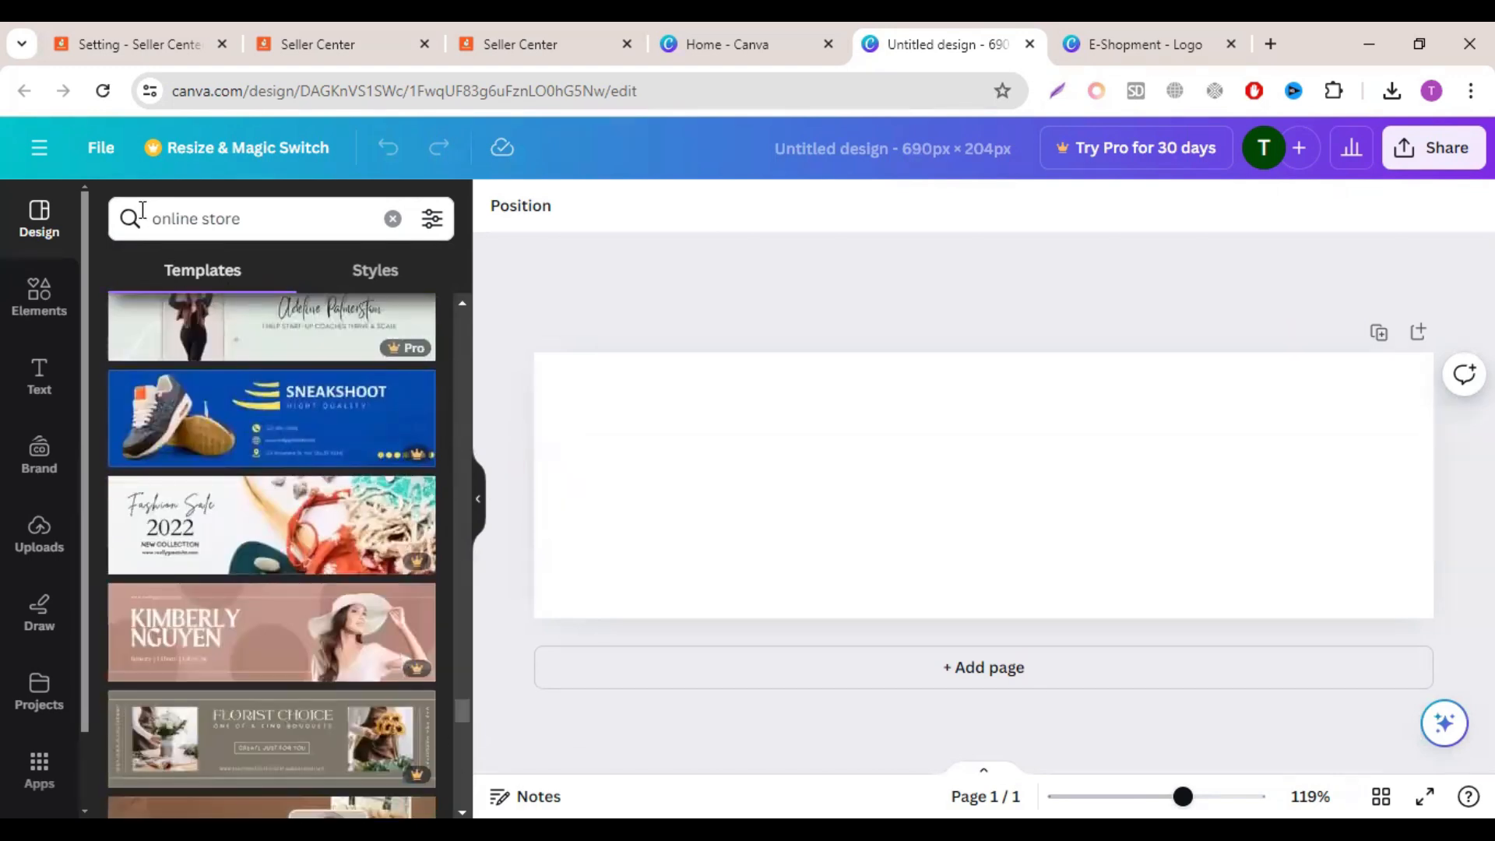
Step: Change the template search to "ecommerce store" and browse the banner templates
double_click(190, 219)
key(BackSpace)
text(ecome)
key(BackSpace)
text(merce)
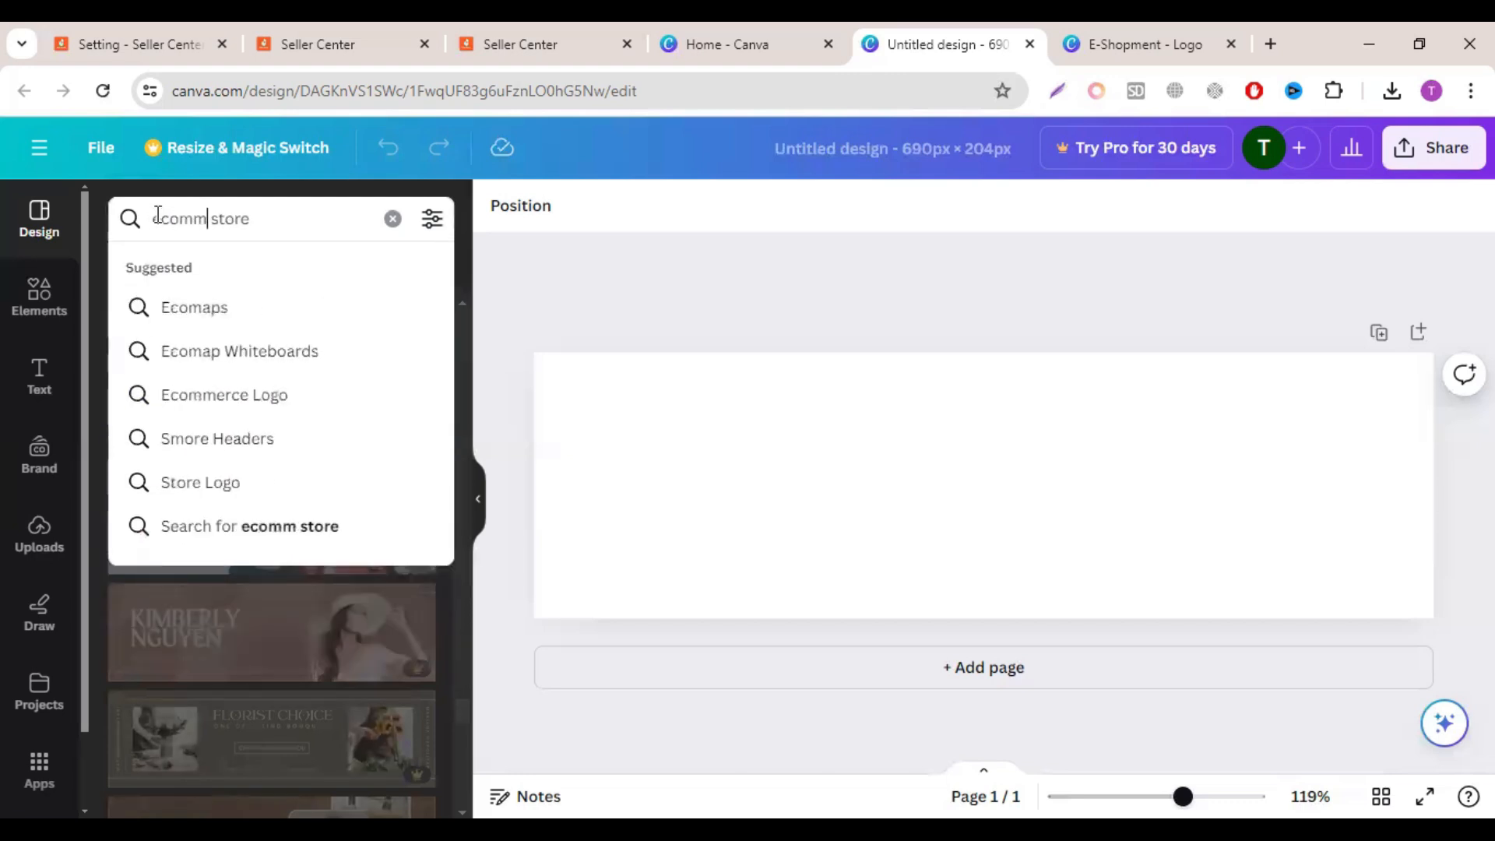
key(Return)
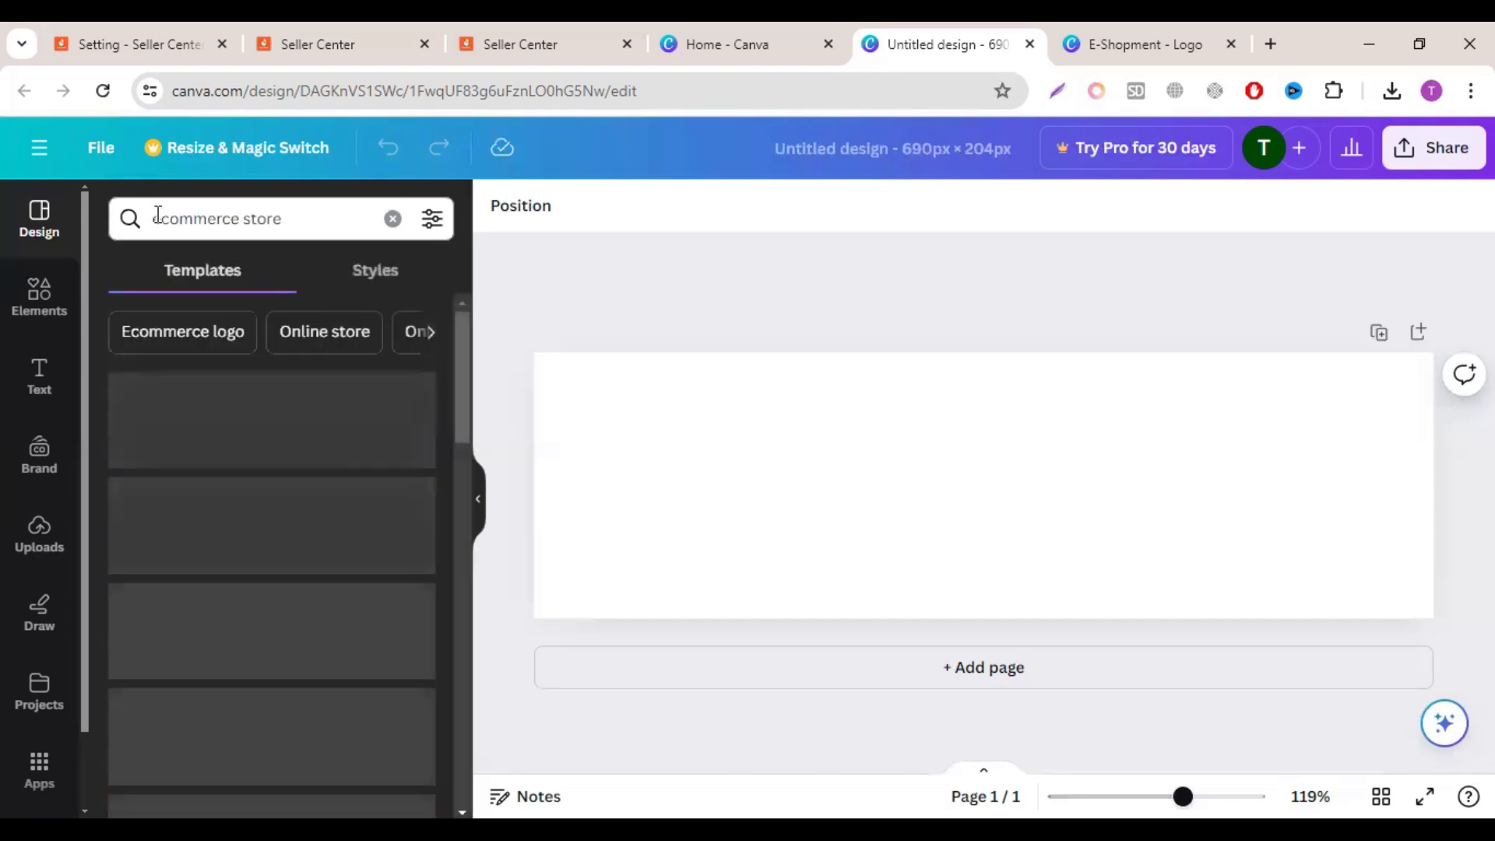
scroll(467, 537, down, 5)
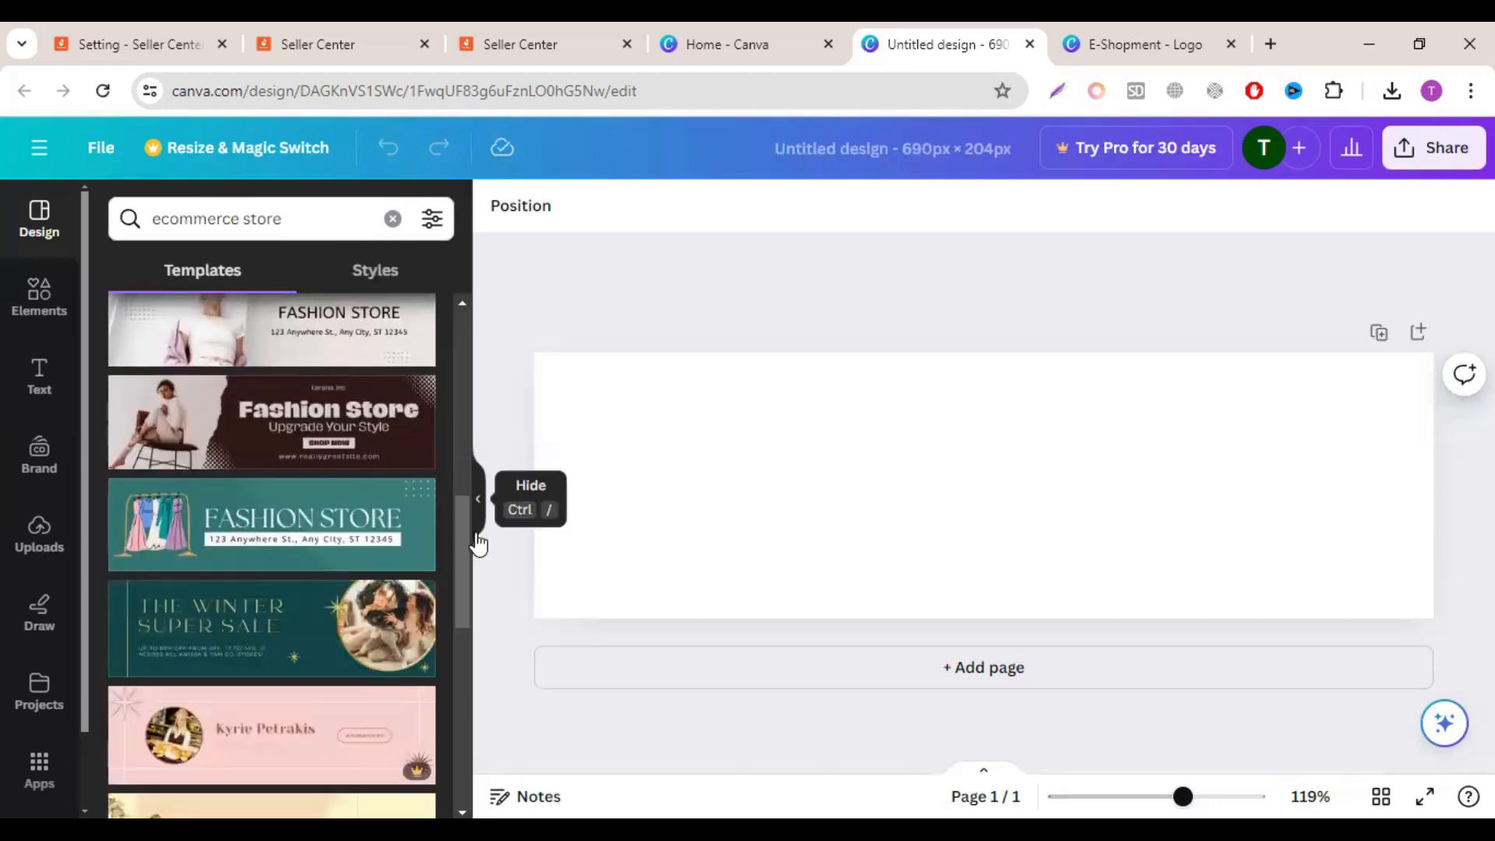
Step: Open daraz.pk in a new browser tab and view the Z-Estoore store page from one of its products
click(1269, 44)
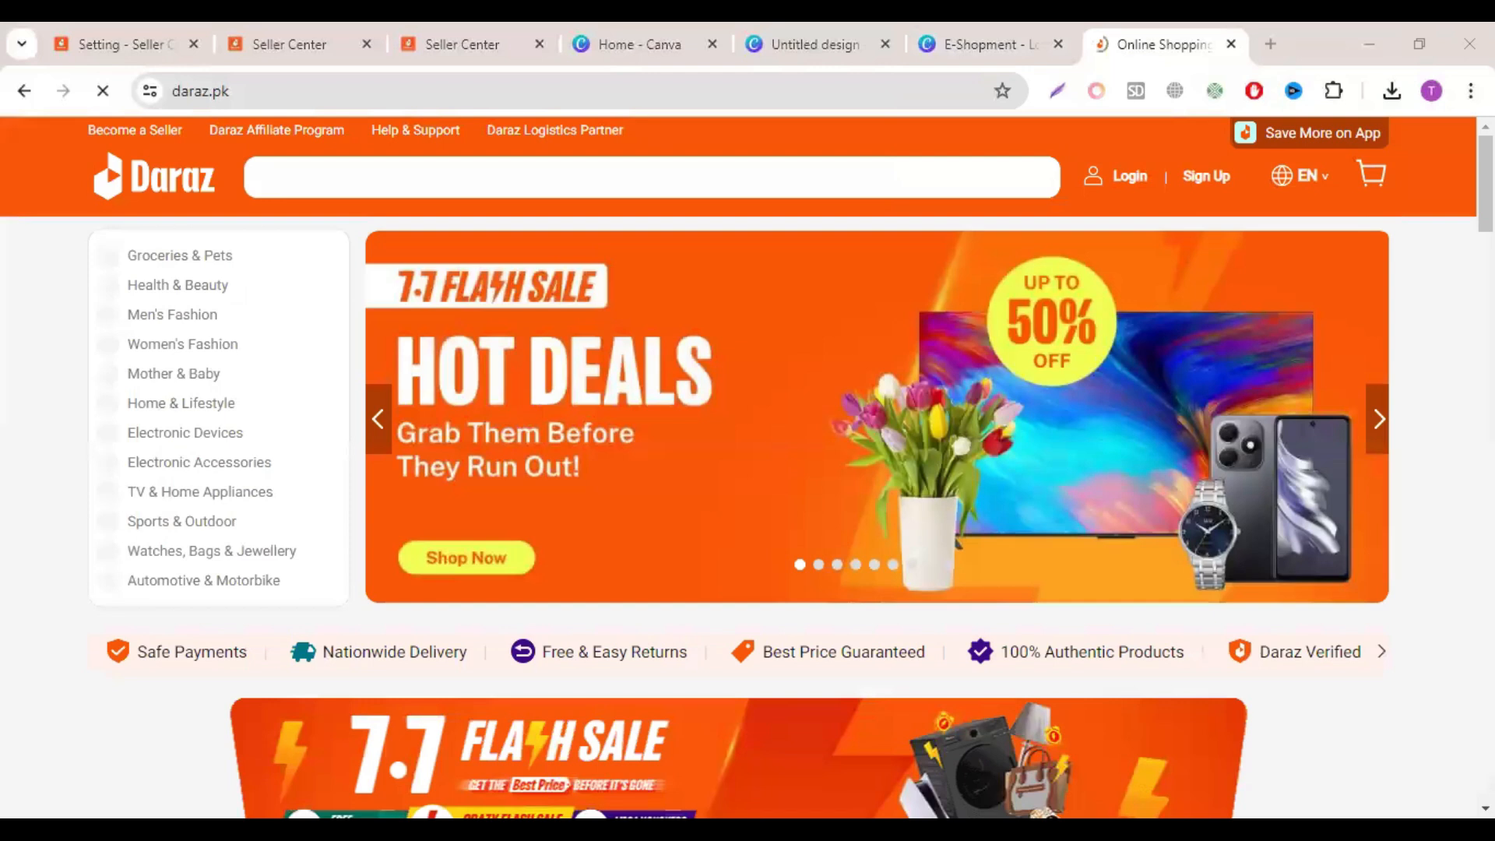
scroll(747, 467, down, 20)
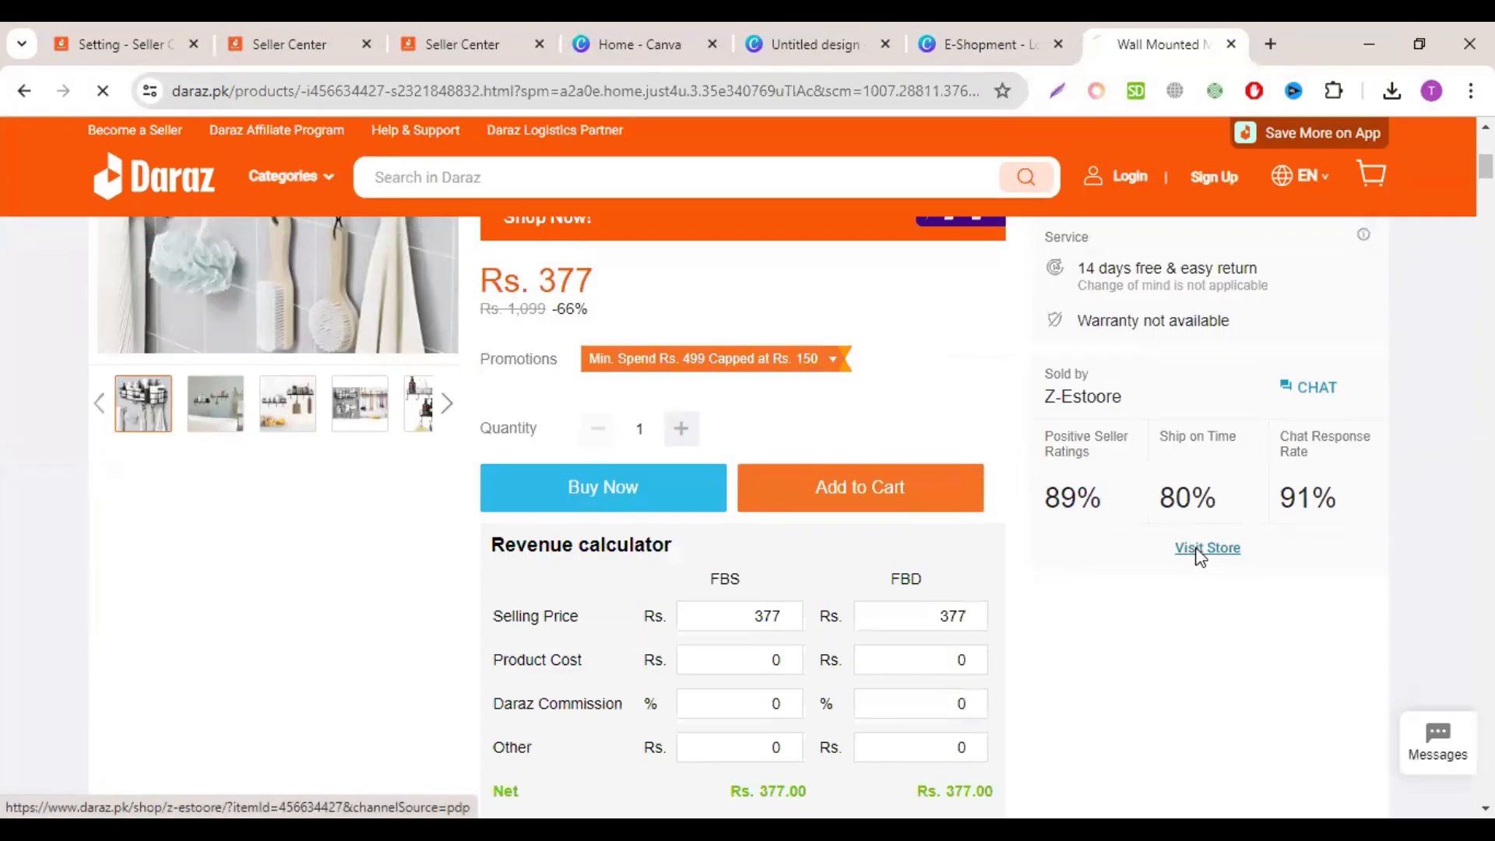
click(1202, 548)
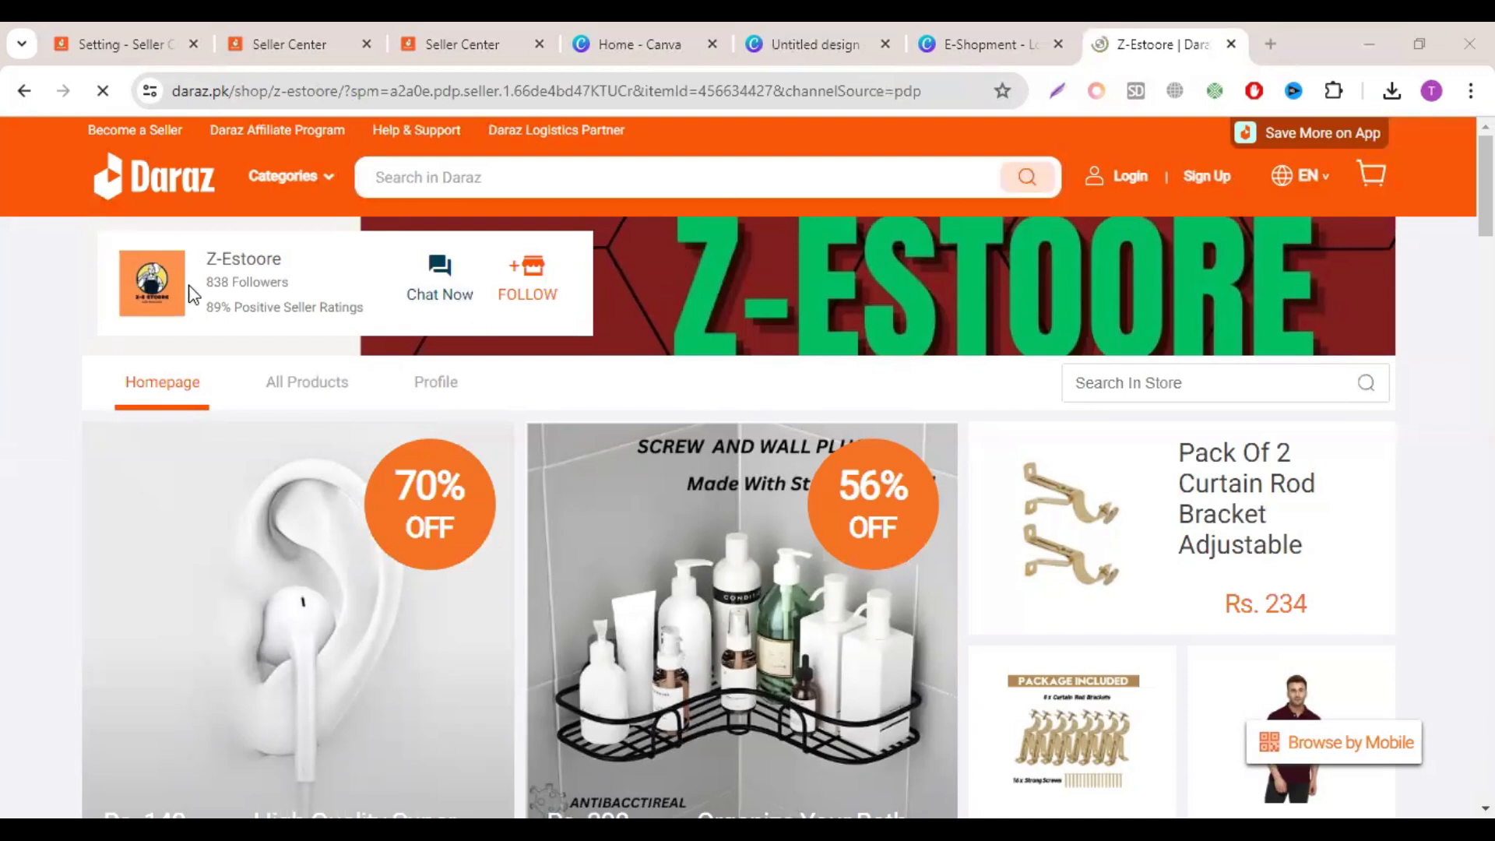
click(23, 91)
click(23, 91)
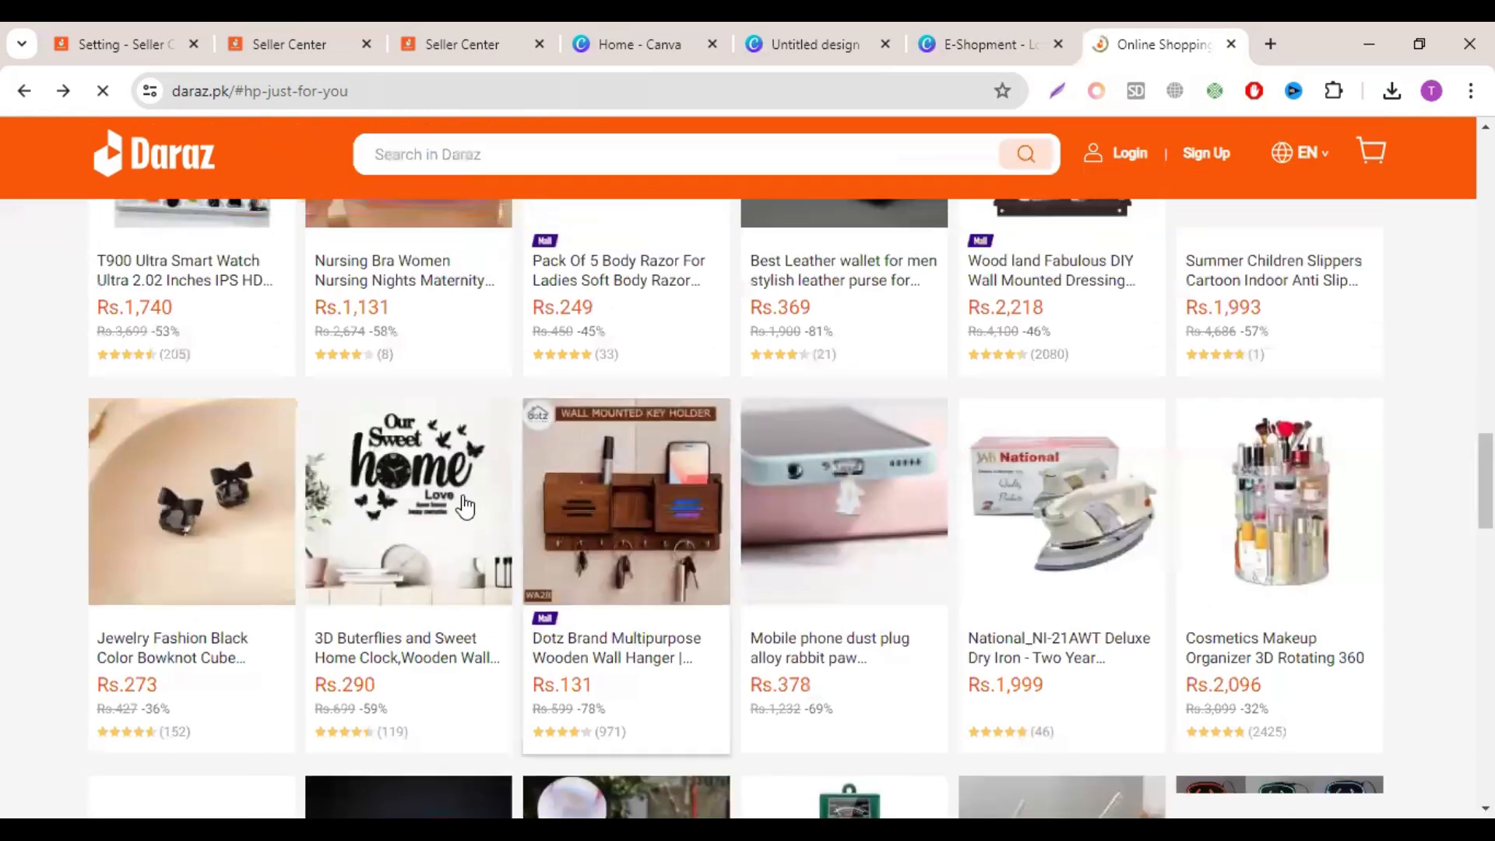
Step: Open several Daraz products in separate tabs and examine the banners on their sellers' store pages
middle_click(466, 510)
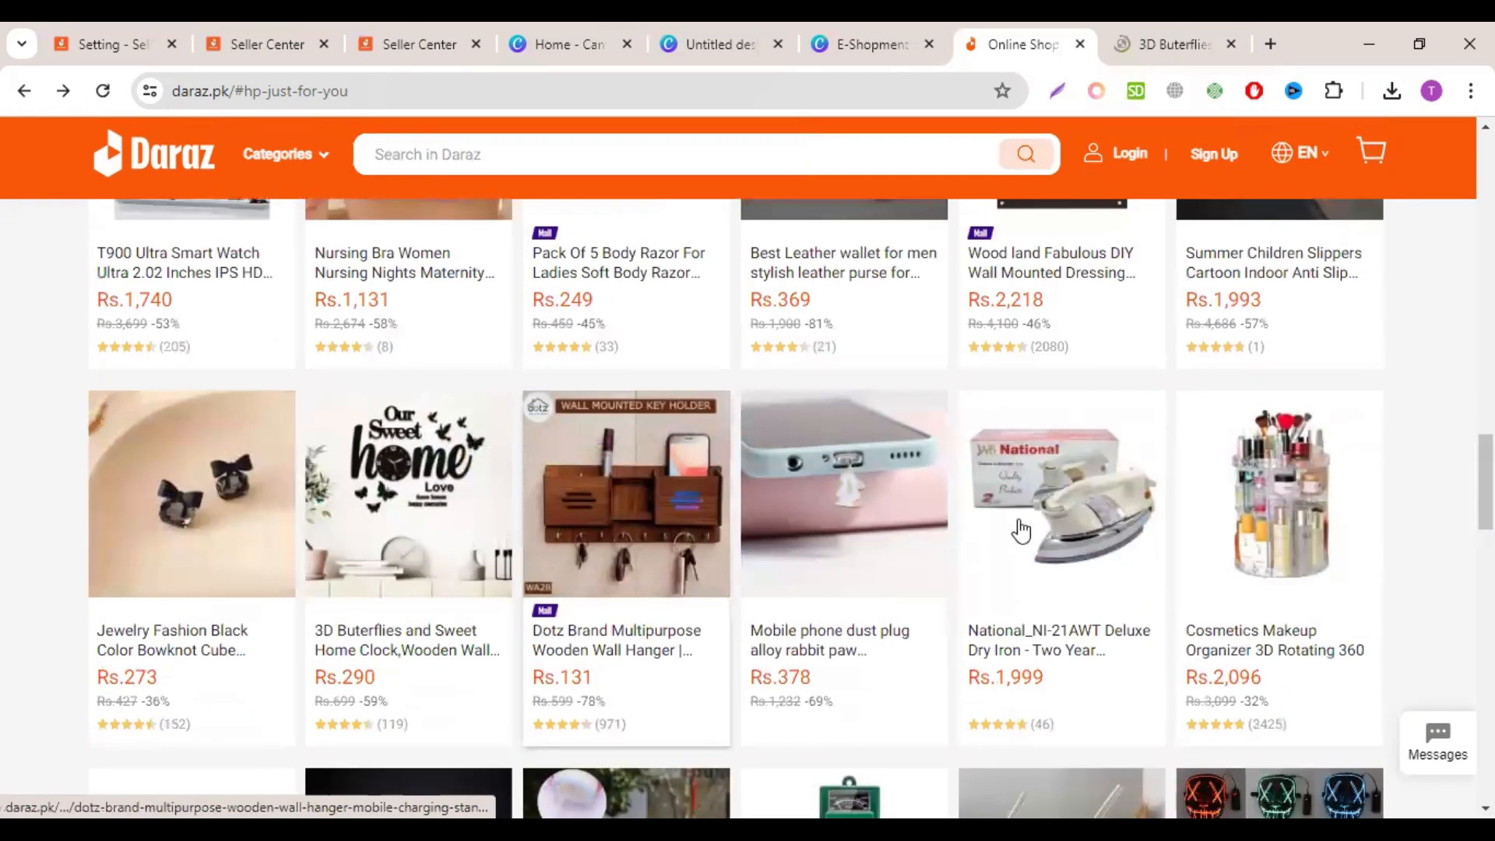
right_click(853, 505)
click(924, 97)
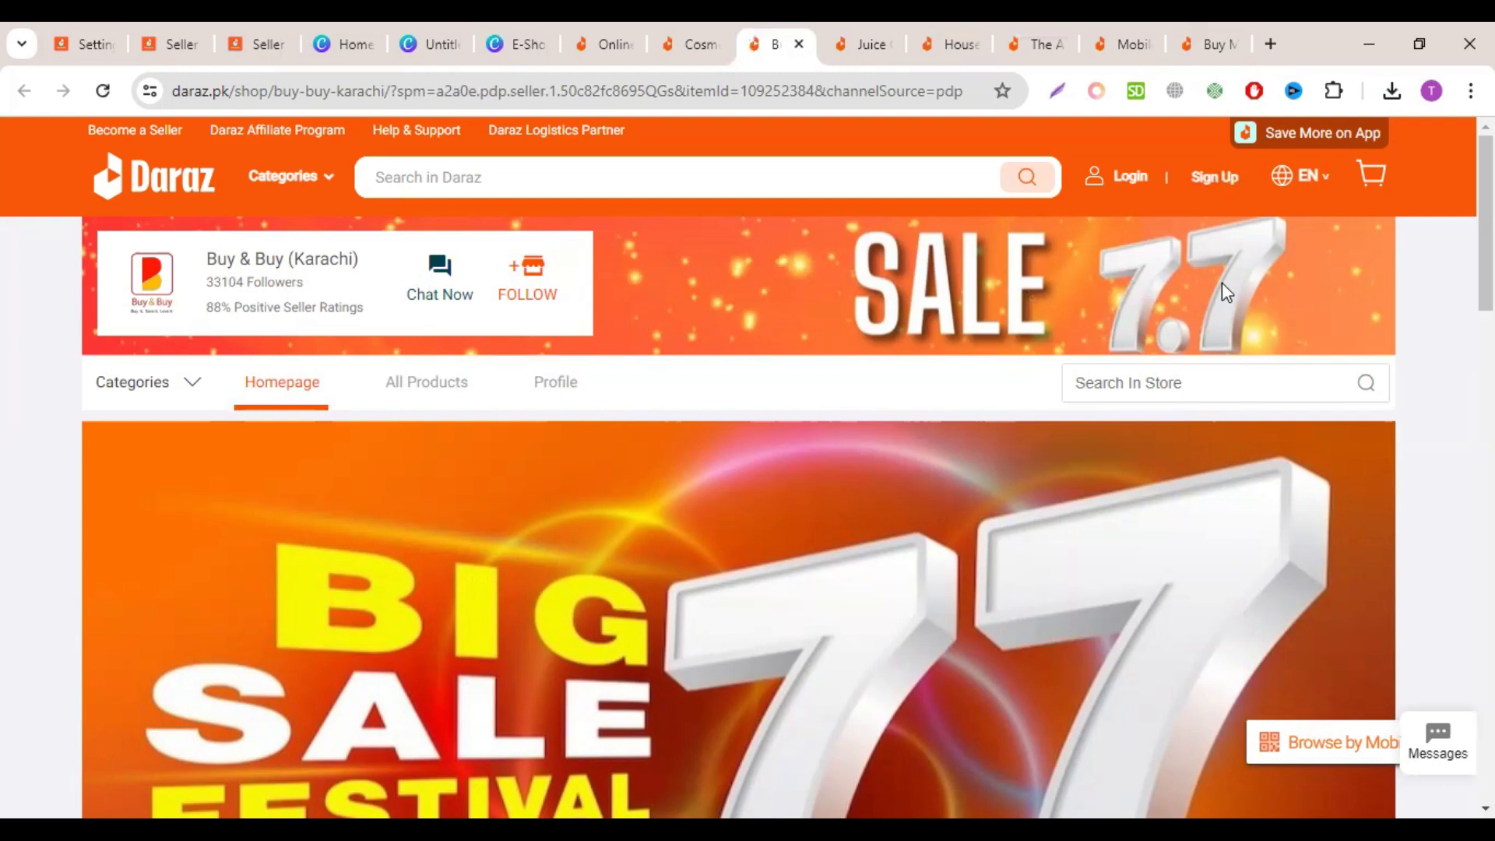
click(851, 40)
click(611, 44)
click(518, 43)
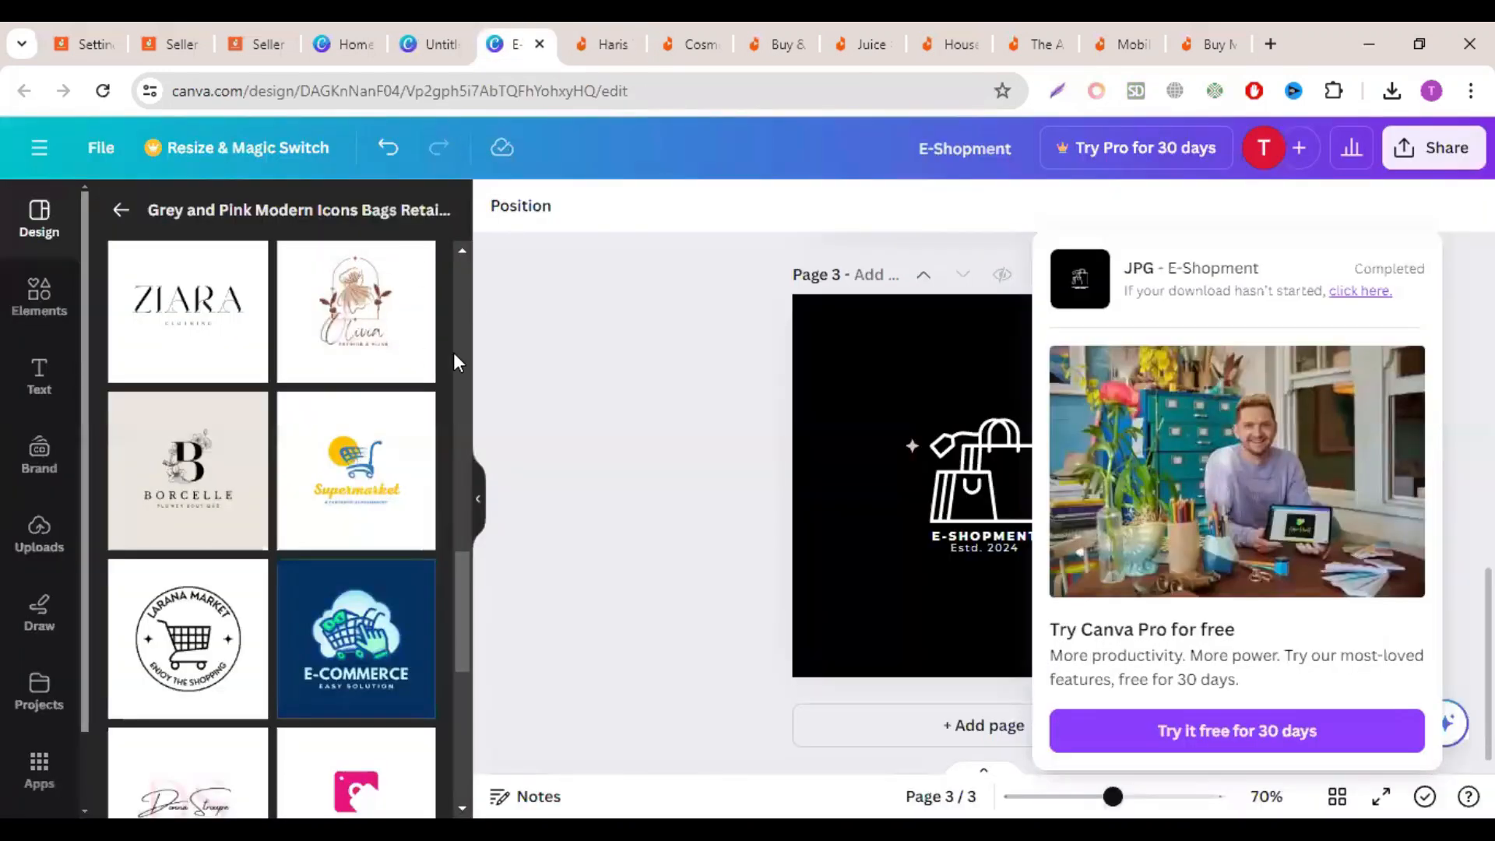
Step: Return to the blank Canva banner, try the Black Friday and green boutique templates, and apply Purple Playful Marketing Consultant LinkedIn Article Cover Image
click(429, 35)
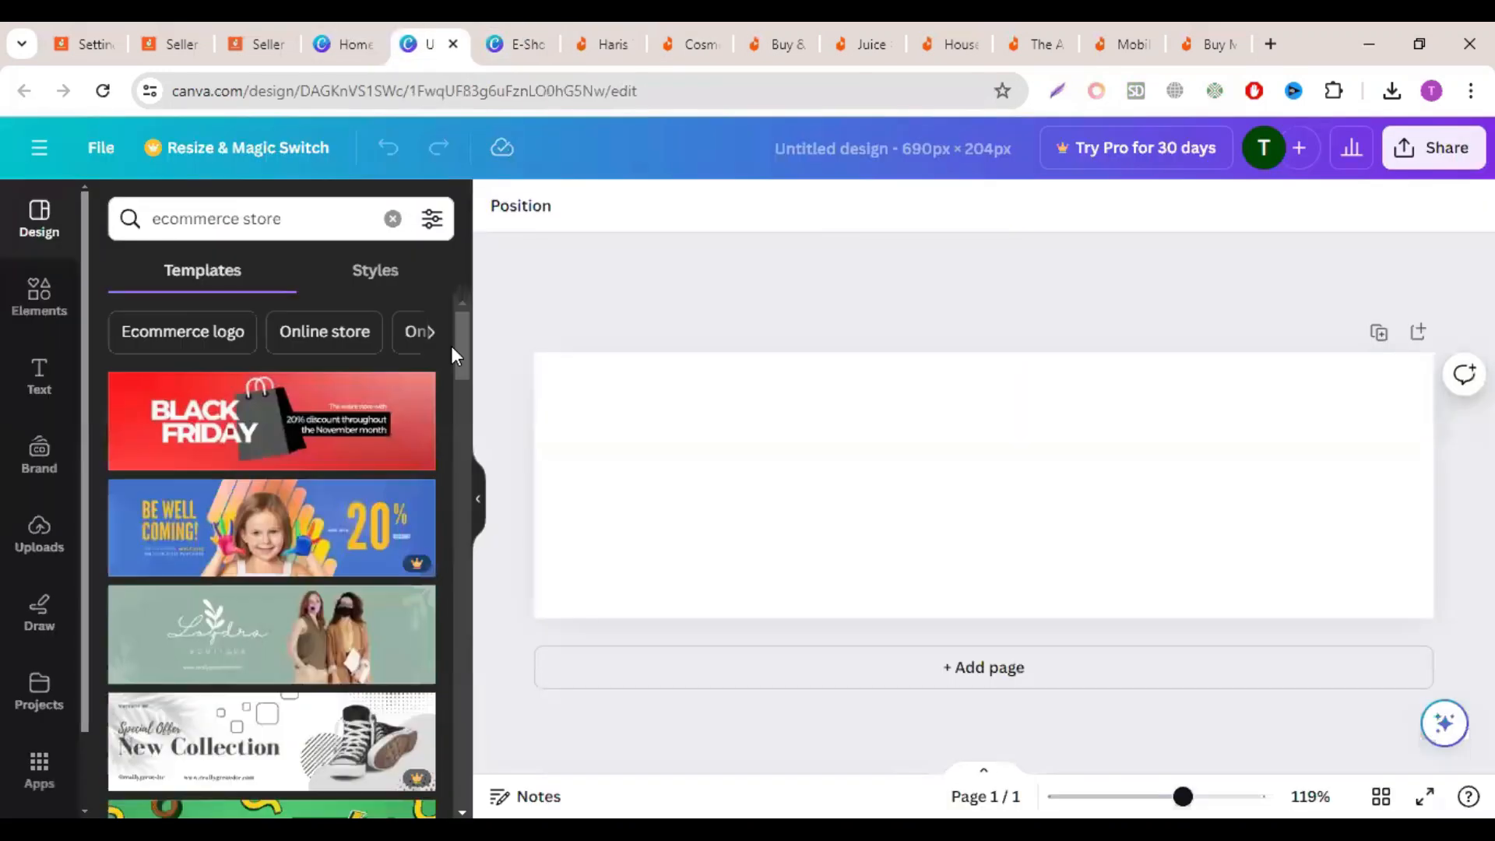
click(362, 421)
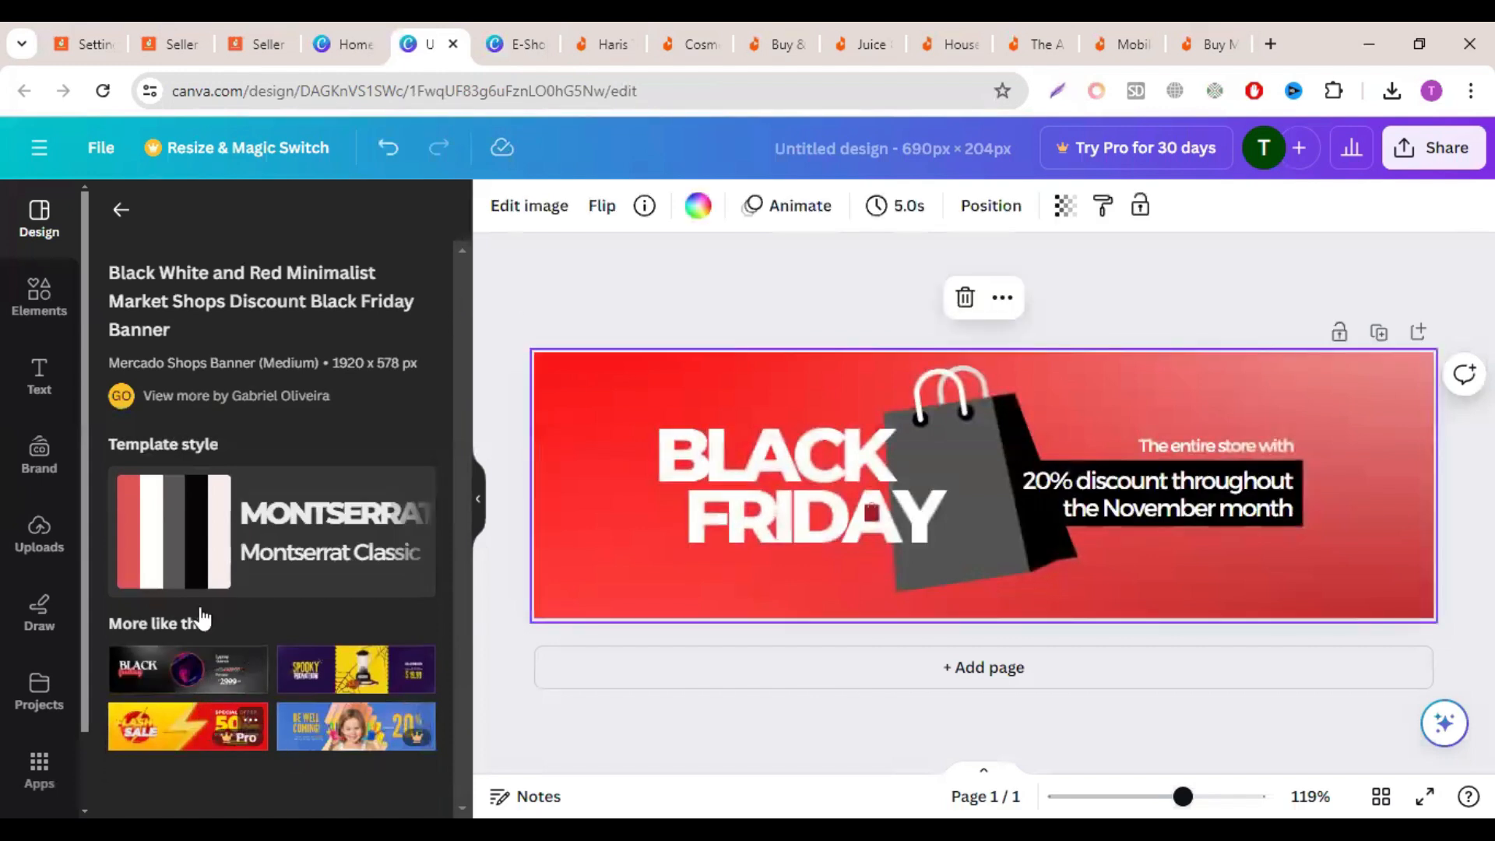
click(161, 724)
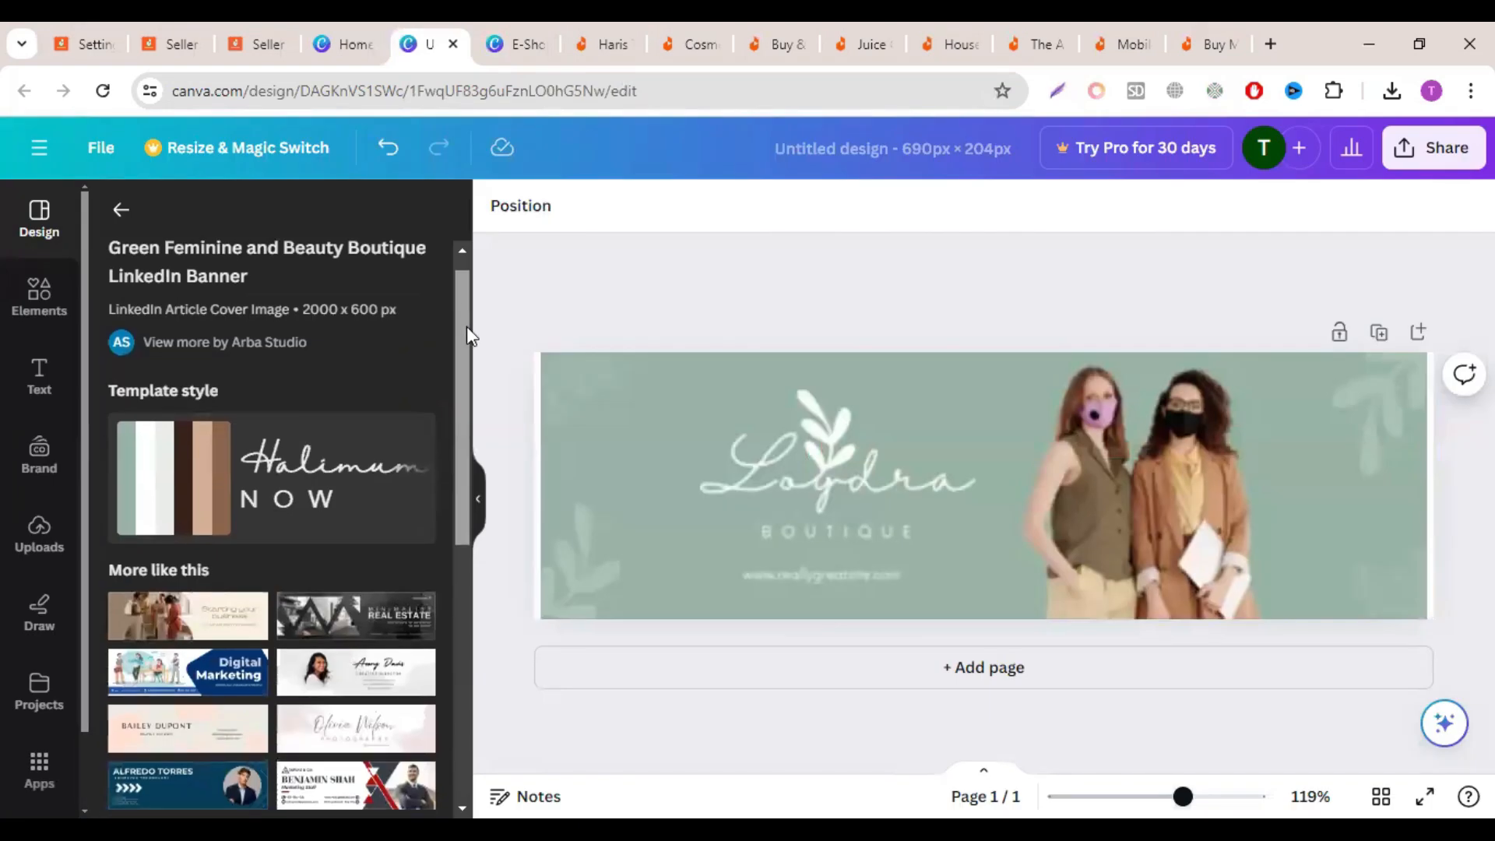
scroll(467, 334, down, 5)
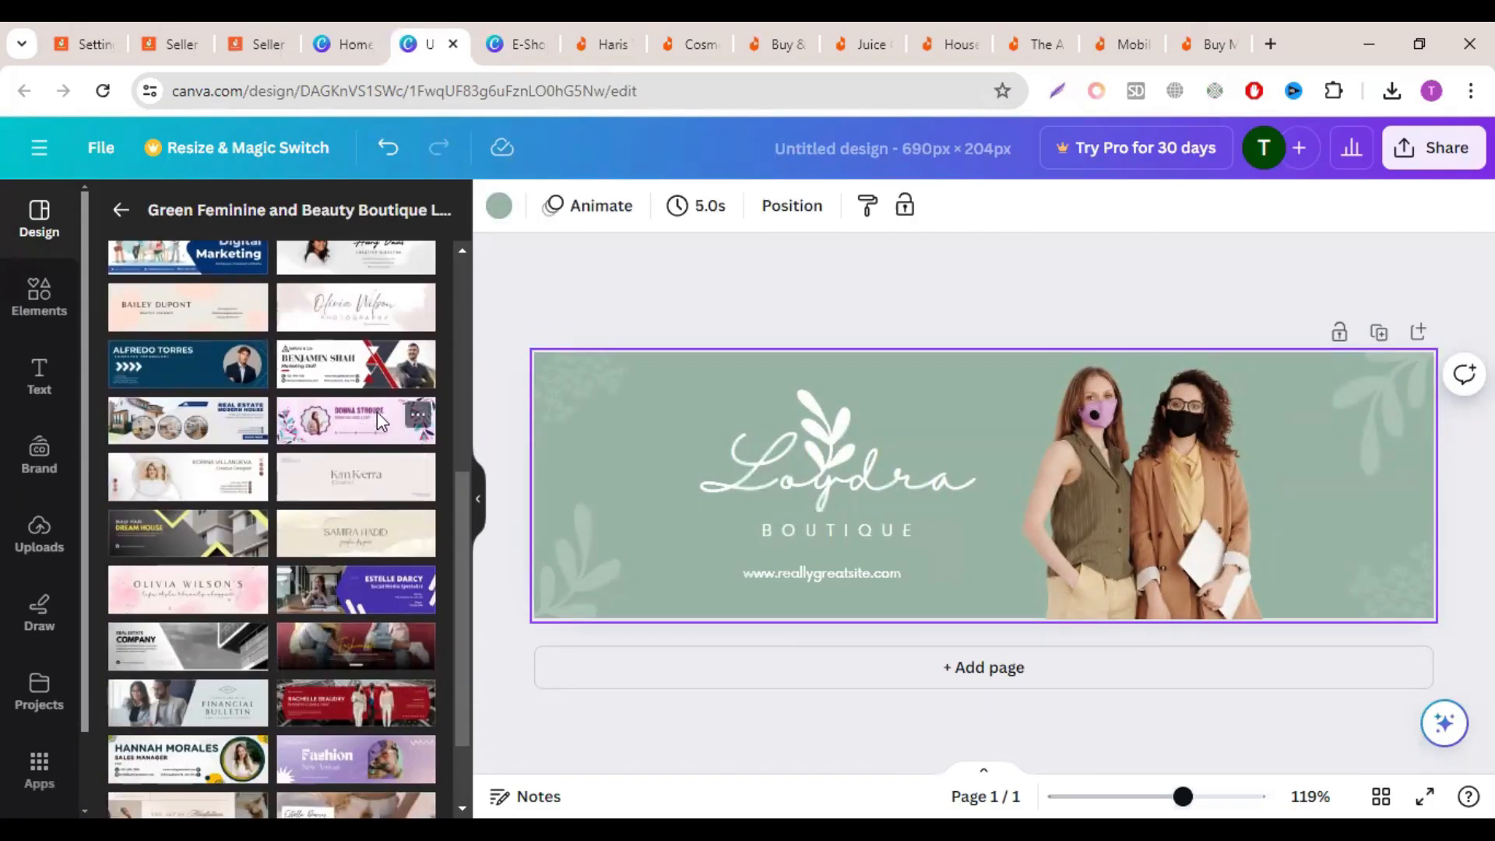
click(377, 411)
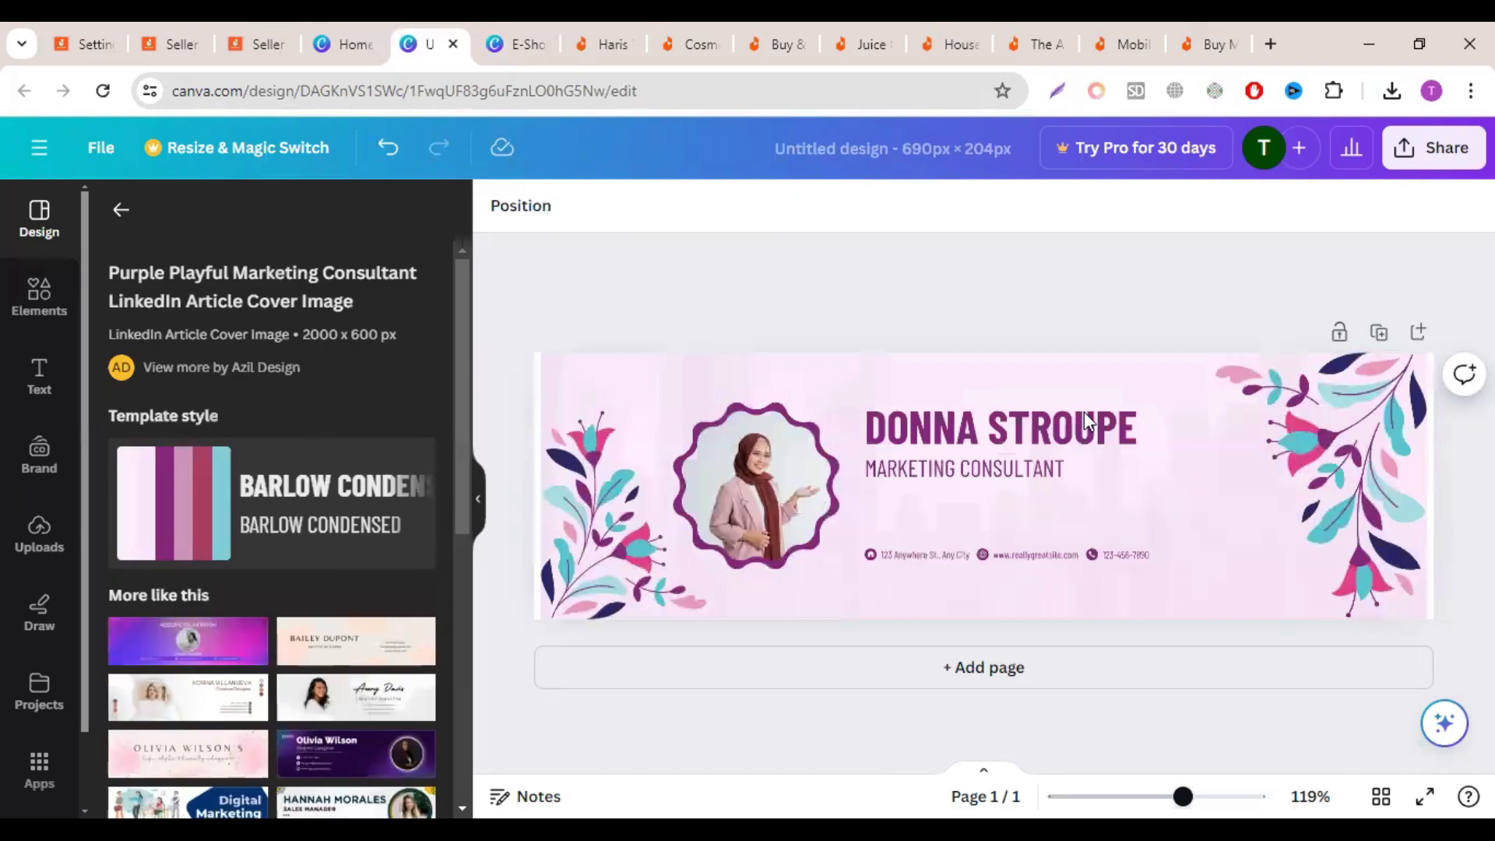
click(1261, 367)
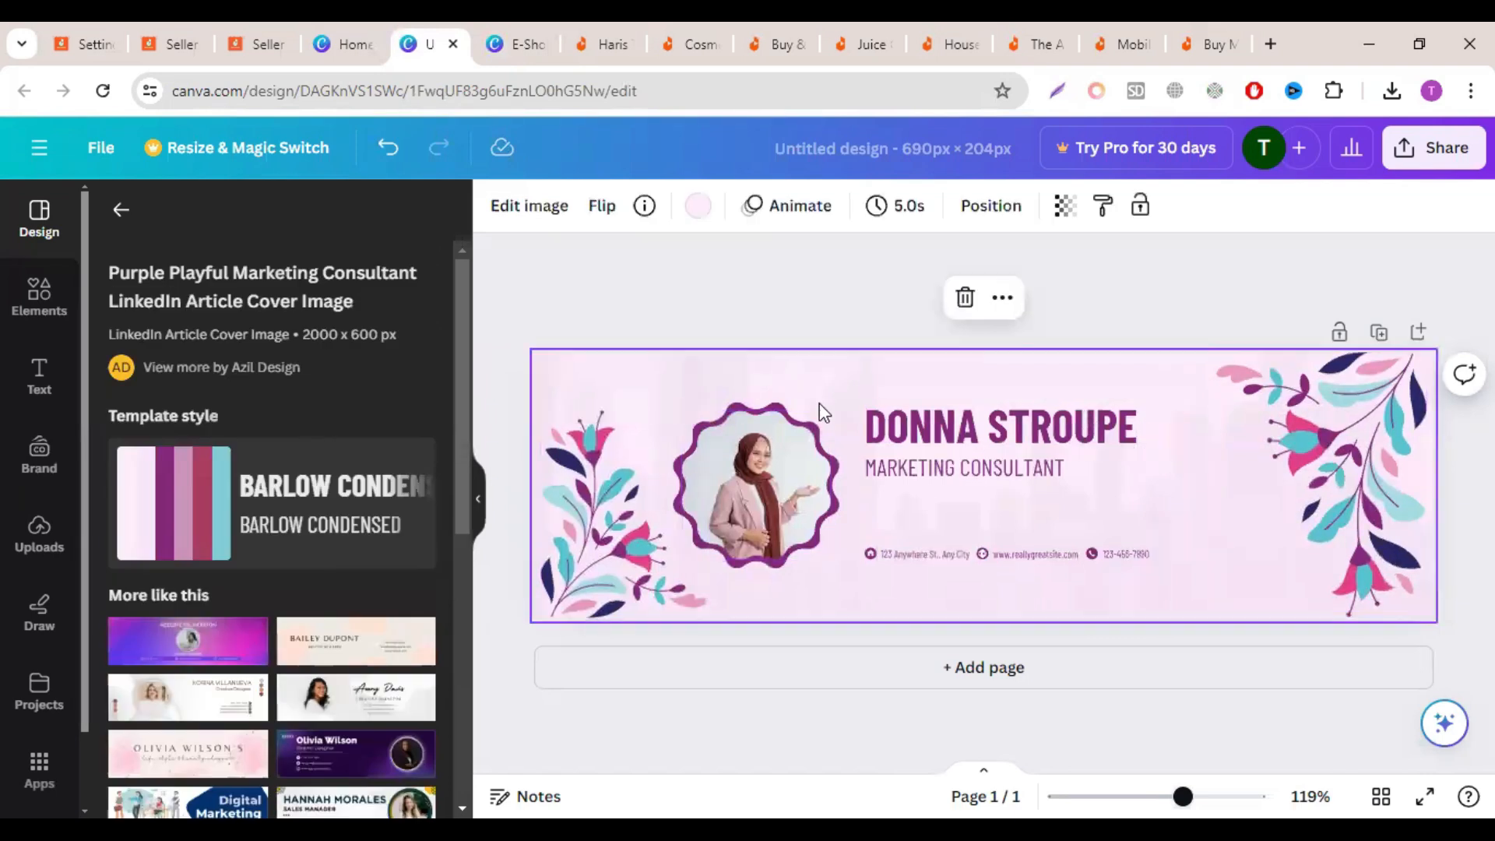
Step: Delete the portrait photo, its empty frame and the scalloped purple border from the banner
click(777, 485)
key(Delete)
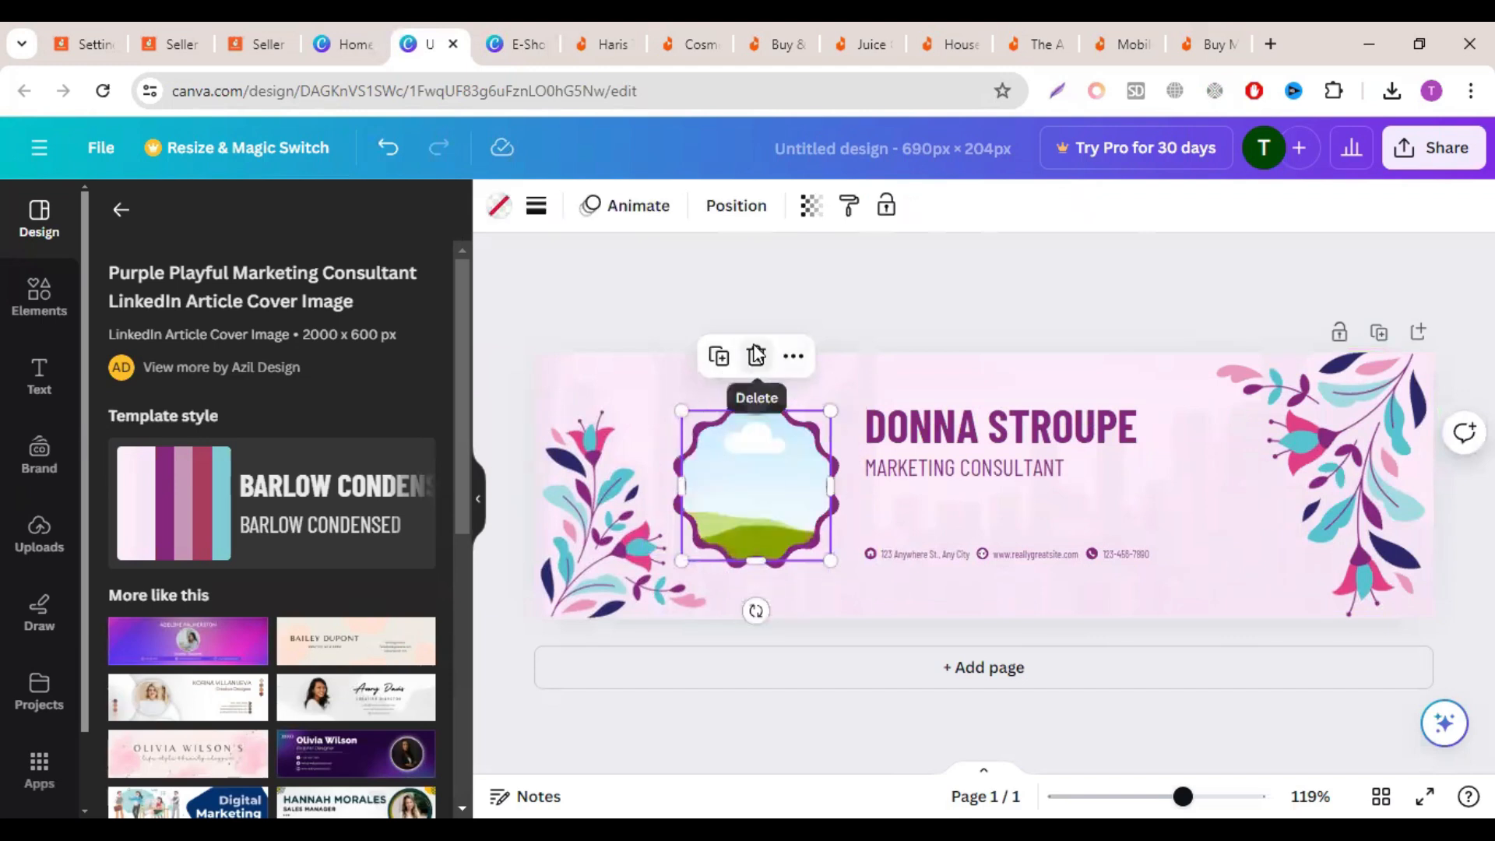
click(755, 354)
click(801, 470)
click(756, 313)
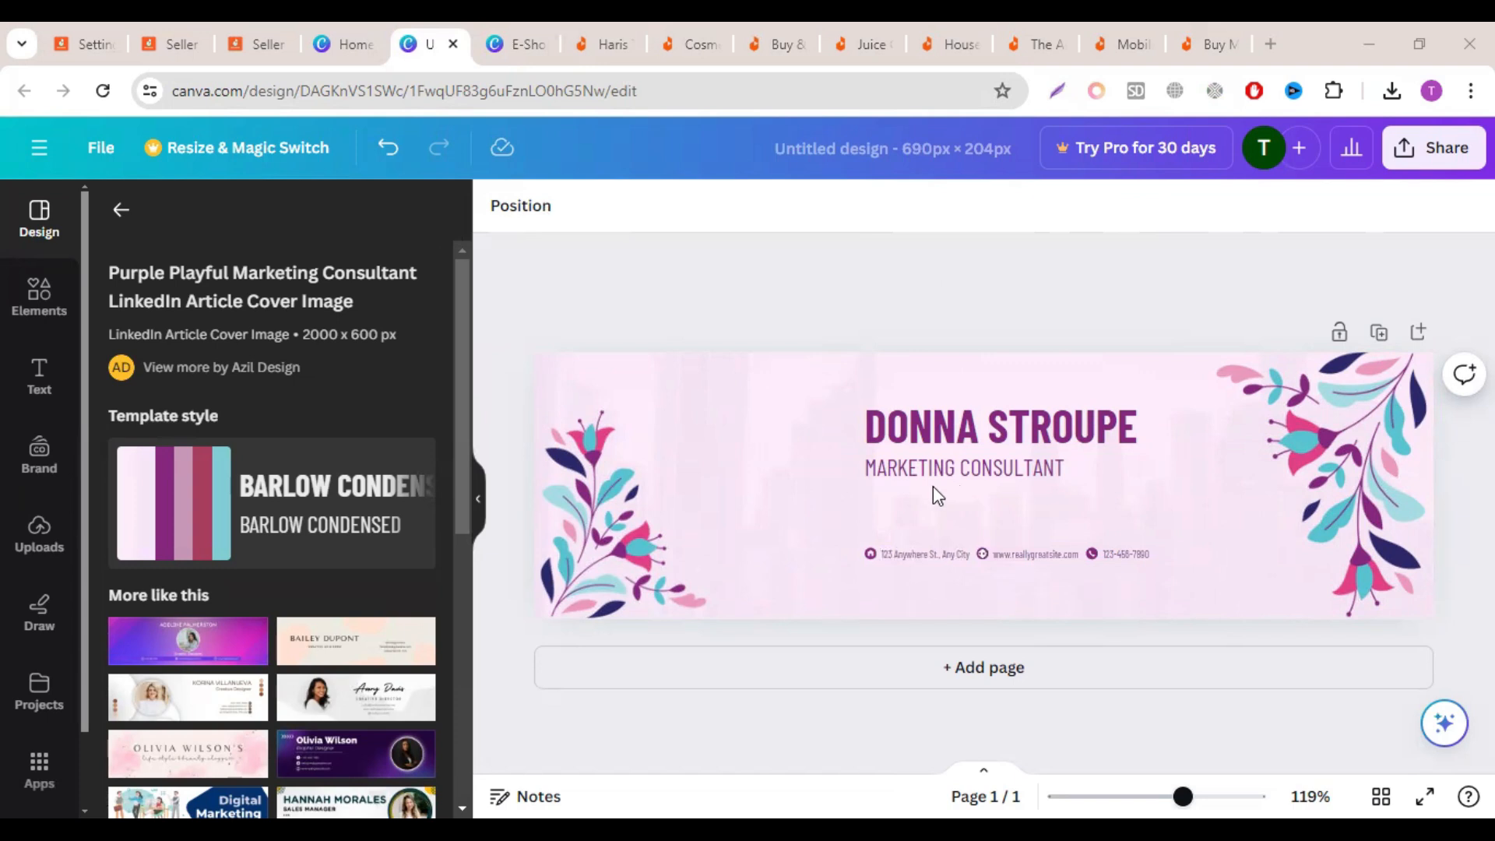
Step: Duplicate the banner page and replace the name headline on the copy with "ONE STOP SHOP"
click(1377, 334)
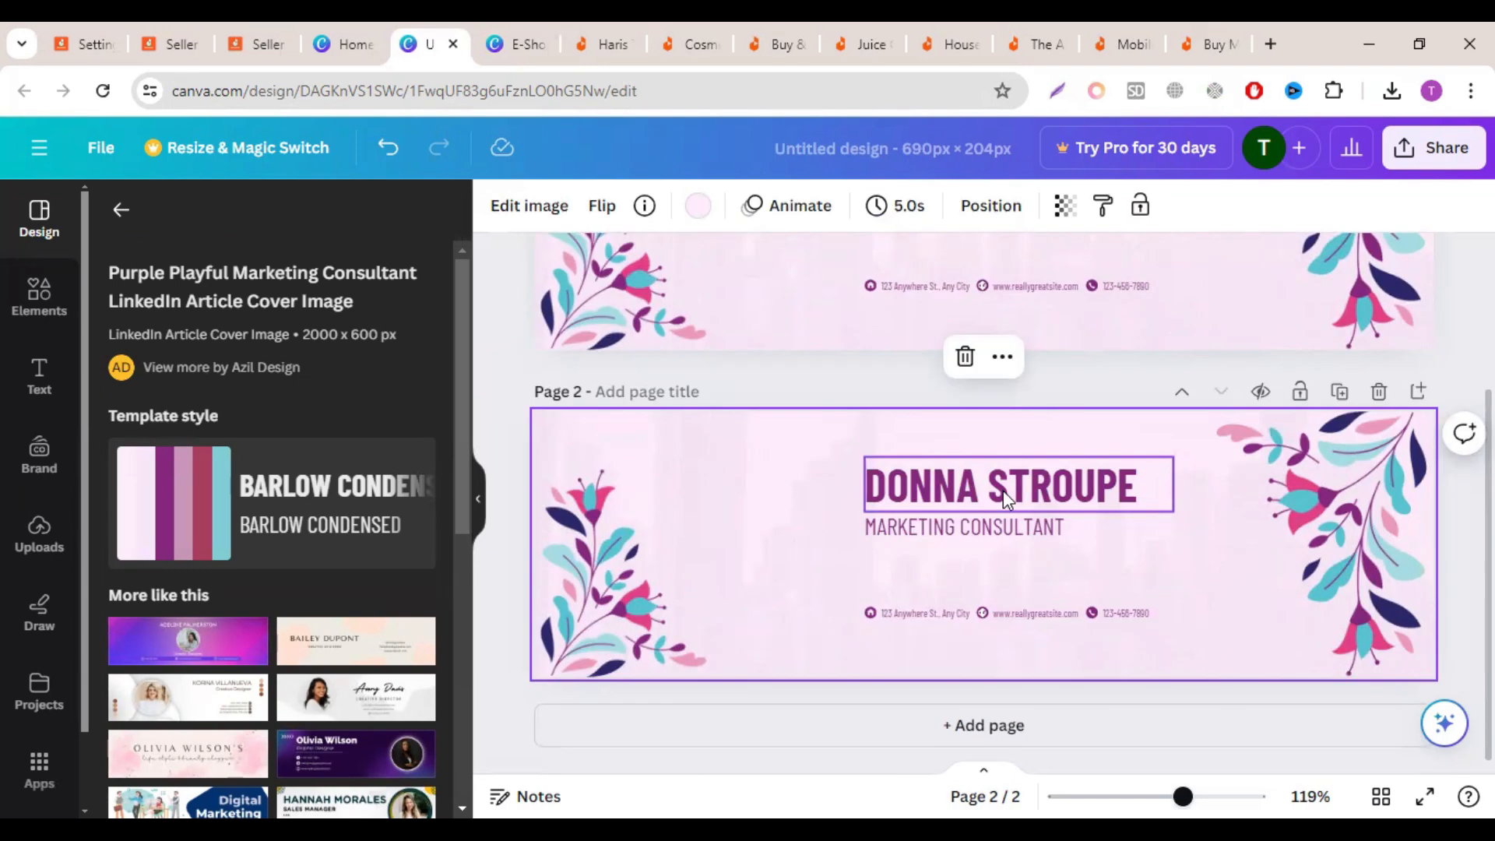
double_click(1009, 492)
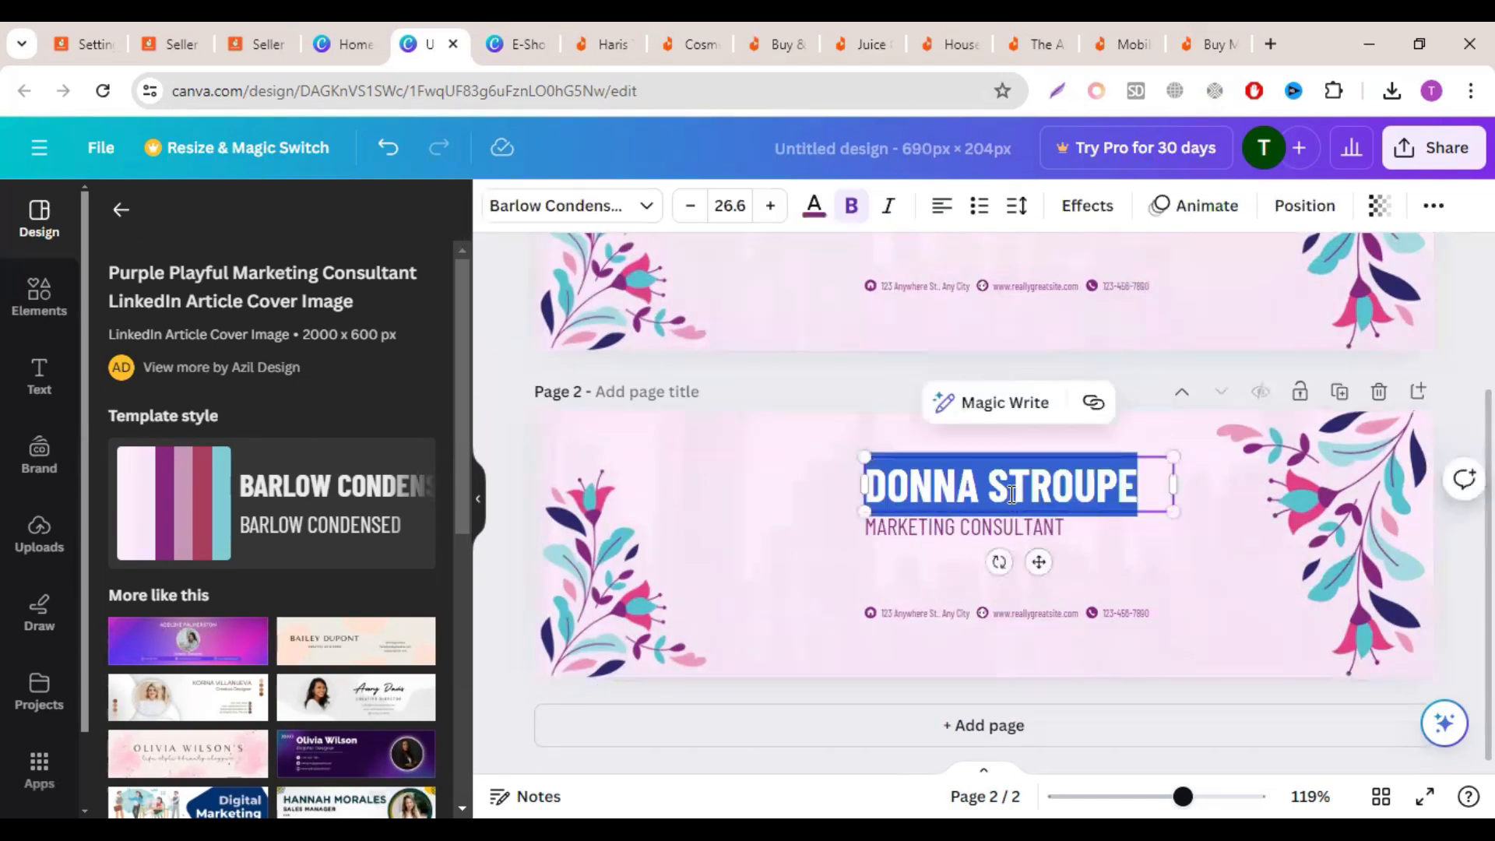
text(ONE)
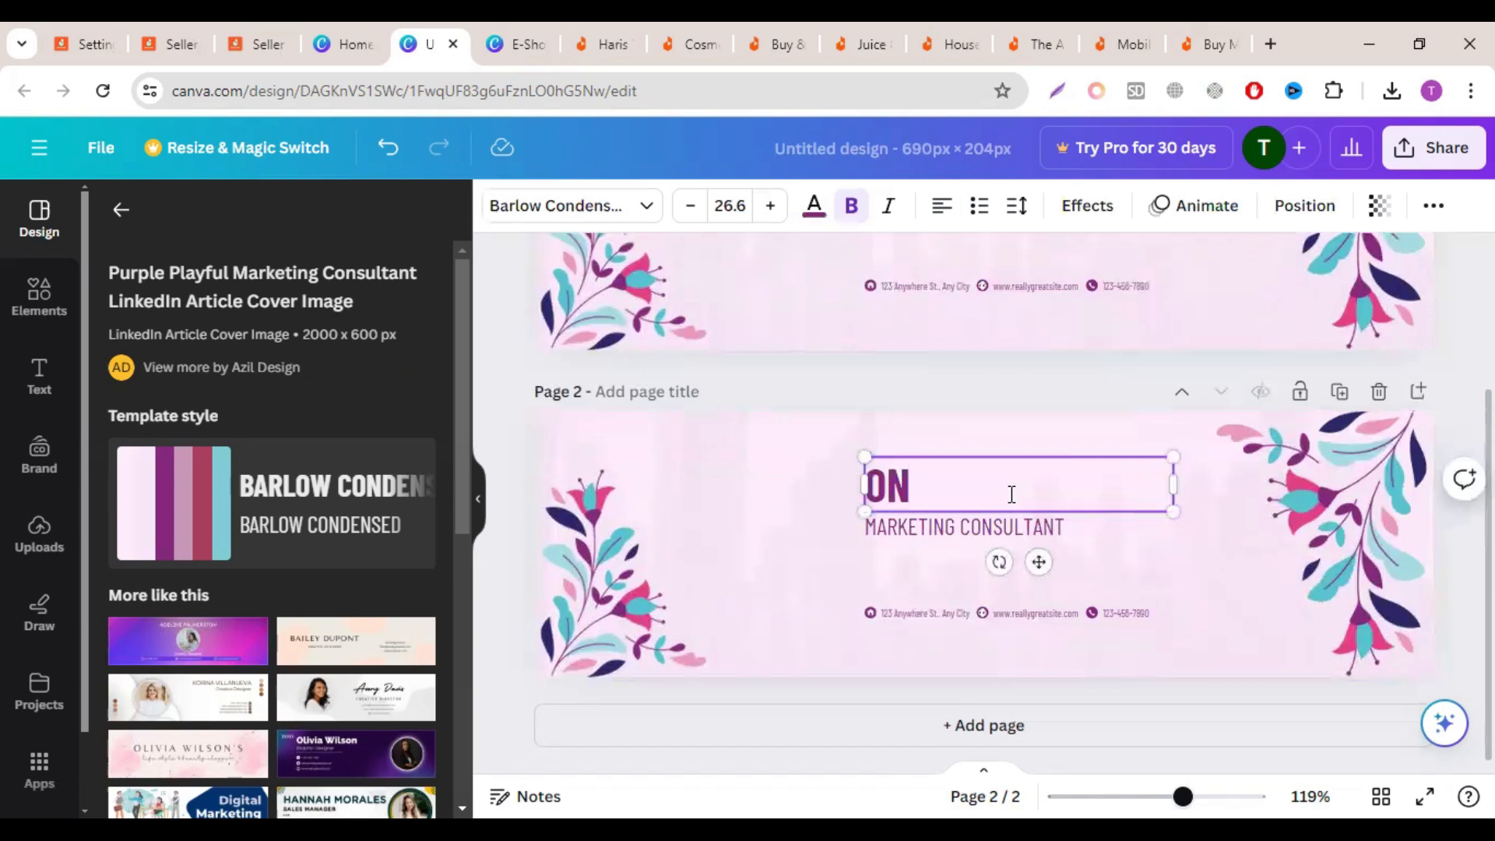
key(BackSpace)
key(BackSpace)
key(BackSpace)
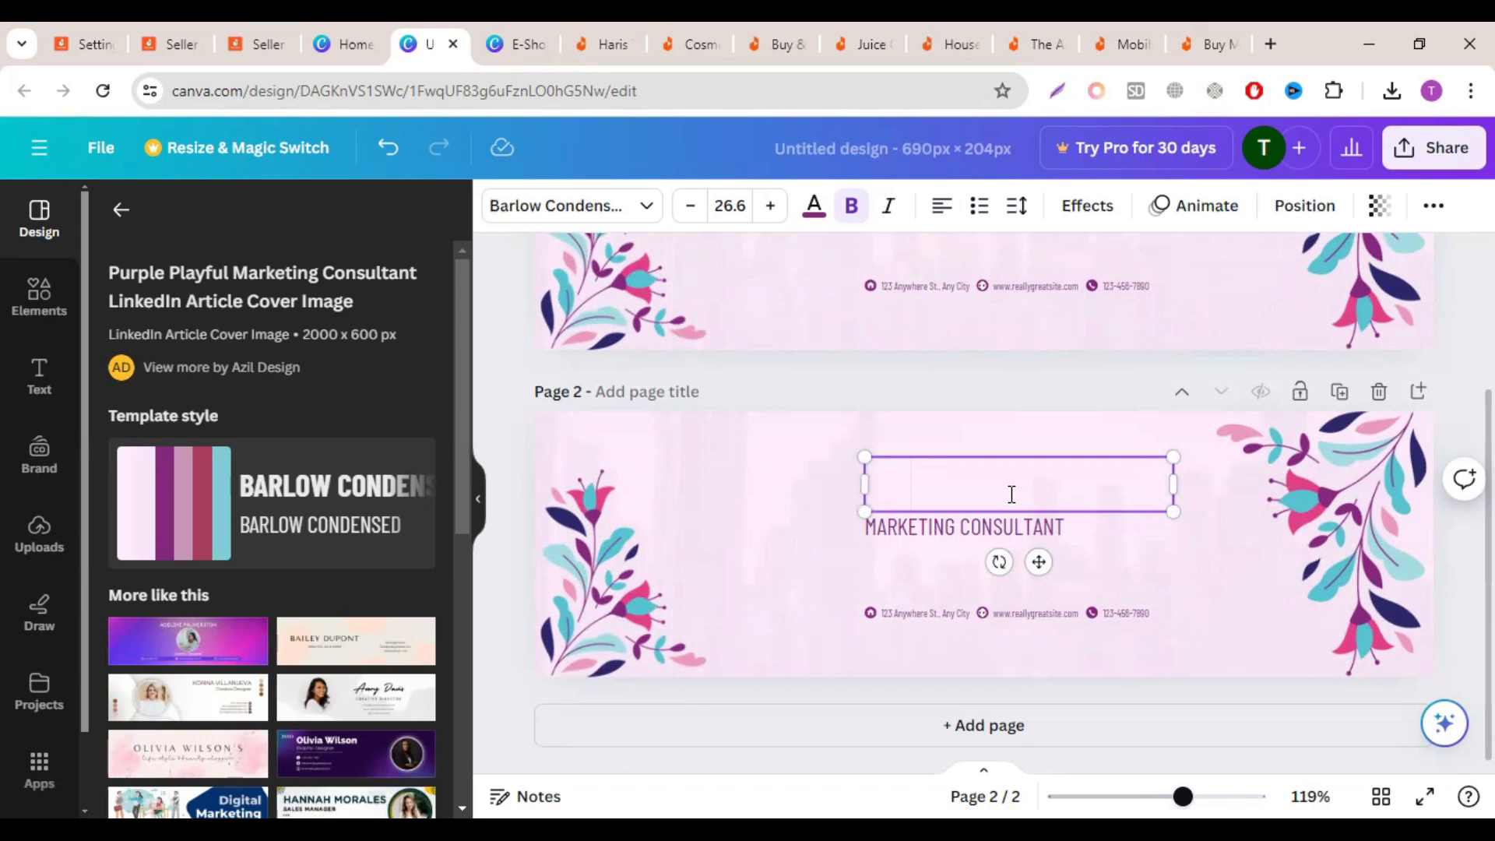
text(ONE STOP SHOP)
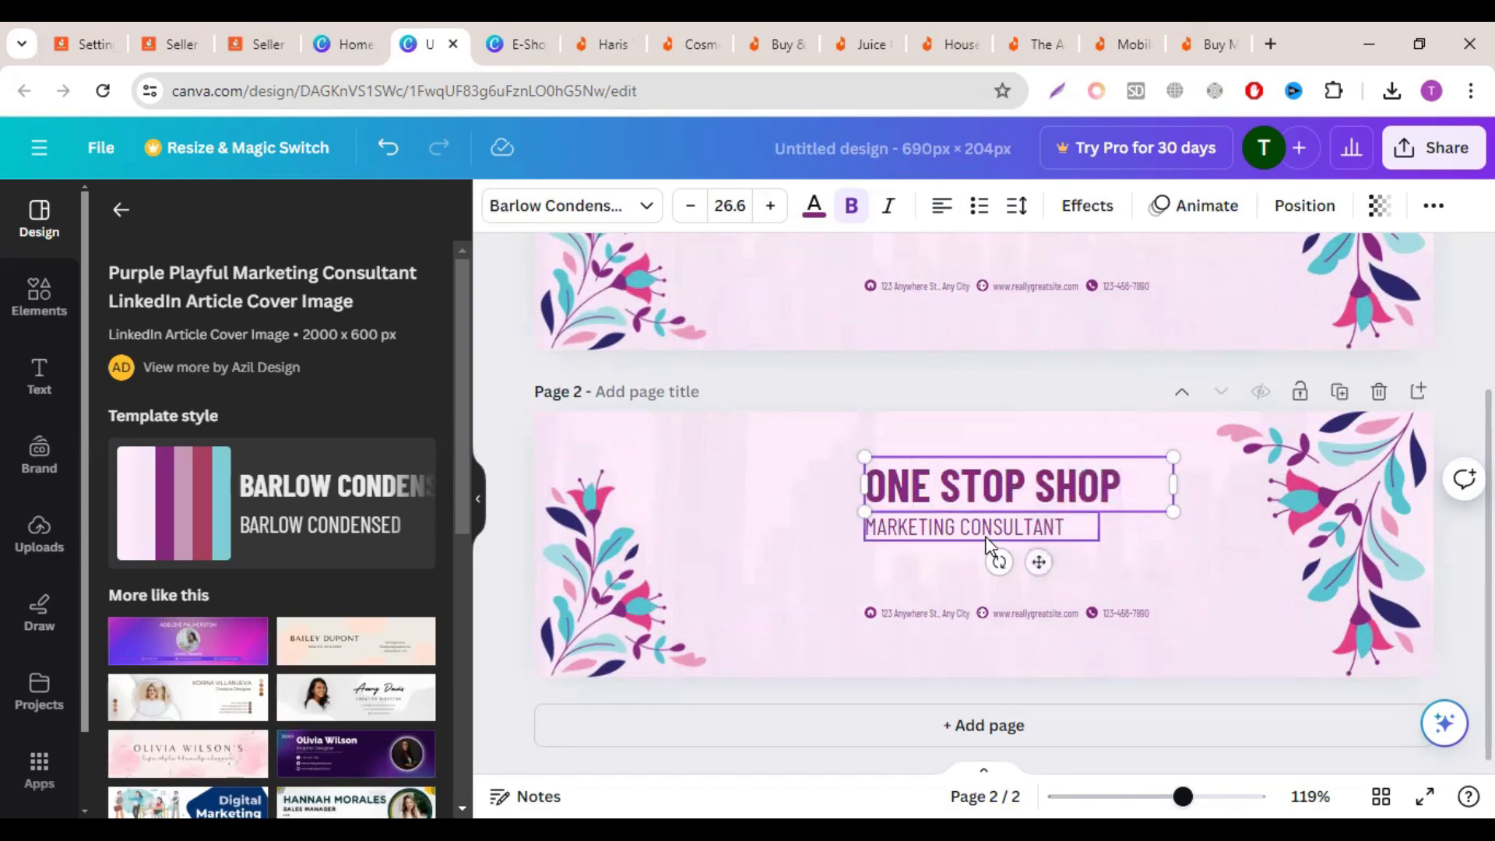
Step: Duplicate page 2, clear the headline on the copy, and replace its "MARKETING CONSULTANT" subtitle with "ONE STOP SHOP"
double_click(987, 474)
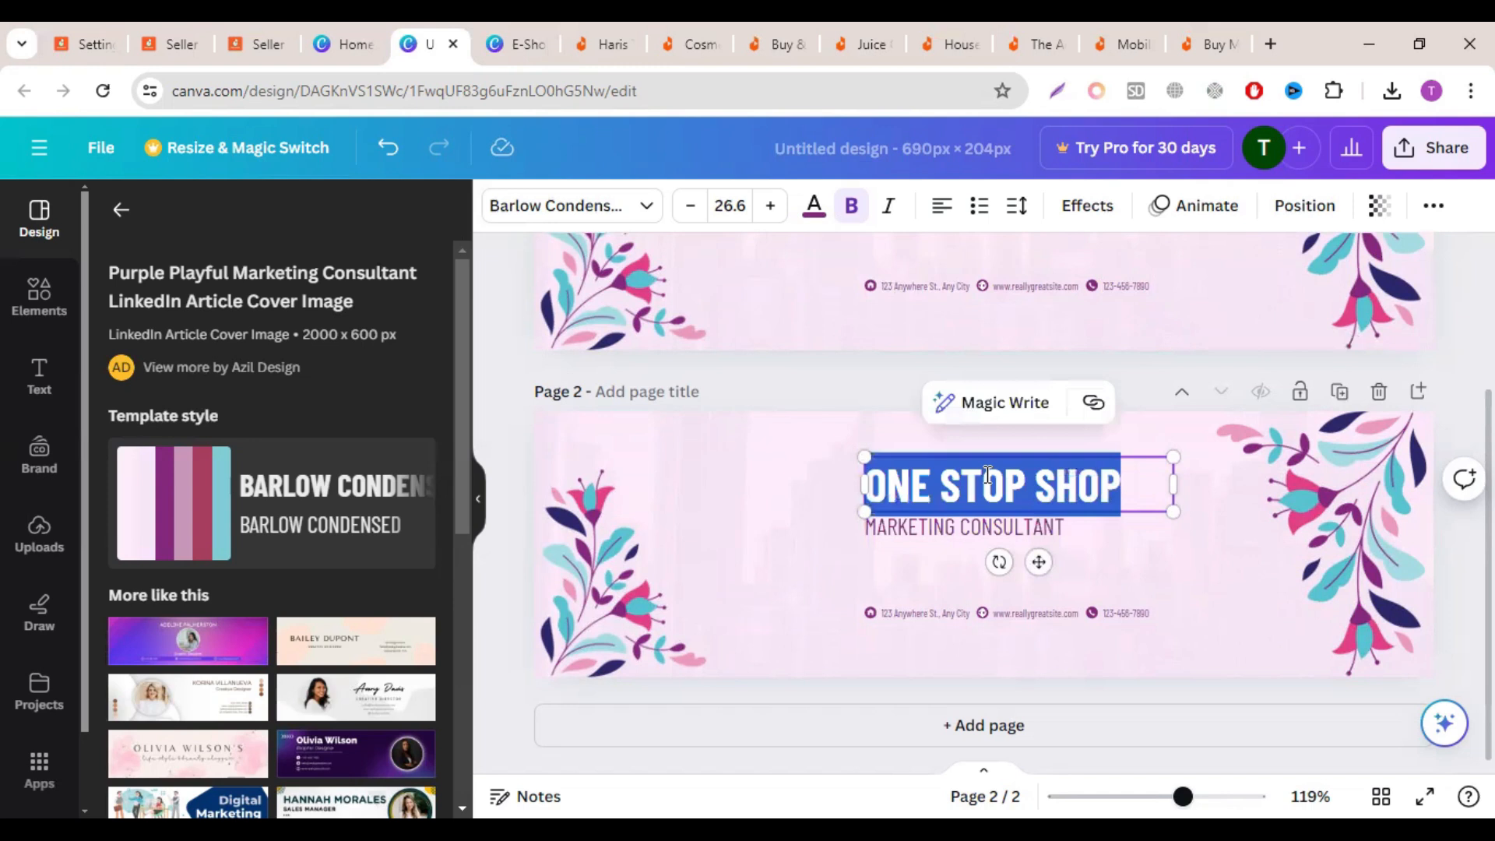
click(1339, 392)
double_click(954, 488)
key(ctrl+c)
key(BackSpace)
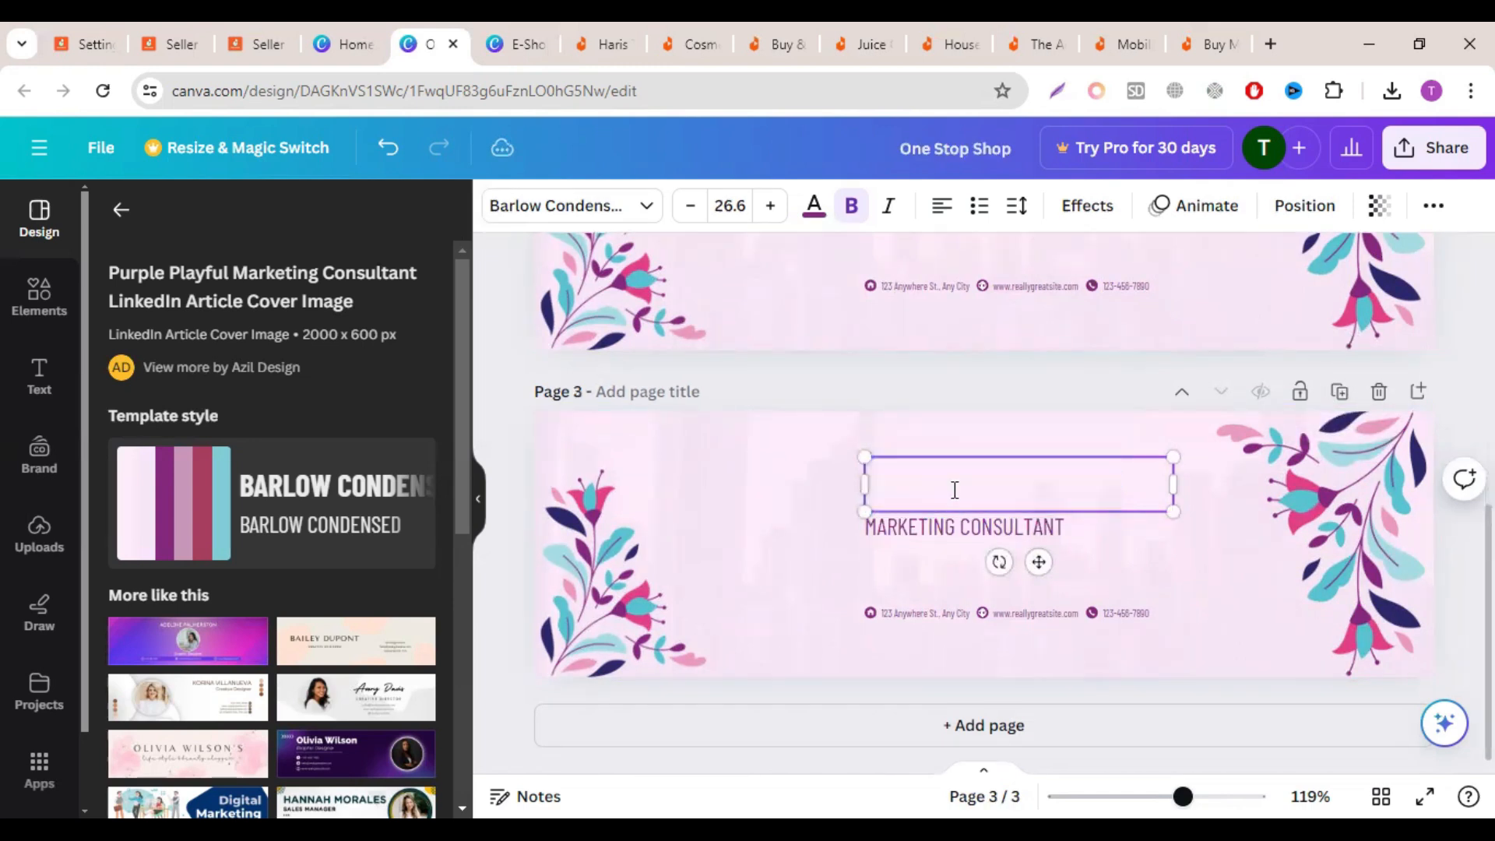
click(954, 527)
click(954, 527)
key(ctrl+v)
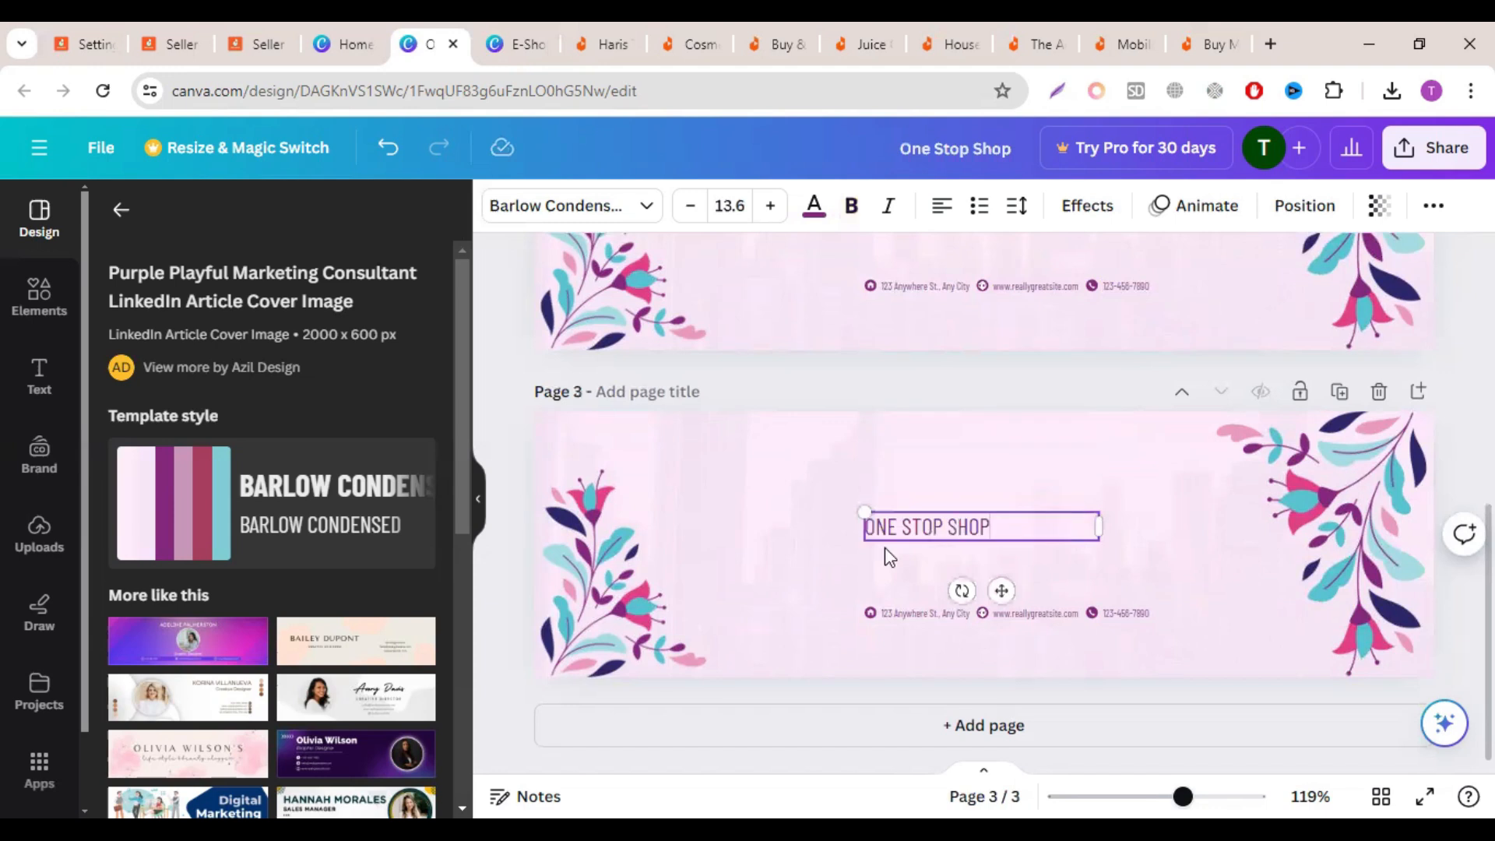
Step: Move the "ONE STOP SHOP" line slightly down and to the right on page 3, and duplicate that page
click(510, 512)
click(932, 529)
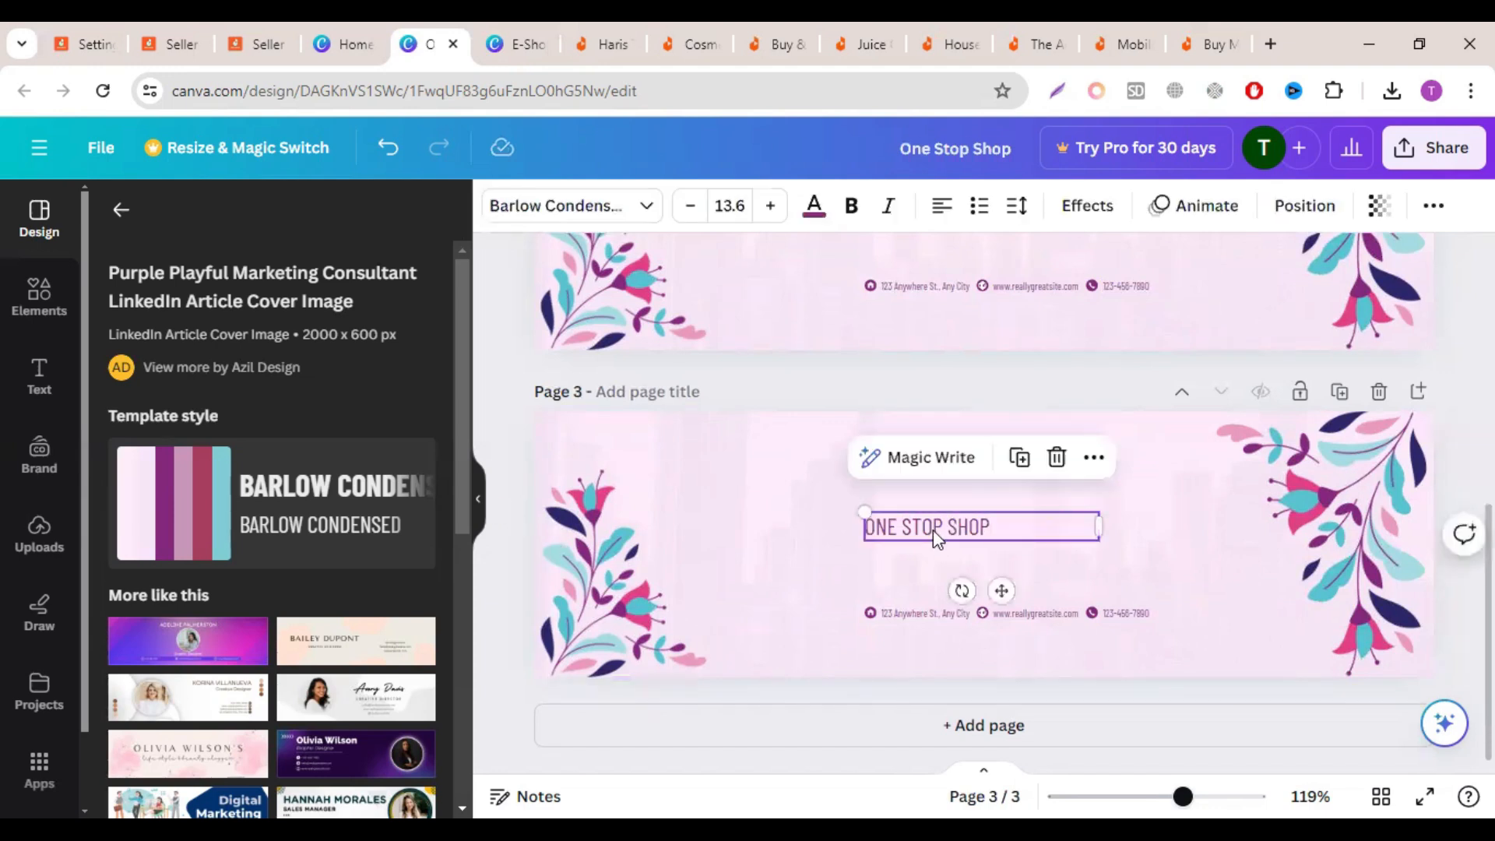
drag(917, 520, 951, 540)
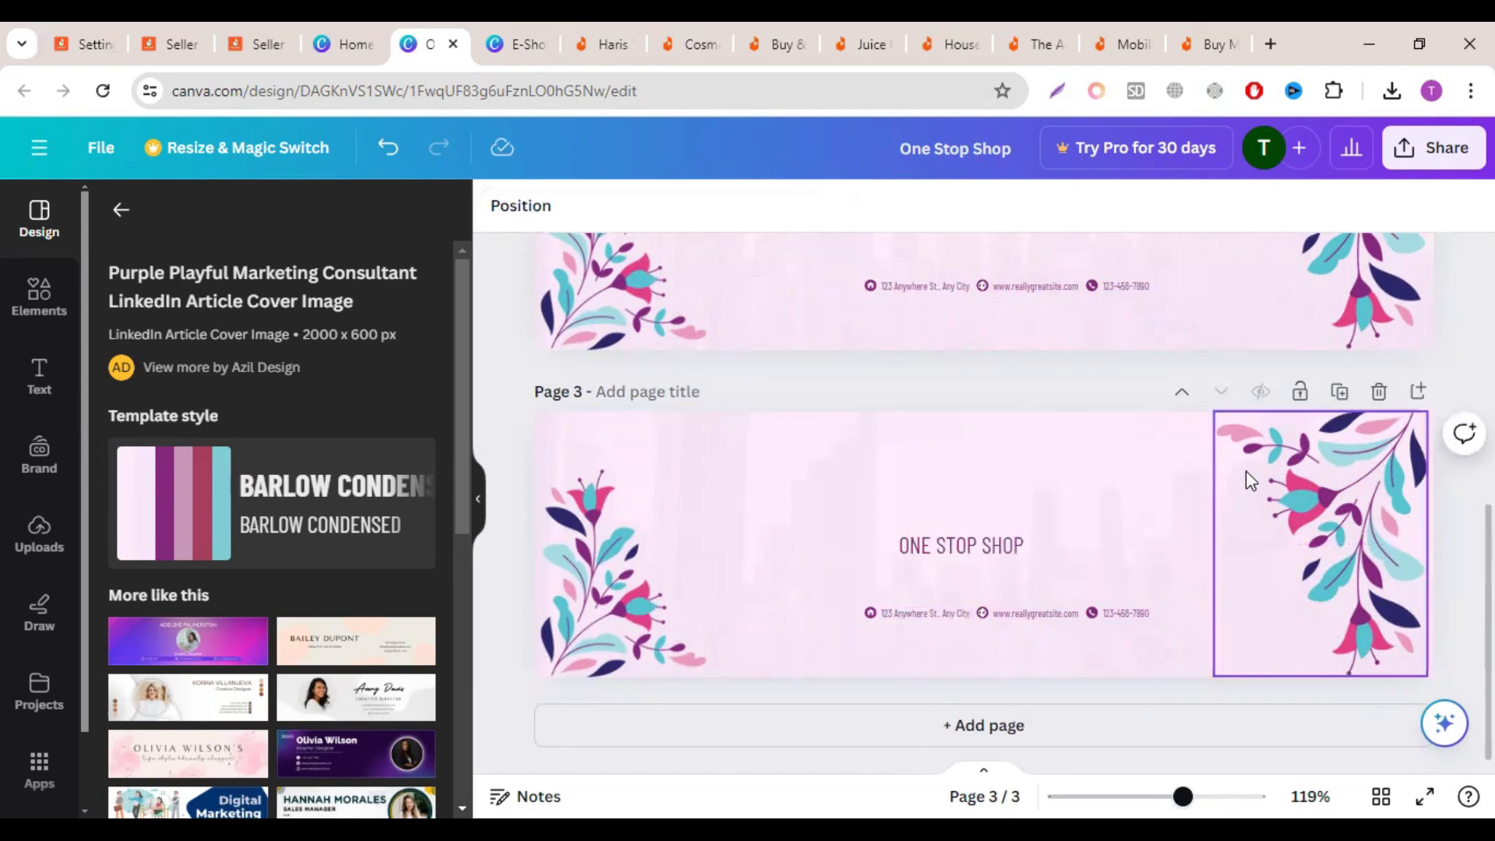
click(1338, 391)
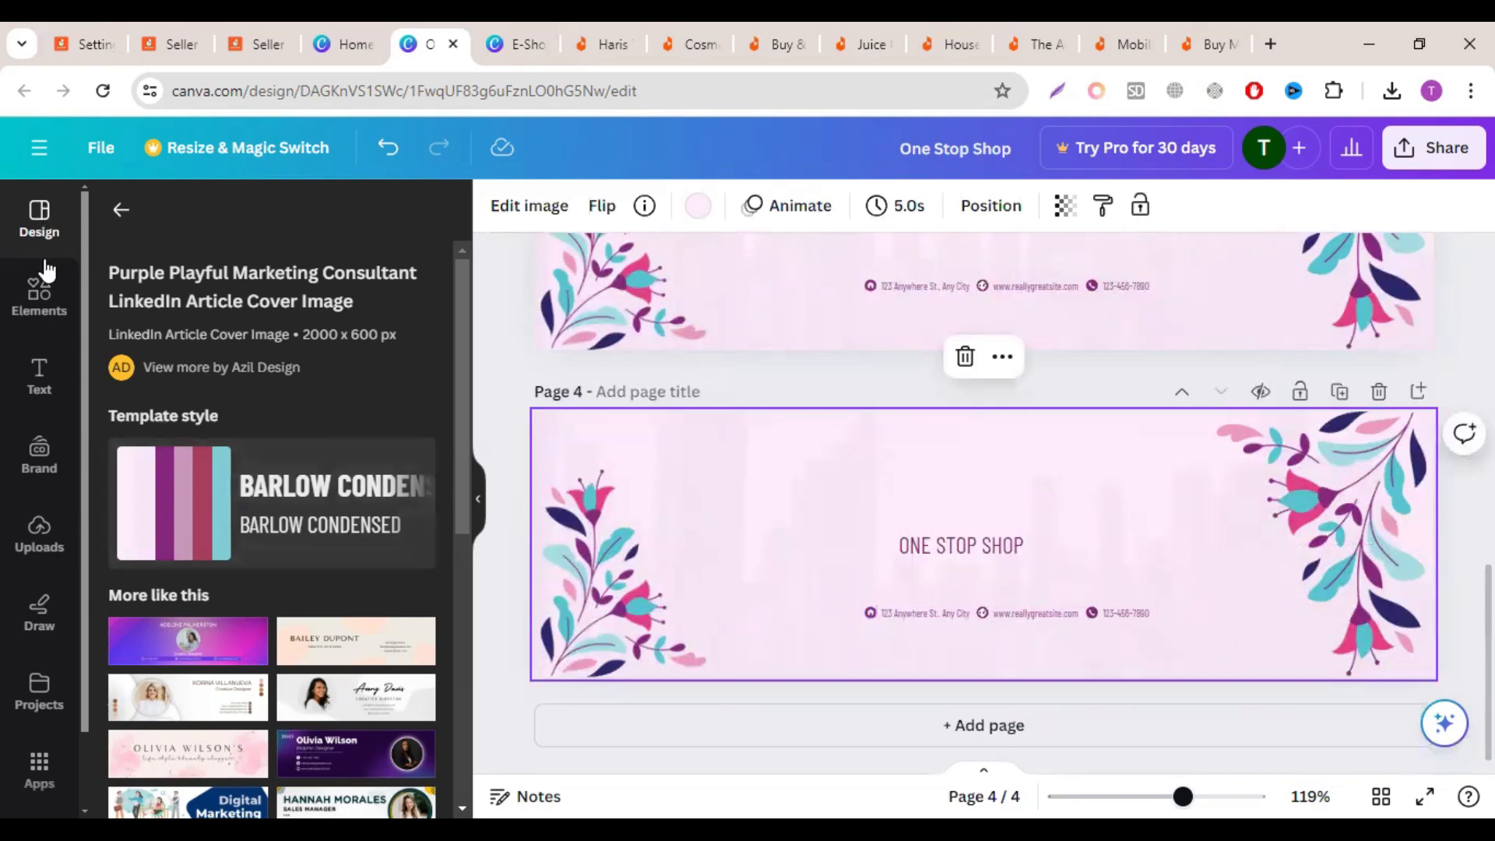
Step: Search the graphics for "Instagram icon", add the red outlined icon to page 4, and place it left of "ONE STOP SHOP"
click(41, 297)
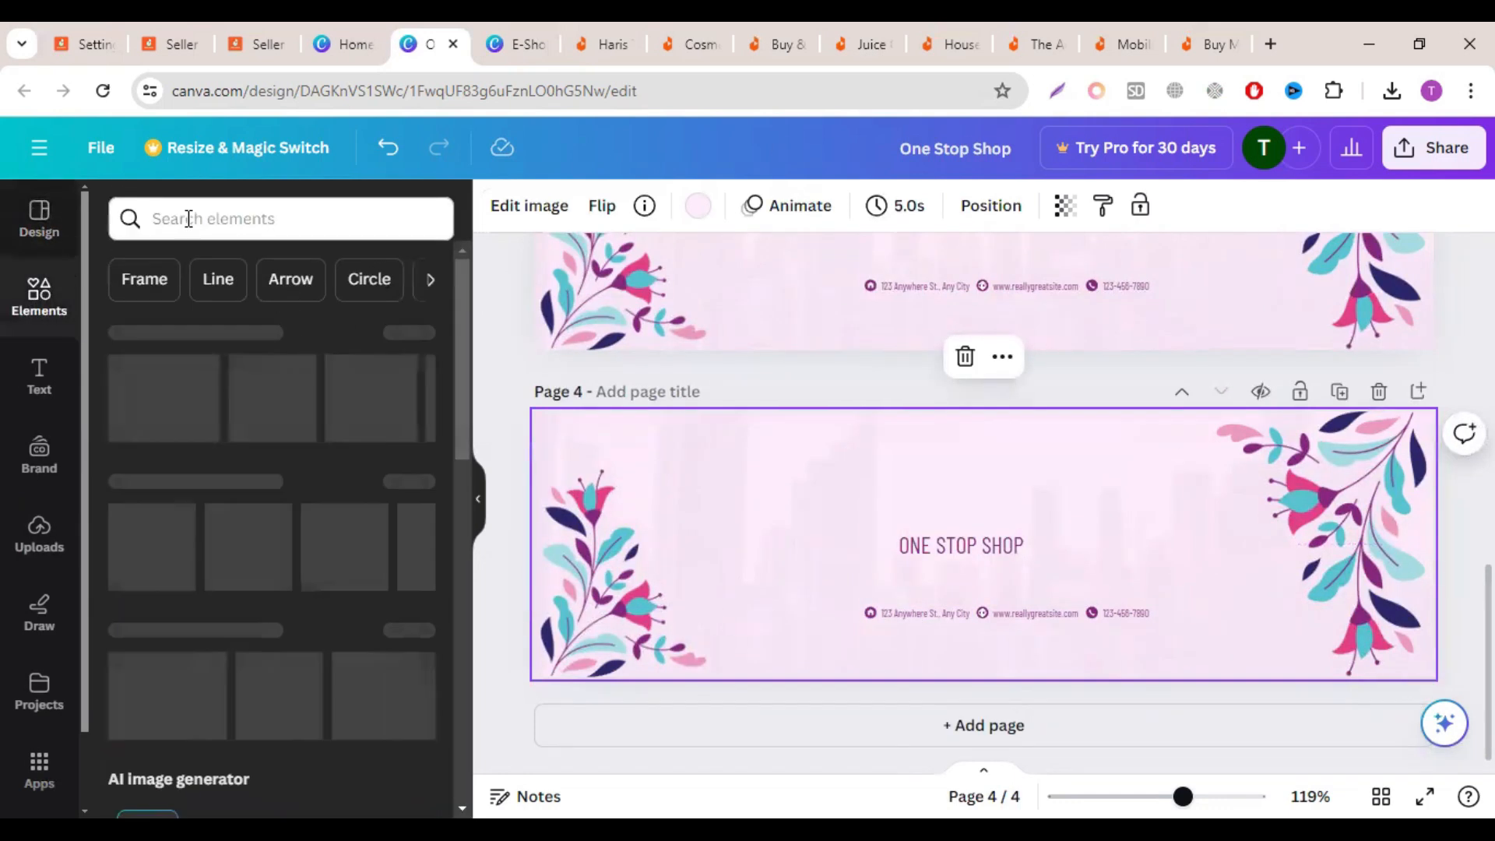
click(296, 215)
text(ins)
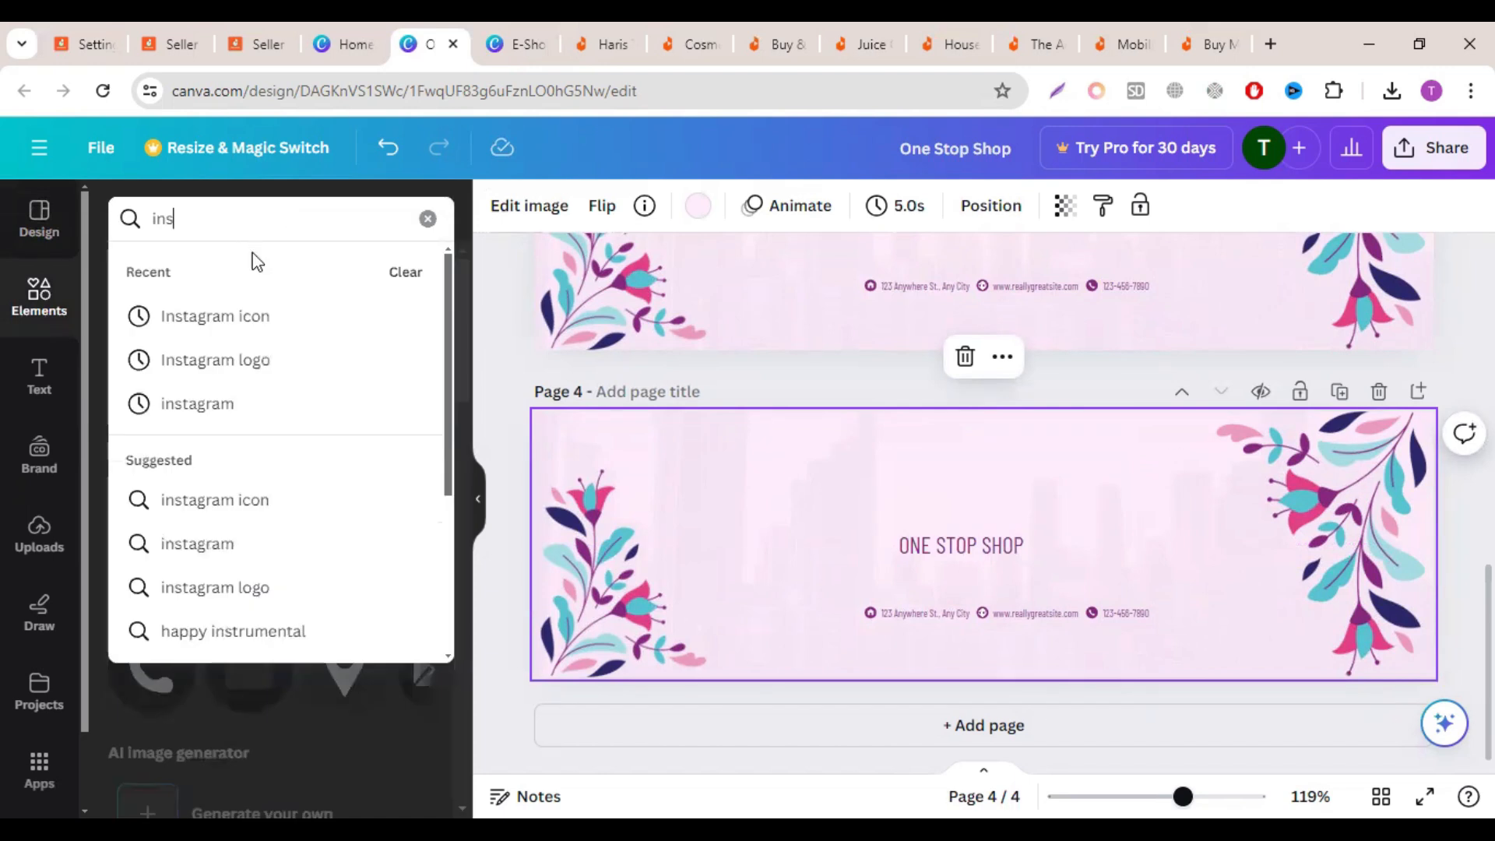
click(248, 319)
click(187, 270)
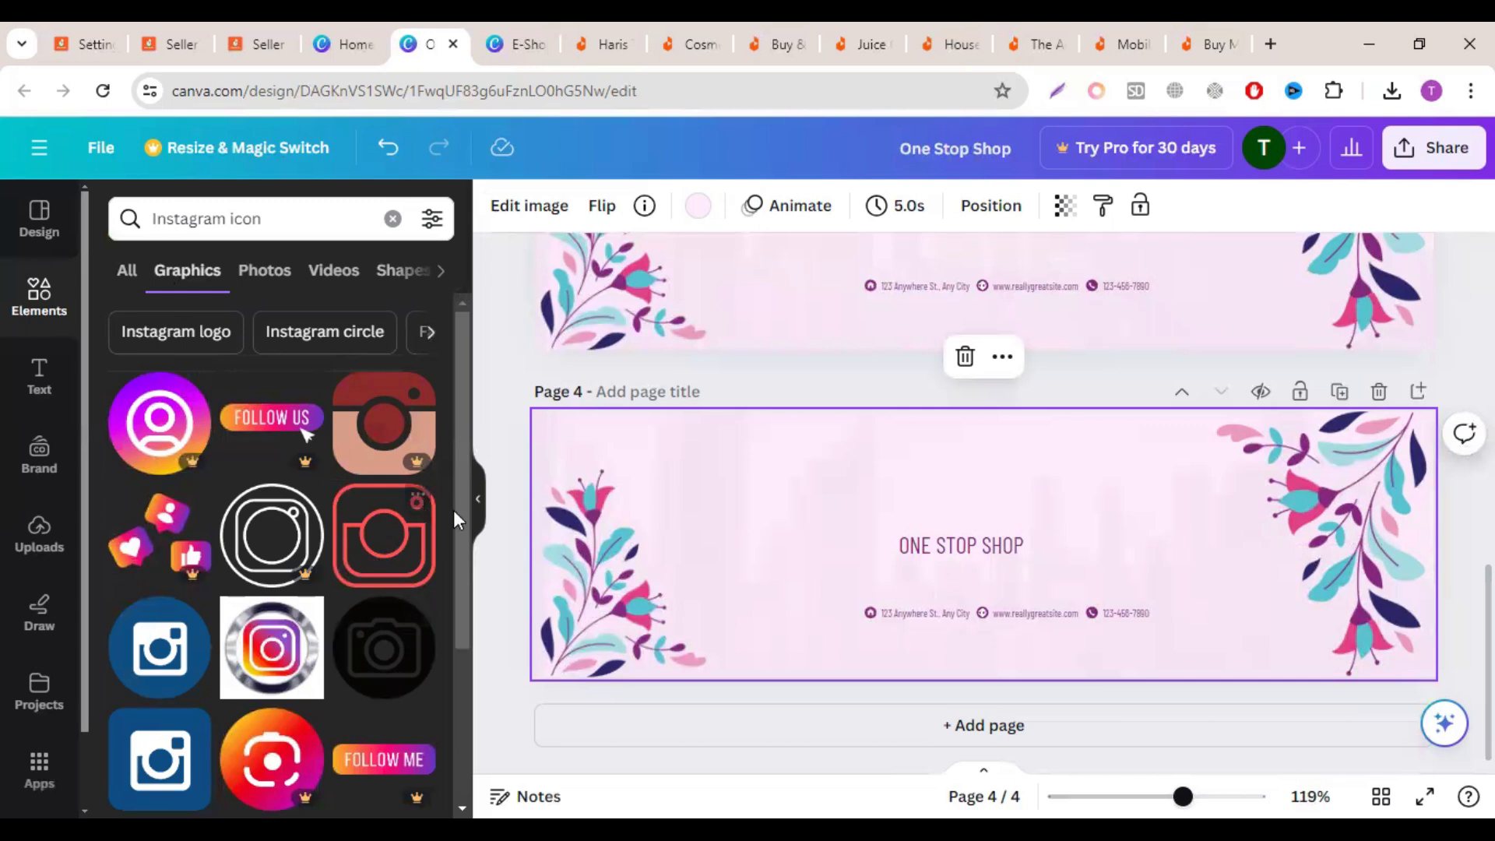
click(427, 518)
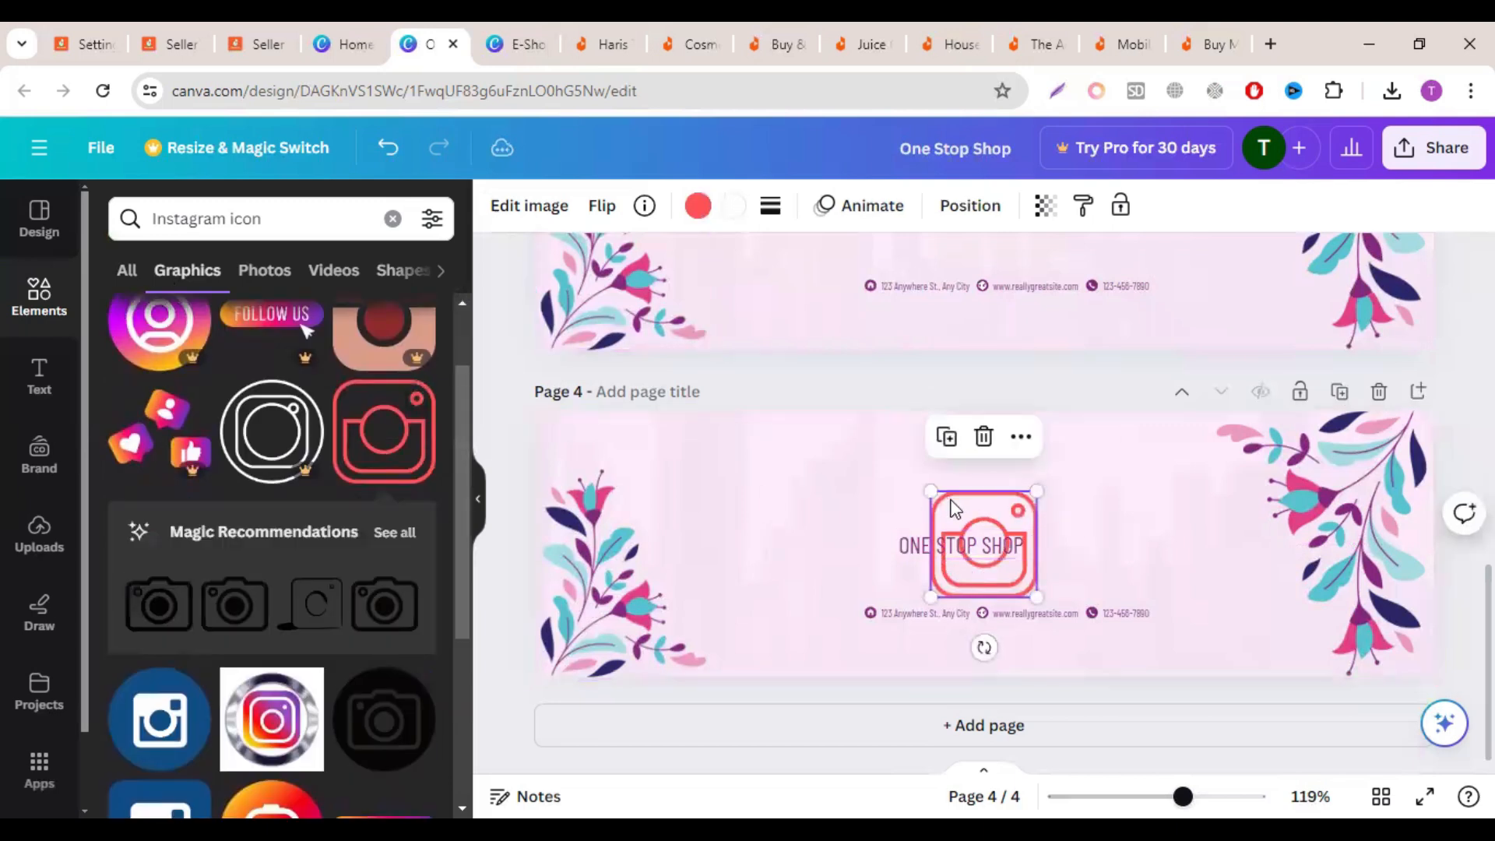
drag(951, 506, 729, 527)
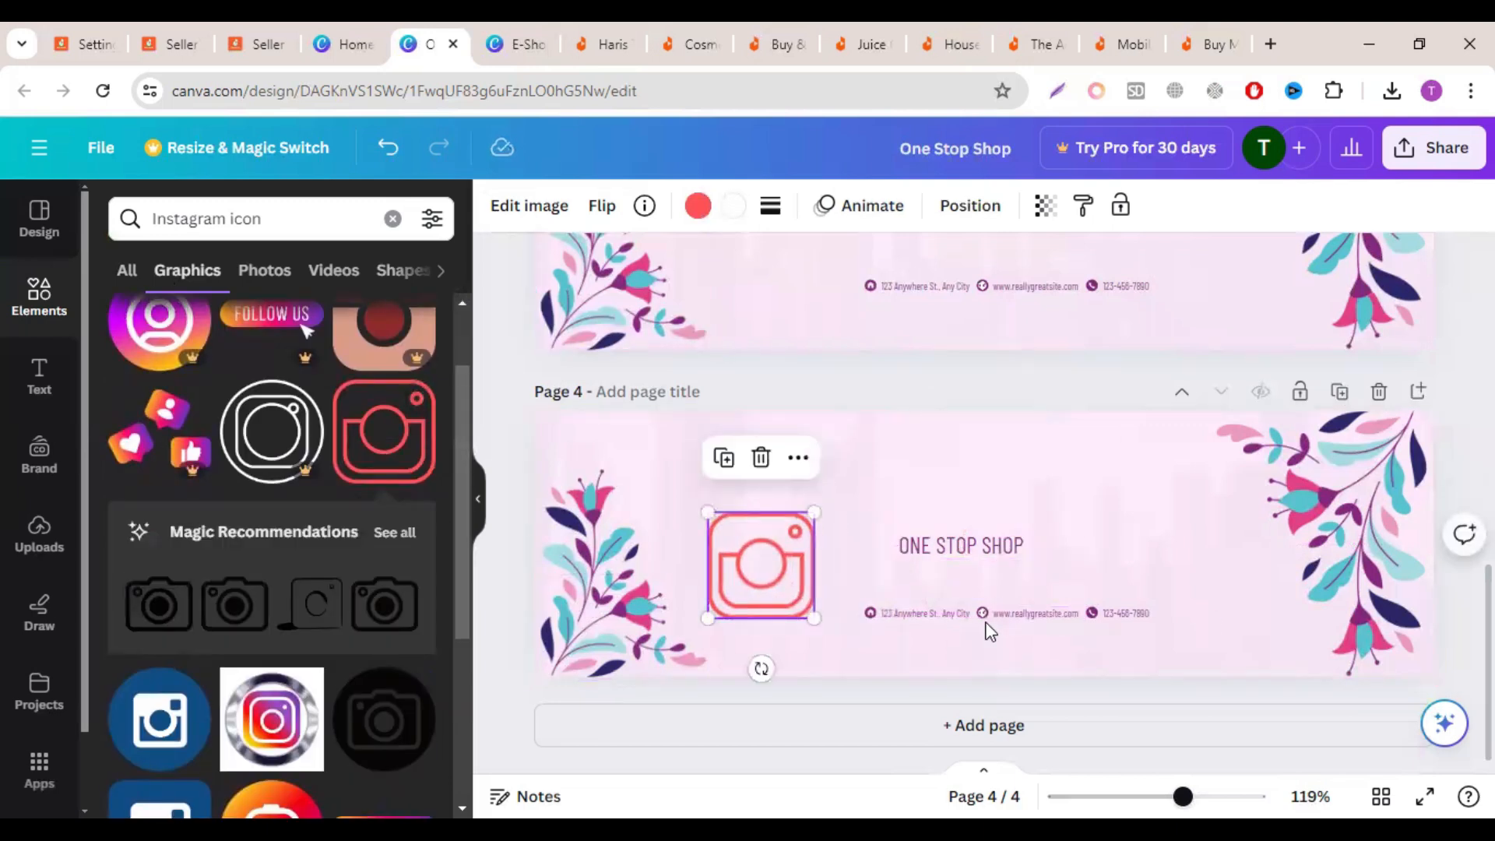
Step: Delete the placeholder website and phone number, together with their icons, from page 4
click(1004, 612)
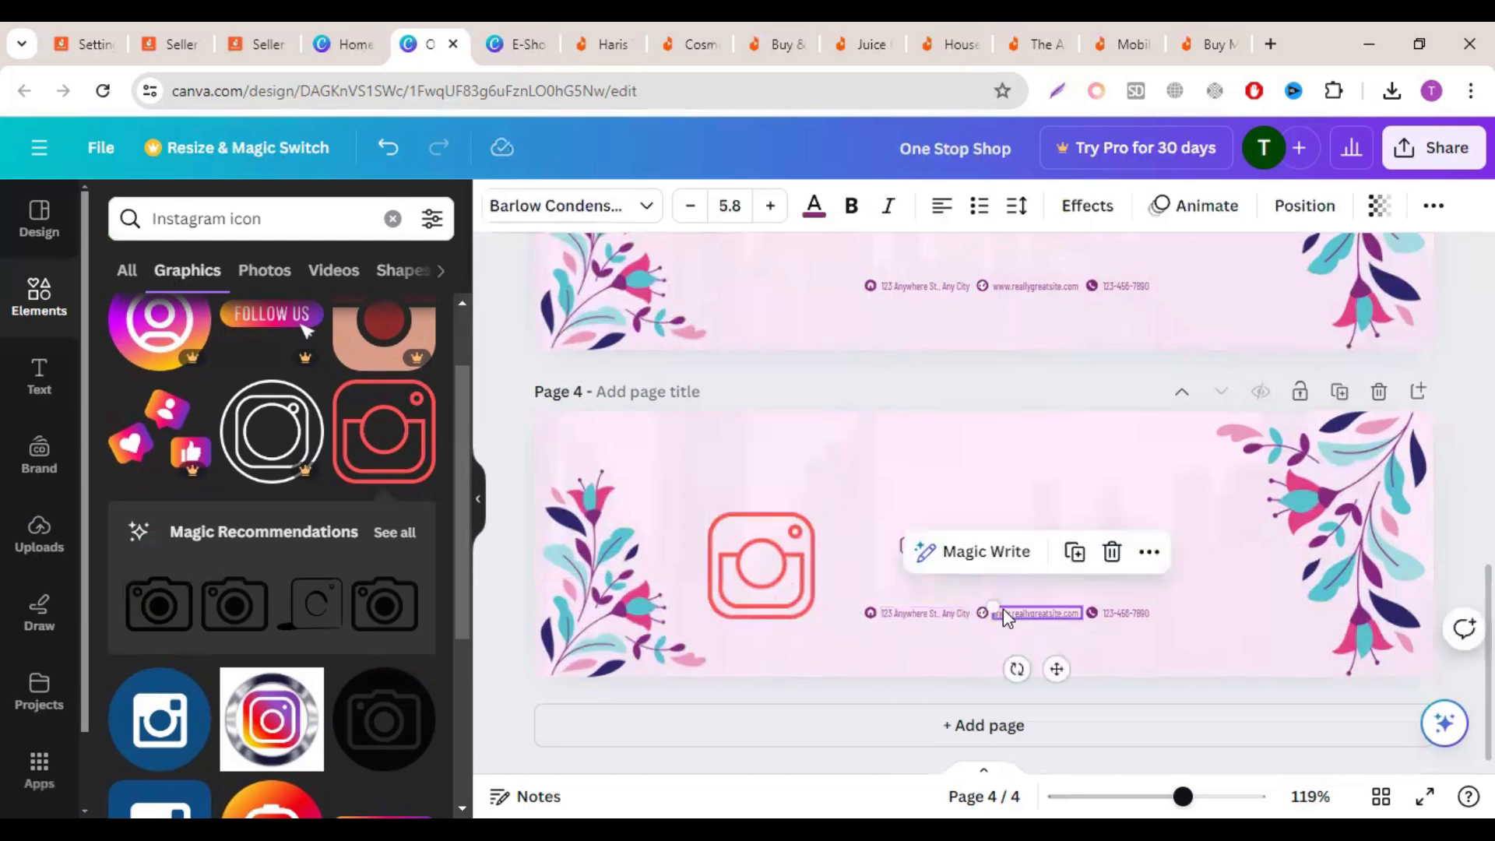
click(1114, 566)
click(1109, 610)
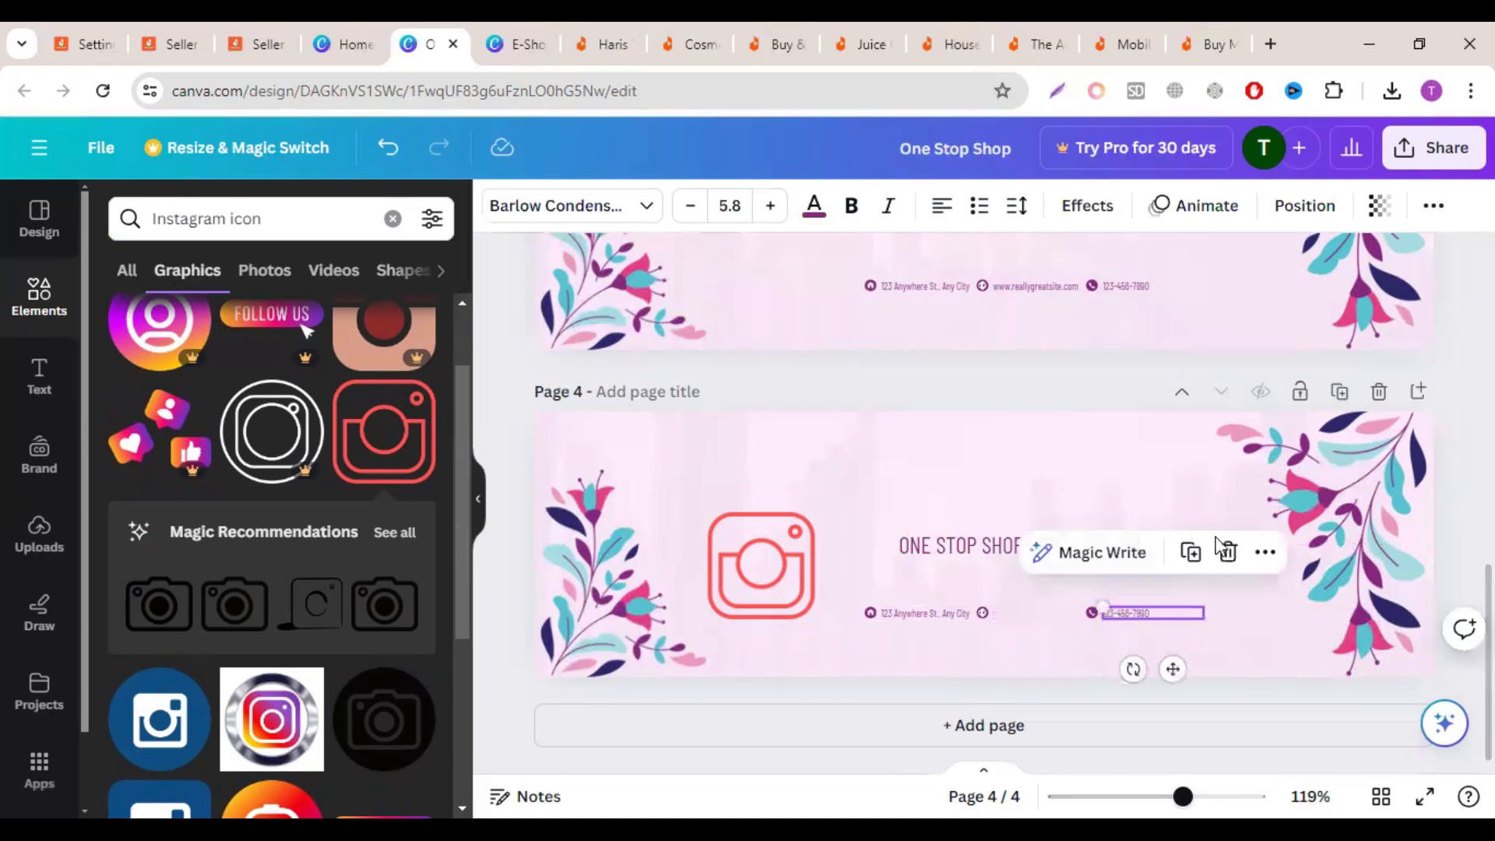
click(1226, 552)
click(1091, 612)
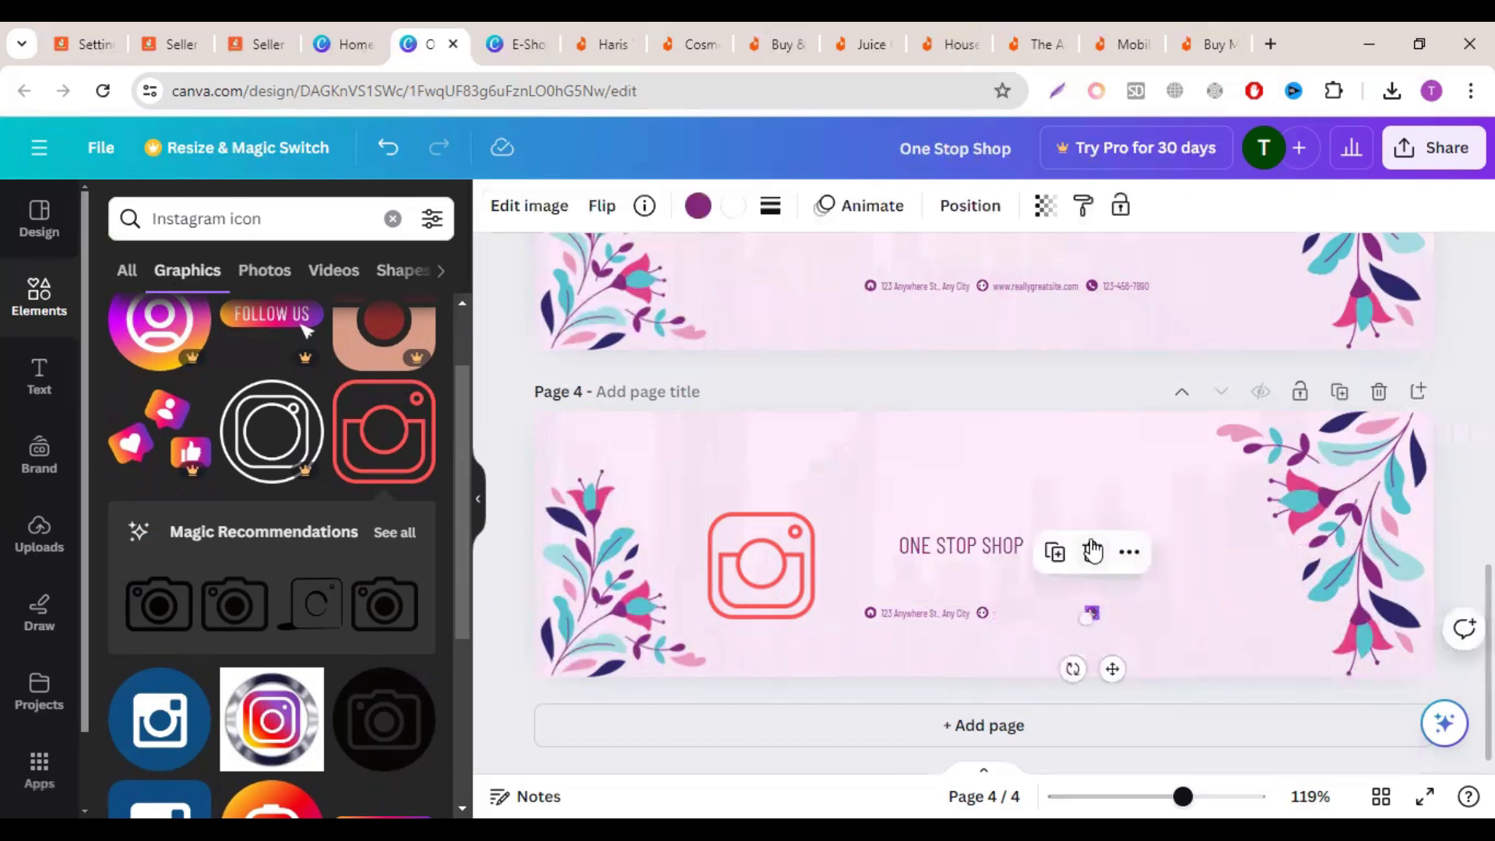
click(1092, 550)
click(980, 613)
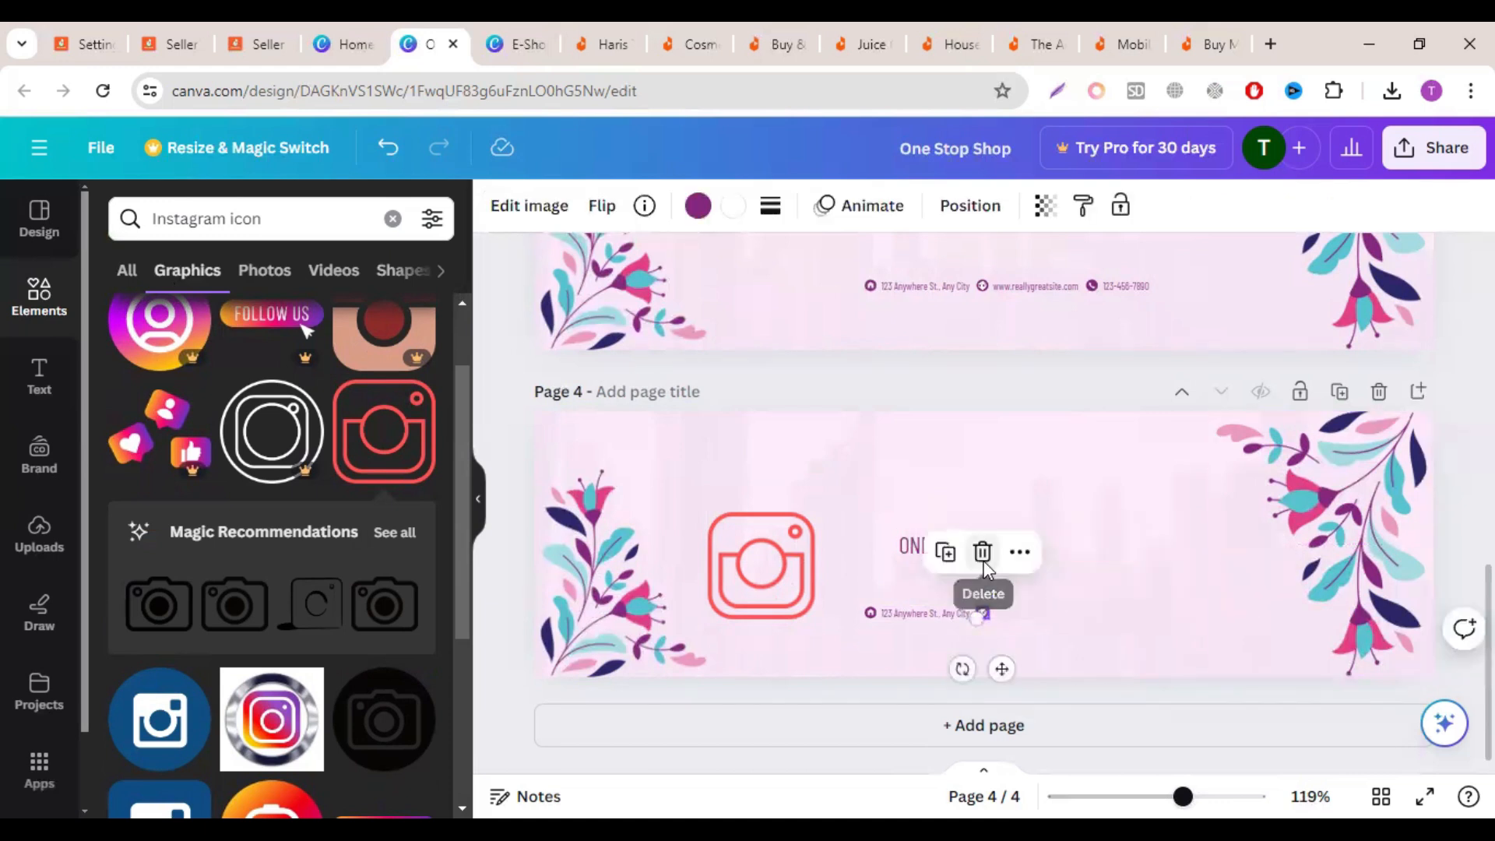
click(983, 569)
Step: Shrink the Instagram icon to about the size of the small home icon and recolour it purple, #83277e
click(871, 616)
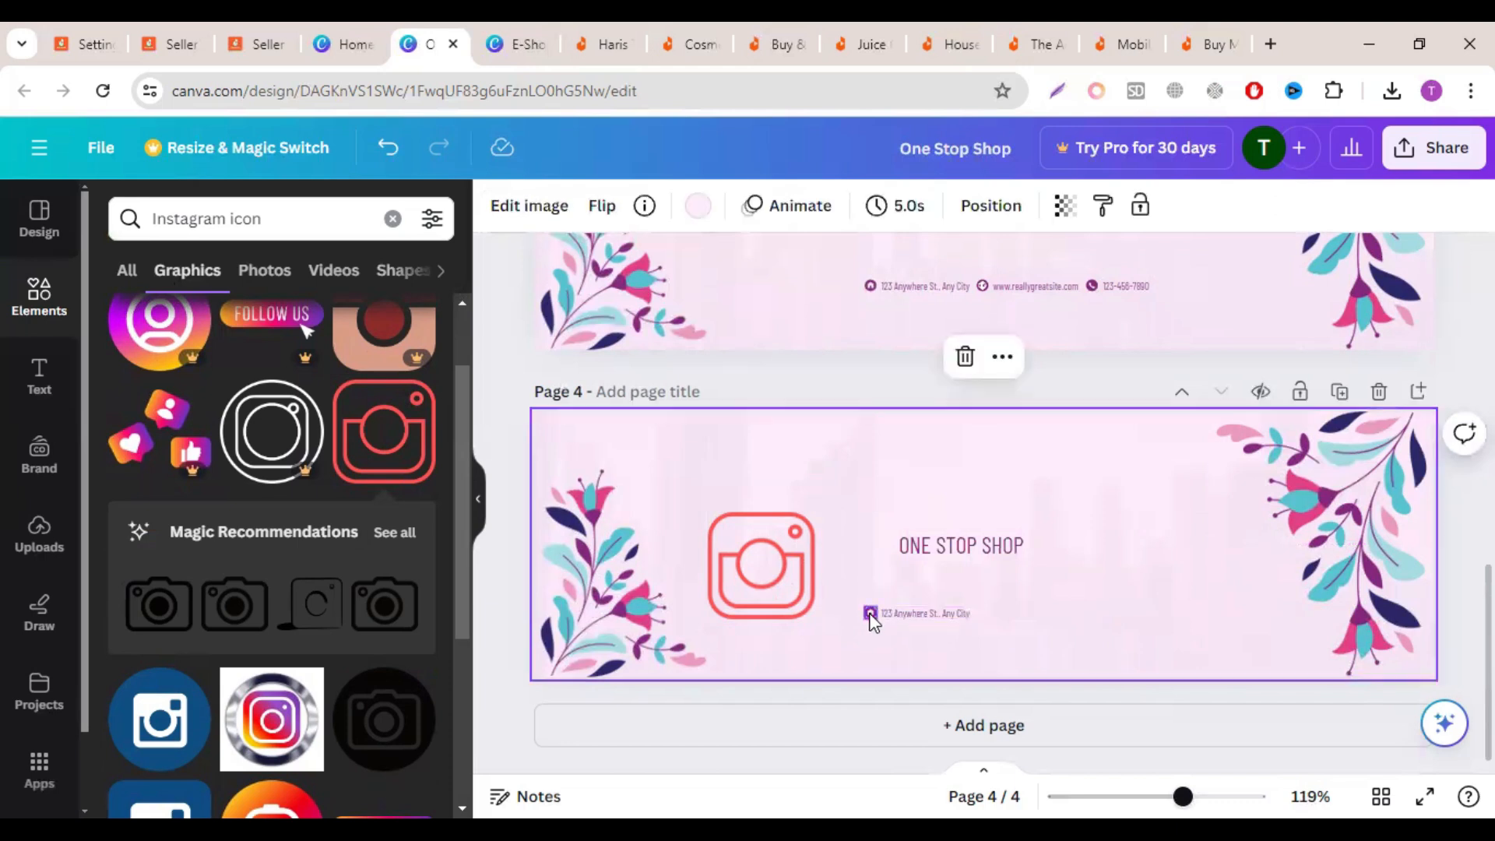
click(871, 615)
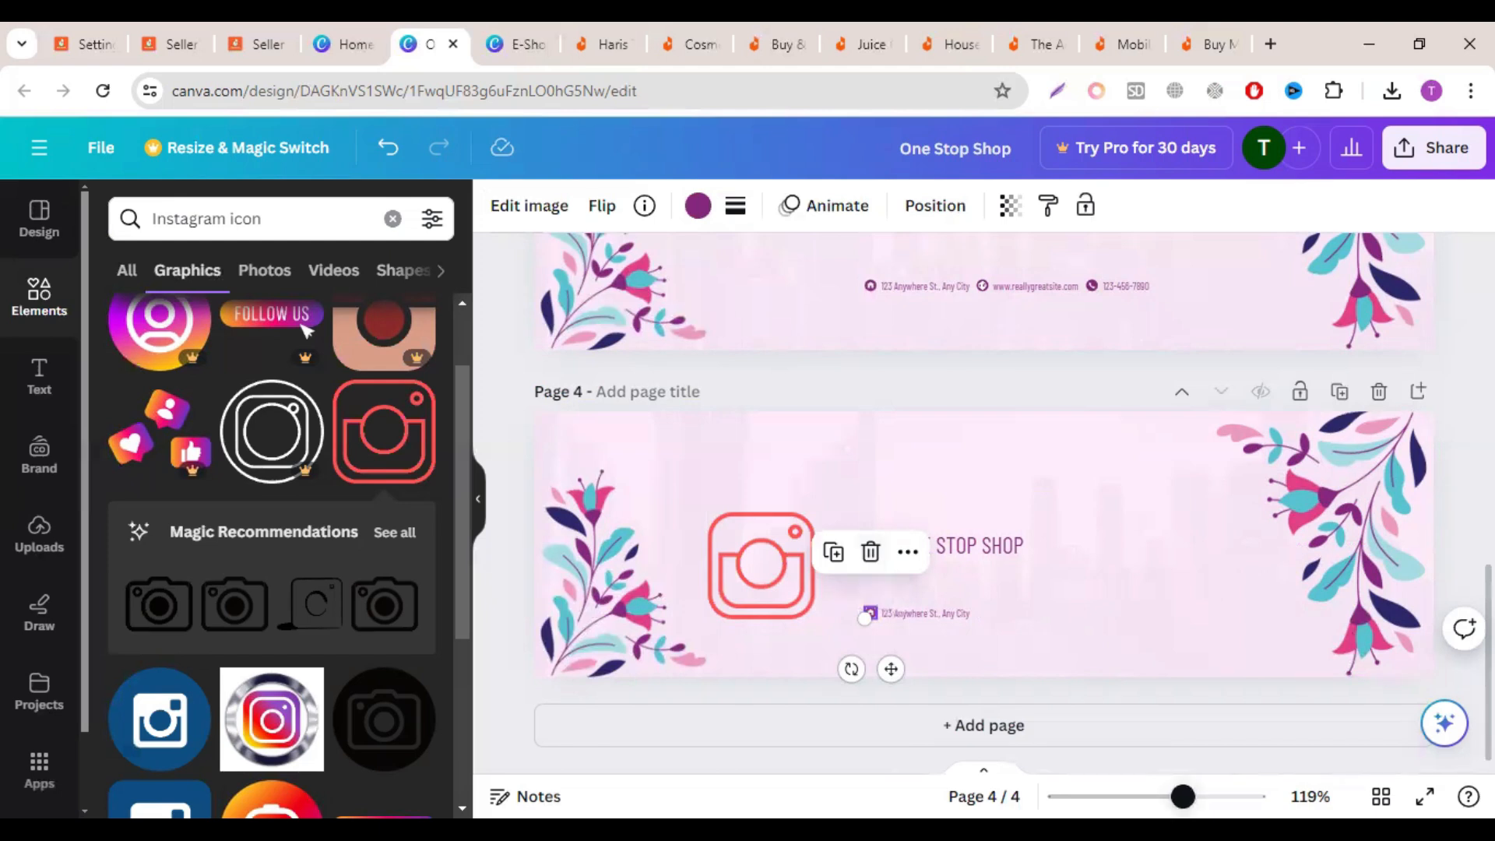
scroll(968, 482, up, 3)
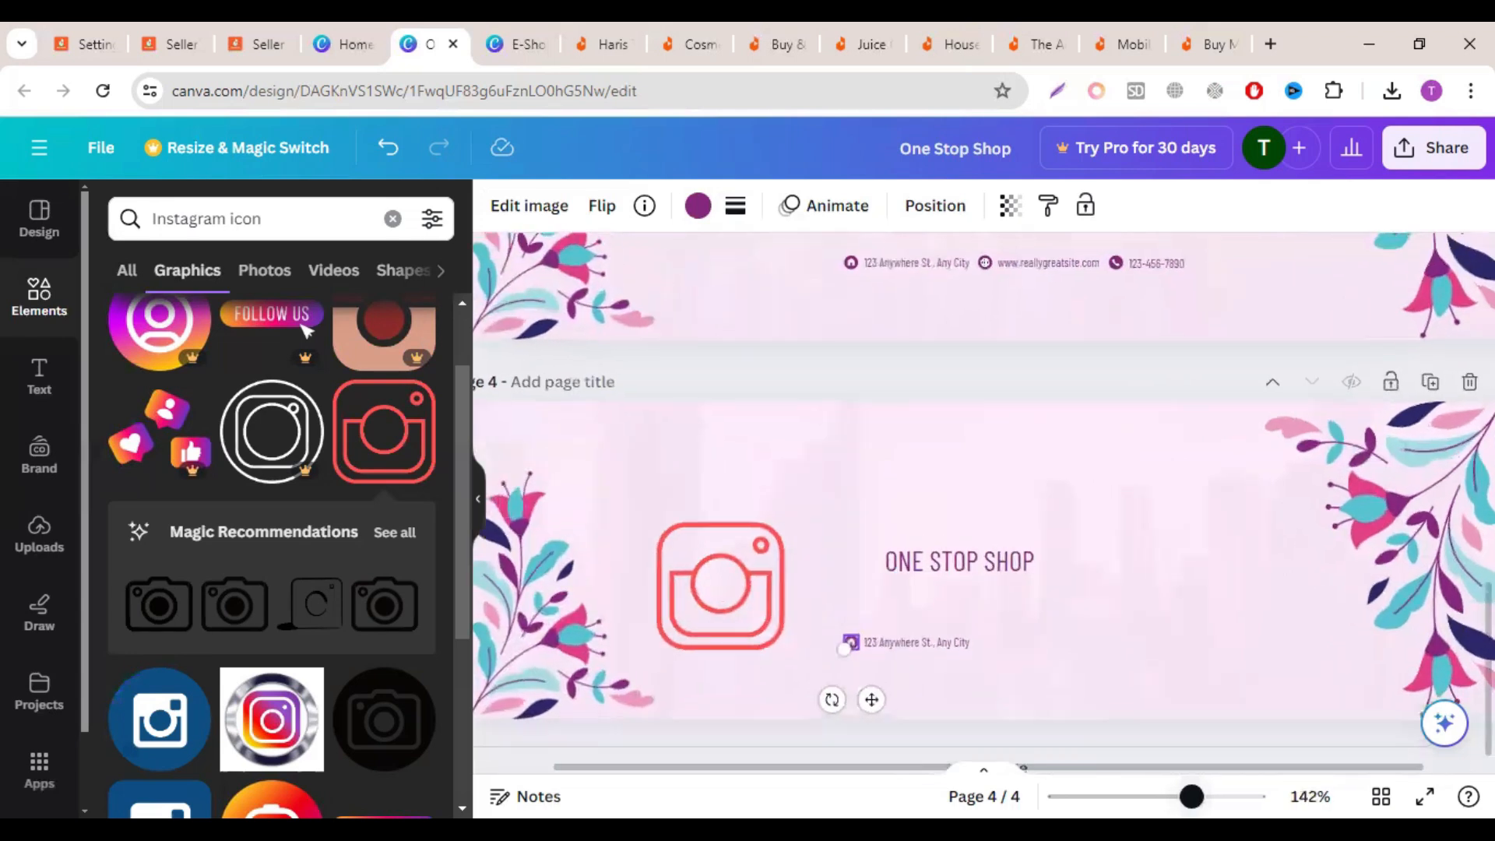
scroll(968, 483, down, 2)
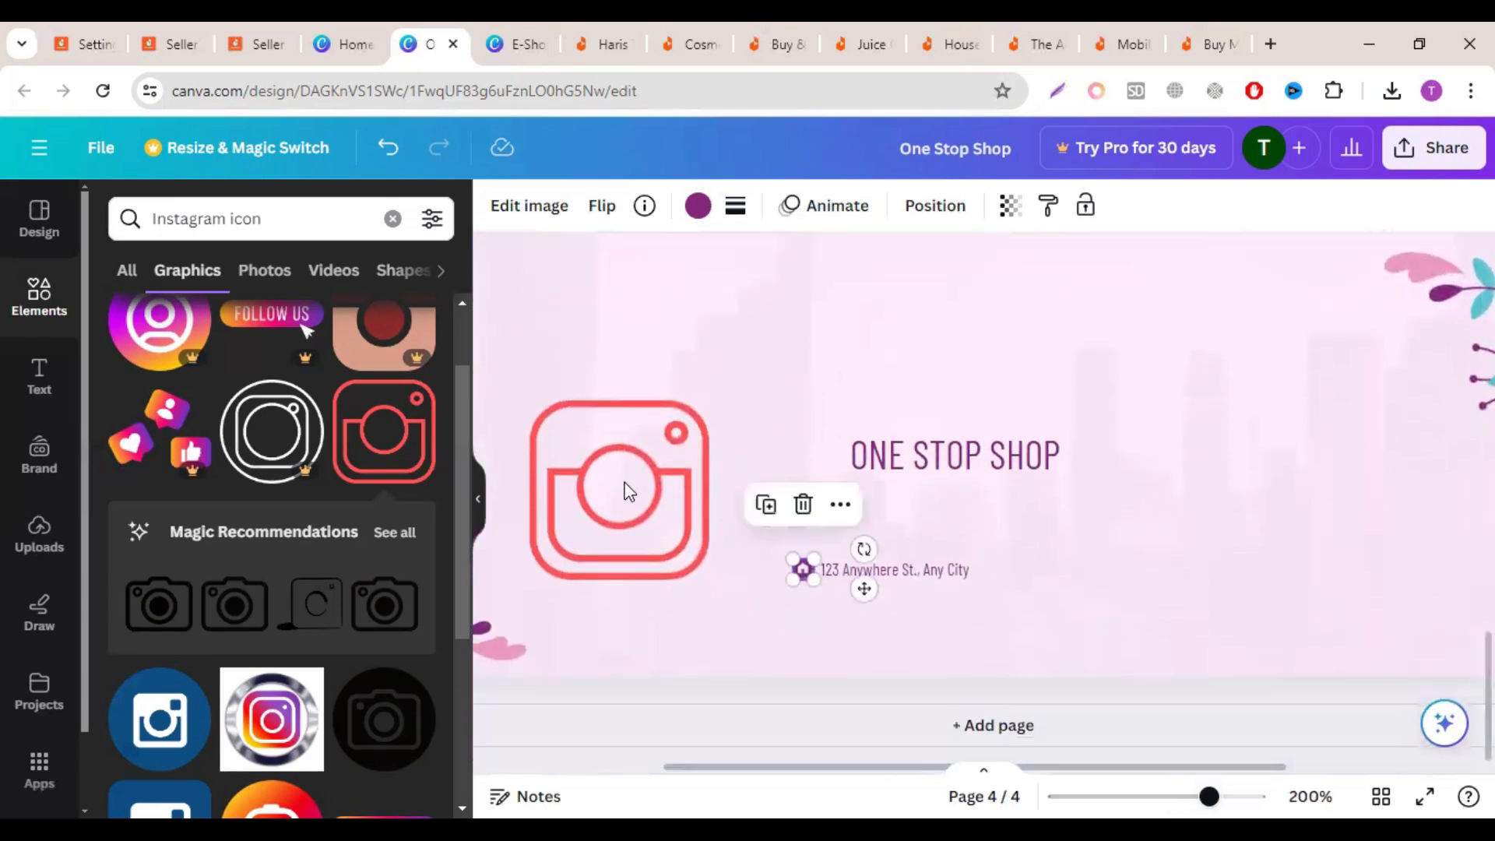
click(624, 486)
drag(624, 487, 615, 418)
drag(510, 343, 676, 497)
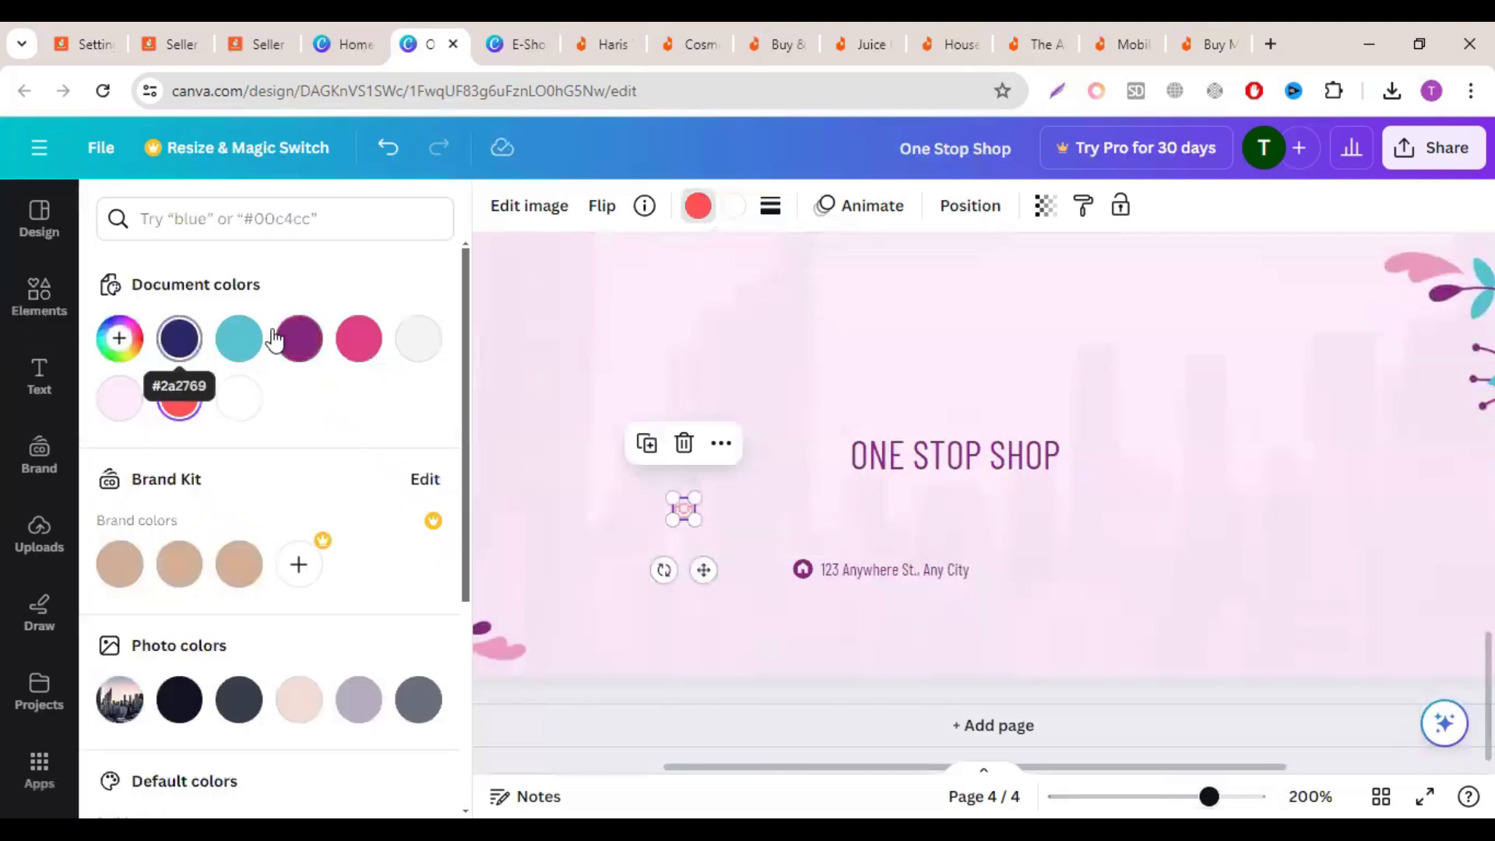
click(311, 343)
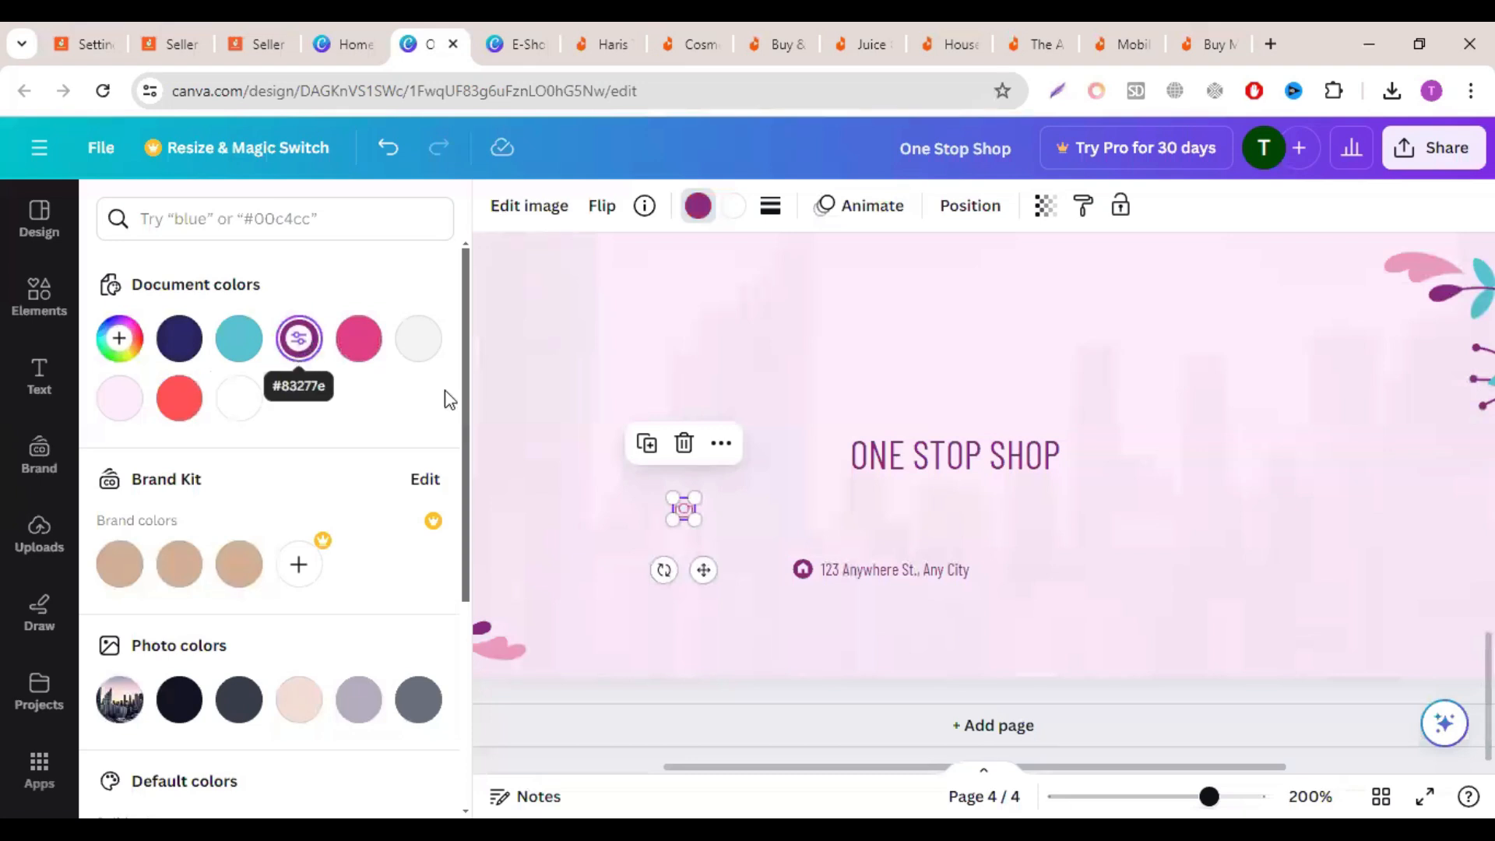
Step: Move the small Instagram icon next to the address line so that it lies exactly over the home icon
click(604, 467)
click(685, 514)
drag(687, 515, 751, 583)
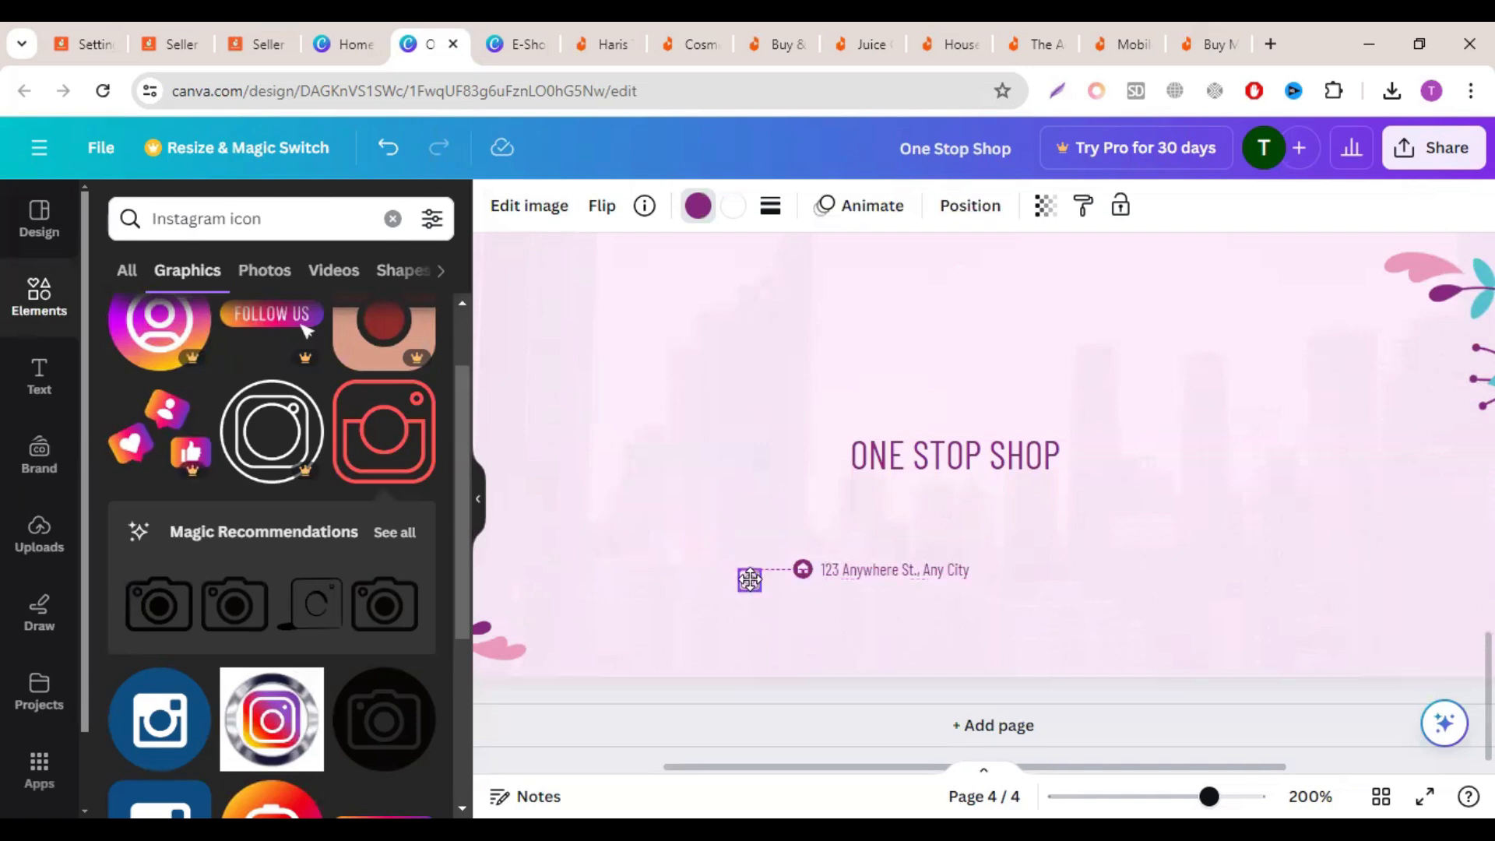
click(802, 569)
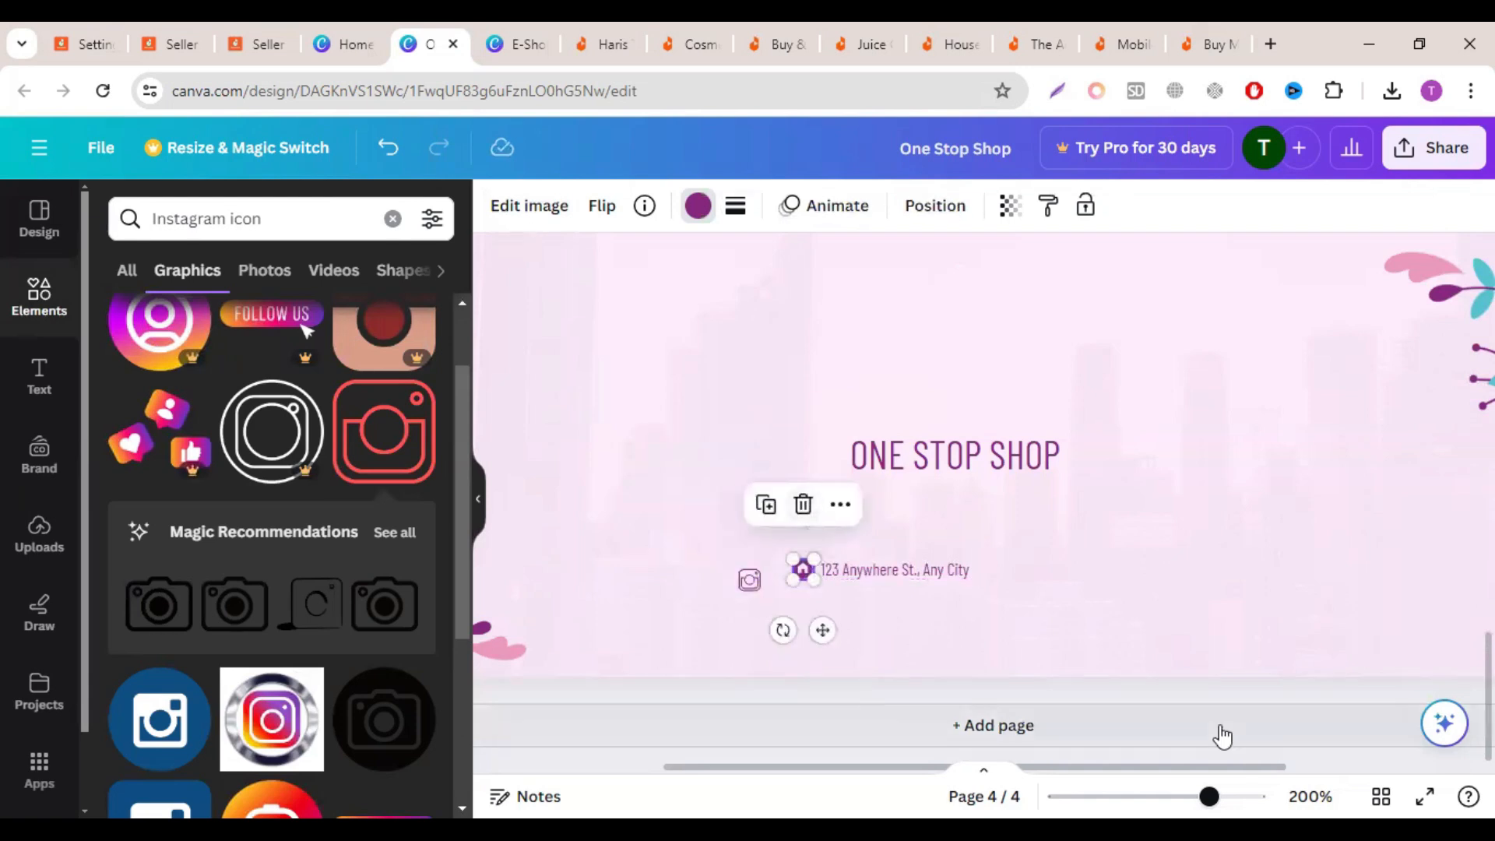
drag(1208, 796, 1237, 796)
drag(581, 693, 675, 685)
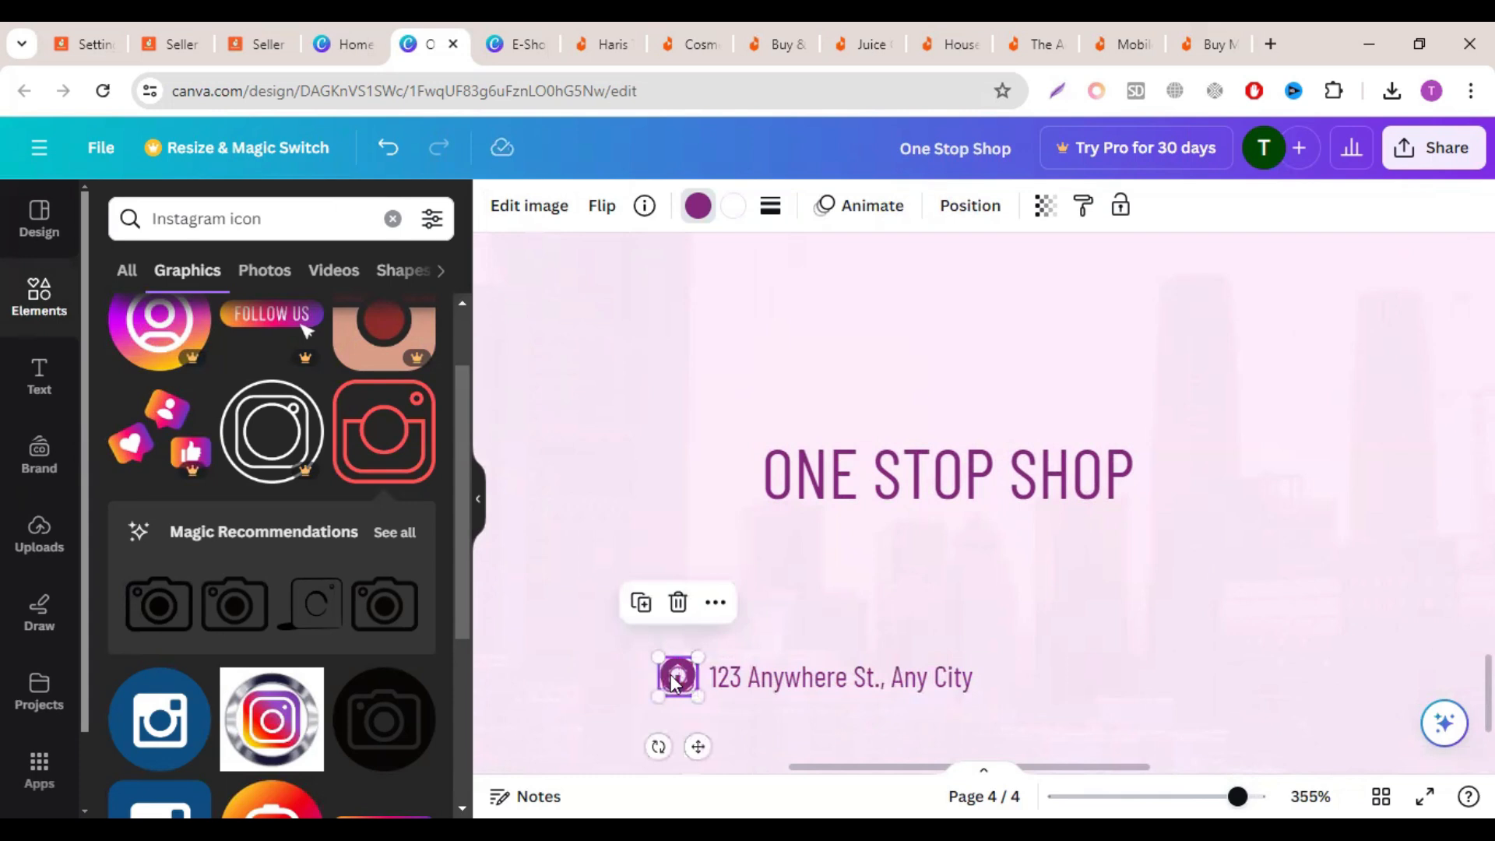
Step: Show the page's layers and delete the home icon lying beneath the Instagram icon
right_click(671, 676)
click(578, 629)
right_click(690, 688)
mouse_move(761, 501)
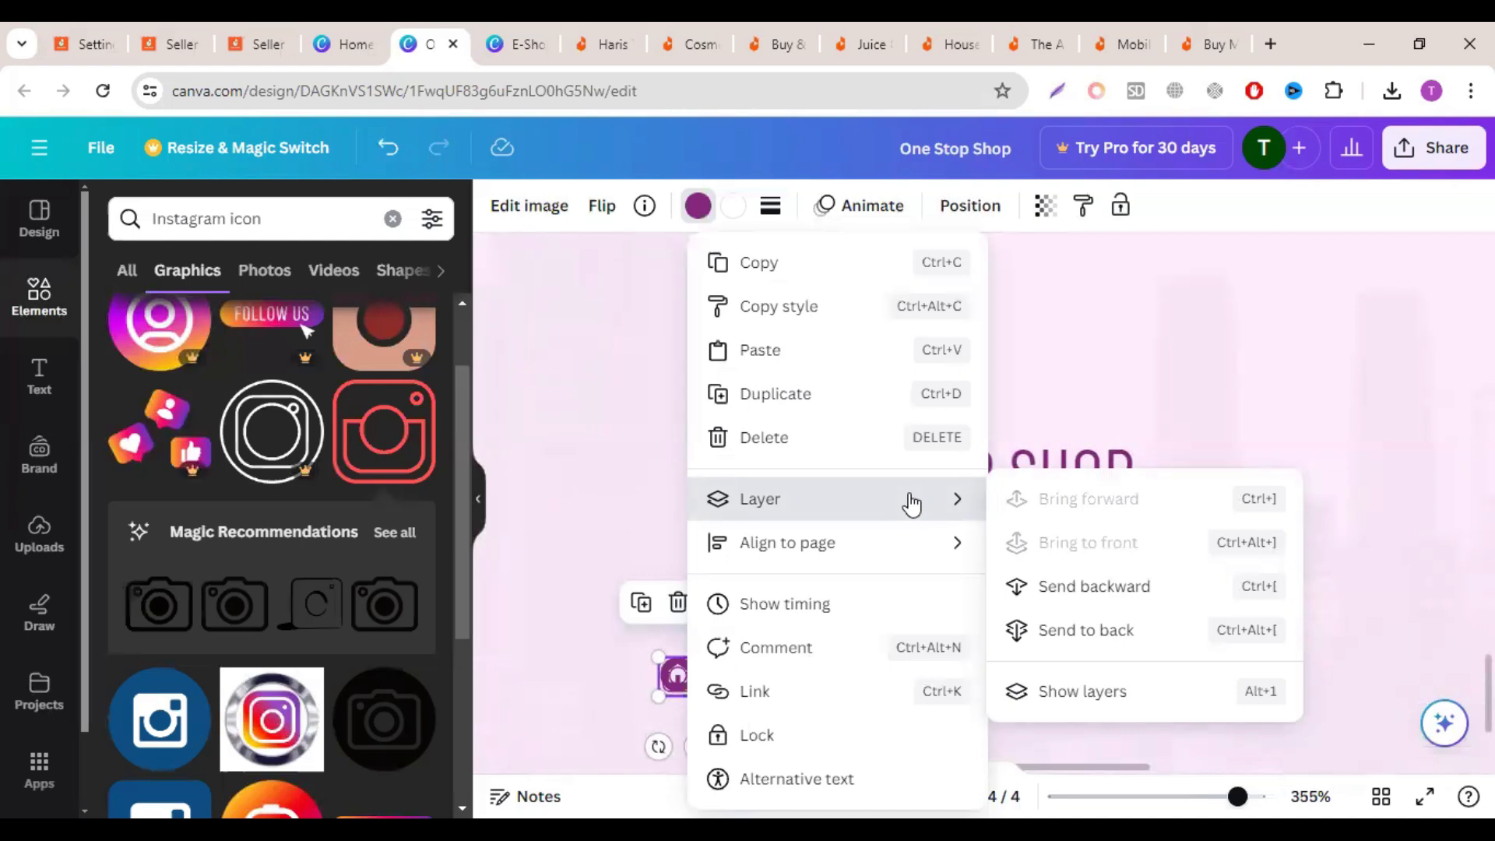
click(1052, 691)
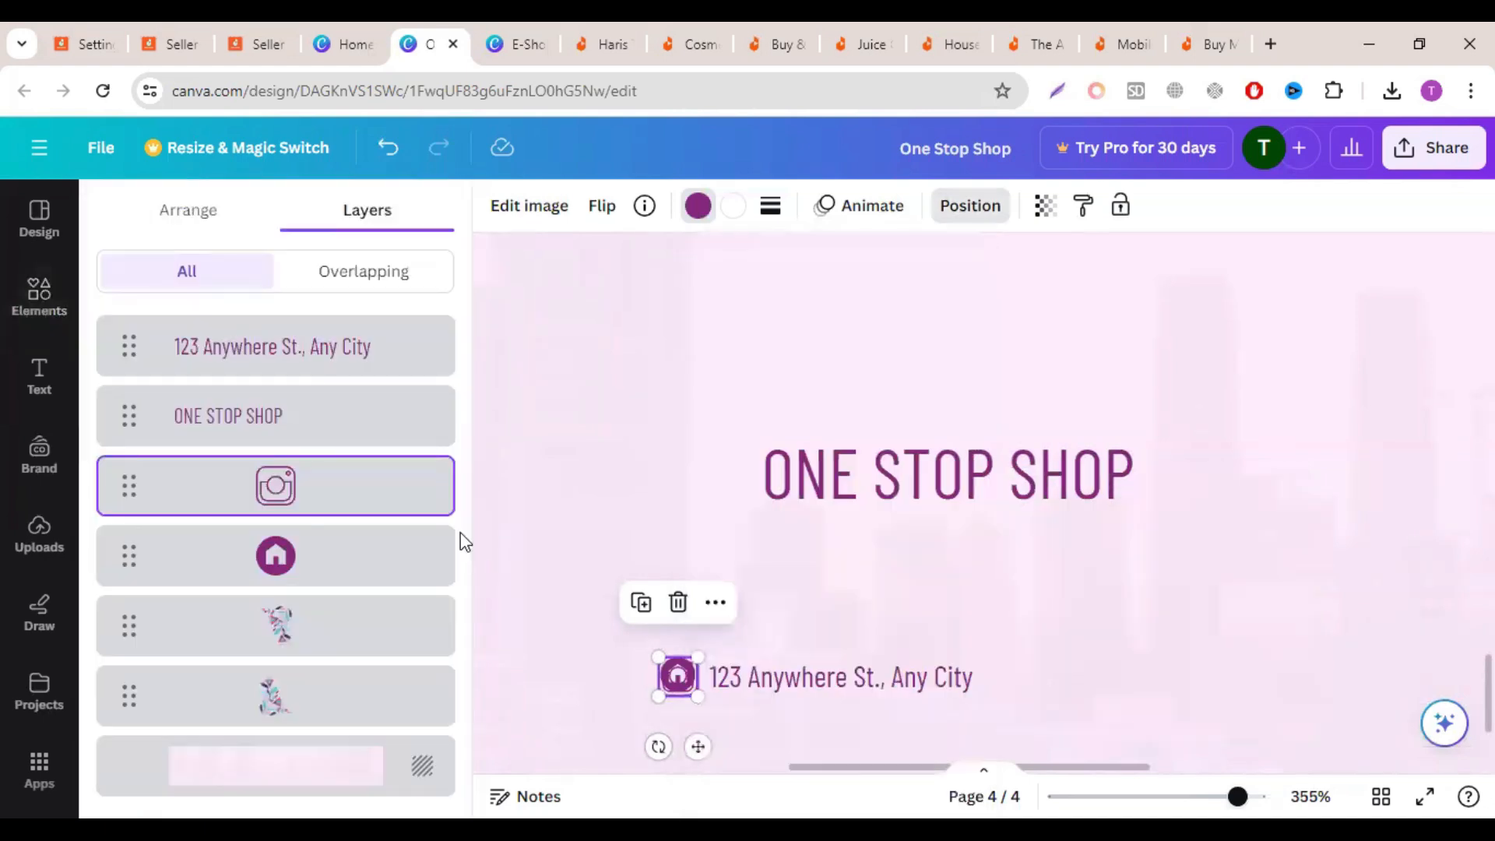
click(289, 559)
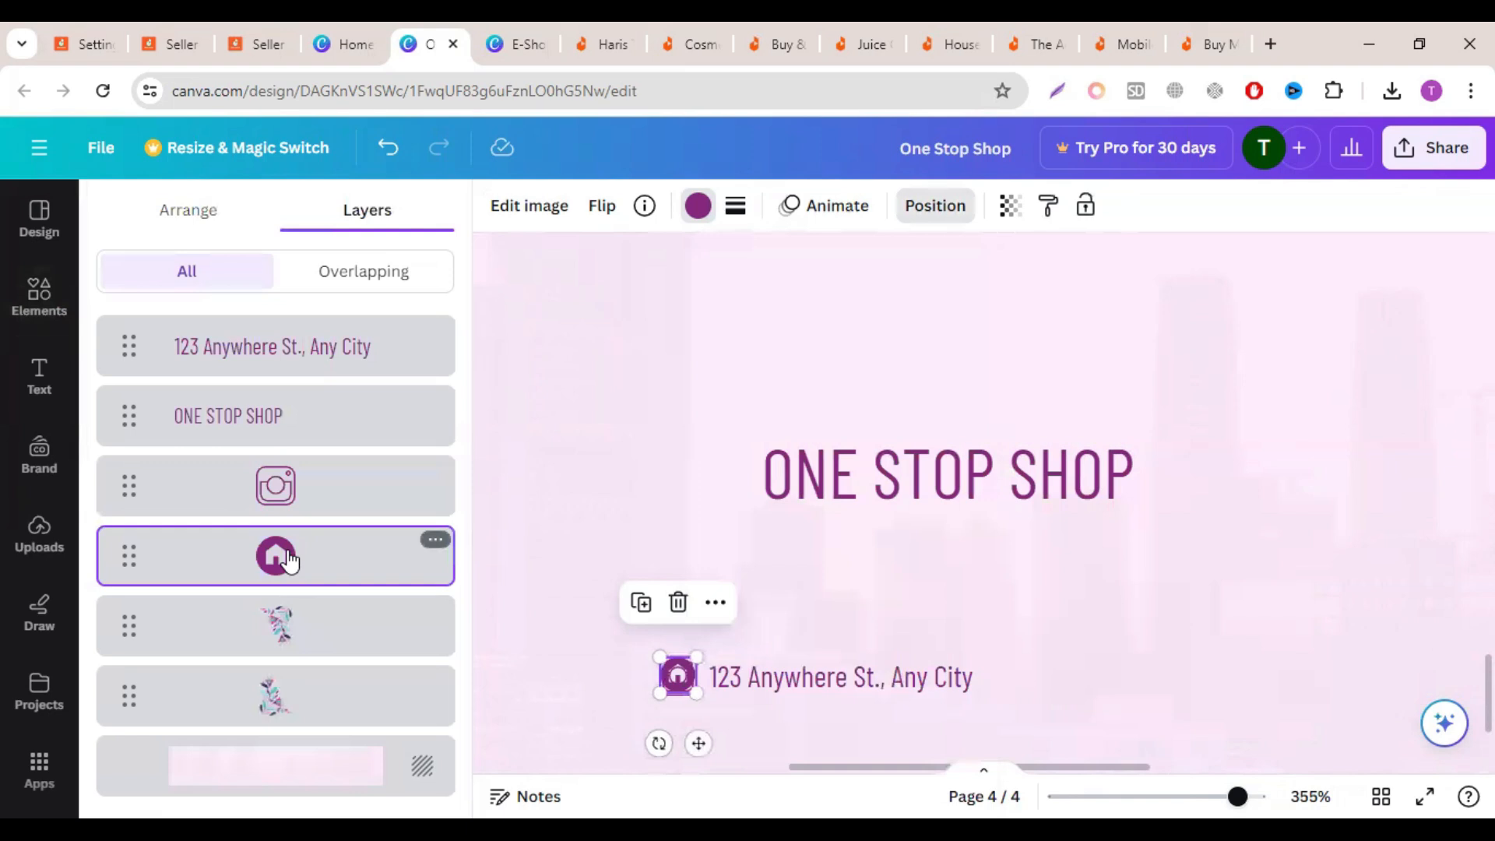
key(Delete)
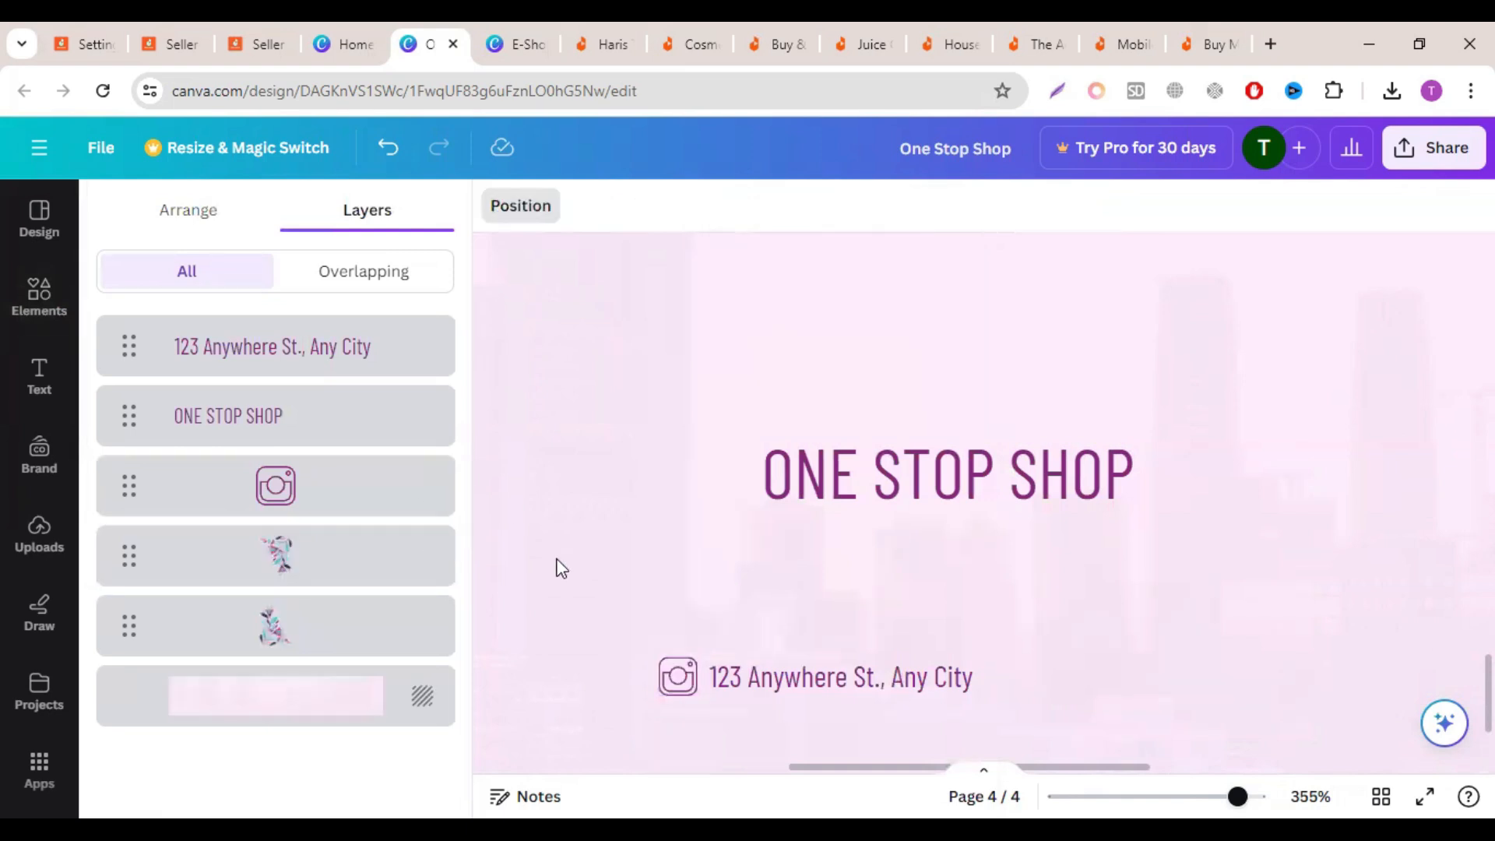
Step: Replace the placeholder address text beside the Instagram icon on page 4 with "EShopment"
double_click(729, 674)
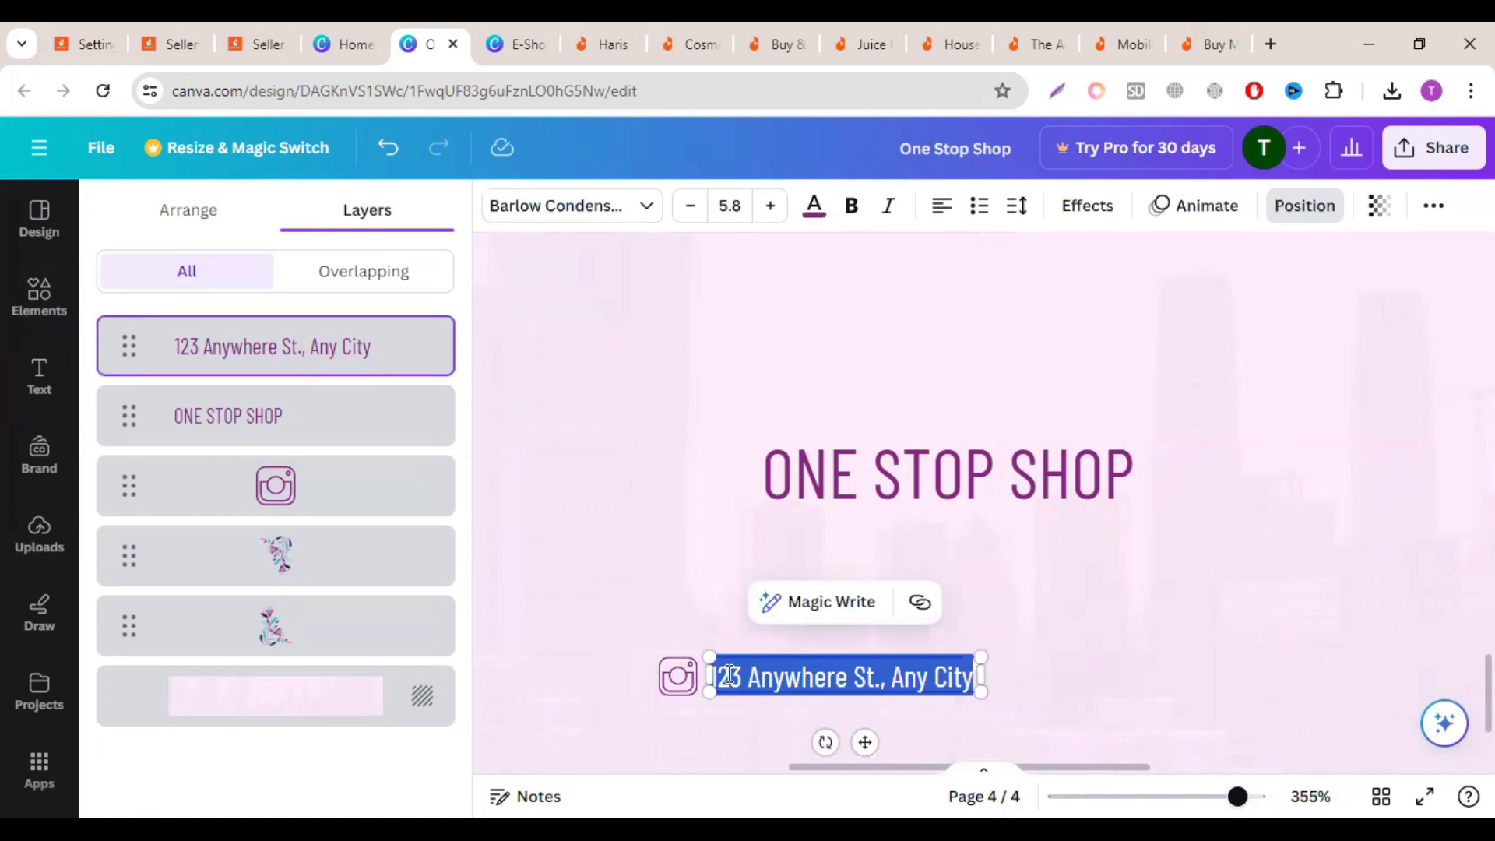
text(E-S)
key(BackSpace)
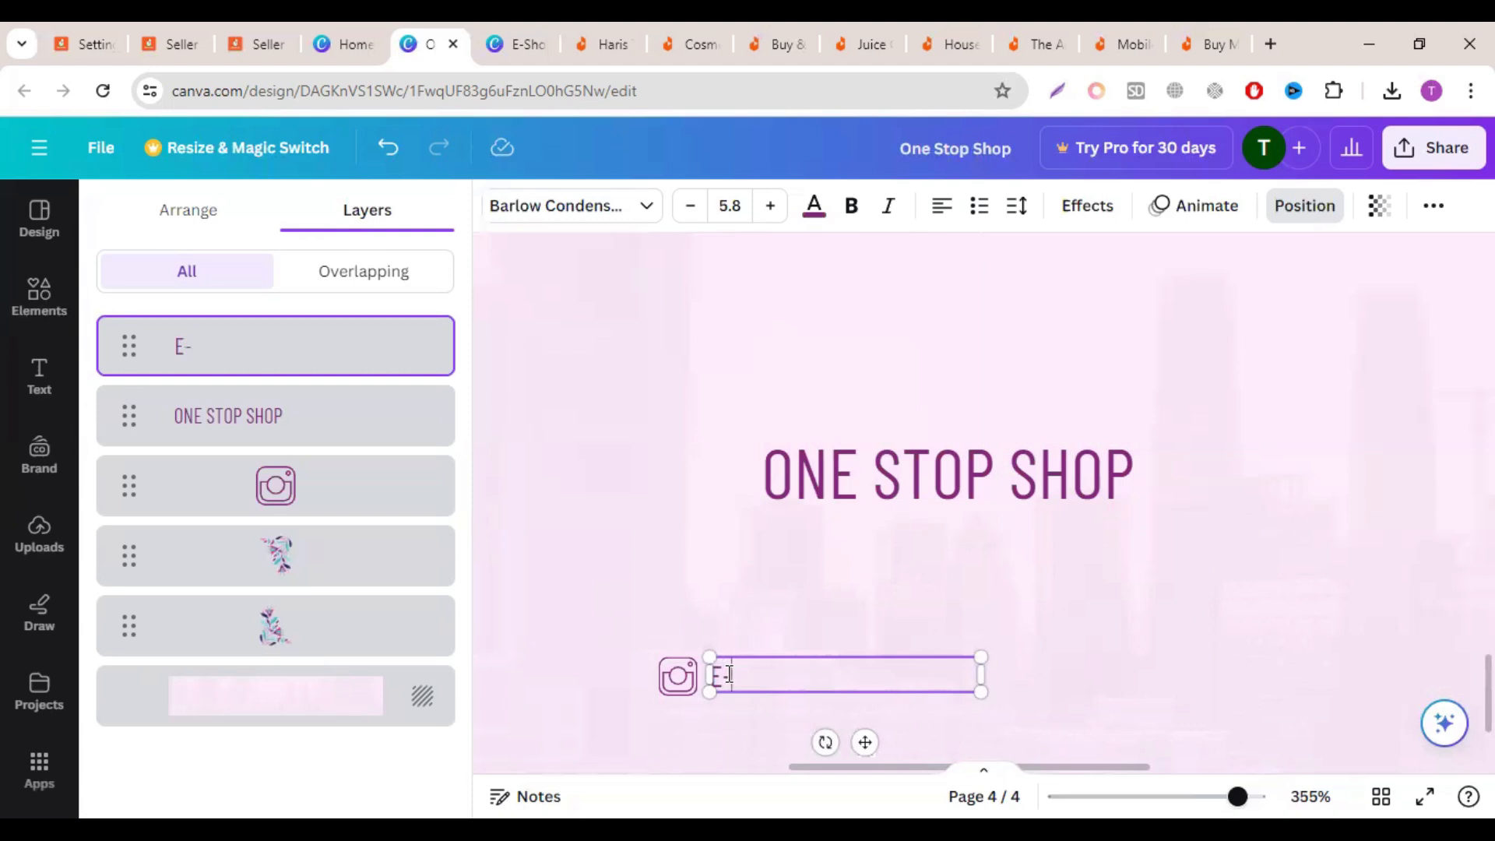
key(BackSpace)
text(Shopment_)
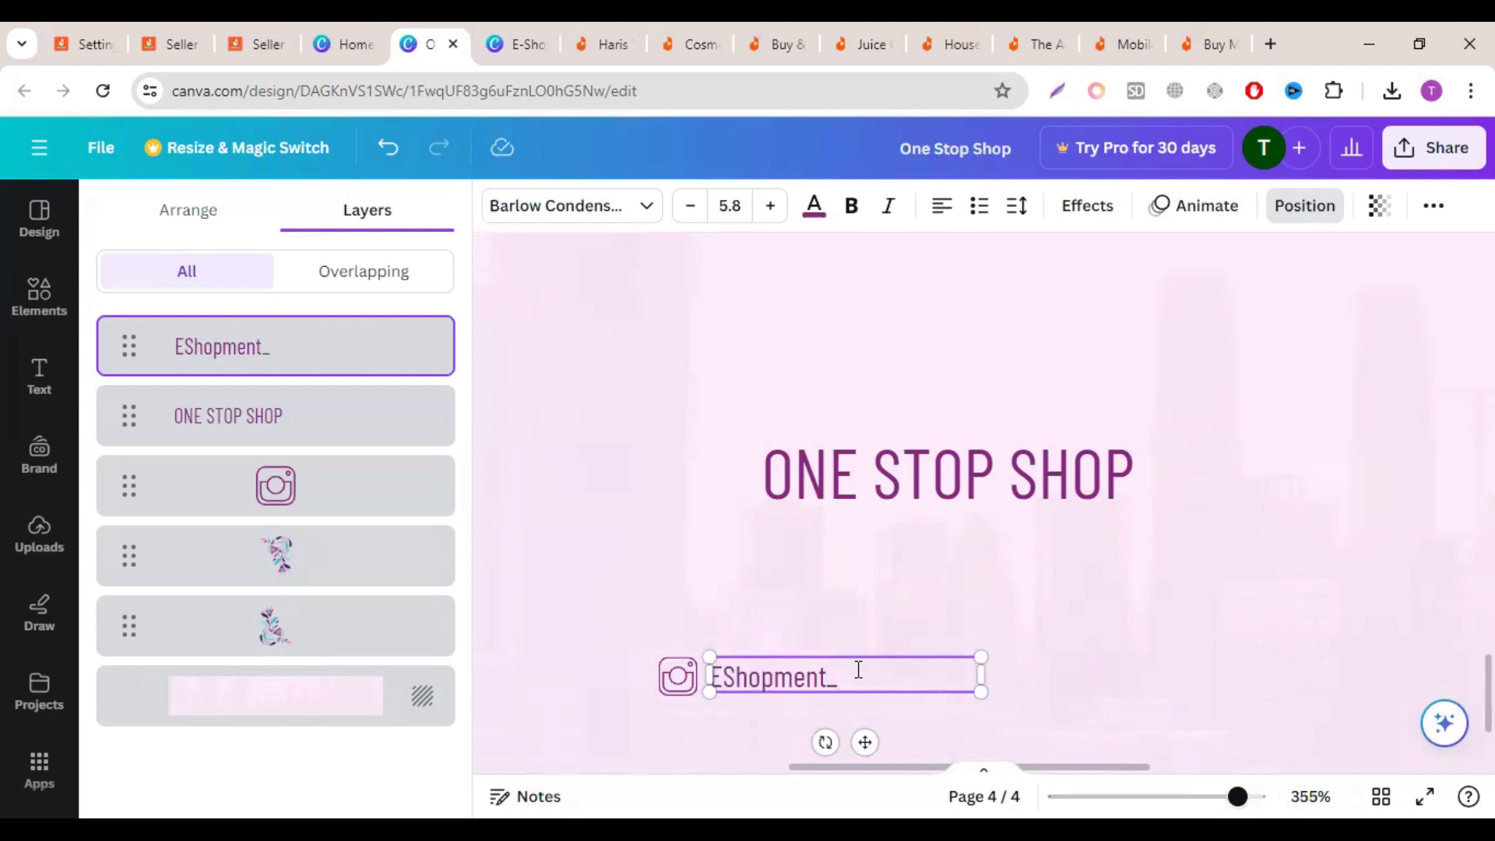
Step: Move the Instagram icon and the EShopment text together so they line up with the start of the ONE STOP SHOP heading
shift+click(677, 675)
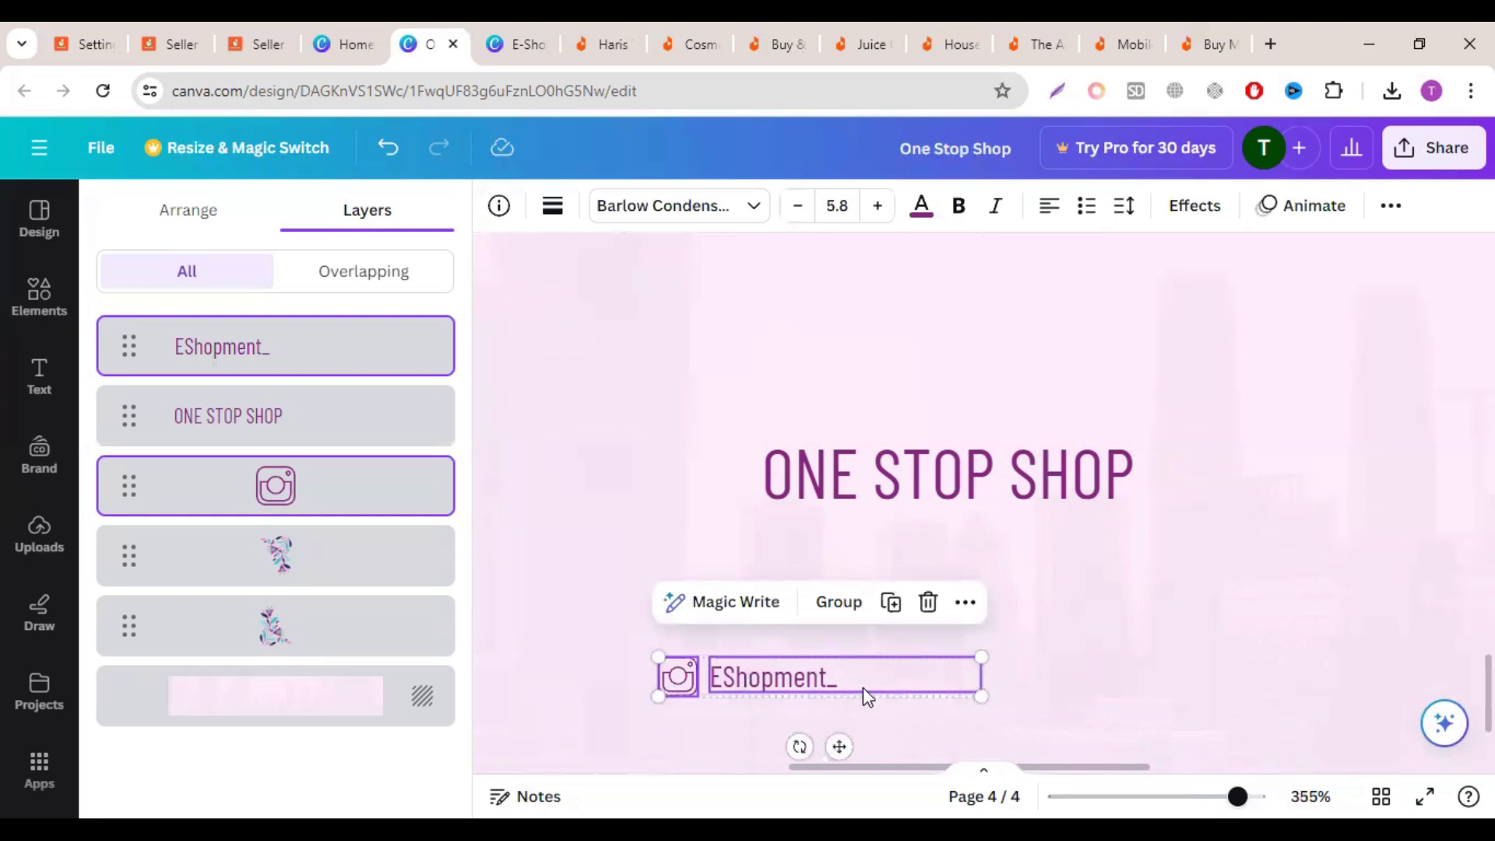
click(655, 680)
click(663, 681)
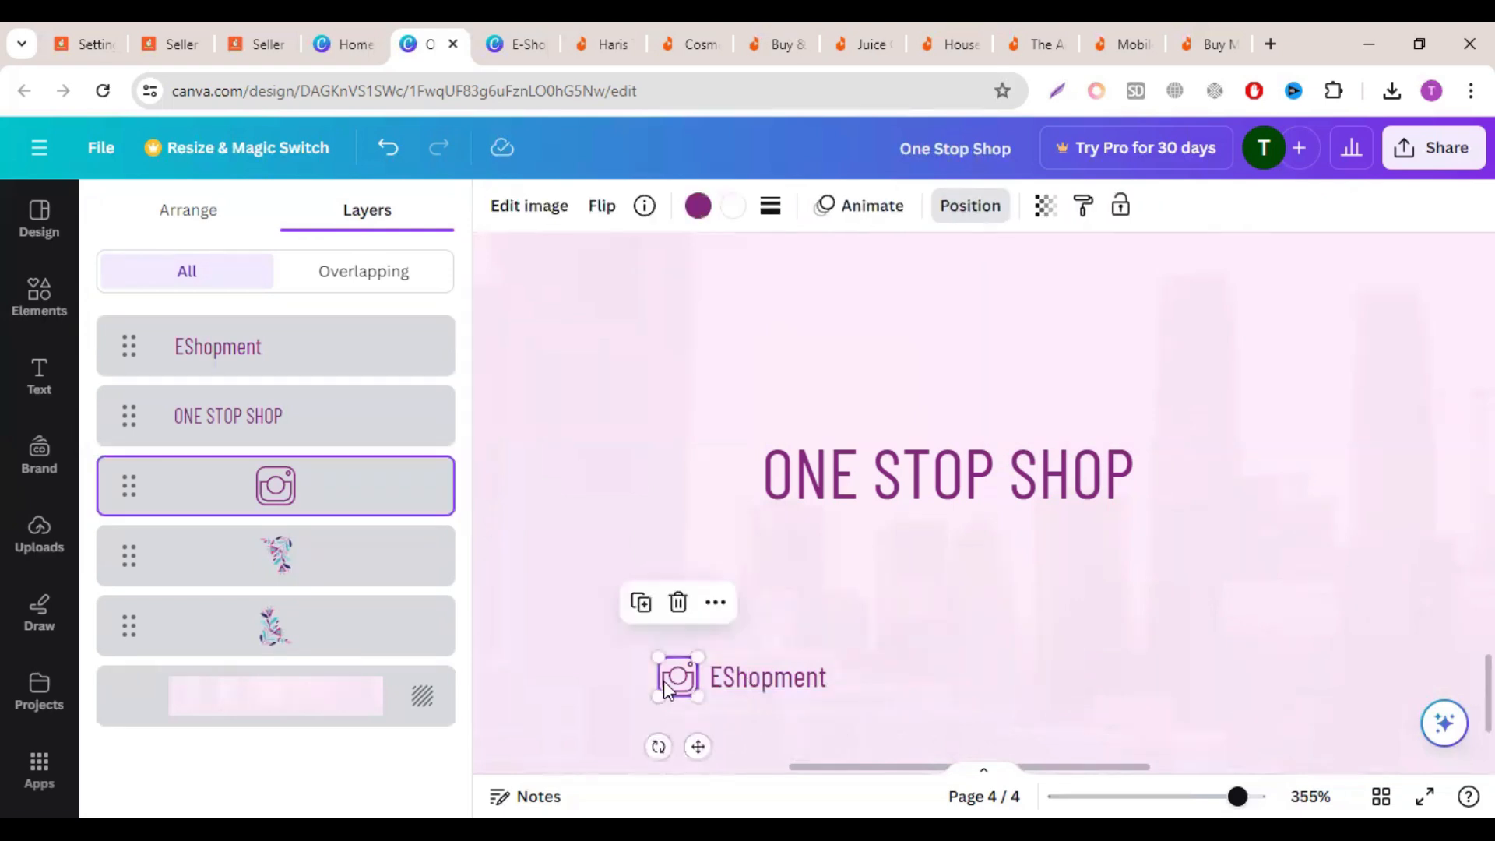
shift+click(771, 683)
drag(766, 680, 860, 675)
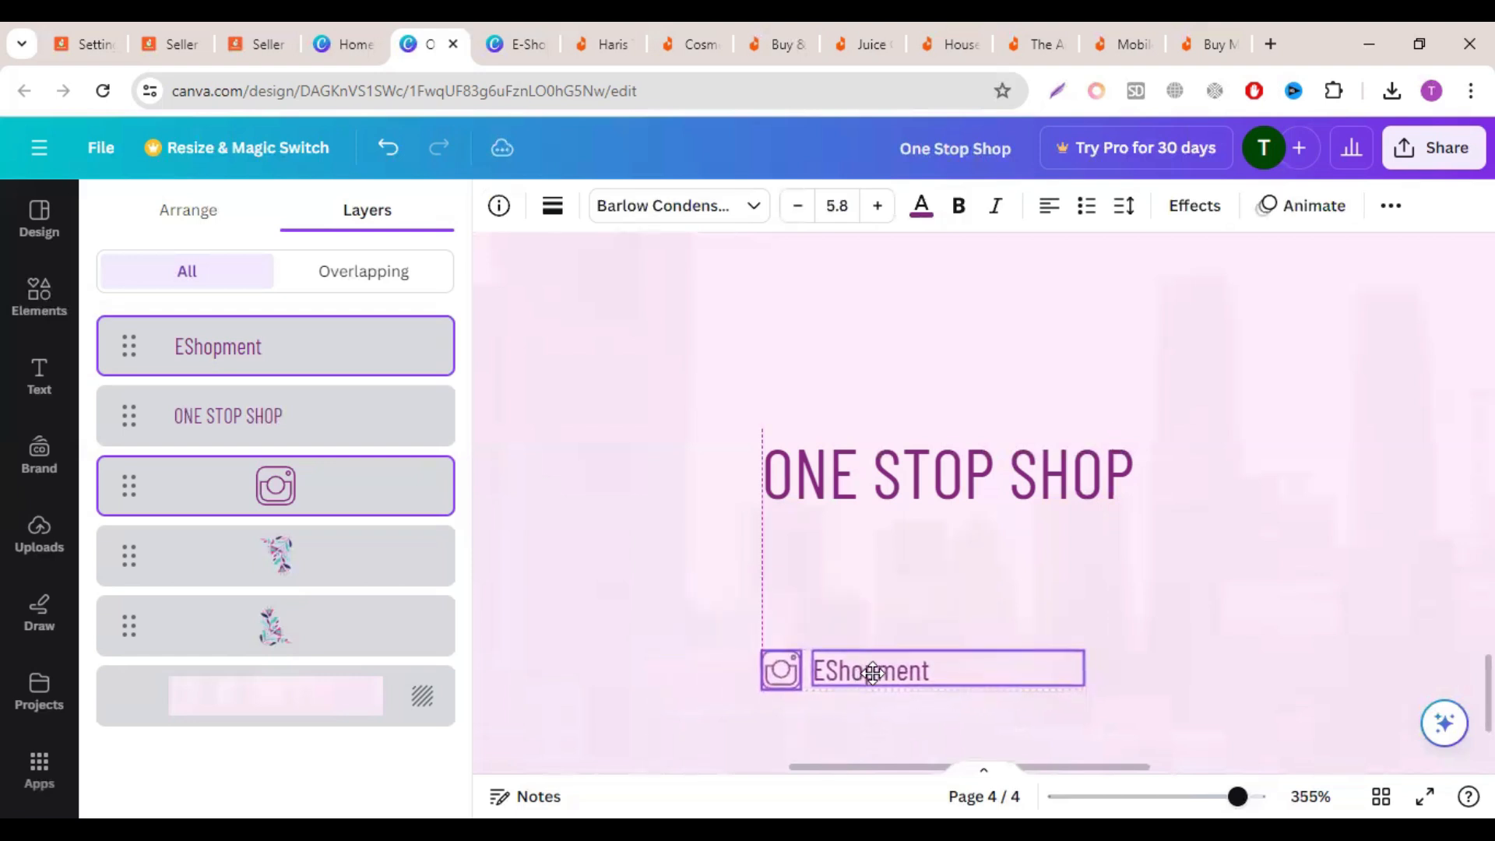
click(866, 529)
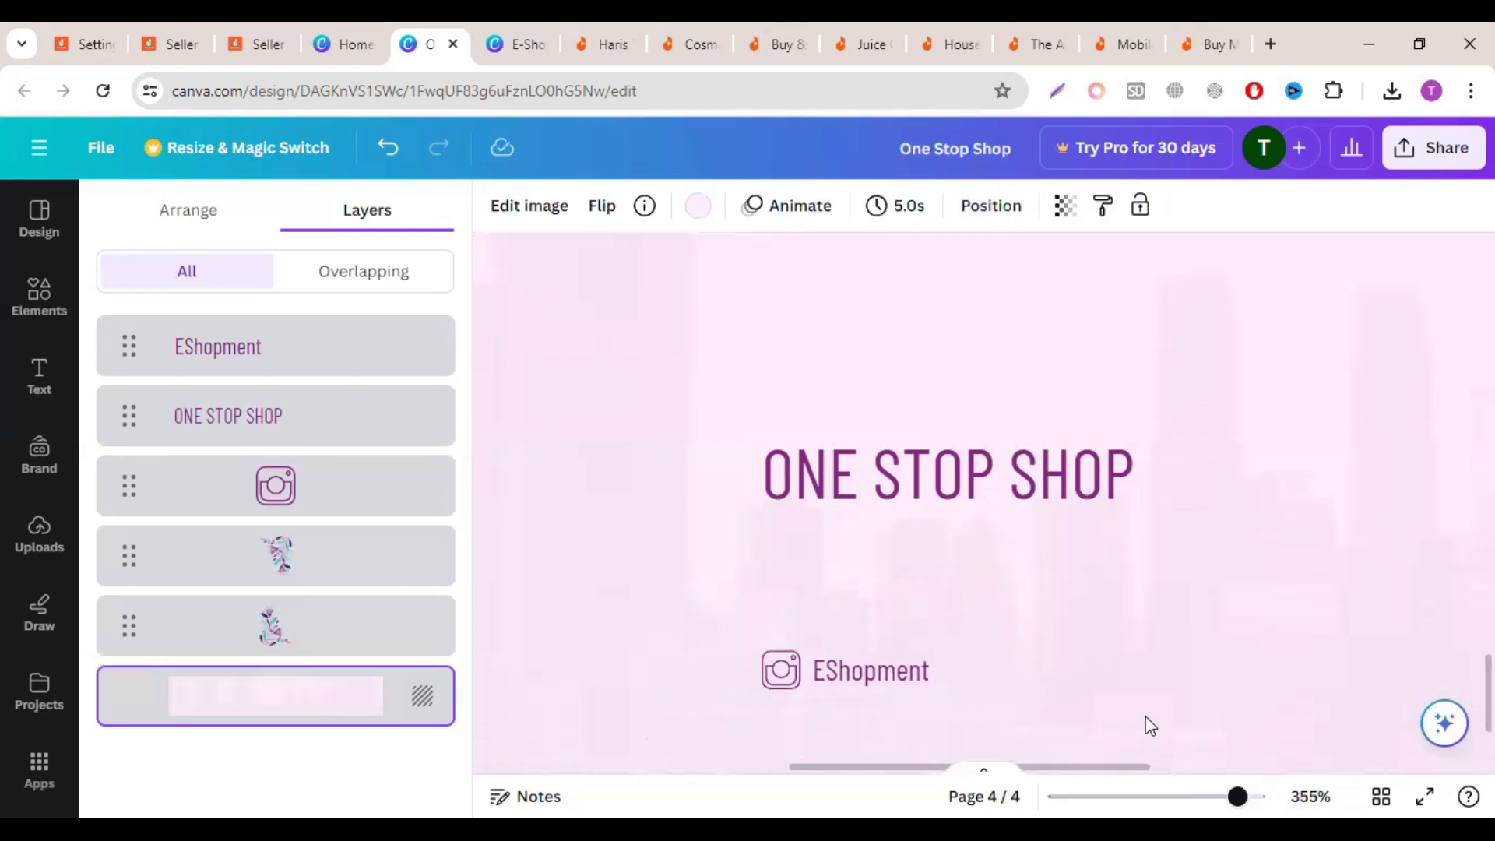
Step: Shift the Instagram icon and EShopment text together slightly to the right beneath the ONE STOP SHOP heading
scroll(987, 475, down, 10)
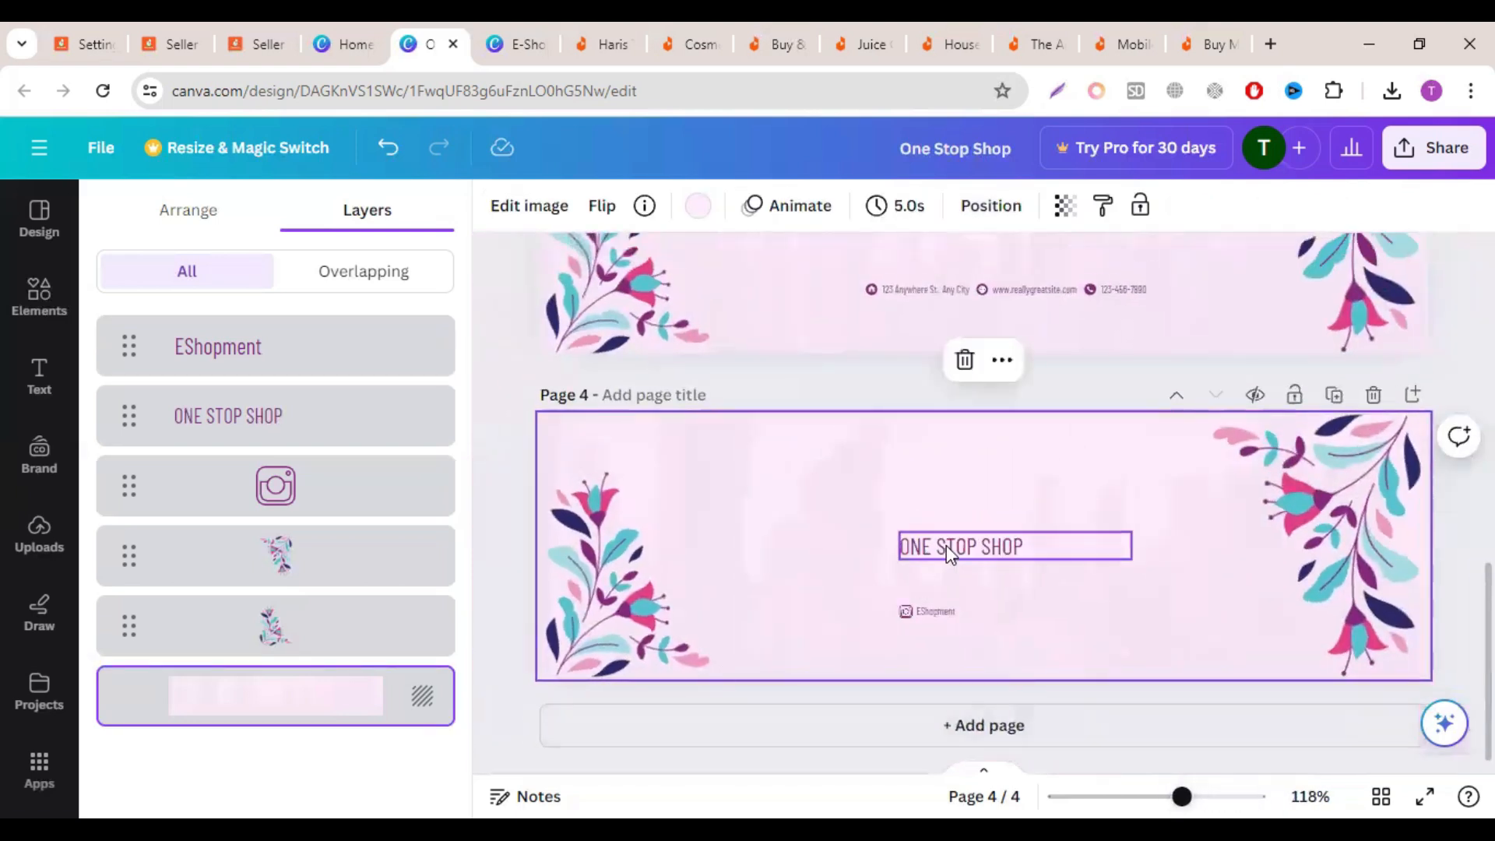
click(980, 573)
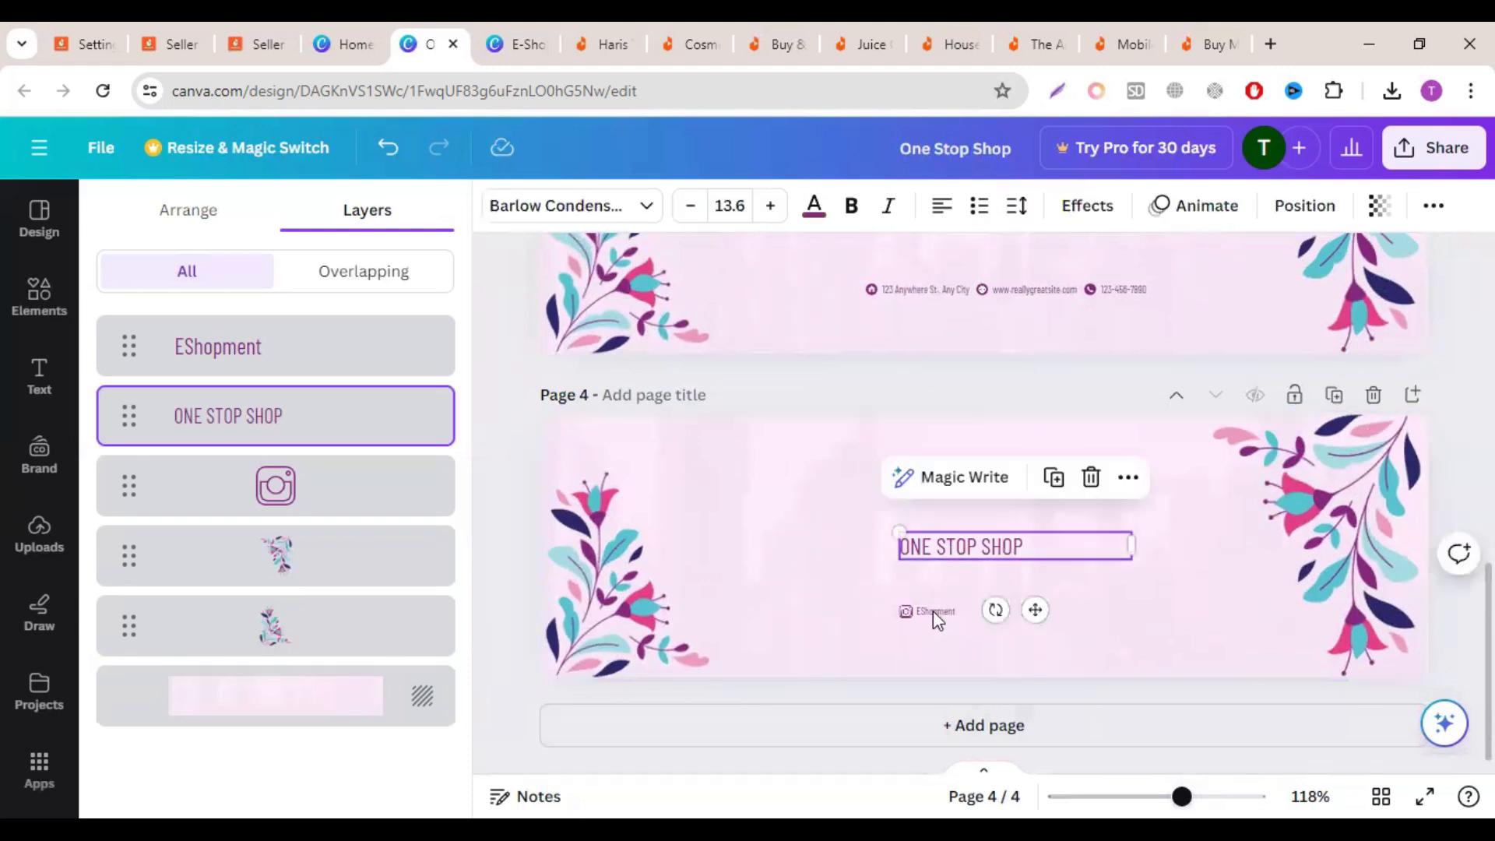
click(933, 611)
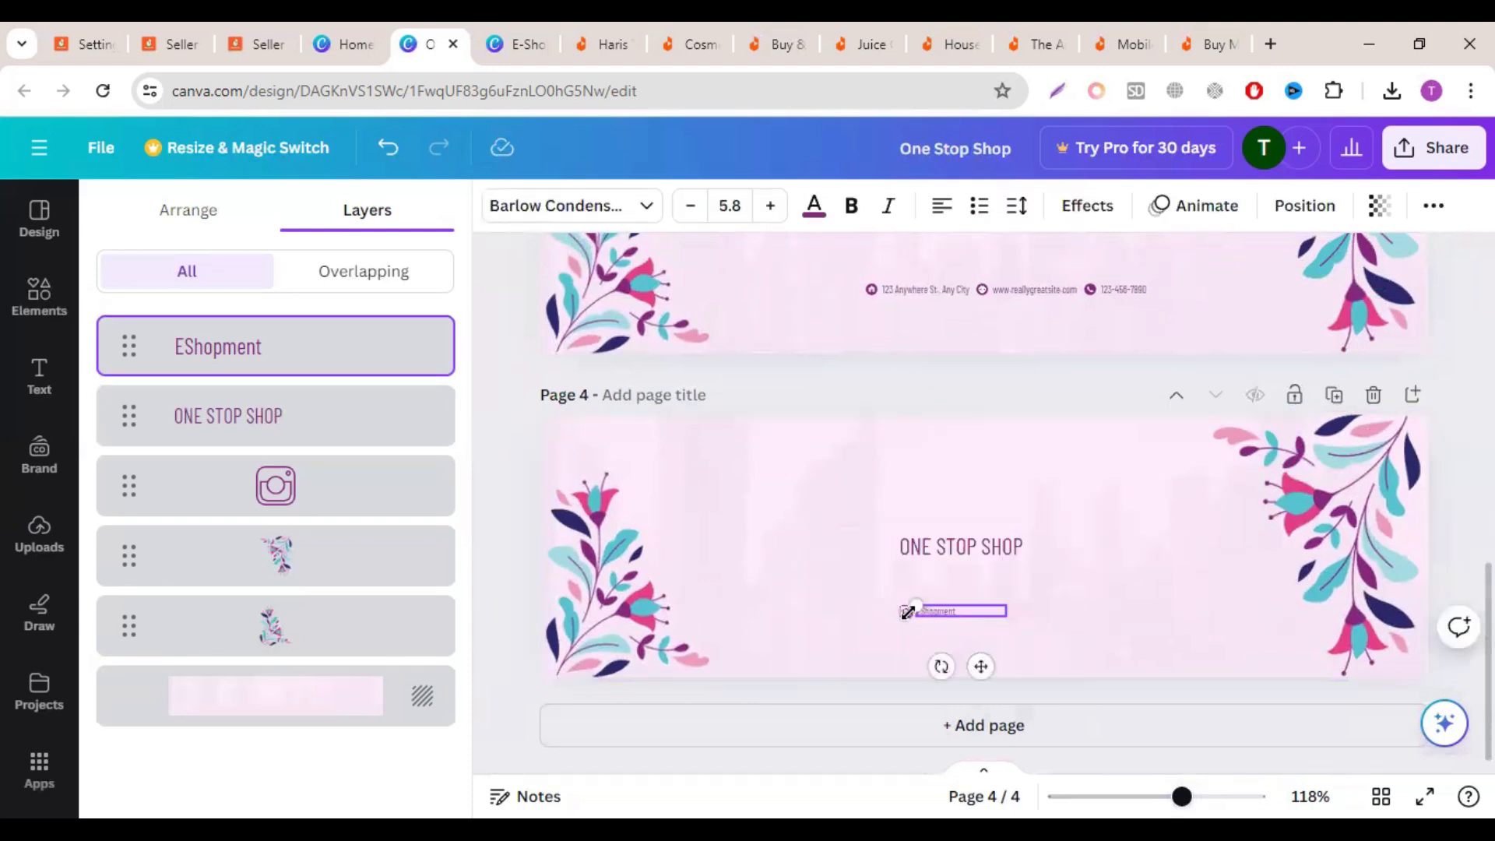
scroll(973, 472, up, 3)
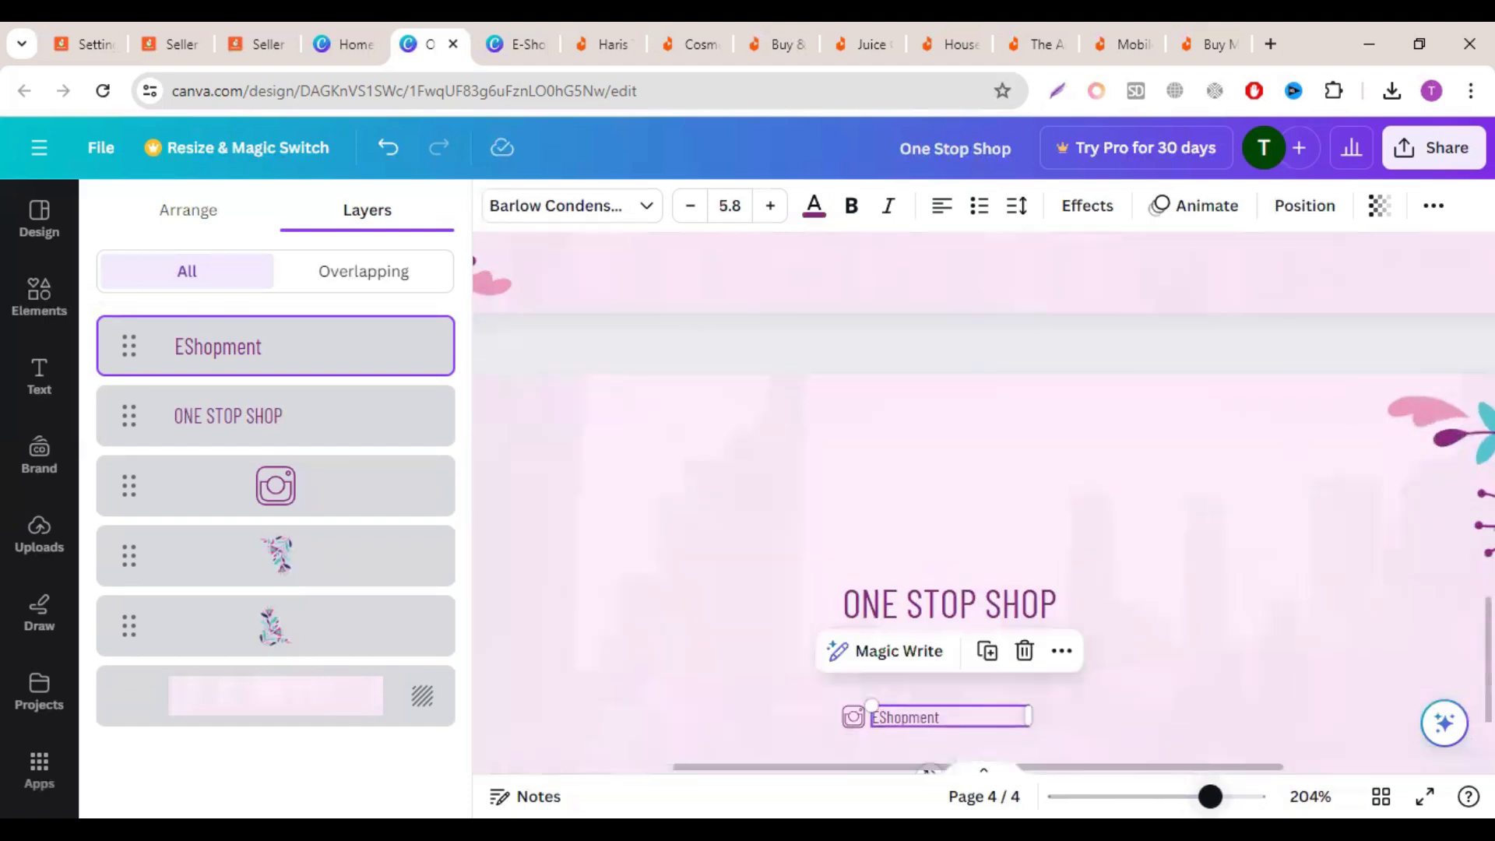
shift+click(855, 717)
drag(887, 716, 900, 716)
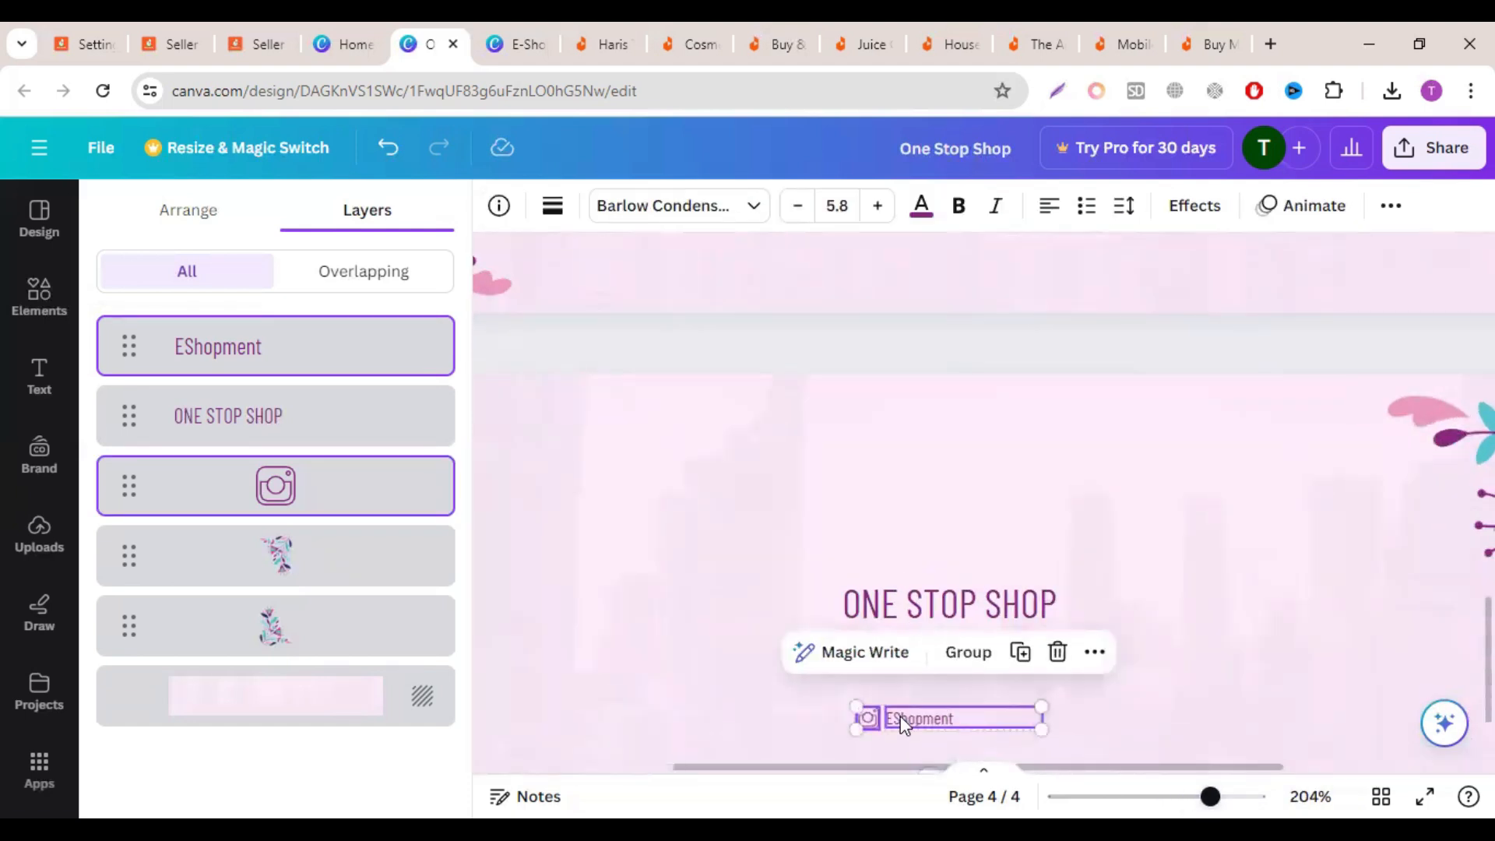
Step: Group the Instagram icon with the EShopment text and raise the text size to 8.8
click(965, 654)
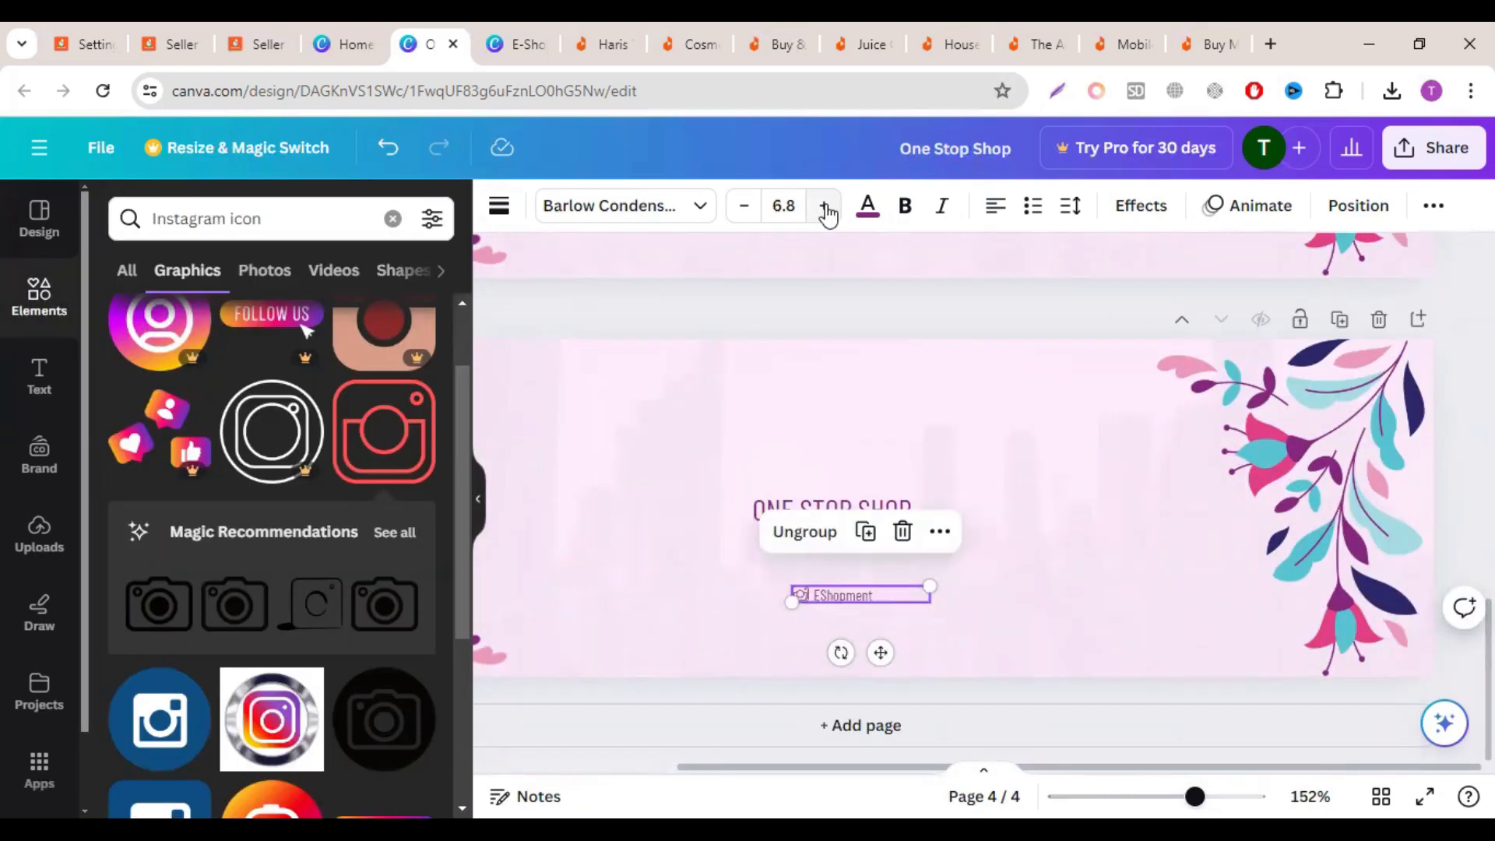
click(825, 207)
click(825, 207)
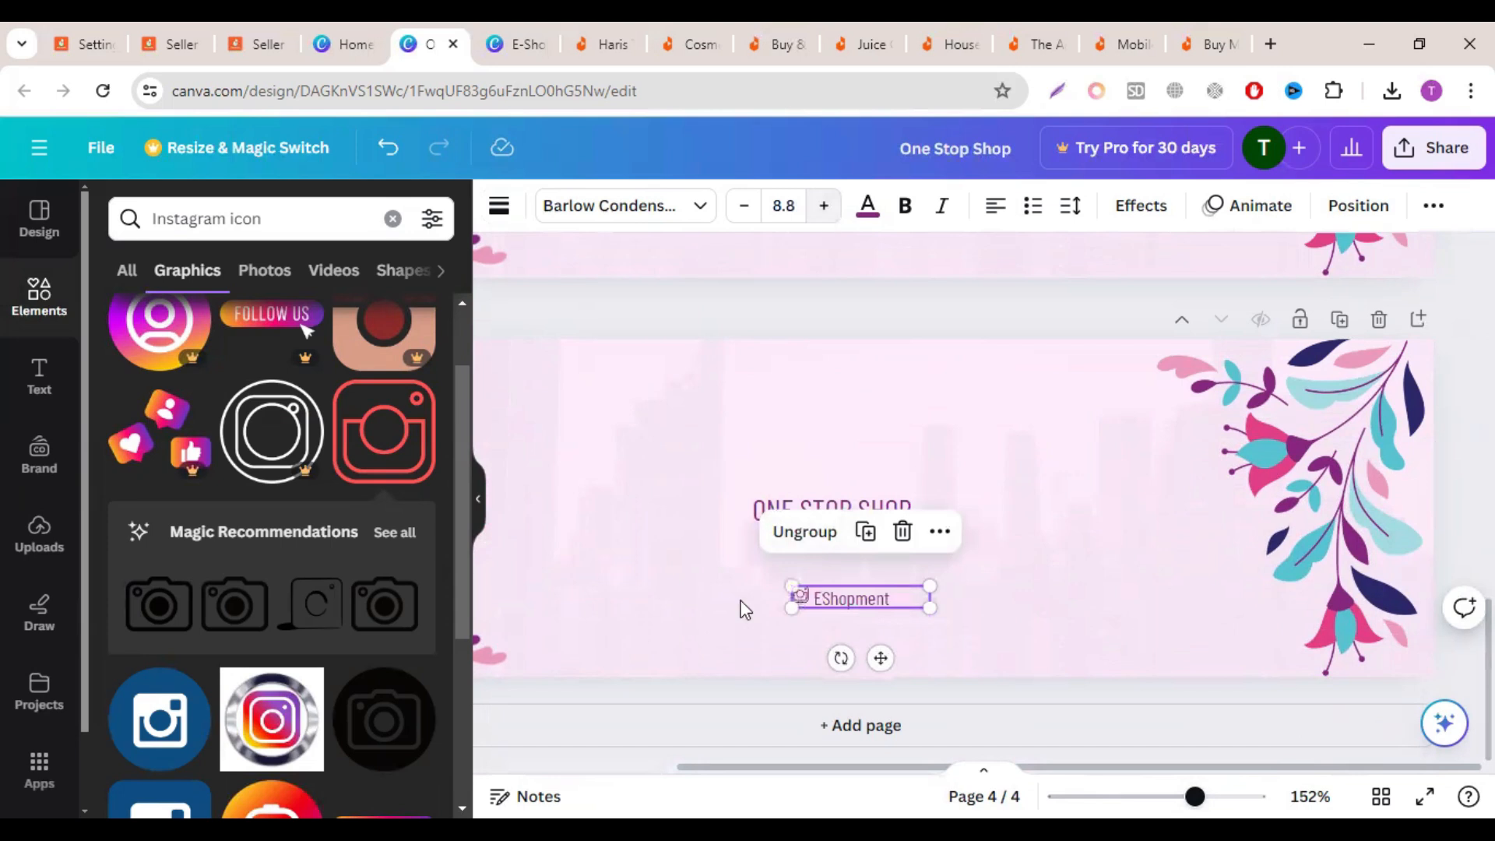
Step: Ungroup and enlarge the Instagram icon to match the EShopment text, and centre the ONE STOP SHOP heading above them
click(804, 531)
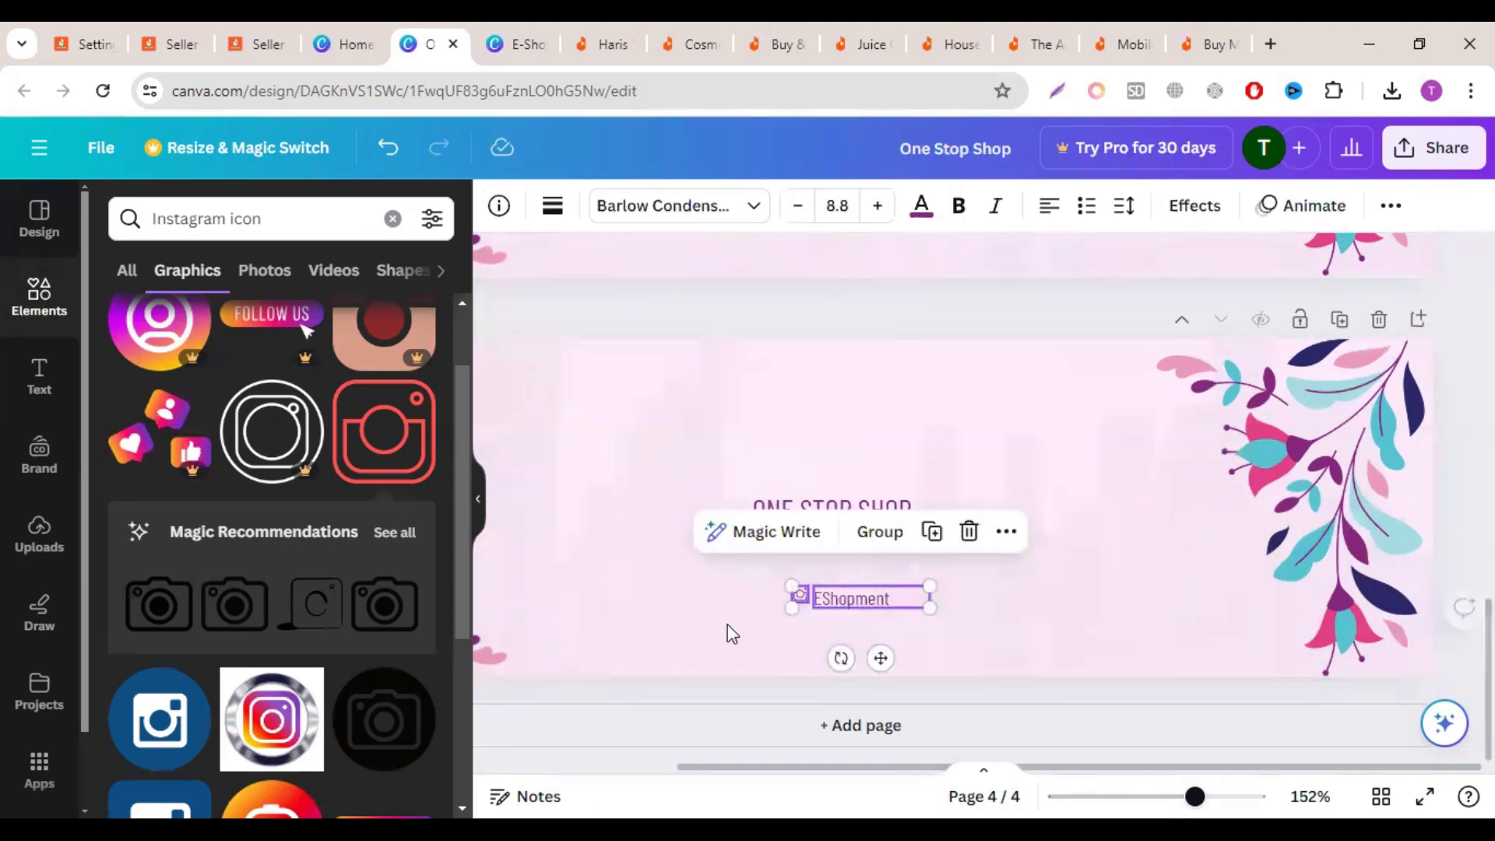
click(791, 603)
click(794, 598)
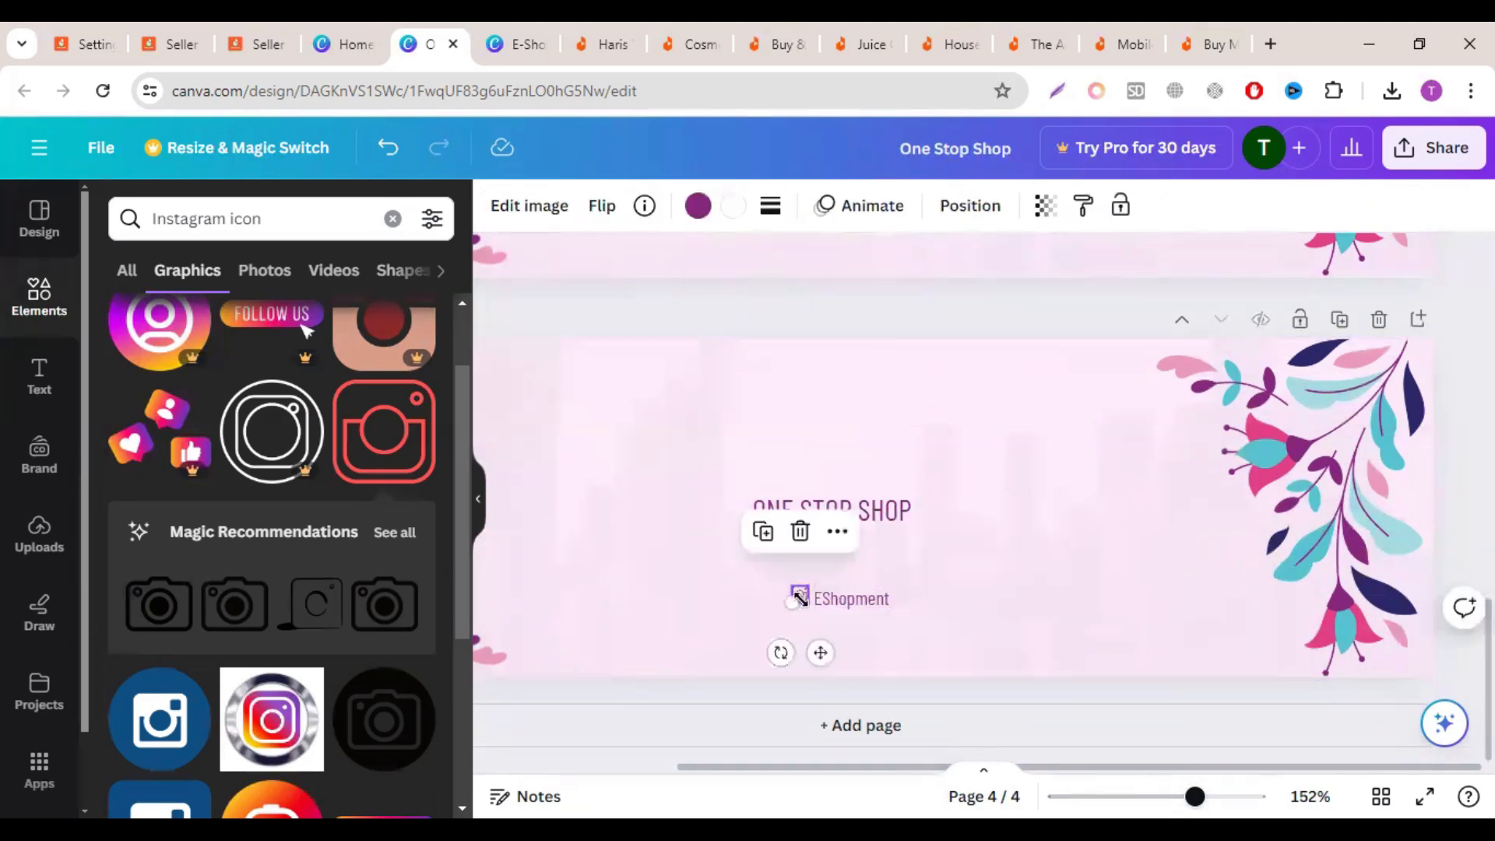
scroll(793, 600, down, 5)
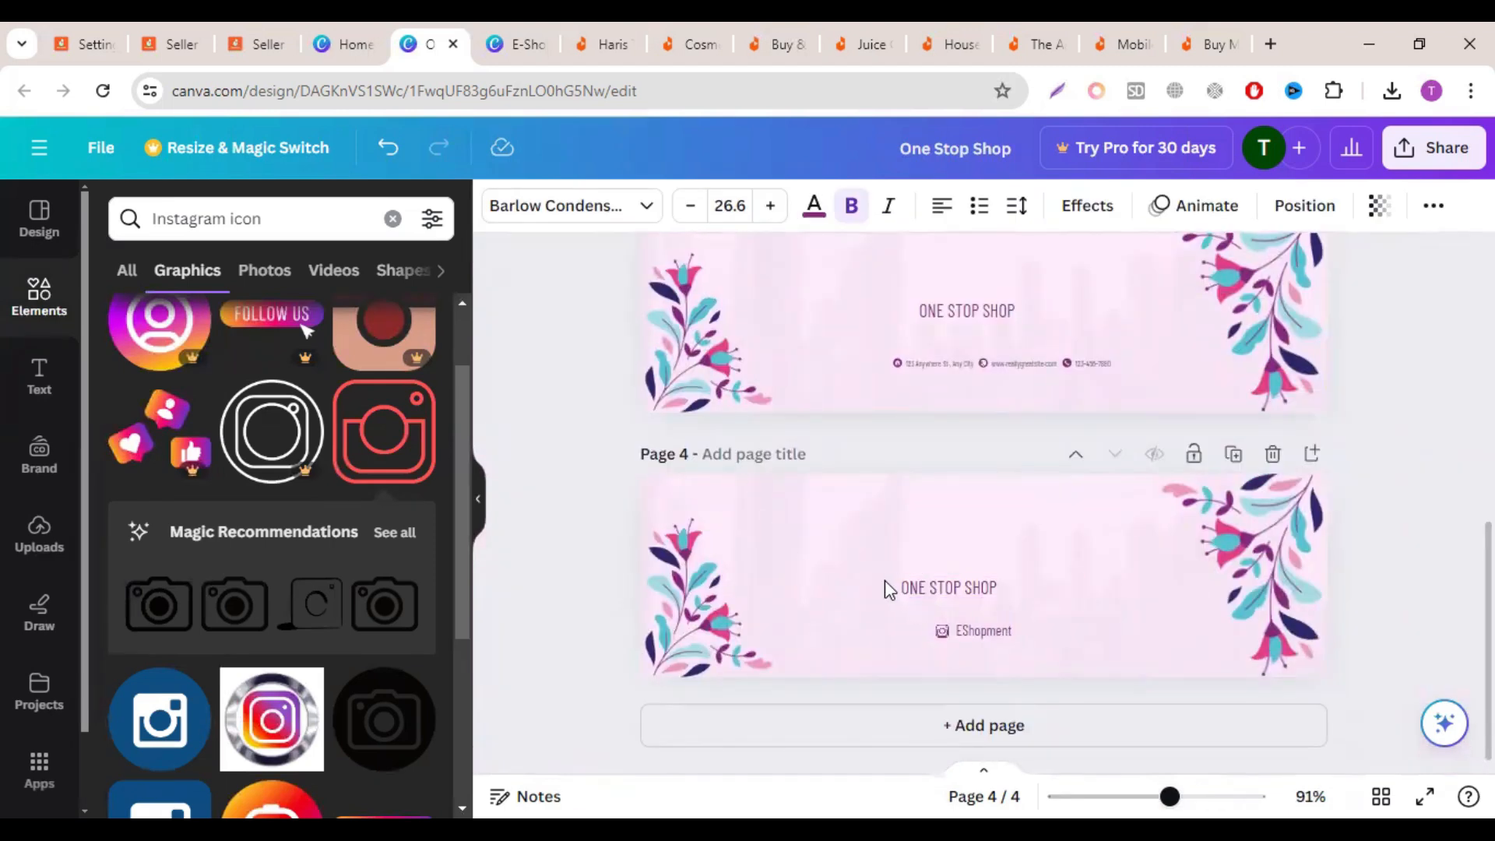
drag(956, 588, 996, 587)
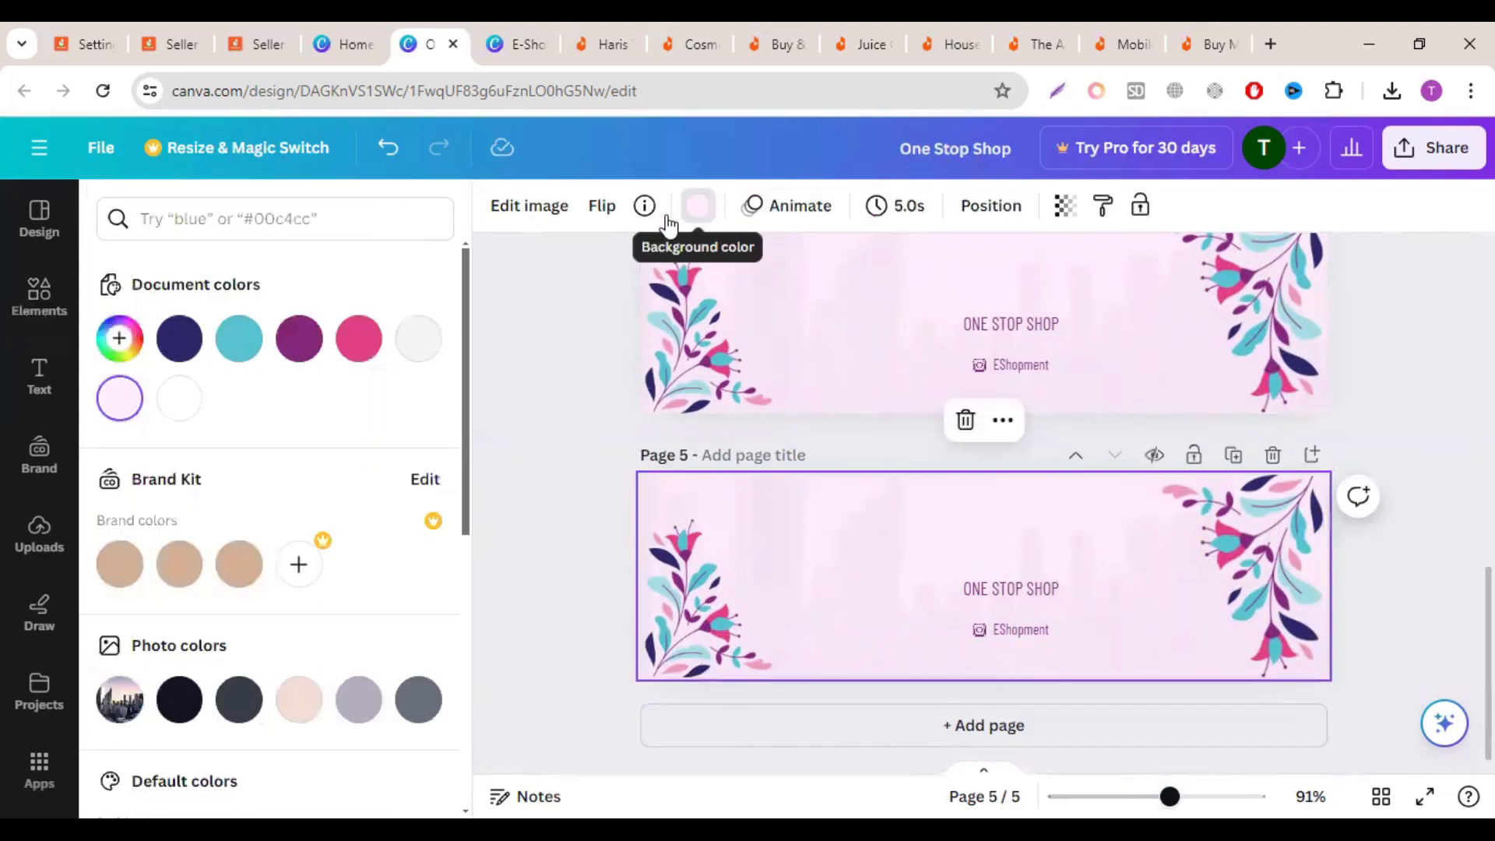
Step: Try the near-black photo colour as page 5's background and undo the change
click(178, 699)
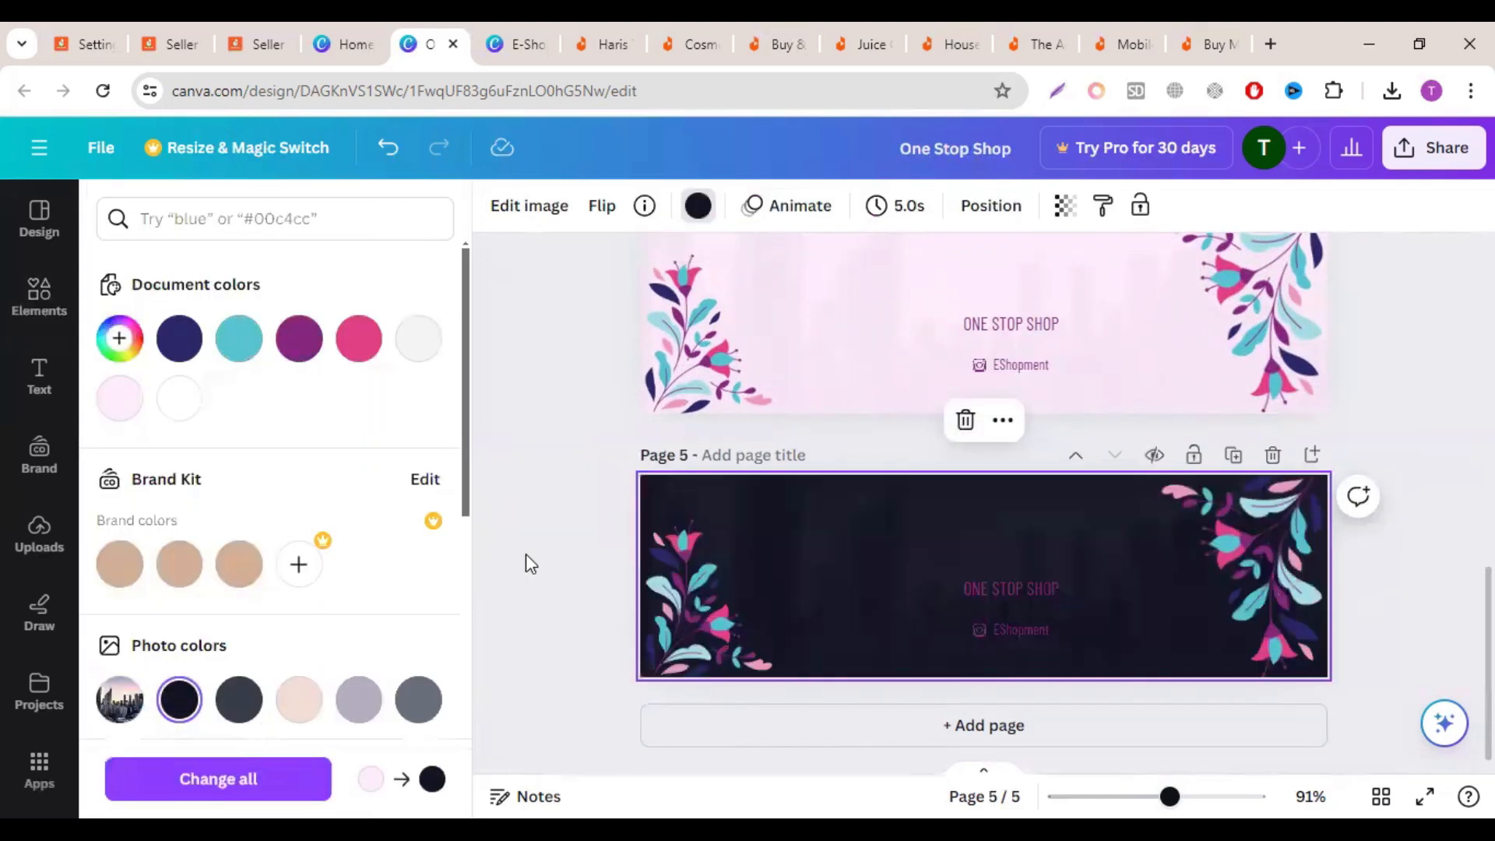
key(ctrl+z)
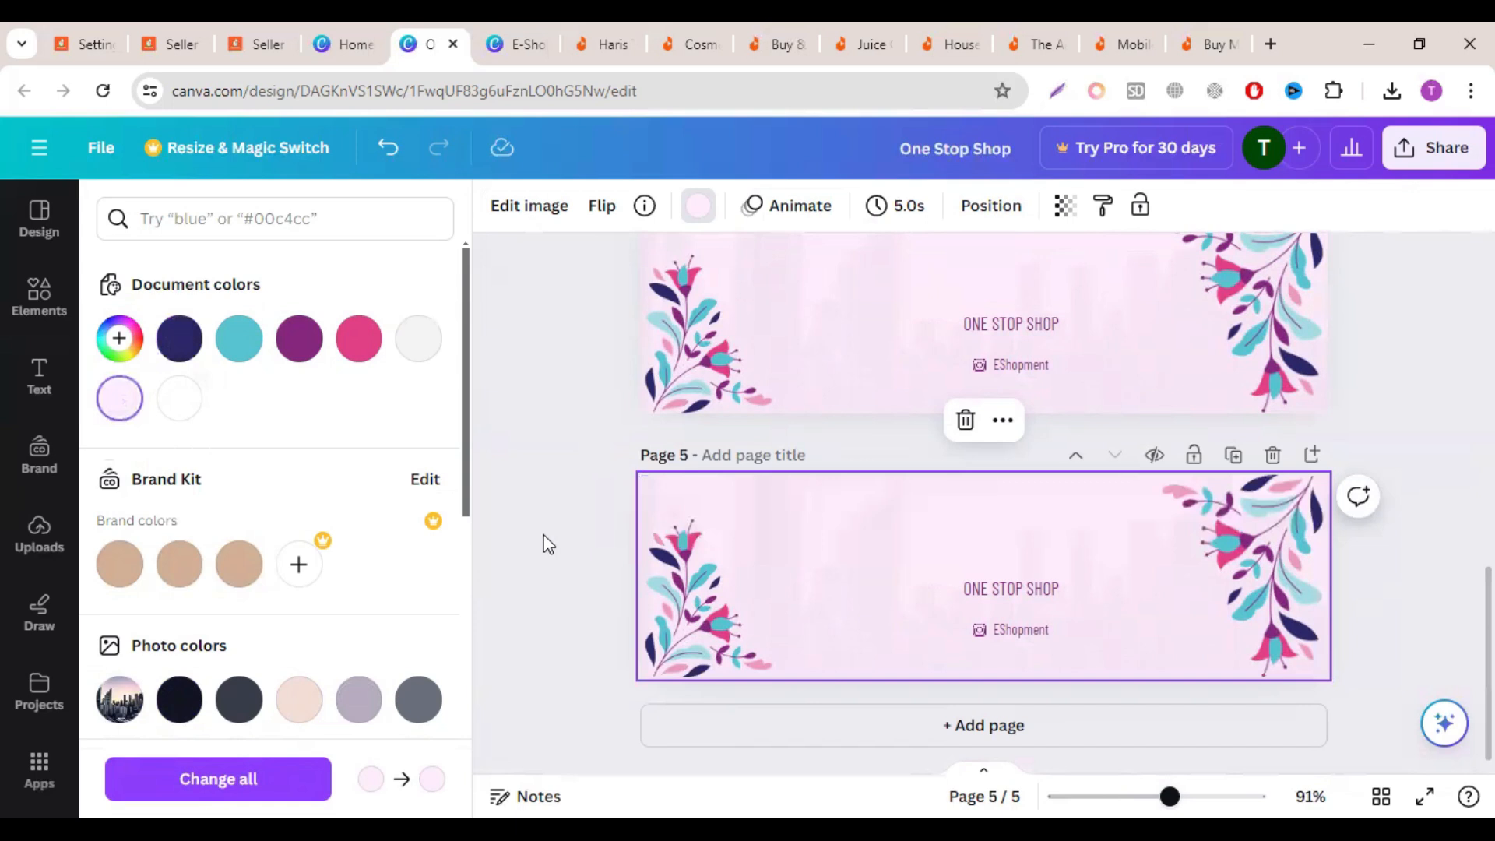
click(549, 544)
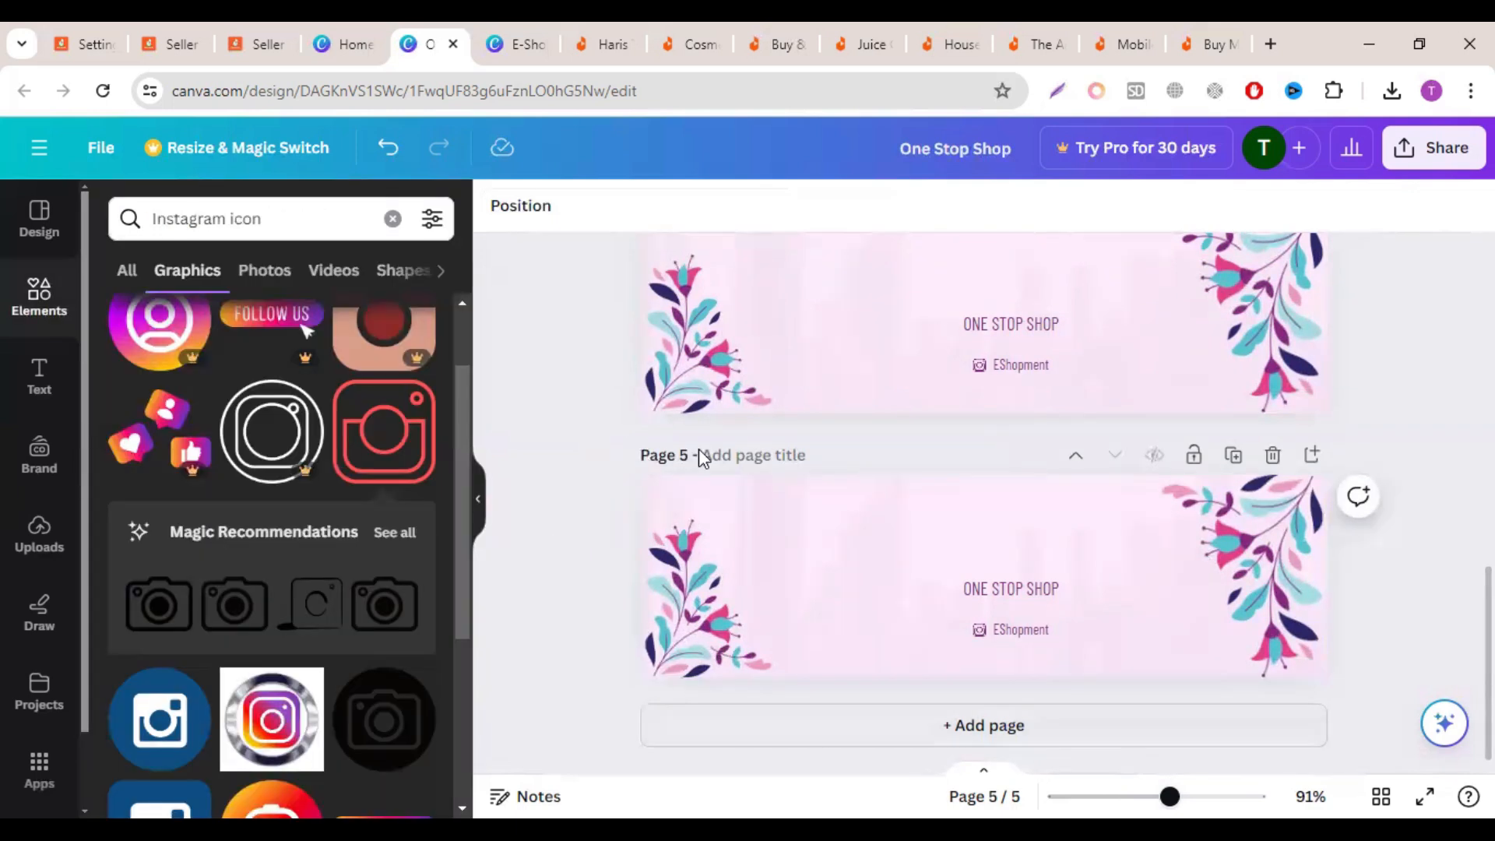
Step: Open the design's download settings and set the file type to JPG
scroll(1487, 622, up, 5)
scroll(1486, 623, up, 5)
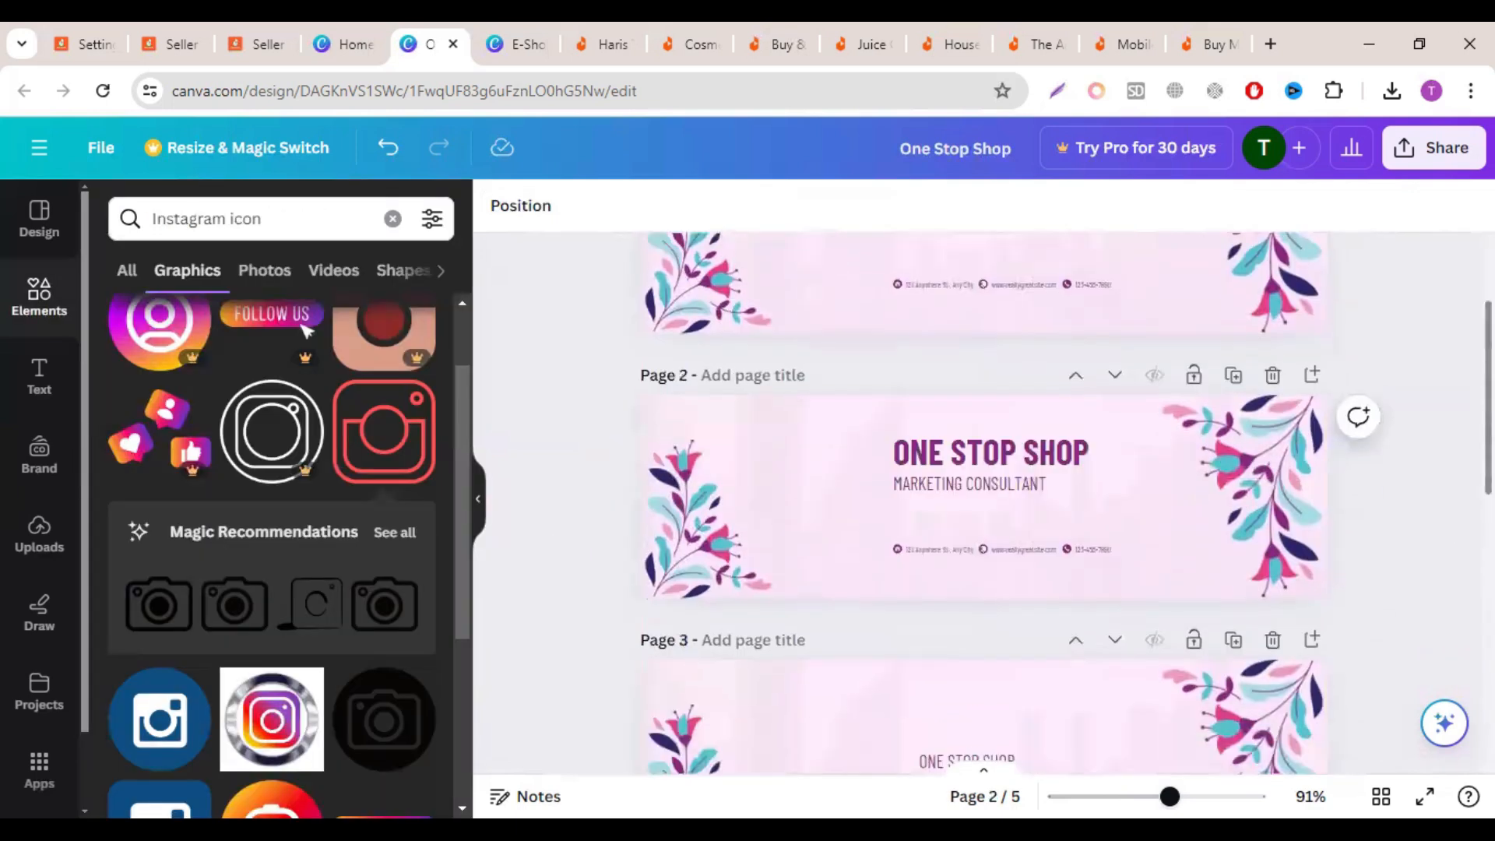
scroll(1487, 623, down, 10)
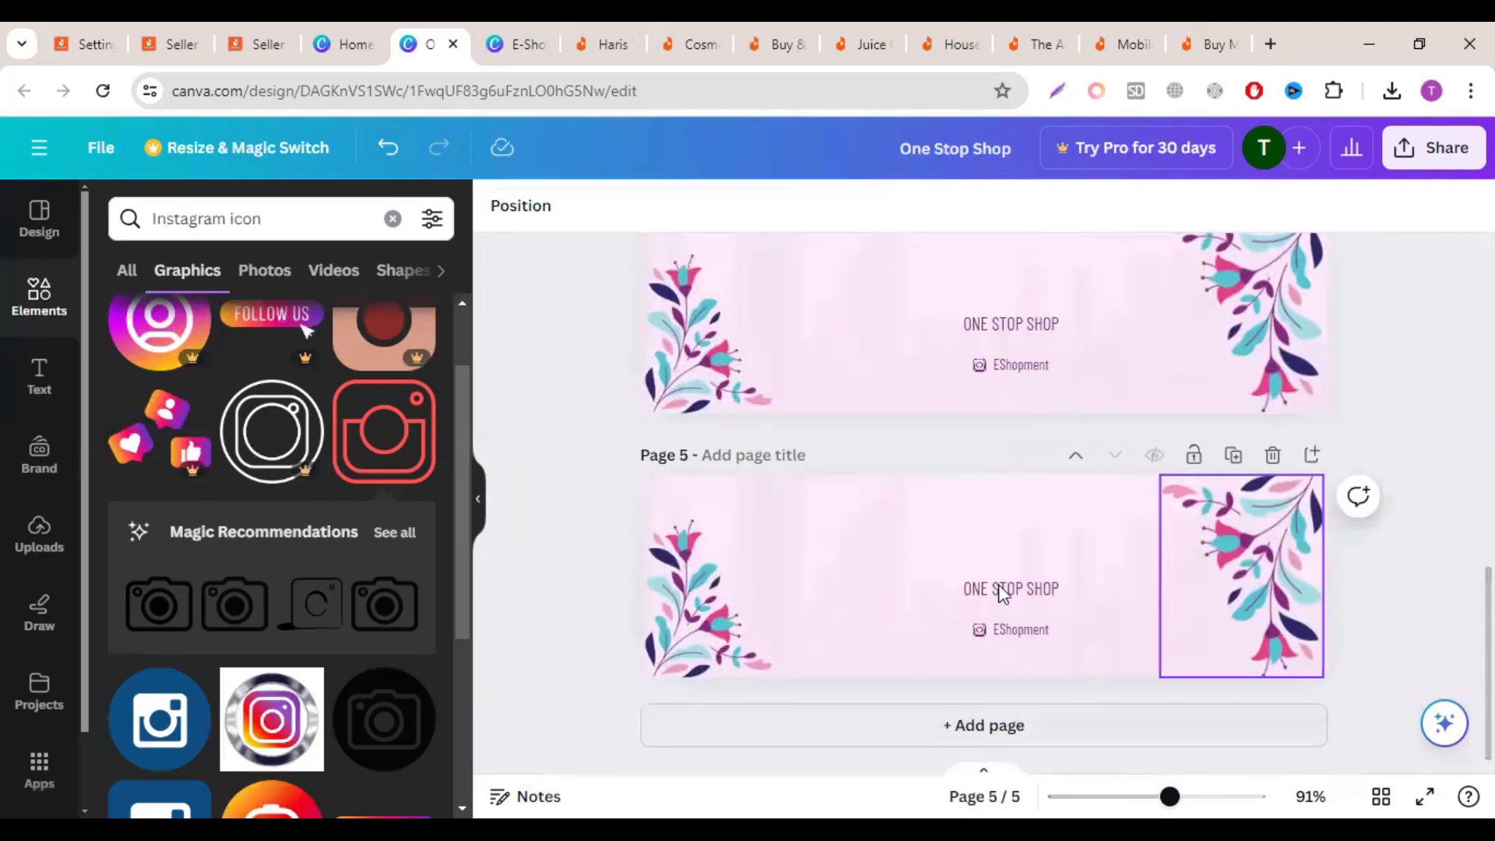
click(1426, 173)
click(1197, 704)
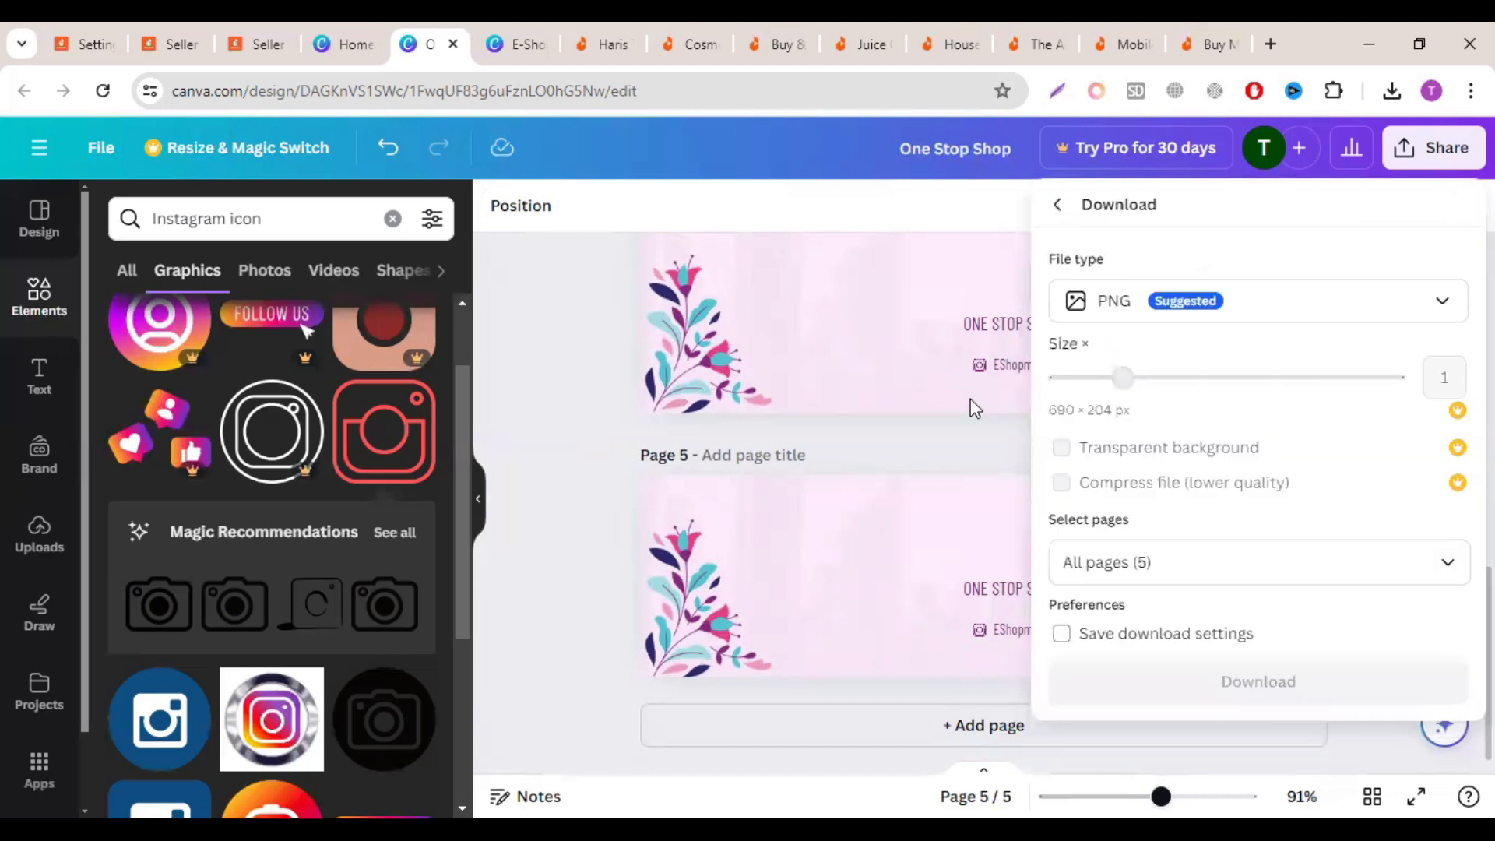
click(1128, 301)
click(1082, 360)
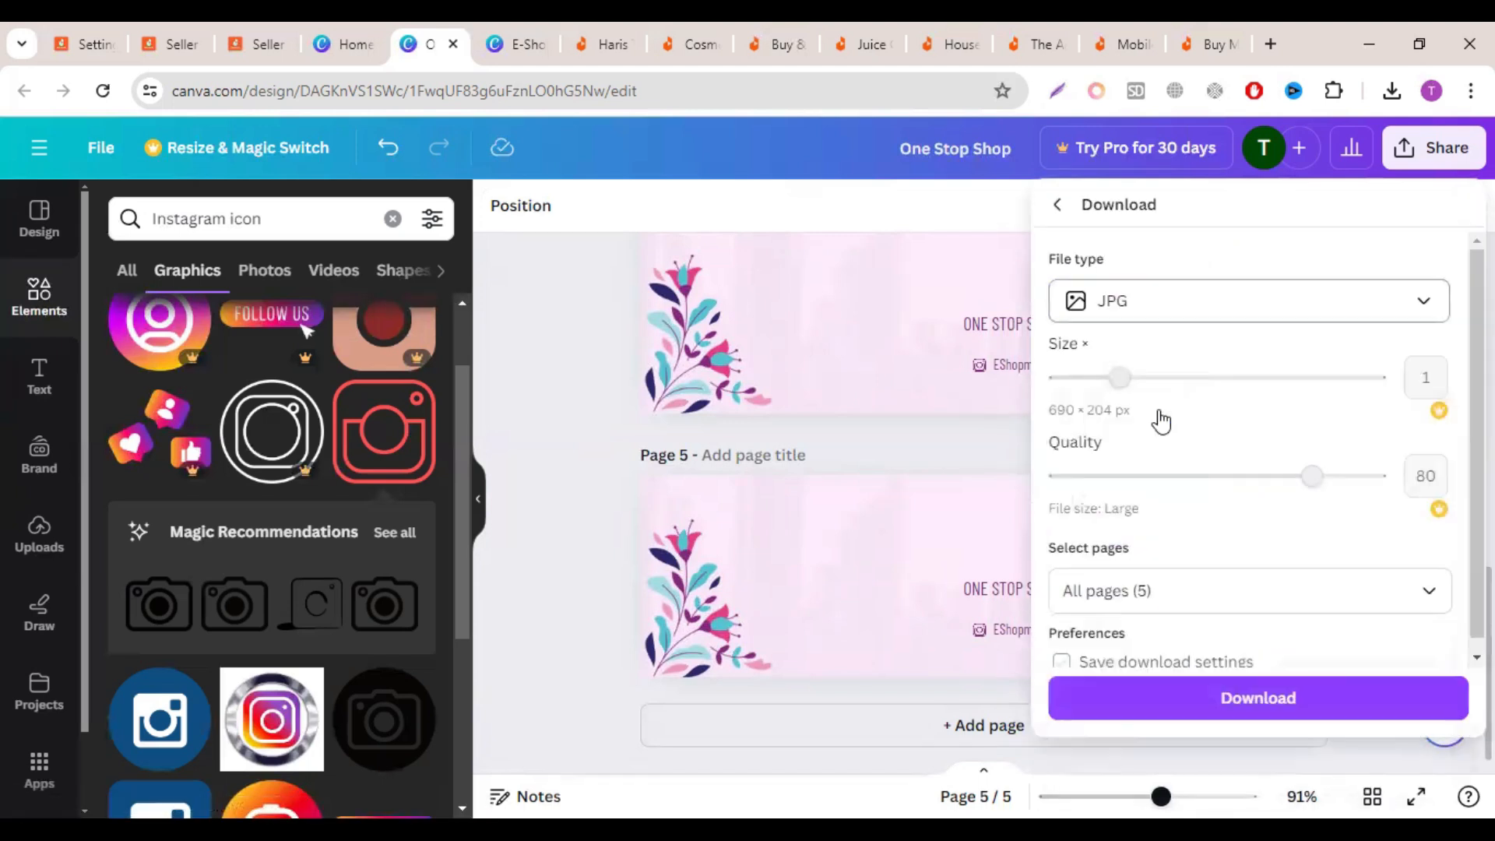
Step: Limit the download to the current page, page 5, and download the banner
click(1151, 590)
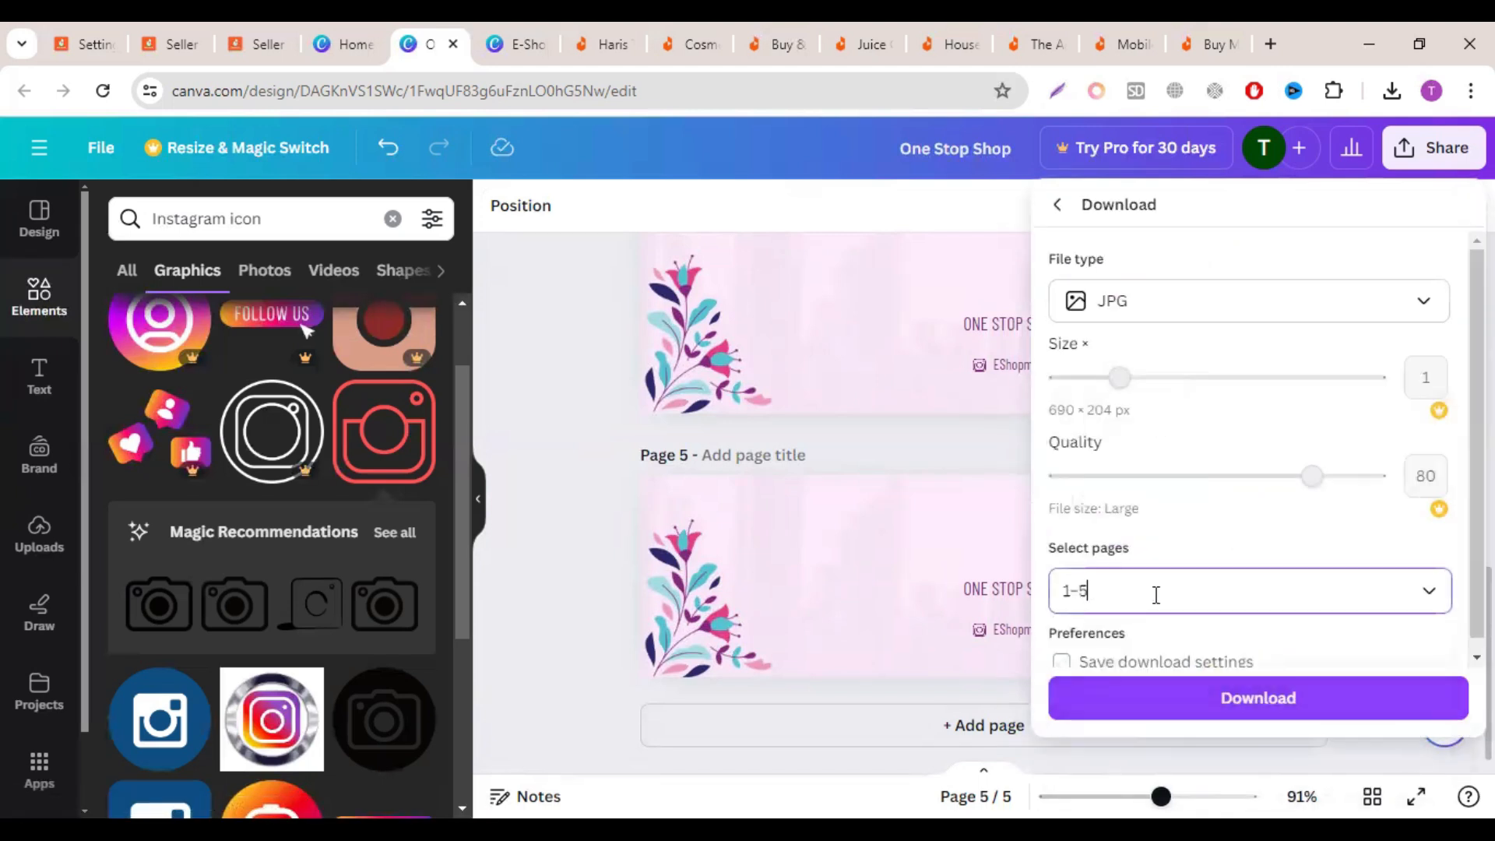
click(1151, 245)
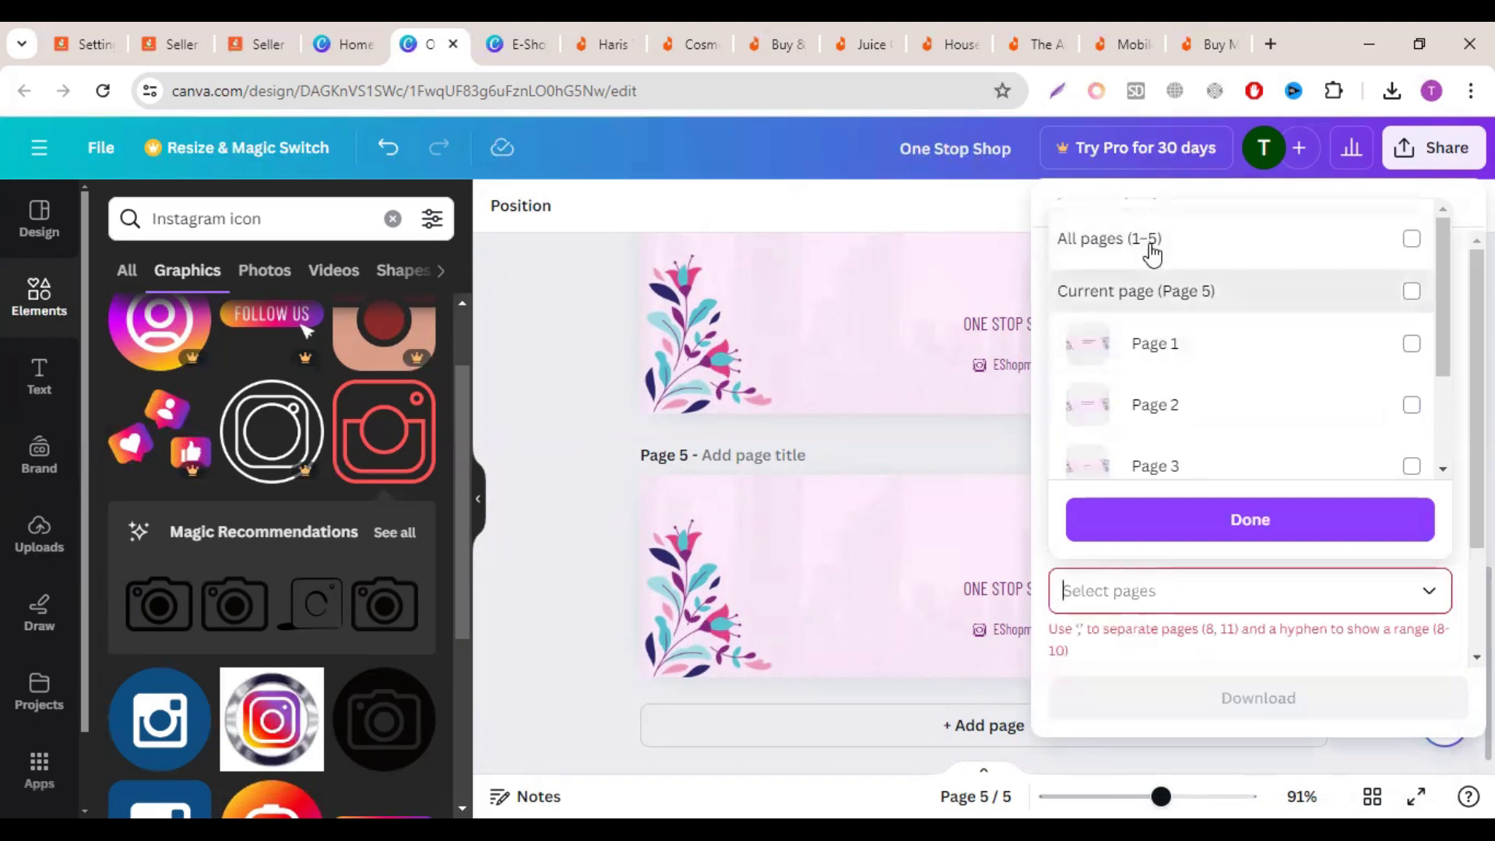
click(1169, 290)
click(1245, 519)
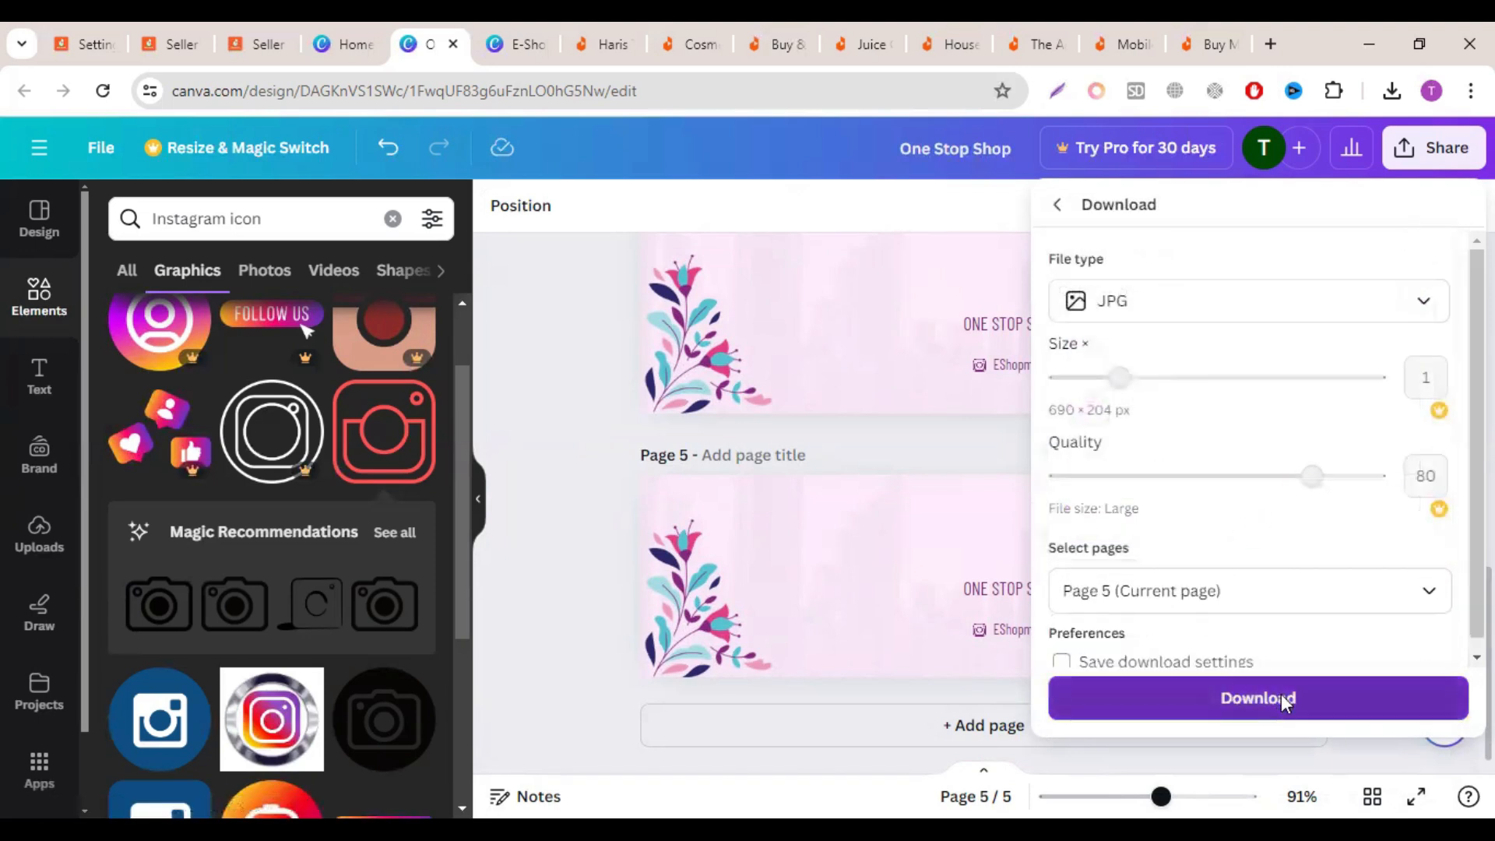
click(1288, 697)
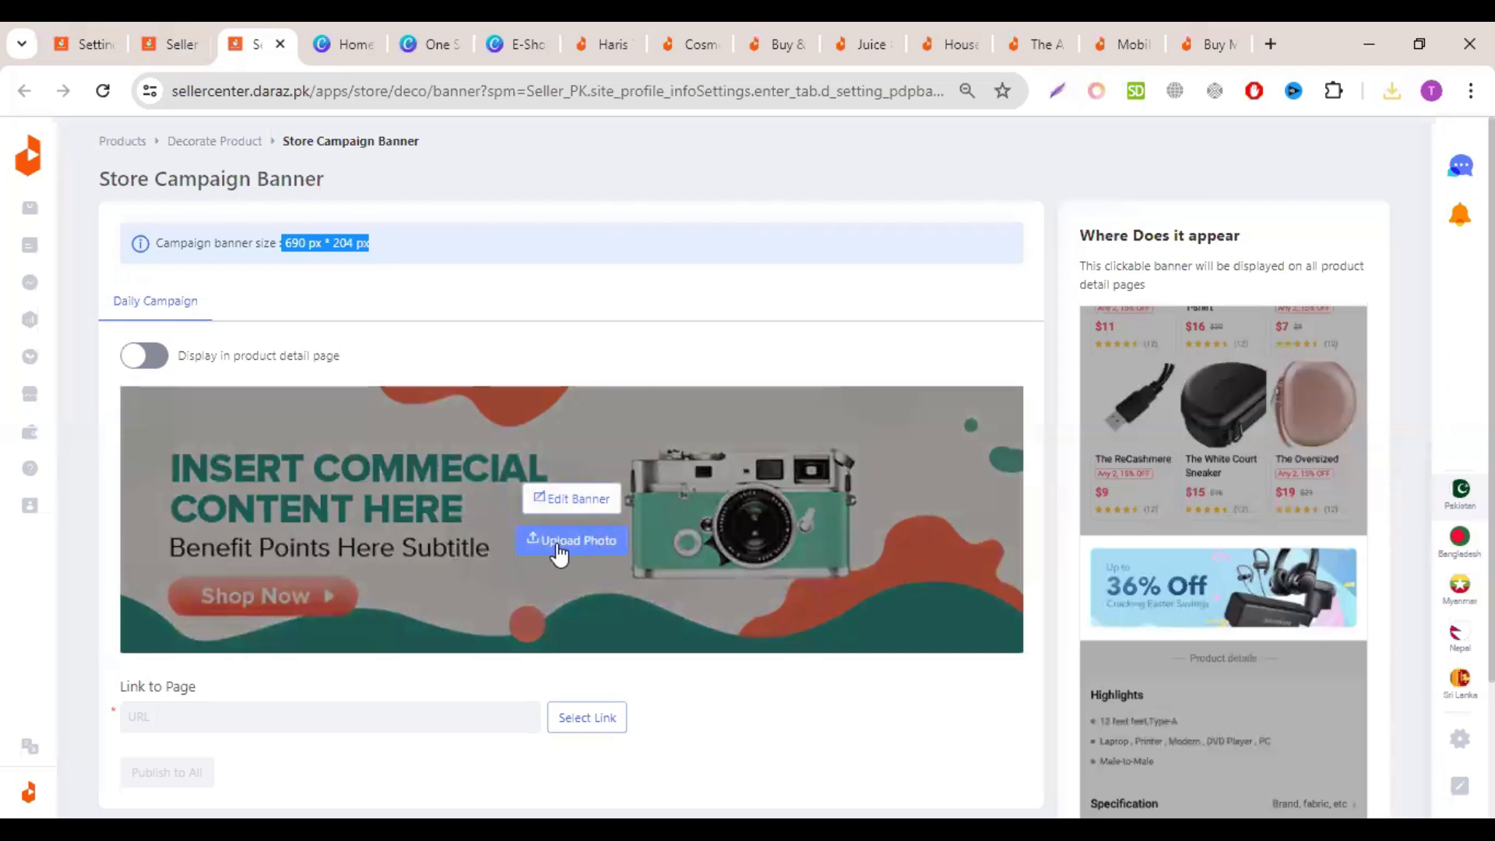
Step: In Daraz Seller Center, upload the downloaded image as the English store campaign banner, crop it at 690 × 204 and confirm
click(559, 544)
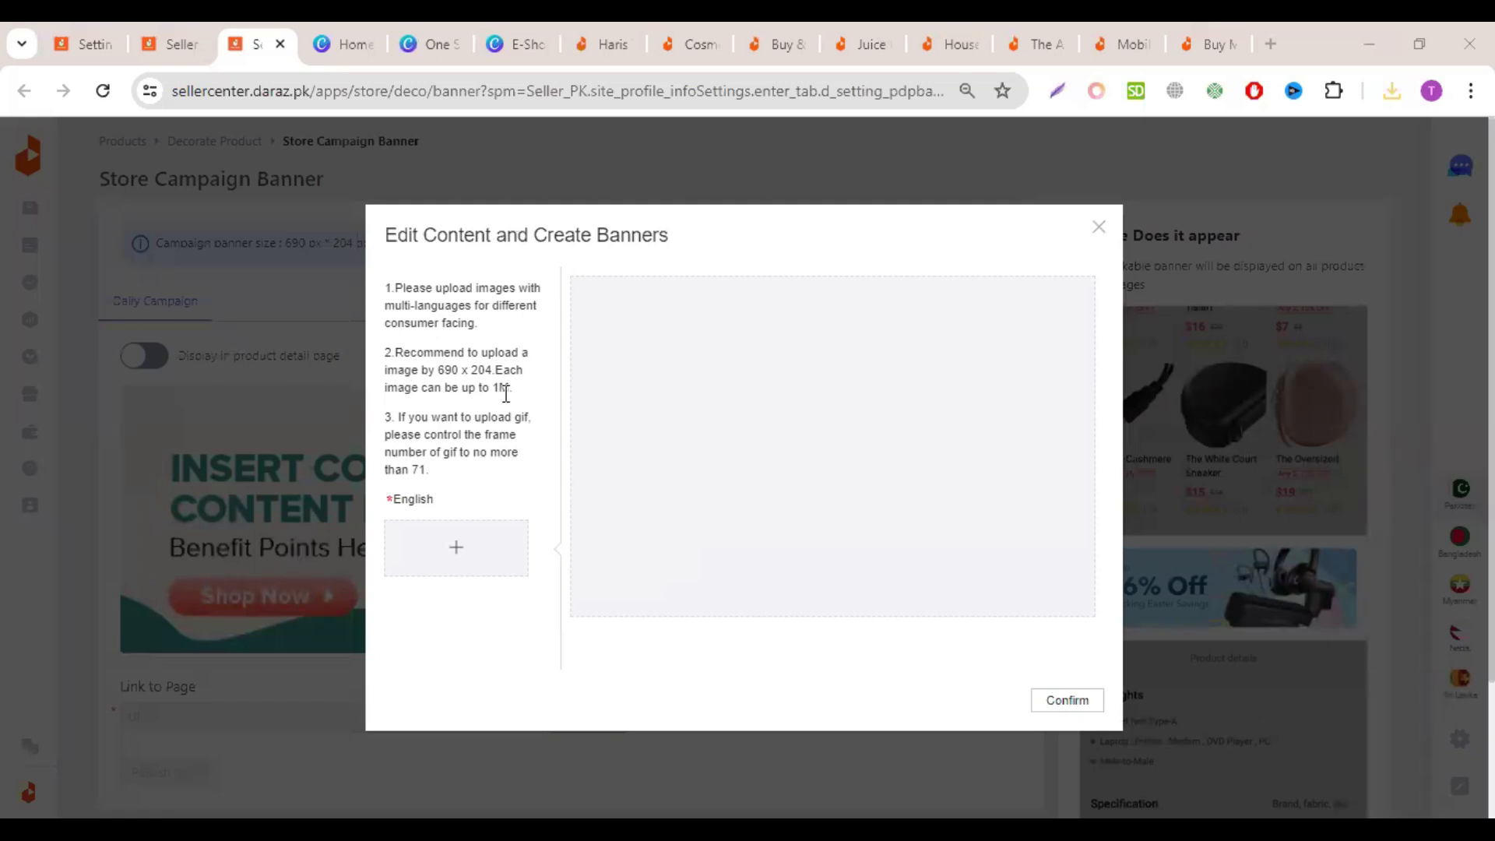
drag(506, 393, 404, 352)
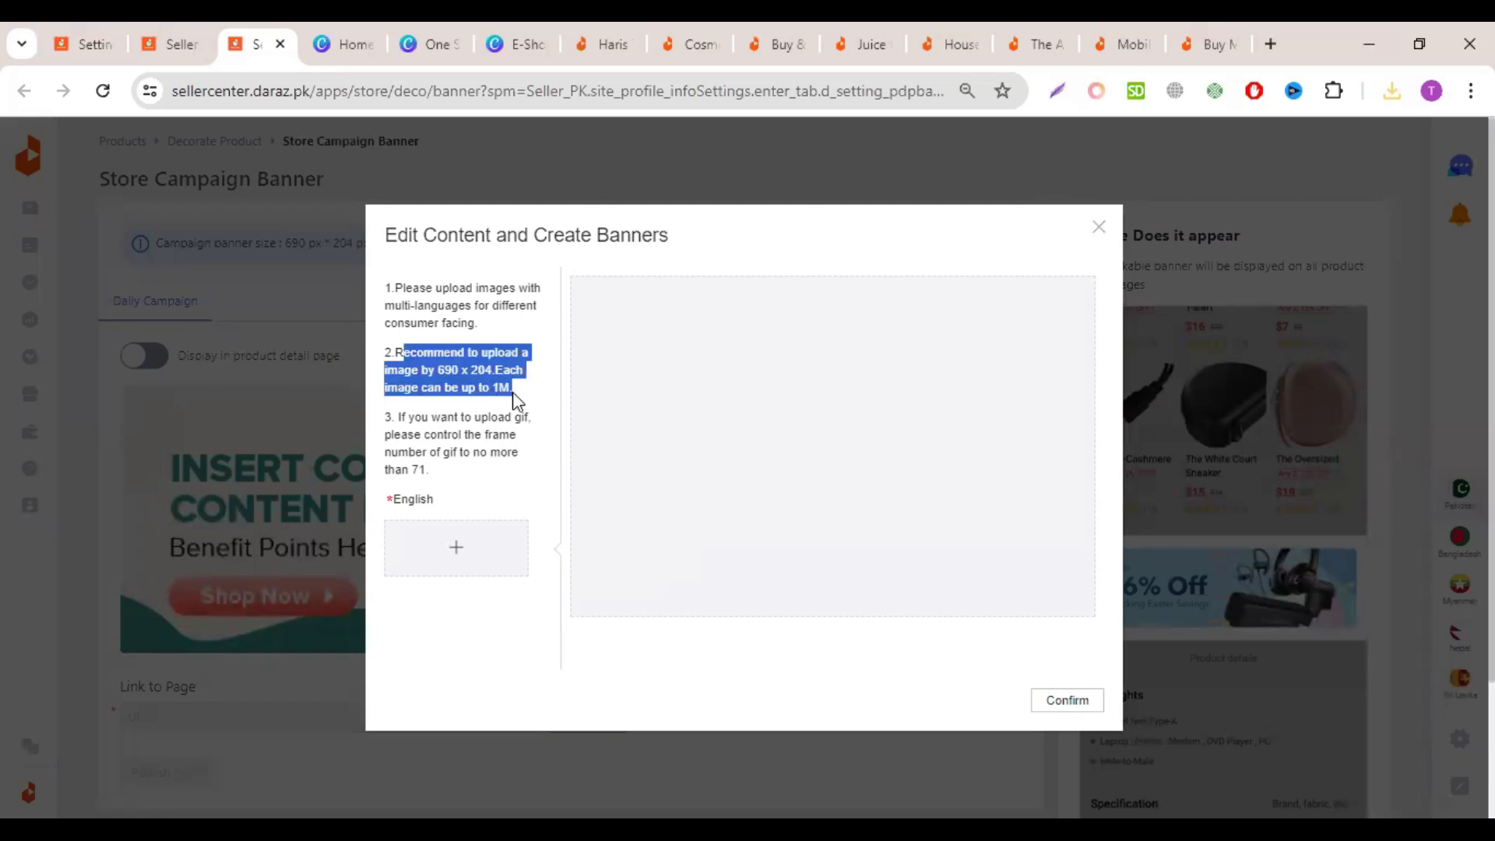
click(474, 548)
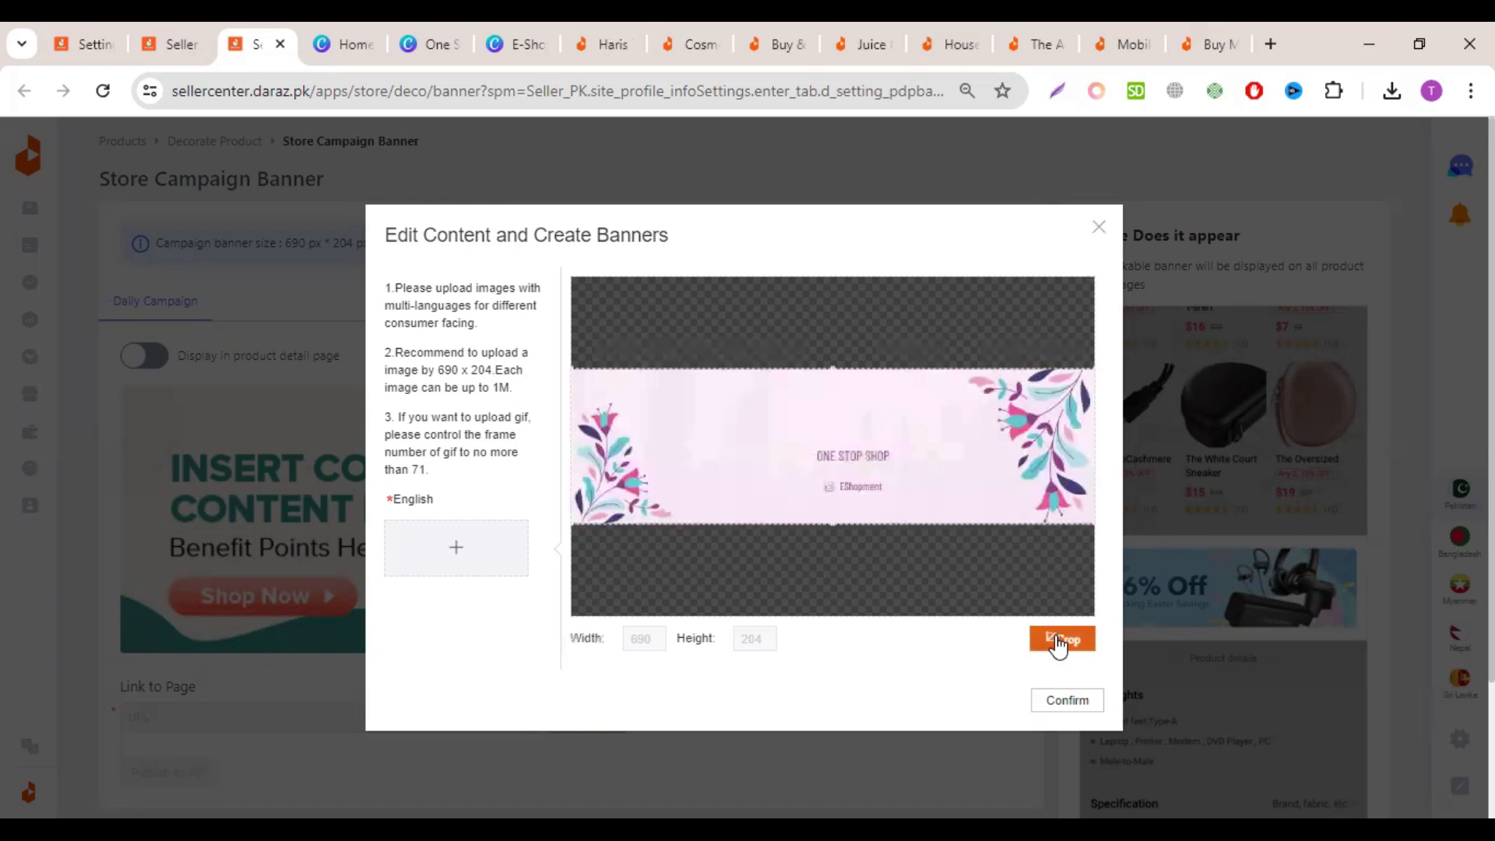
click(1057, 642)
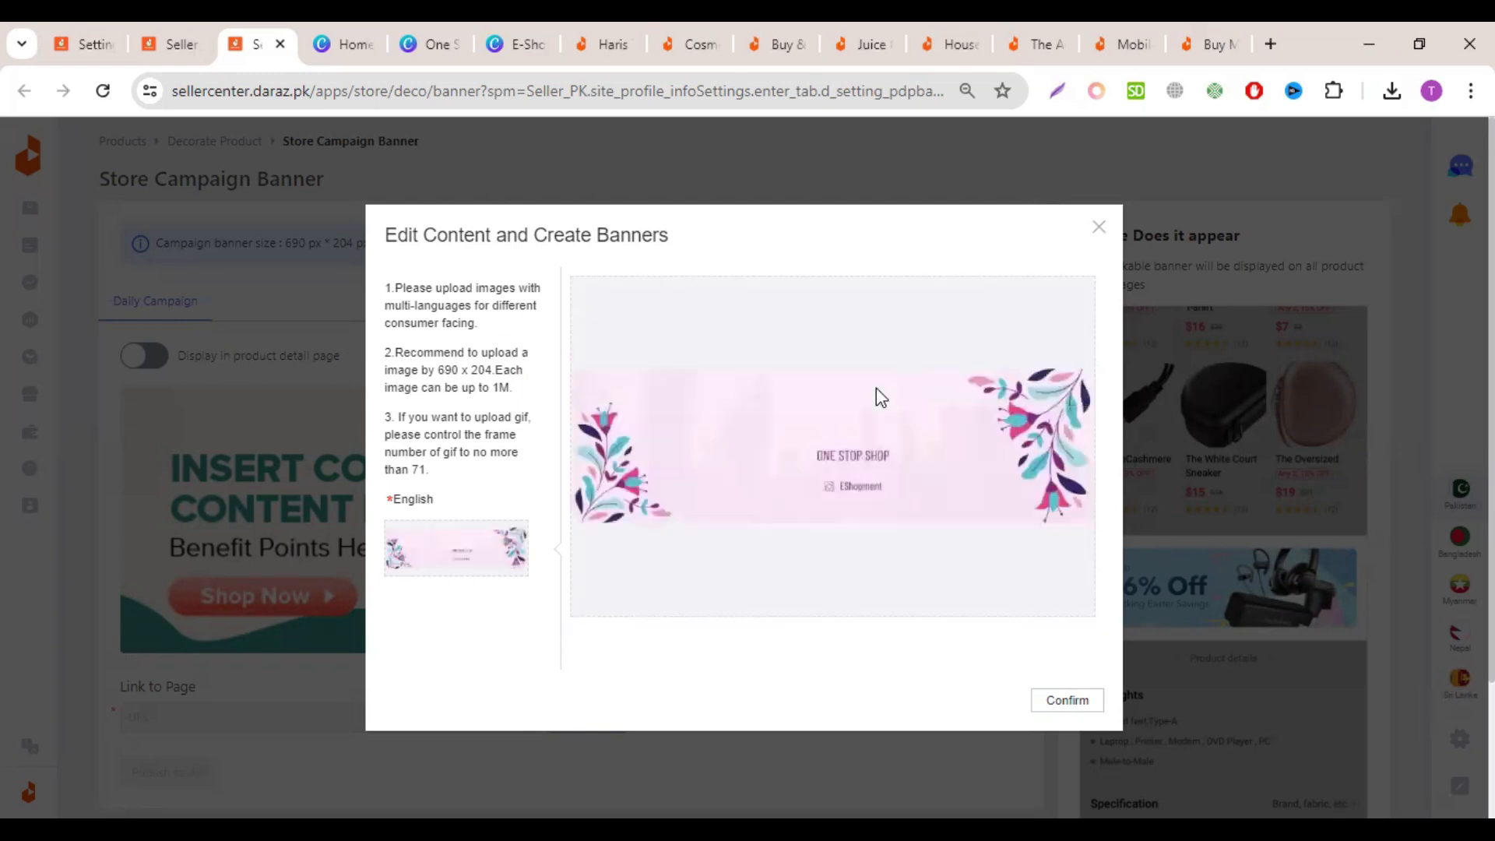
click(1087, 705)
Step: Turn on the banner's display in the product detail page and go to the Seller Center home page
mouse_move(367, 491)
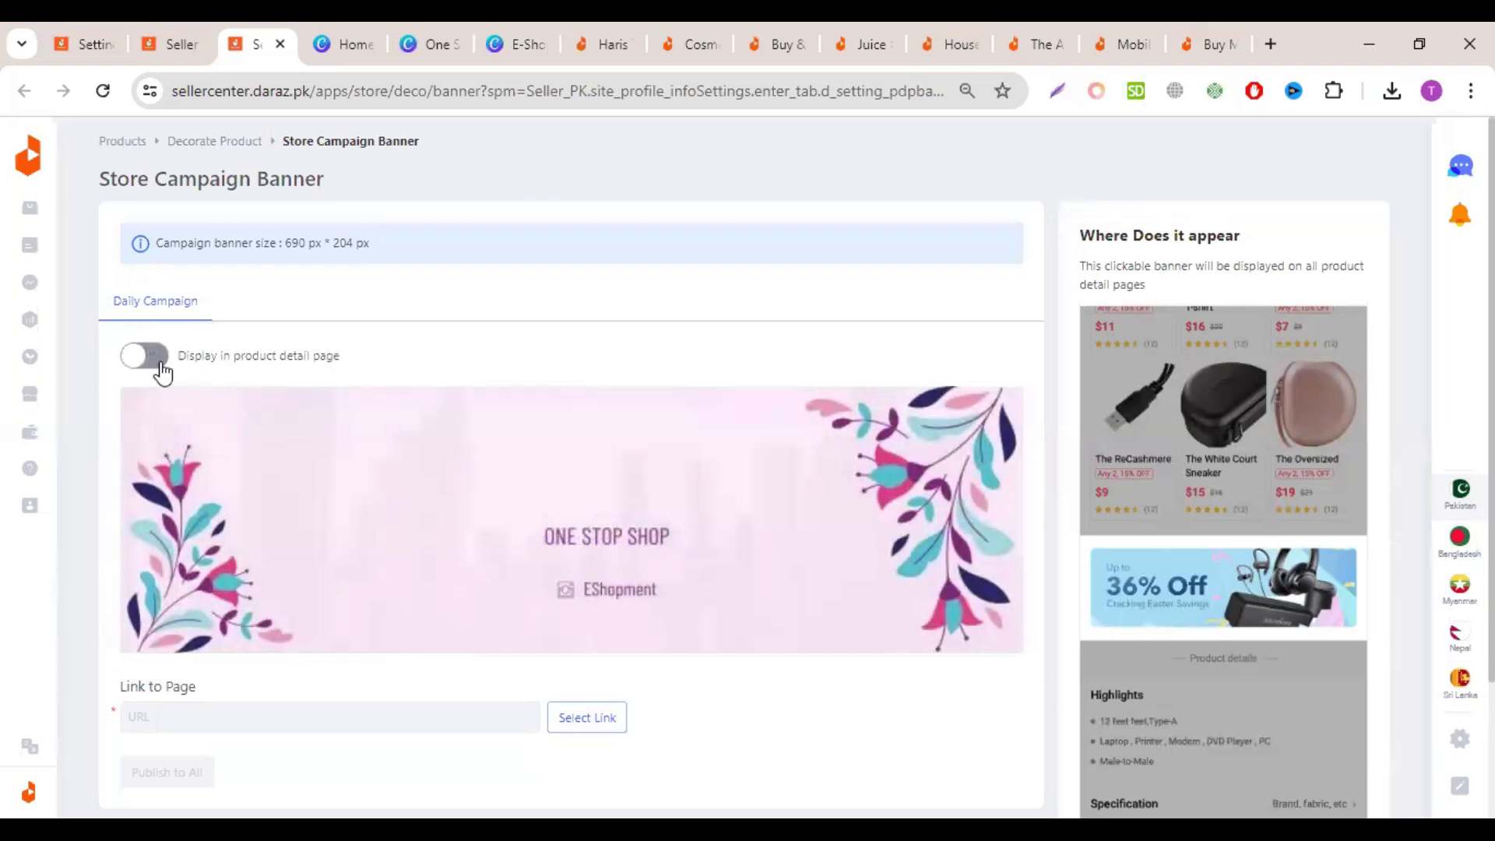
click(134, 360)
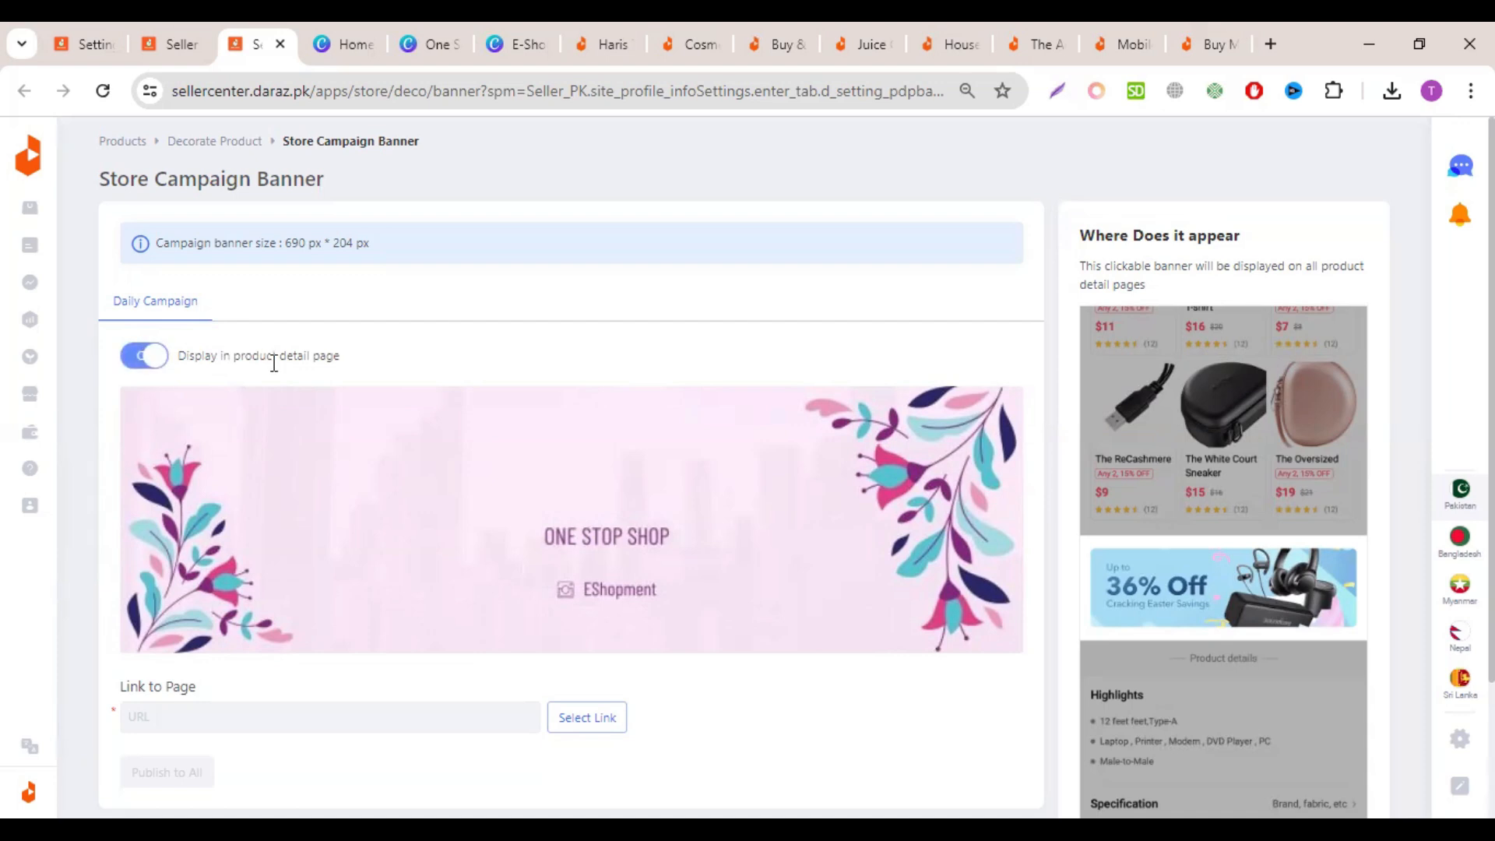
mouse_move(287, 529)
click(203, 40)
click(421, 707)
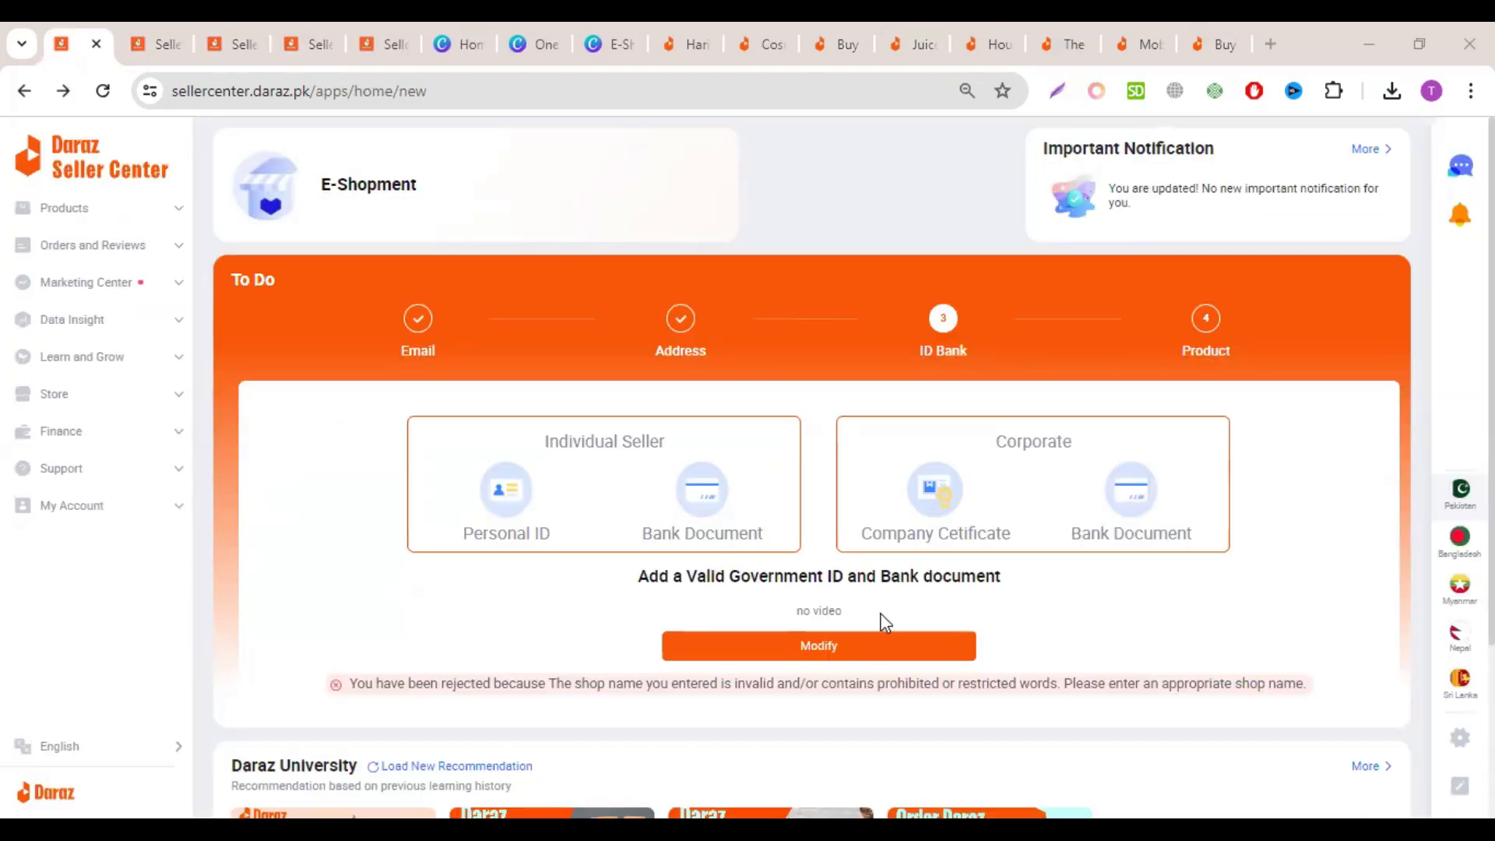